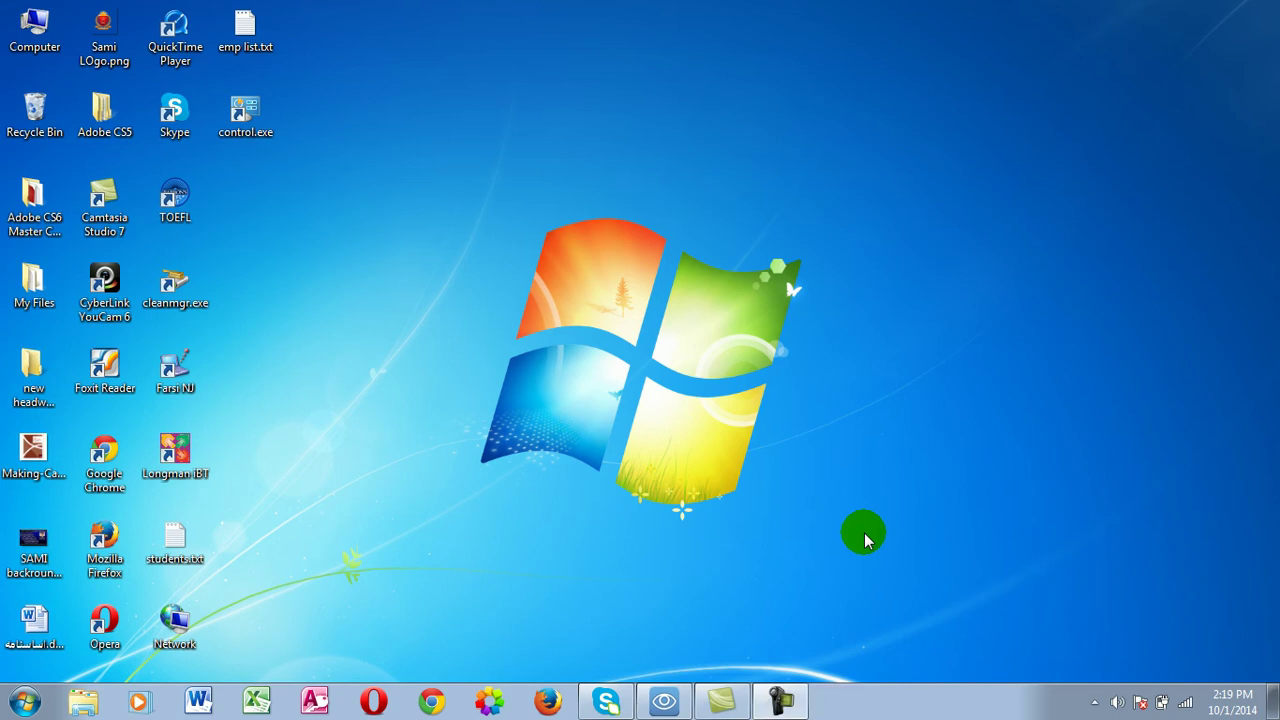
# Start Microsoft Word from the Run box with the winword command to get a blank Document1
pyautogui.press('super+r')
pyautogui.write('win')
pyautogui.press('Return')
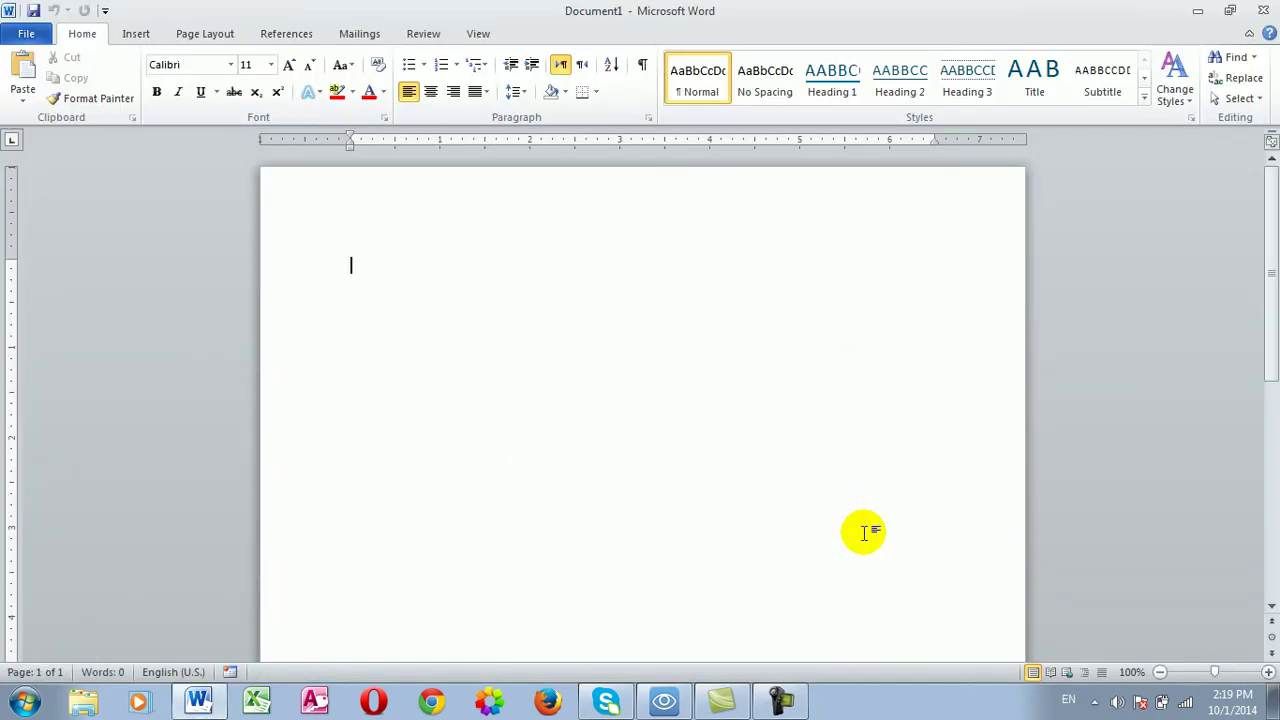
# Draw a rectangle spanning the top of the page as a header banner, about 2.2" by 8.48"
pyautogui.click(150, 35)
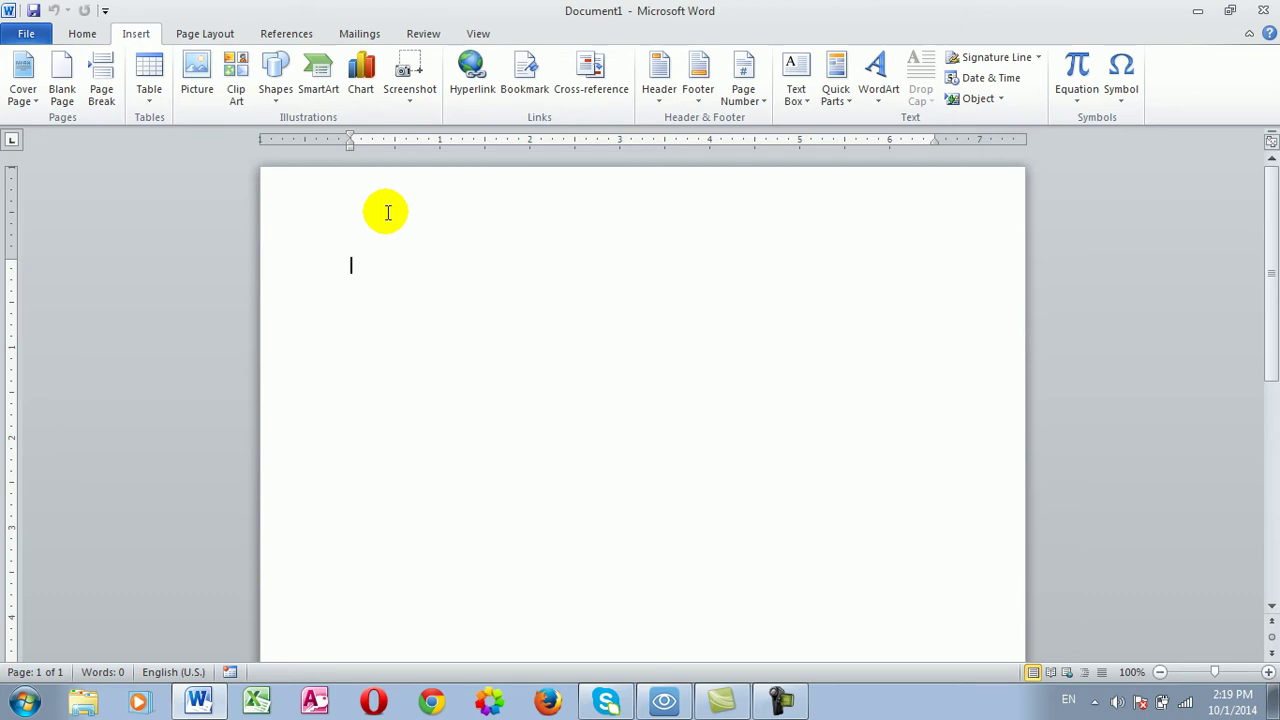
pyautogui.click(275, 82)
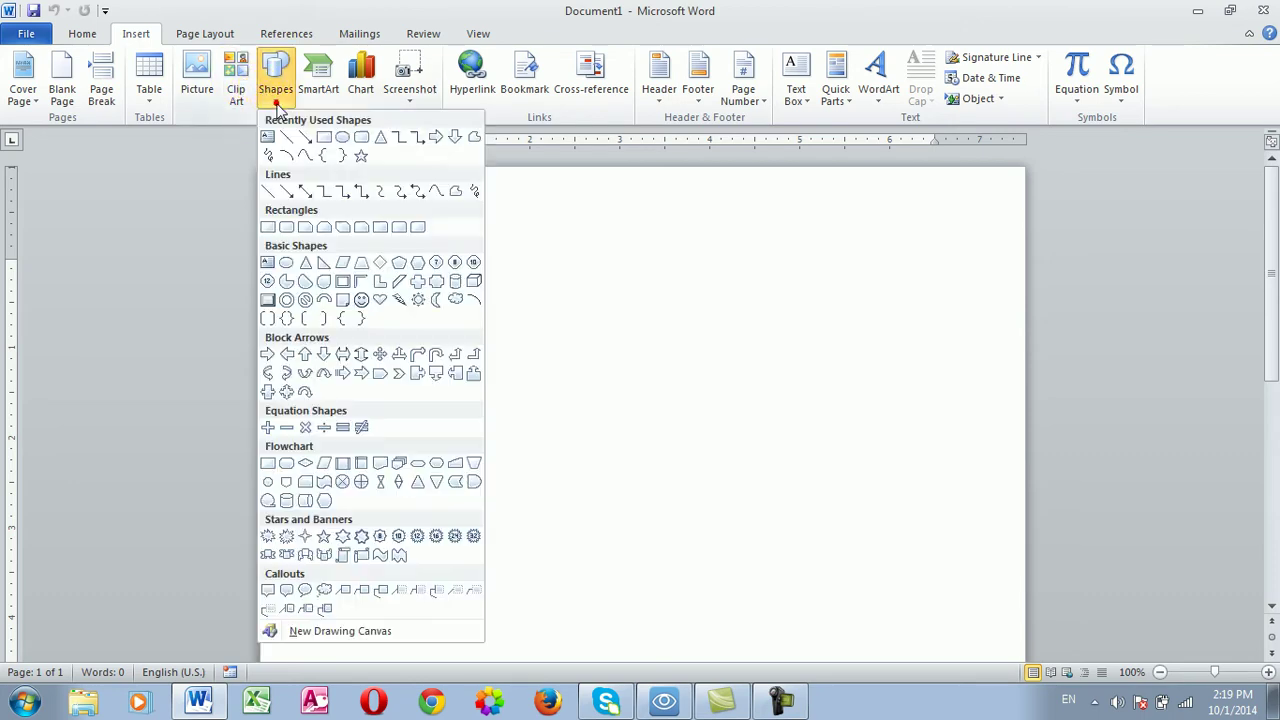
pyautogui.click(323, 136)
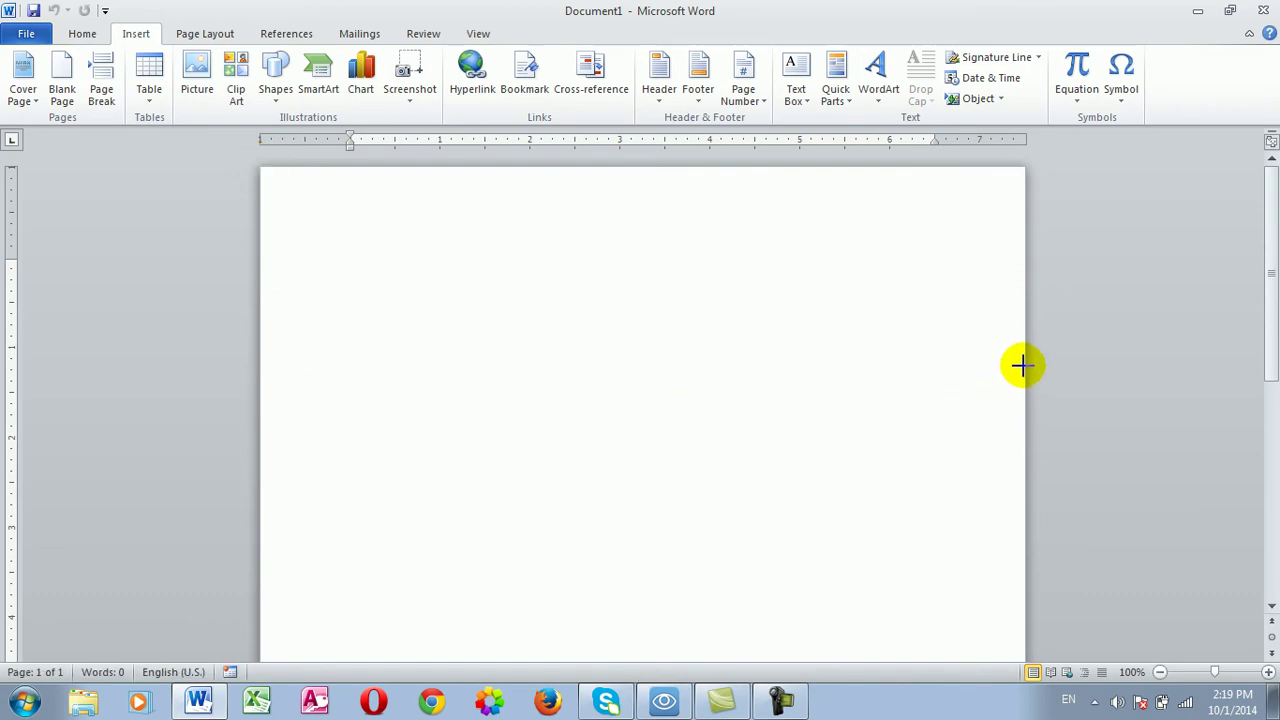
pyautogui.moveTo(1021, 358); pyautogui.dragTo(1023, 358)
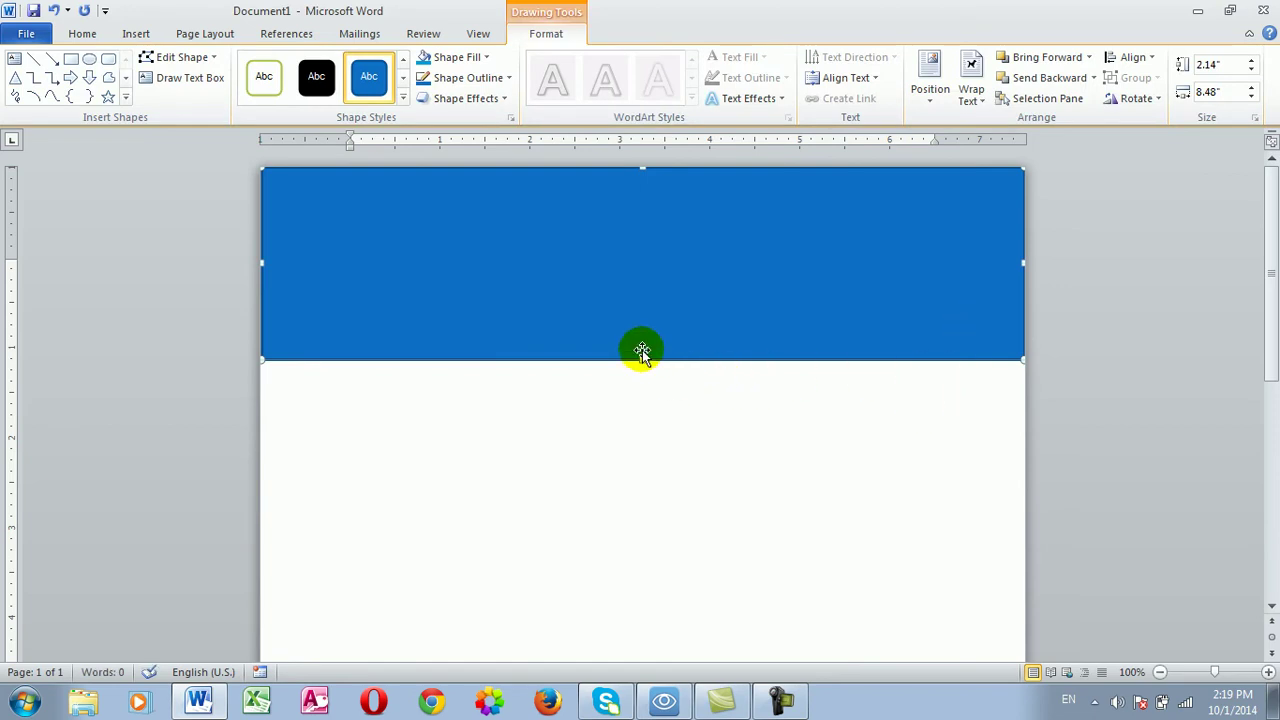
pyautogui.moveTo(641, 360); pyautogui.dragTo(641, 367)
pyautogui.click(694, 437)
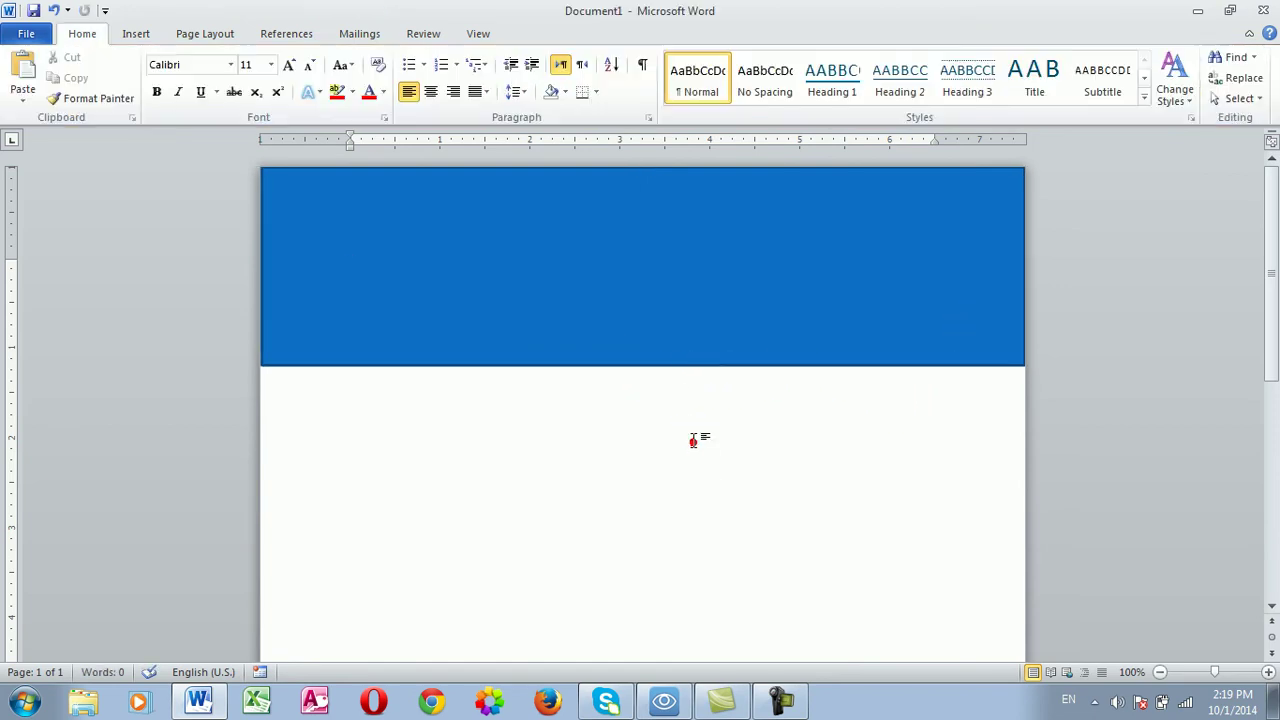
pyautogui.click(674, 357)
# Fill the banner rectangle Light Blue with a black ¾ pt outline
pyautogui.click(452, 57)
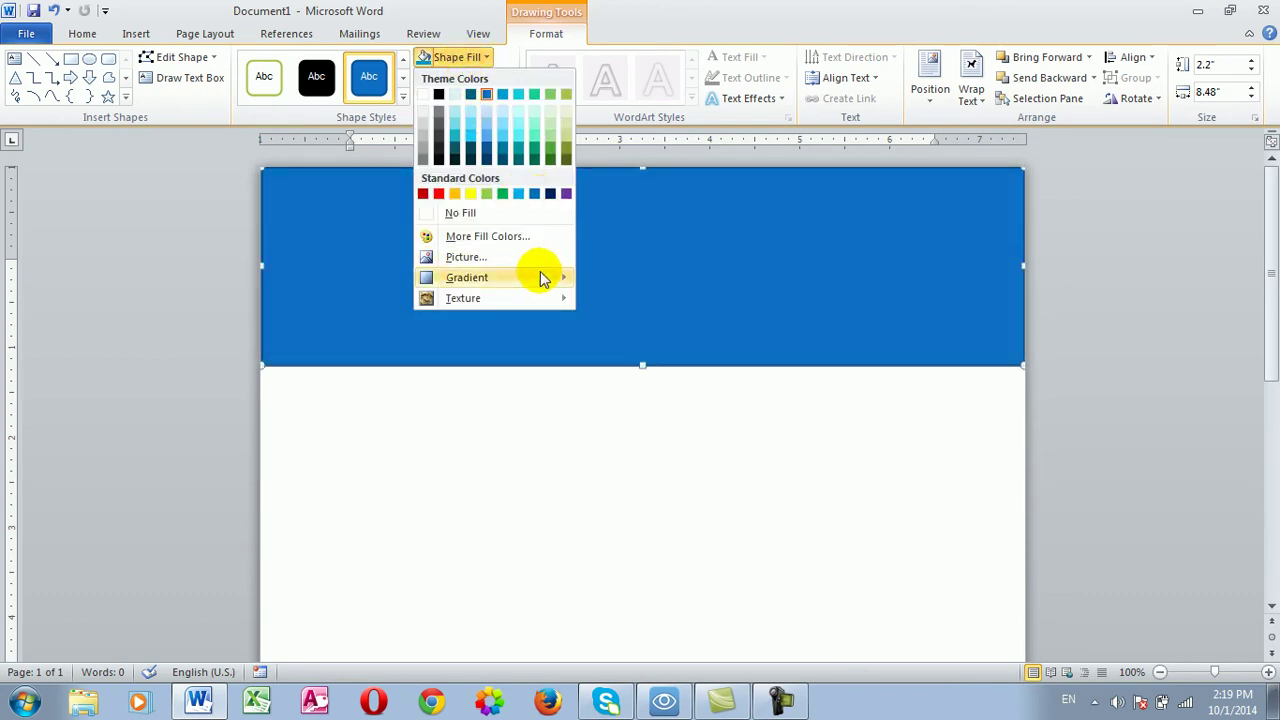
pyautogui.click(518, 193)
pyautogui.click(468, 77)
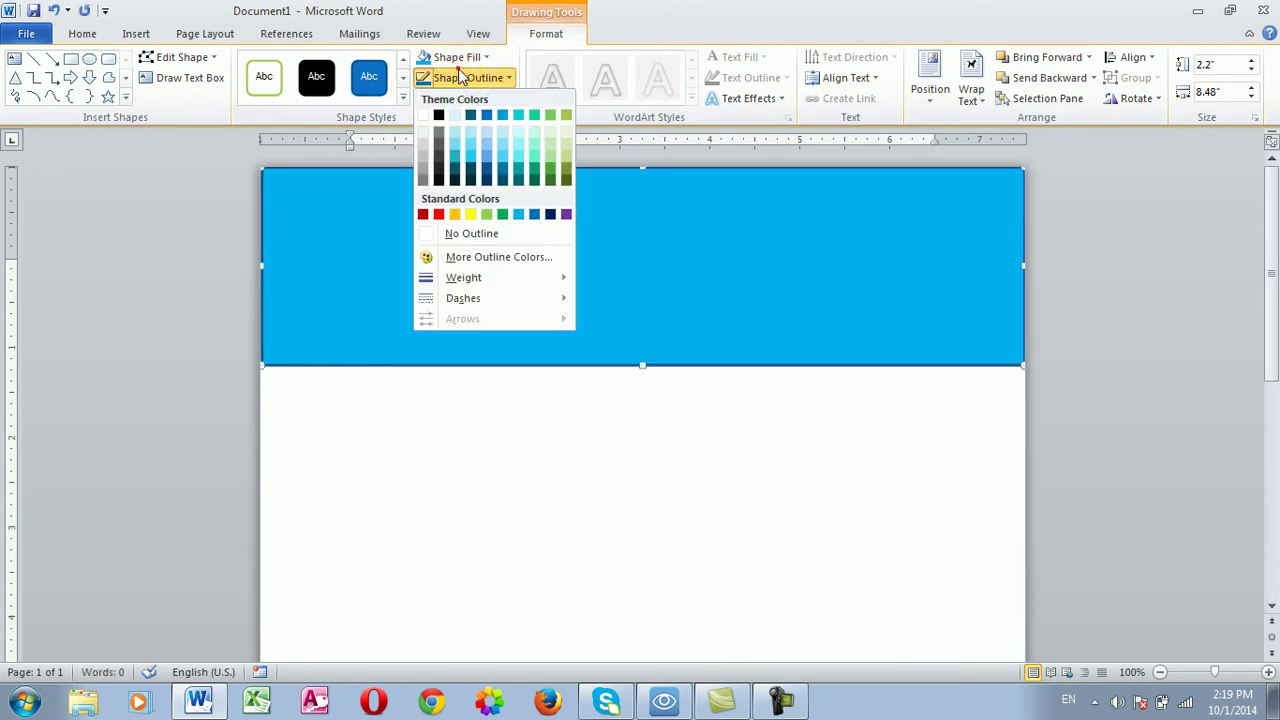
pyautogui.click(441, 117)
pyautogui.click(478, 78)
pyautogui.moveTo(538, 289)
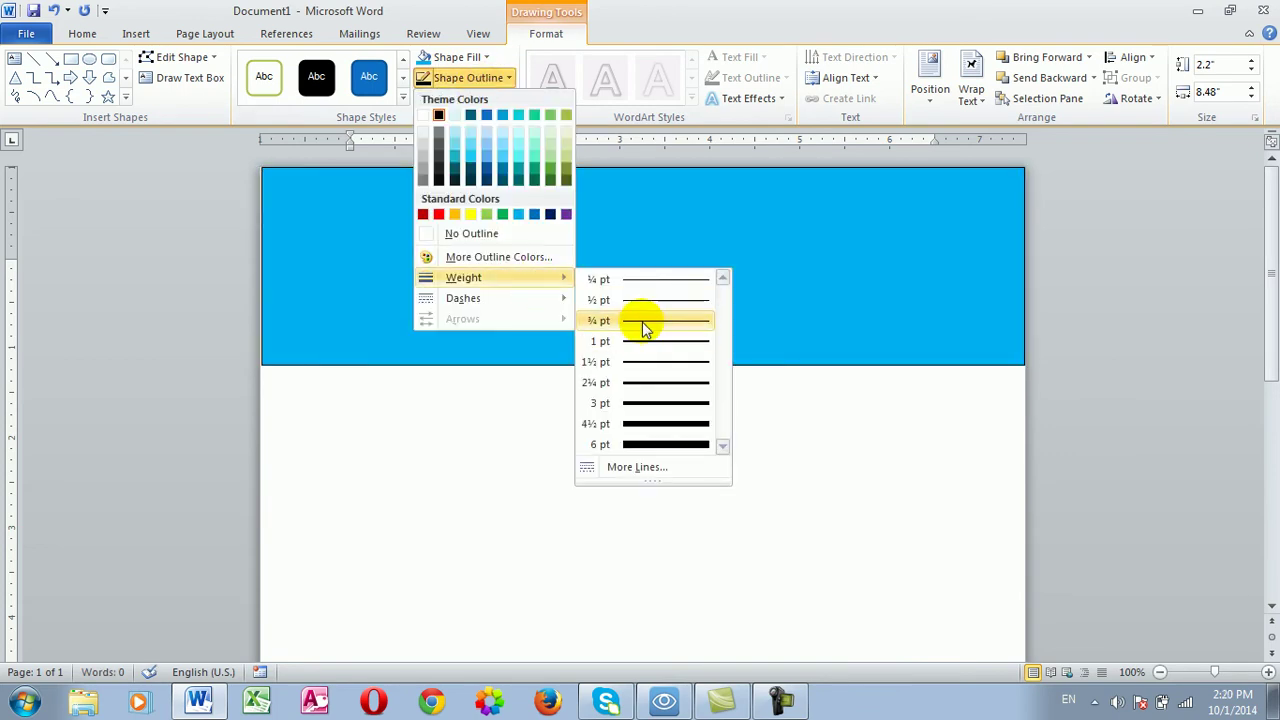
pyautogui.click(642, 322)
pyautogui.click(678, 318)
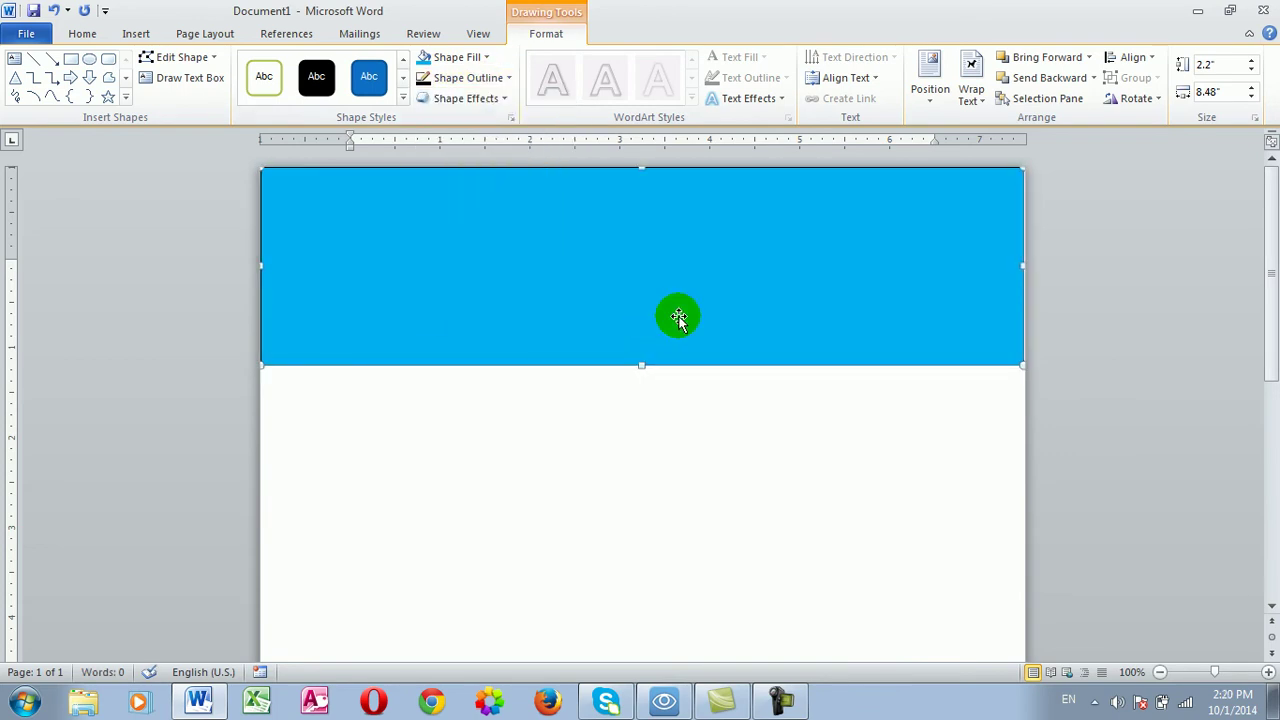
pyautogui.click(742, 442)
pyautogui.click(740, 319)
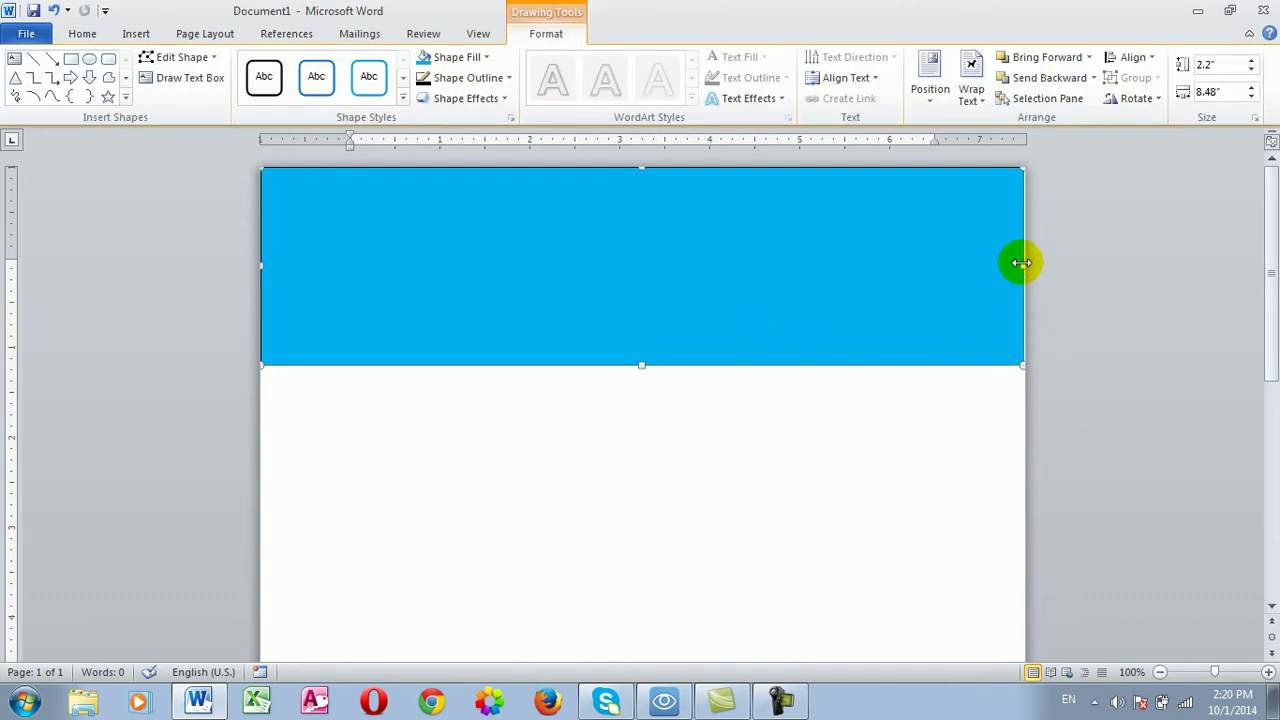
pyautogui.click(829, 471)
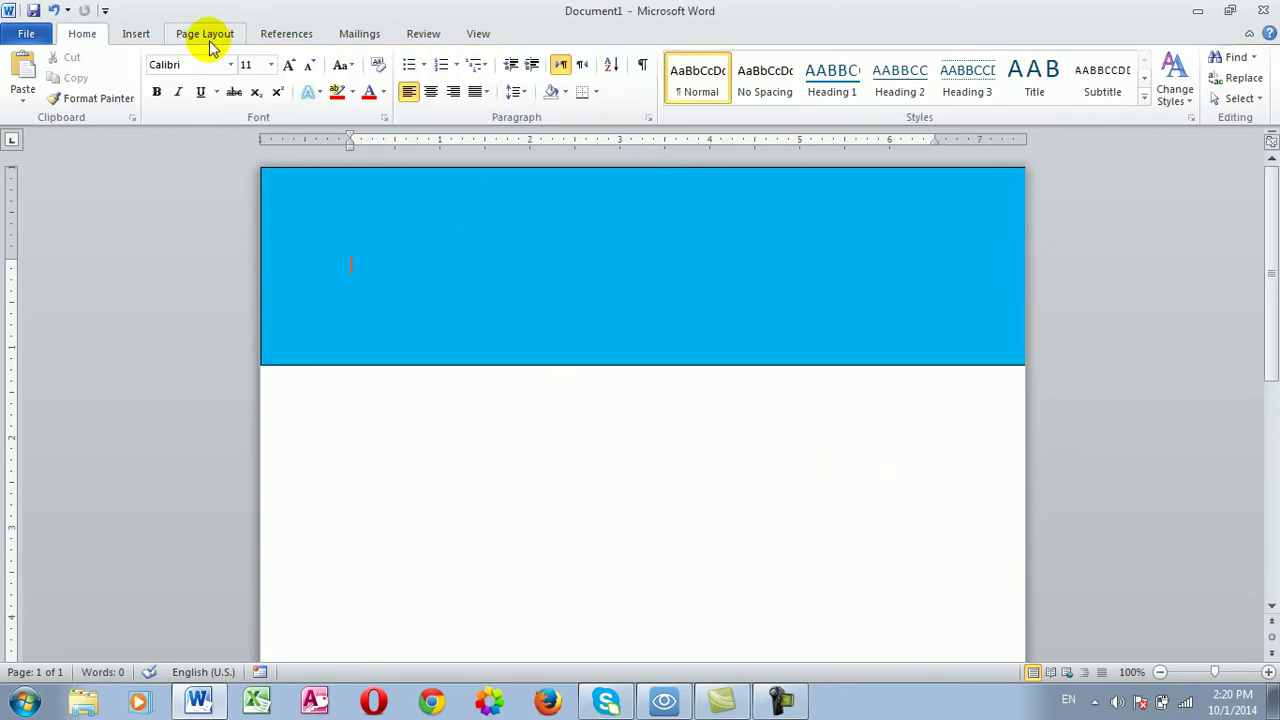
pyautogui.click(133, 36)
# Draw a black circle with no outline inside the blue banner
pyautogui.click(275, 80)
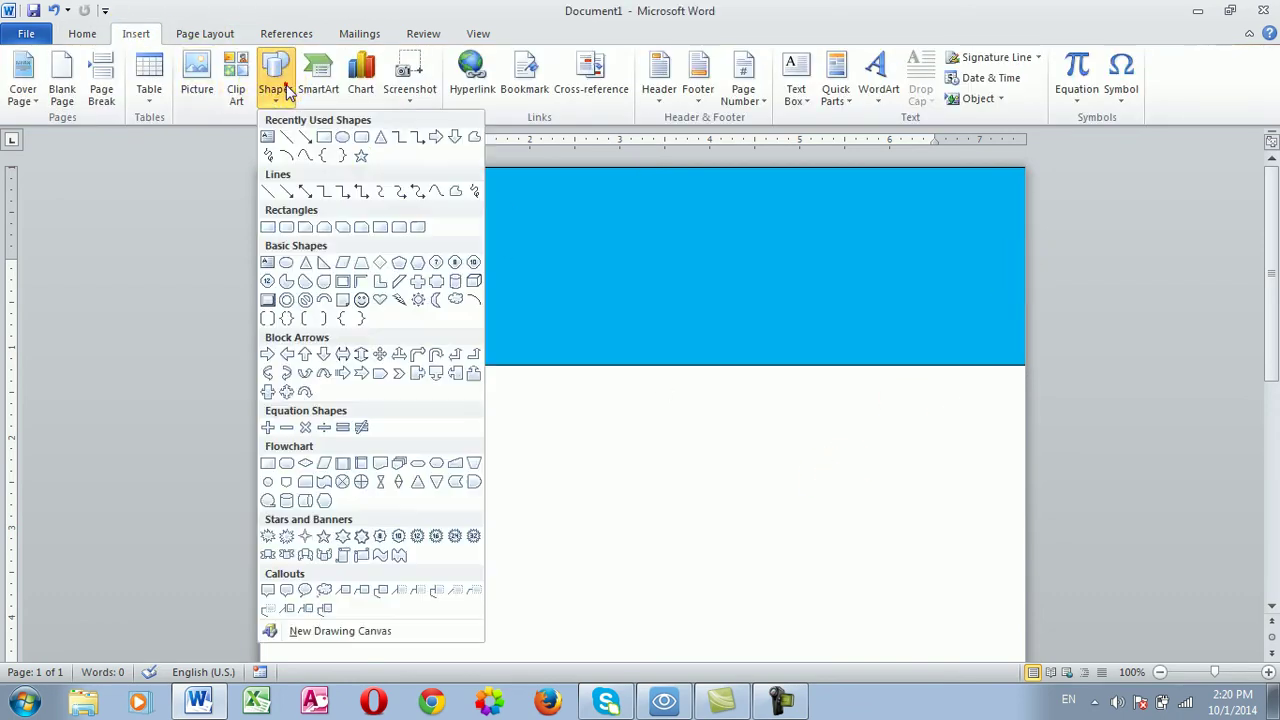
pyautogui.click(341, 140)
pyautogui.click(401, 205)
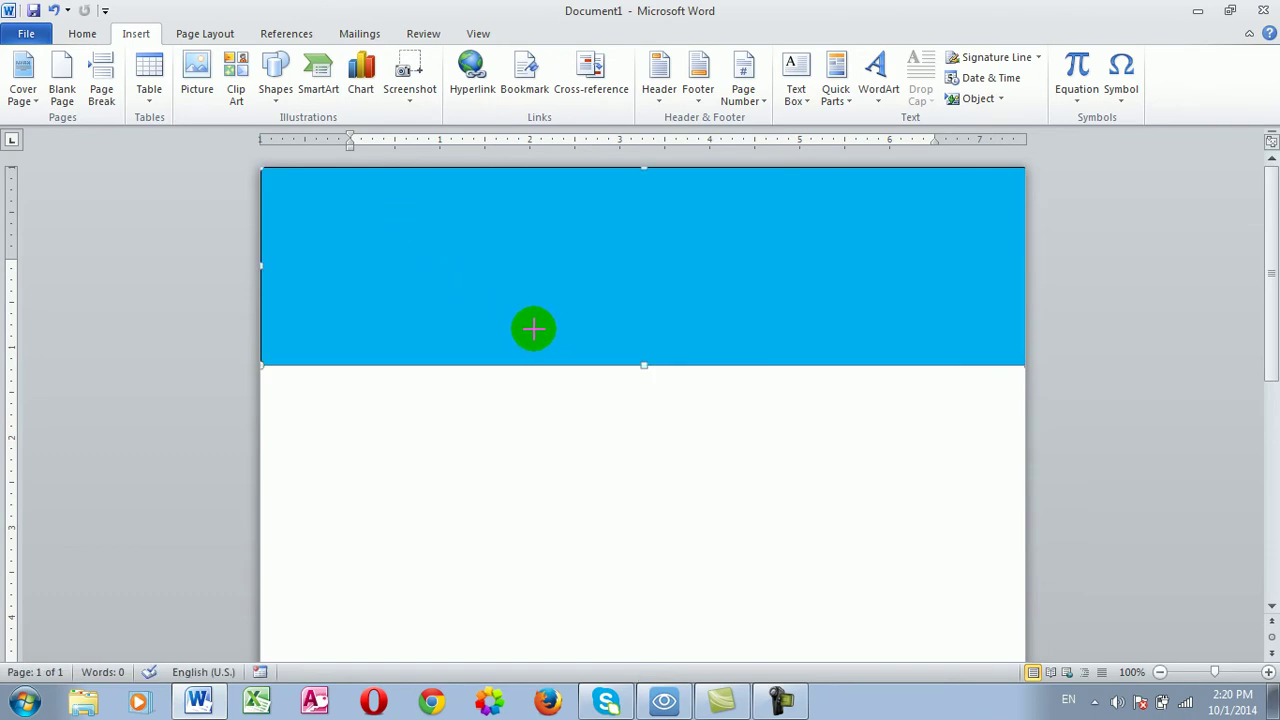
pyautogui.moveTo(525, 323); pyautogui.dragTo(394, 200)
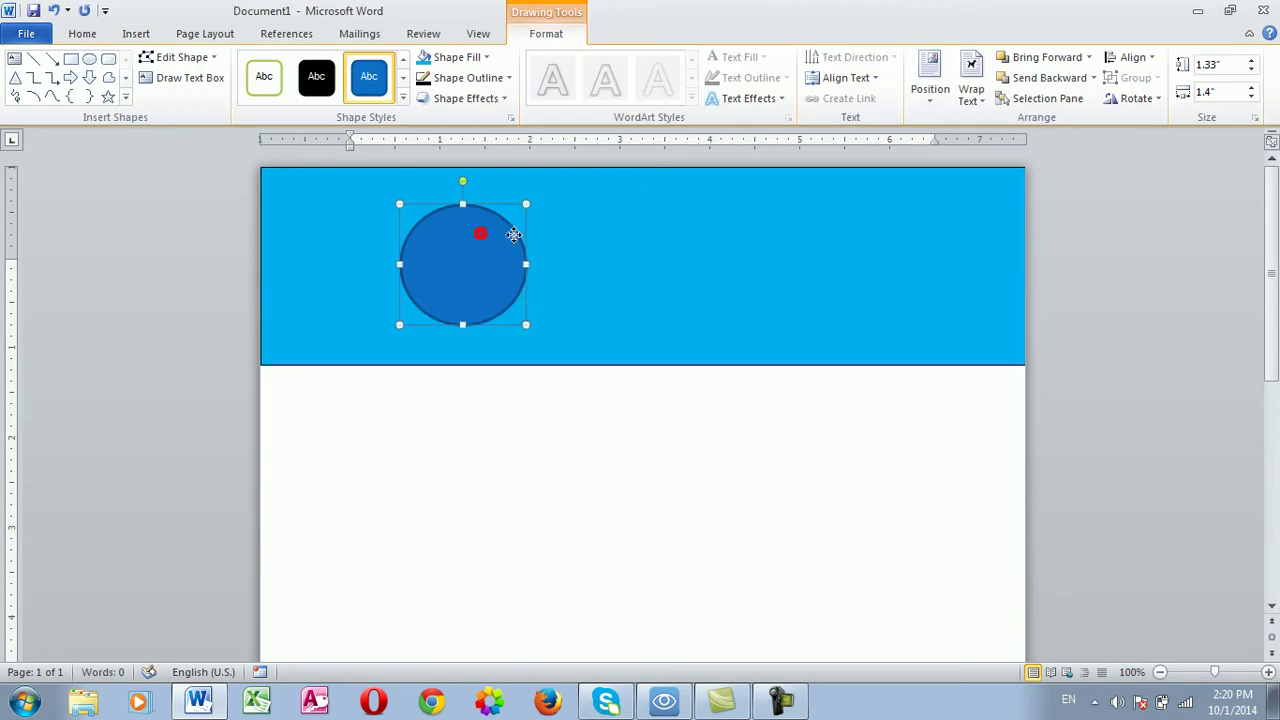
pyautogui.moveTo(484, 232); pyautogui.dragTo(542, 234)
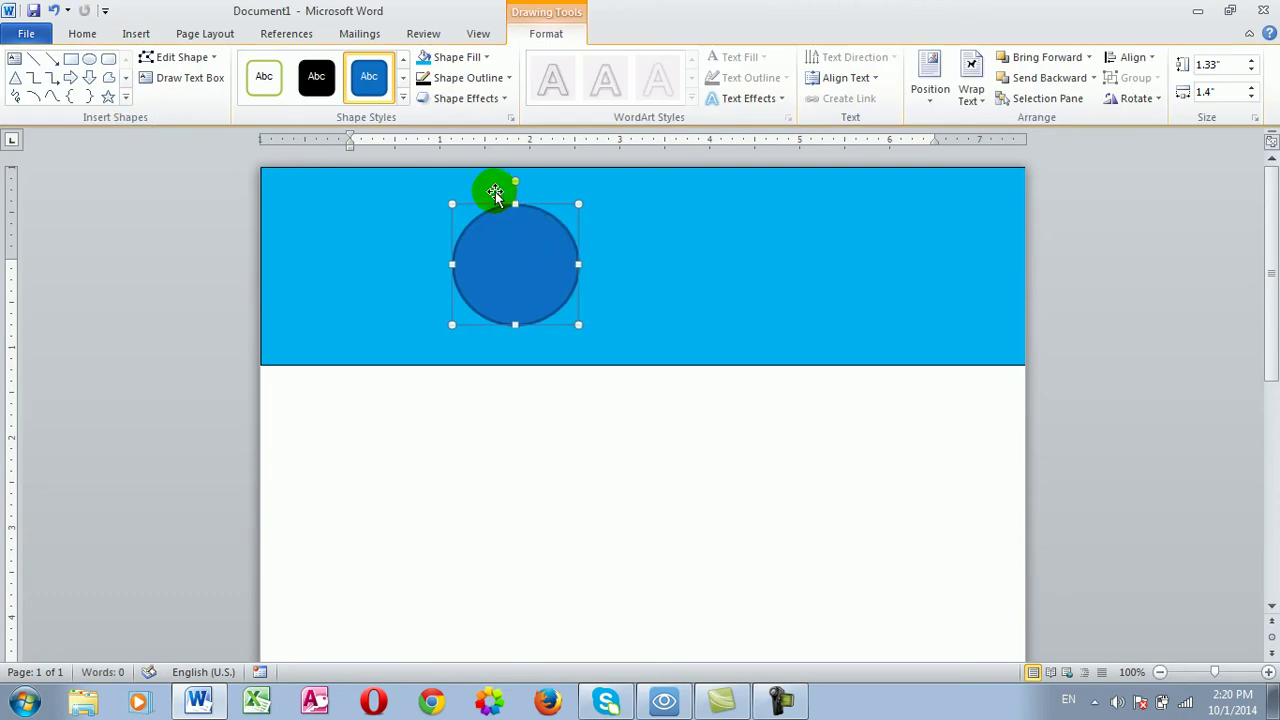
pyautogui.click(426, 57)
pyautogui.click(437, 94)
pyautogui.click(455, 78)
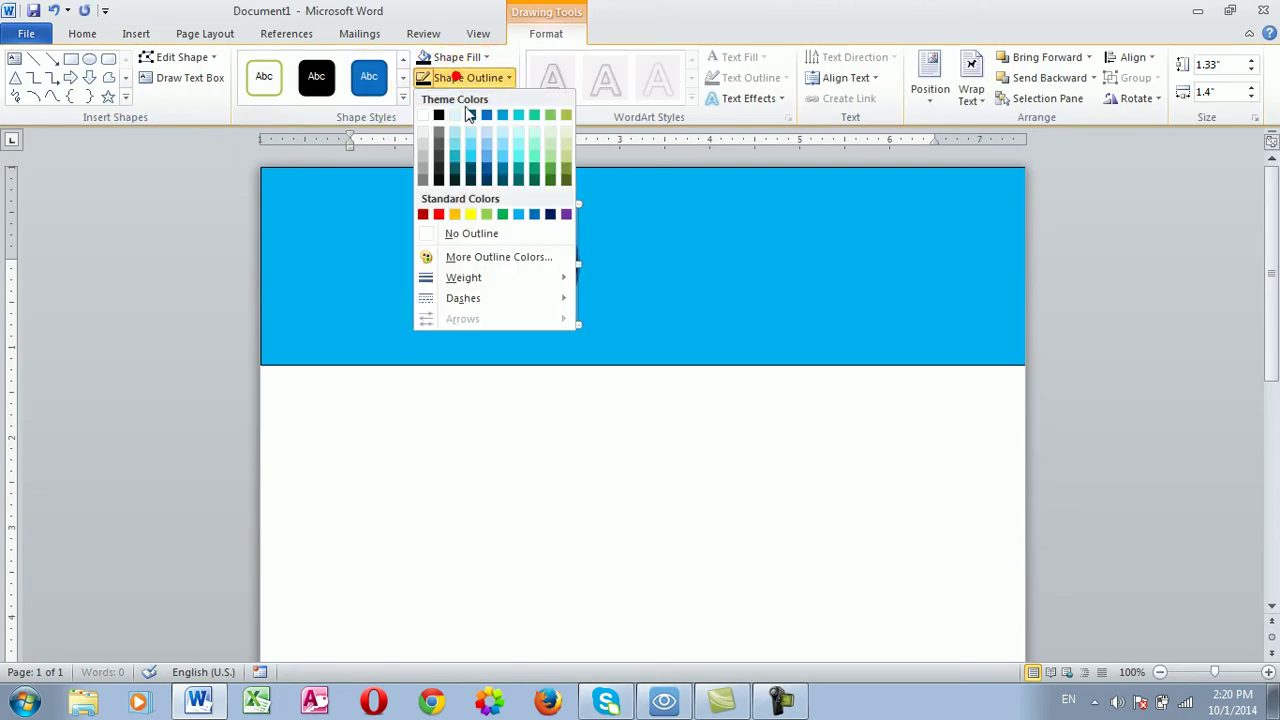
pyautogui.click(488, 238)
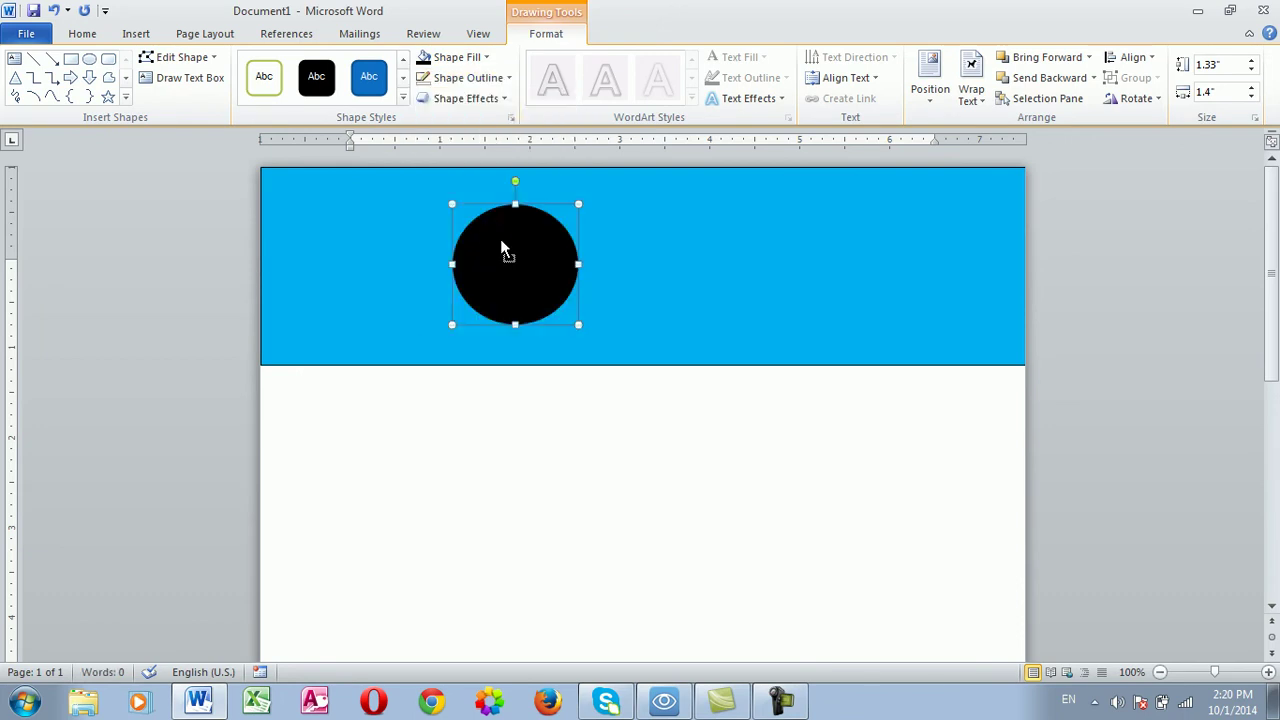
# Copy the circle twice to its right, fill the copies red and green, and select all three
pyautogui.click(502, 247)
pyautogui.rightClick(608, 251)
pyautogui.moveTo(608, 245); pyautogui.dragTo(609, 251)
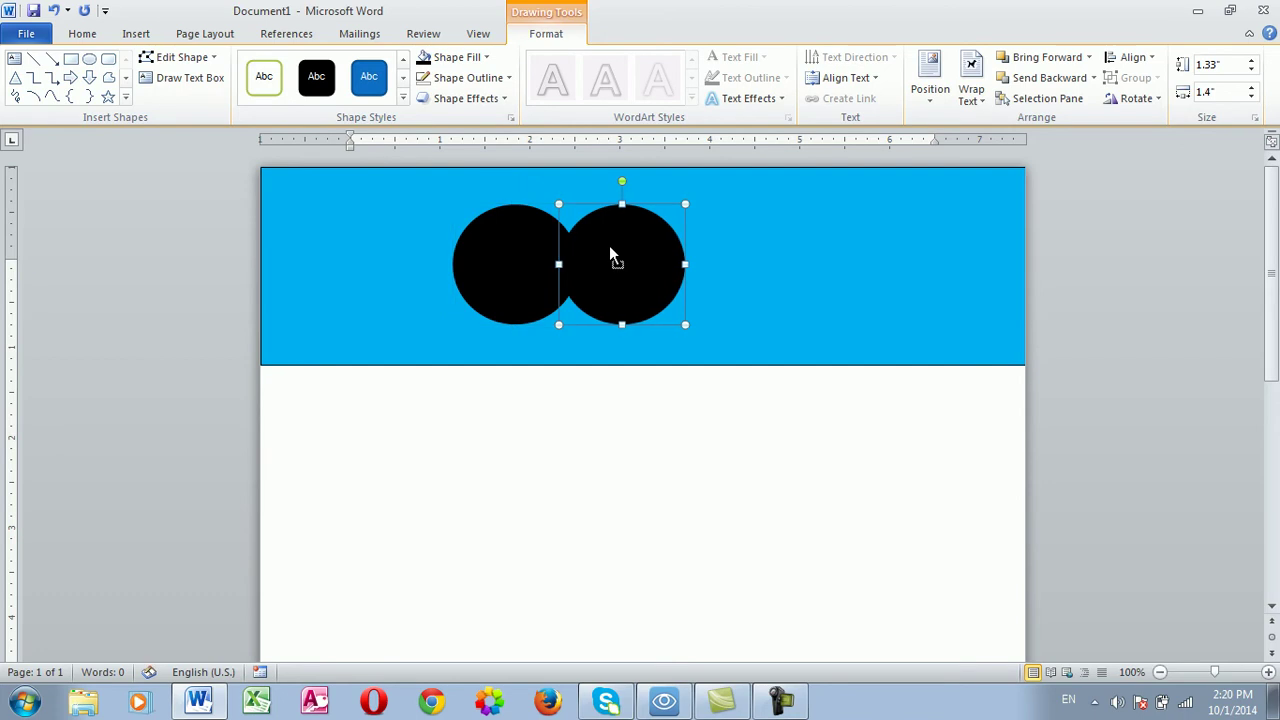
pyautogui.click(448, 57)
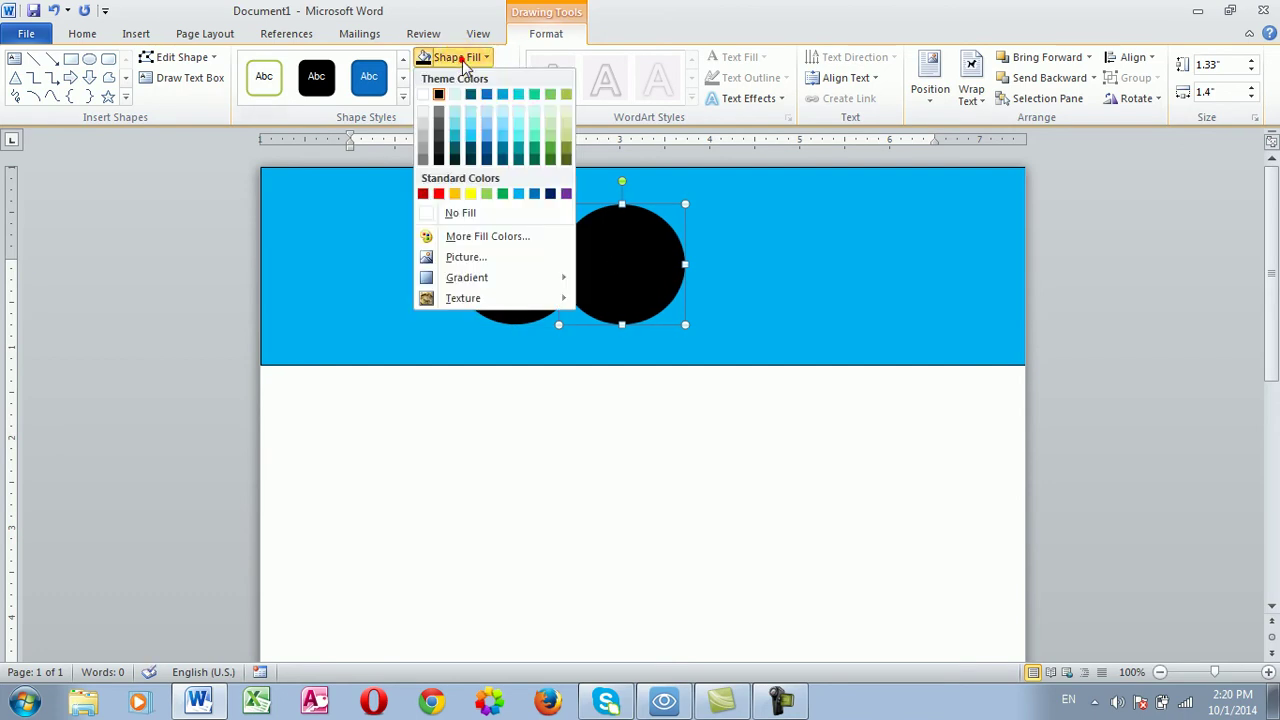
pyautogui.click(439, 193)
pyautogui.moveTo(634, 267); pyautogui.dragTo(743, 270)
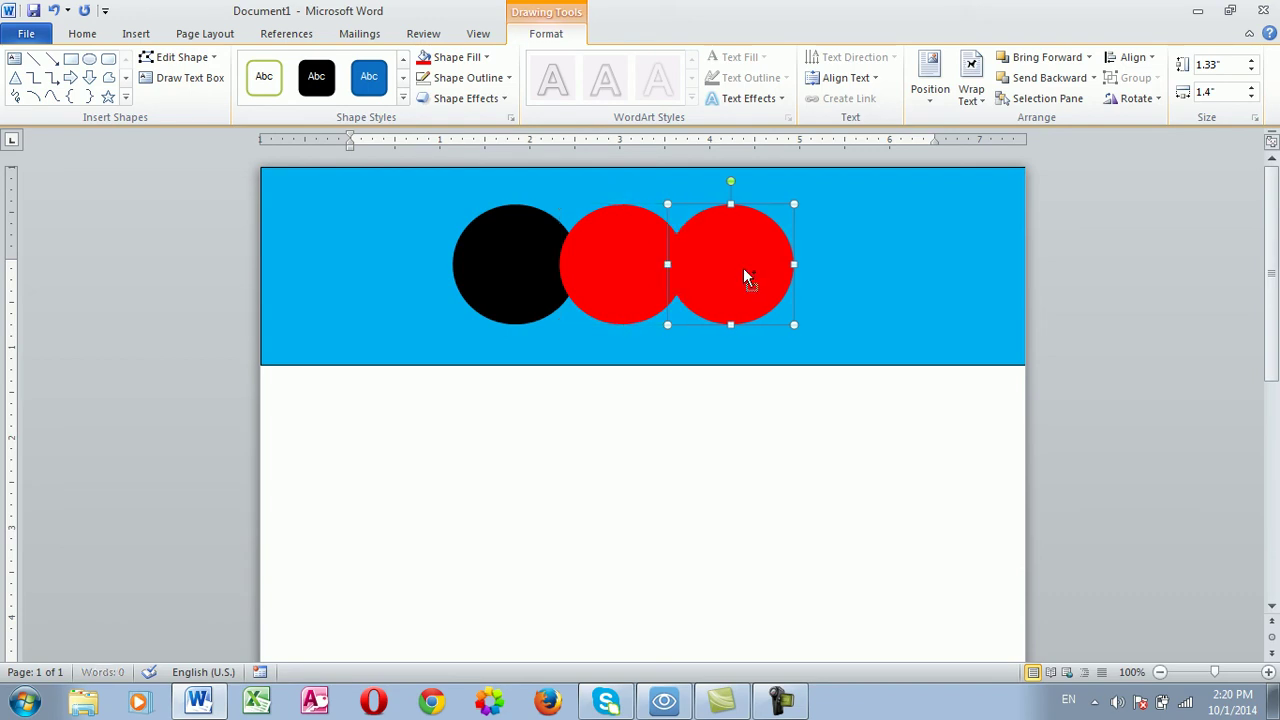
pyautogui.click(455, 58)
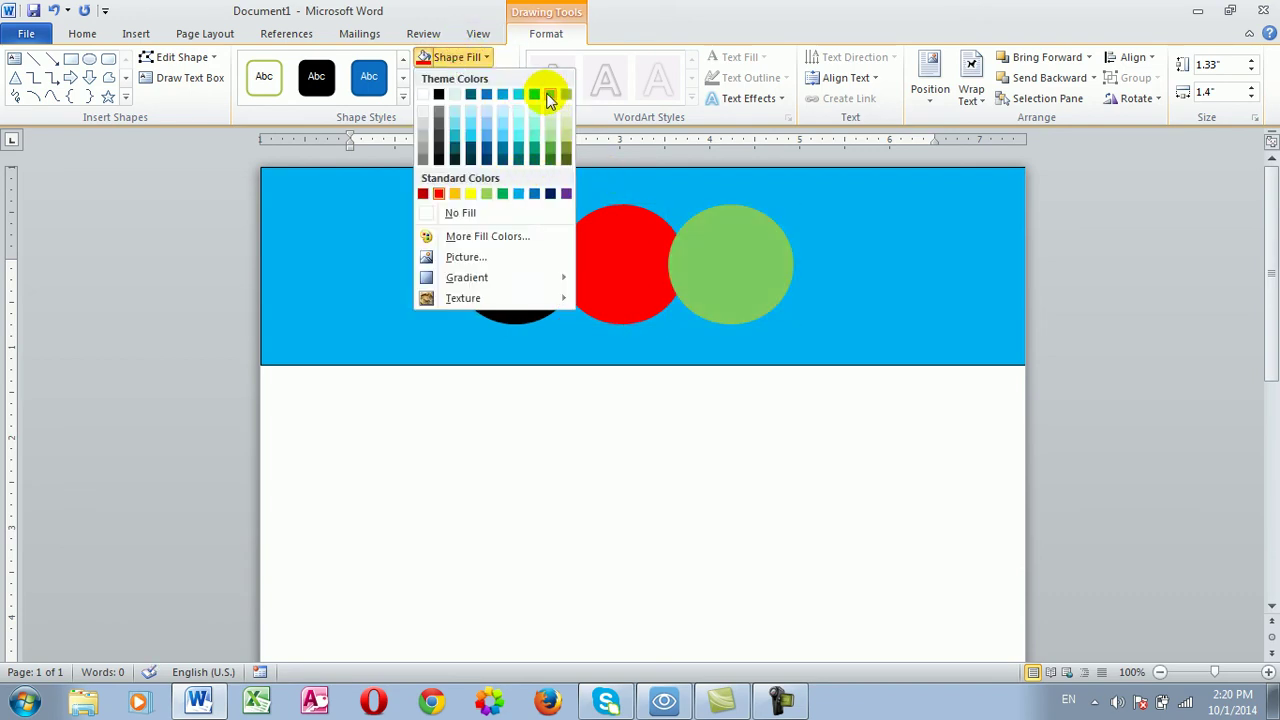
pyautogui.click(552, 147)
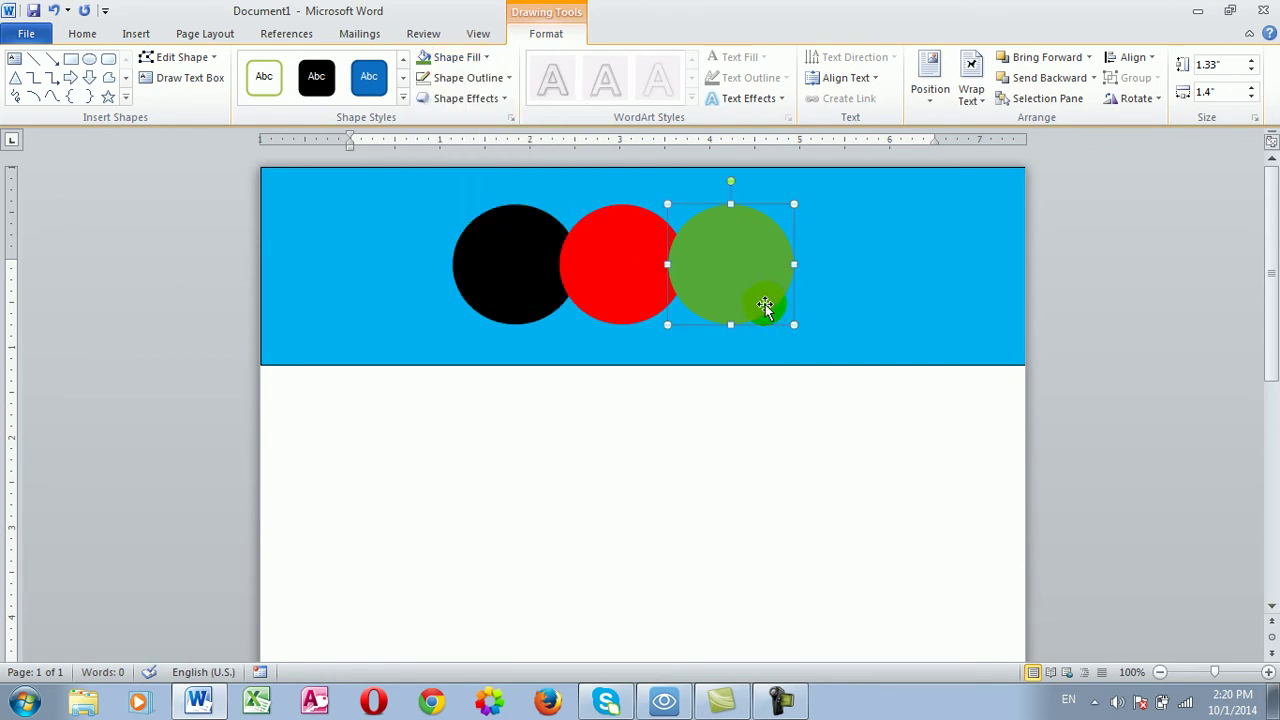
pyautogui.keyDown('shift'); pyautogui.click(641, 285); pyautogui.keyUp('shift')
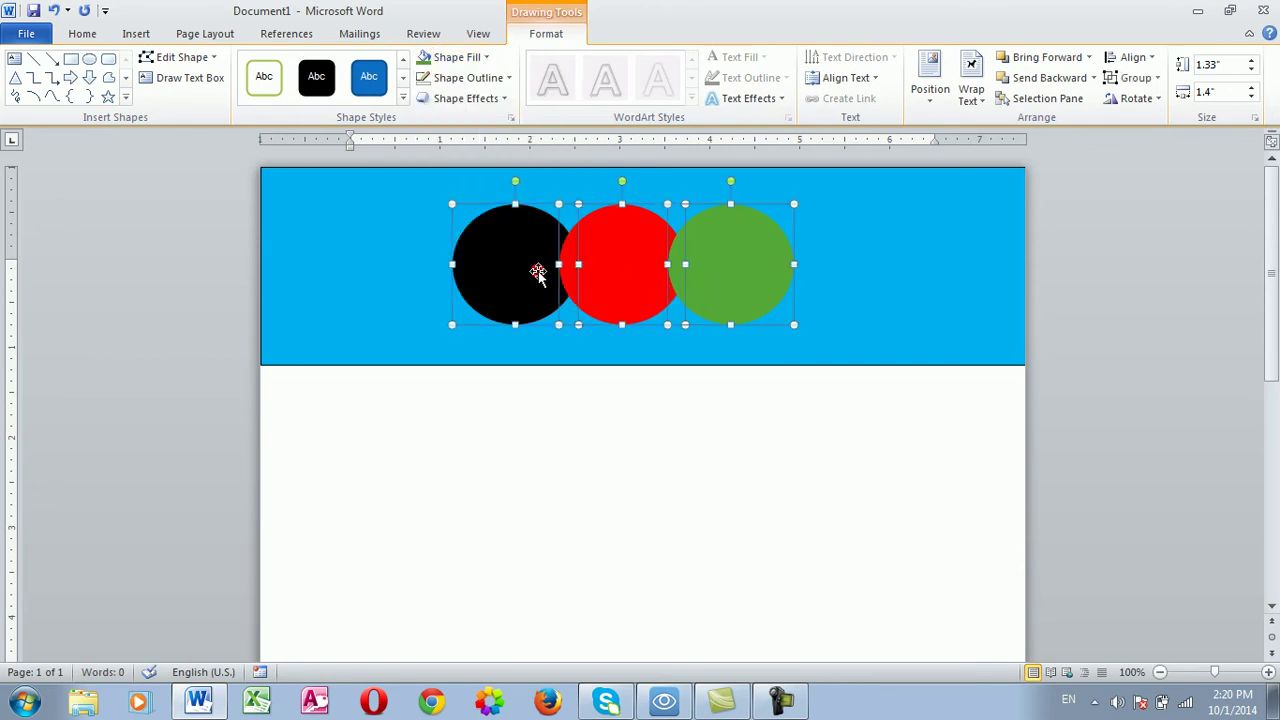
# Nudge the three circles right and down, then group them into one 1.33" by 3.79" object
pyautogui.press('Right')
pyautogui.press('Right')
pyautogui.press('Right')
pyautogui.press('Down')
pyautogui.press('Right')
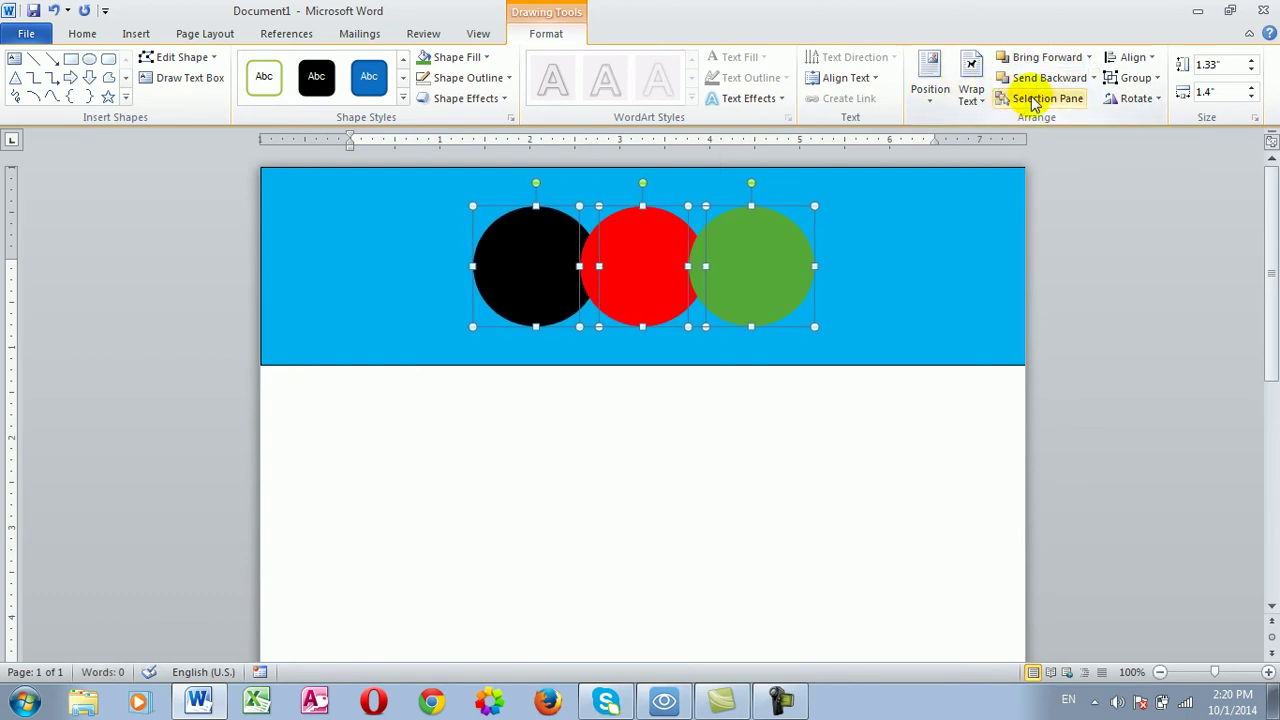
pyautogui.click(1130, 77)
pyautogui.click(1142, 100)
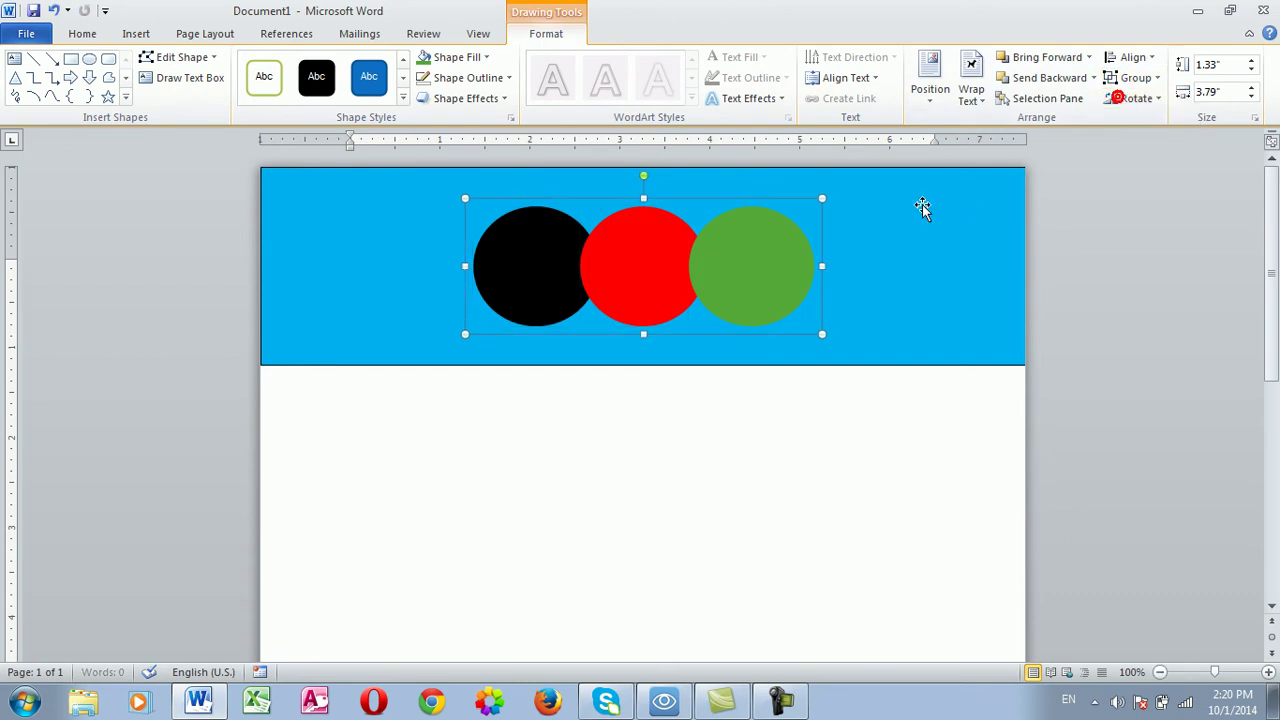
pyautogui.click(775, 457)
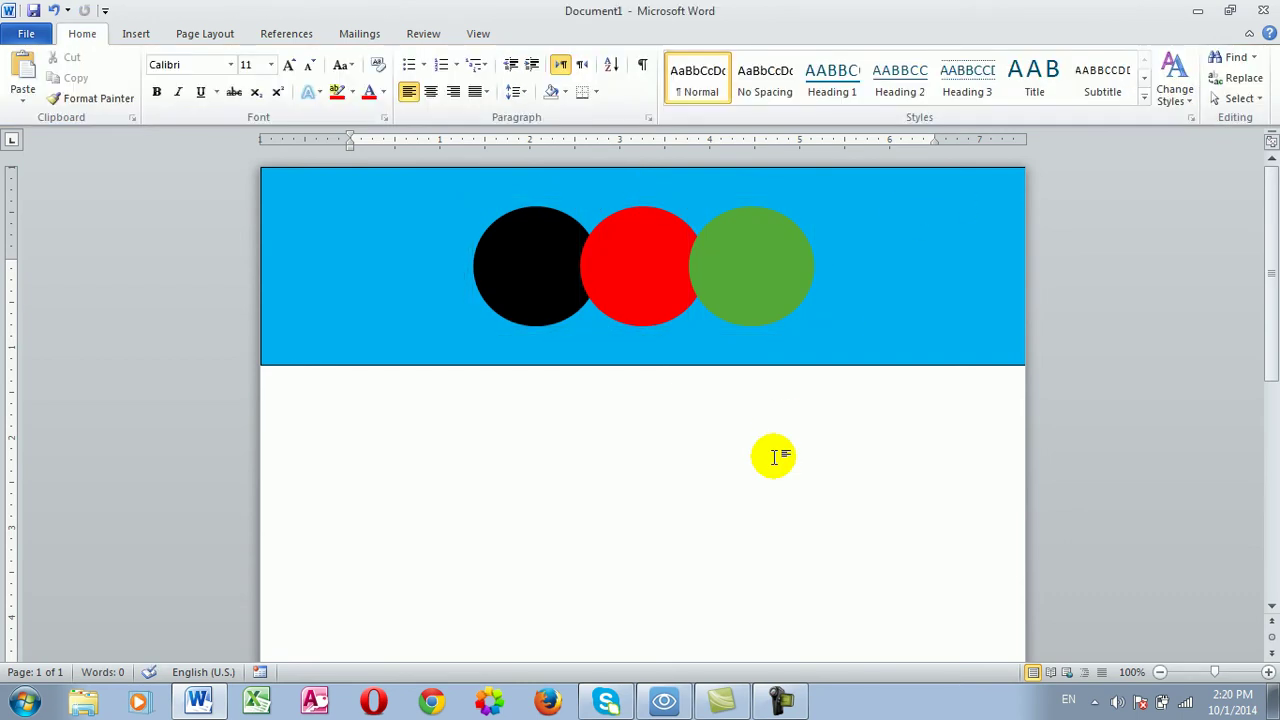
# Insert black-gradient WordArt reading 'Afghan Color Lab'
pyautogui.click(136, 34)
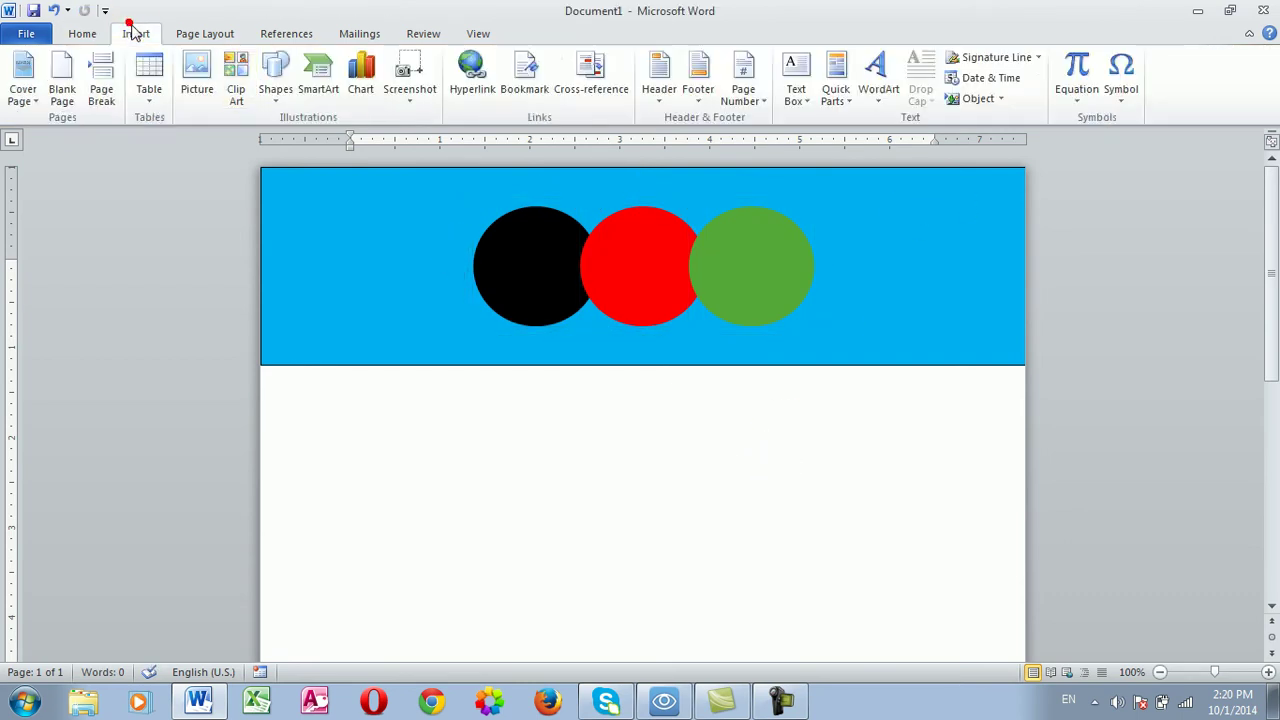
pyautogui.click(877, 92)
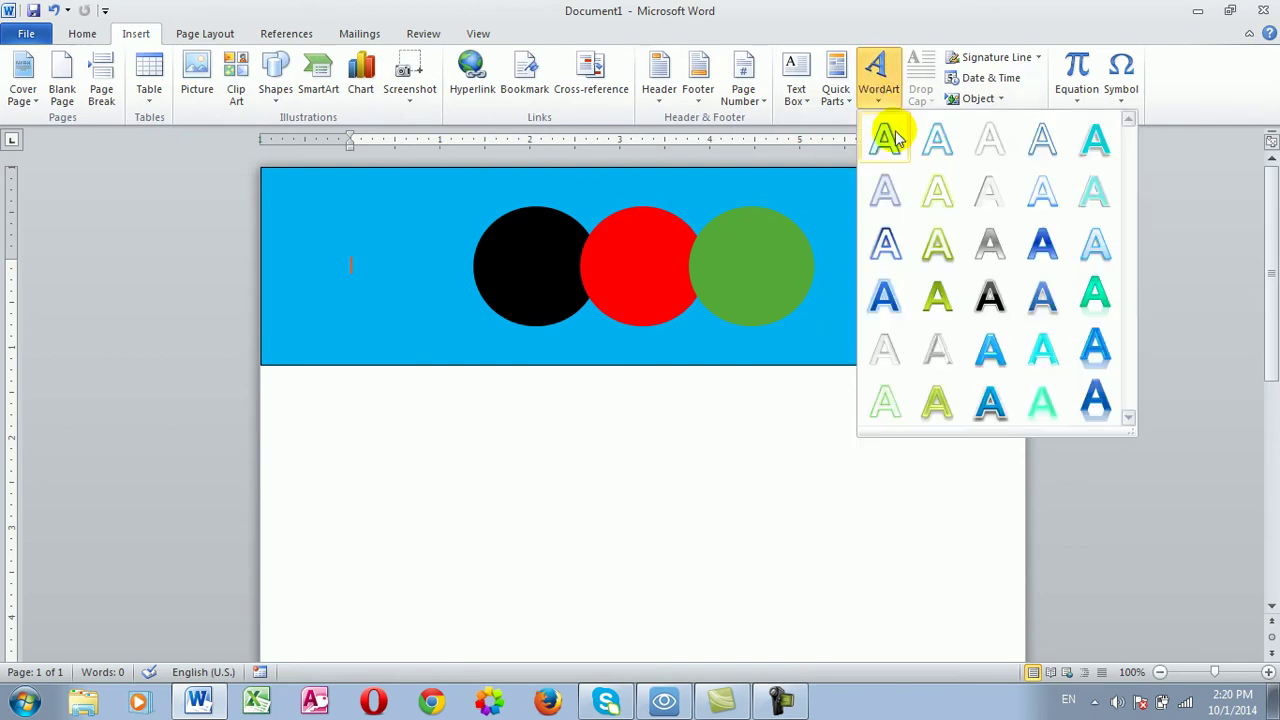
pyautogui.click(1000, 300)
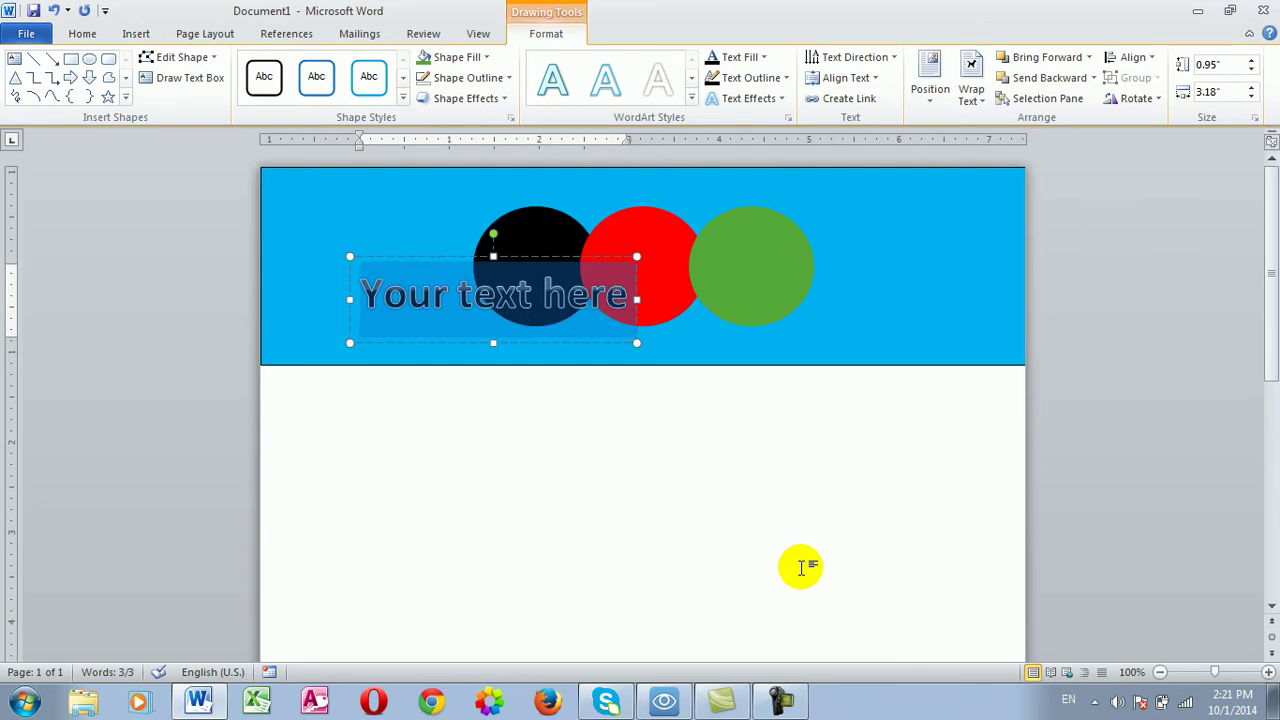
pyautogui.press('Delete')
pyautogui.hotkey('alt', 'shift')
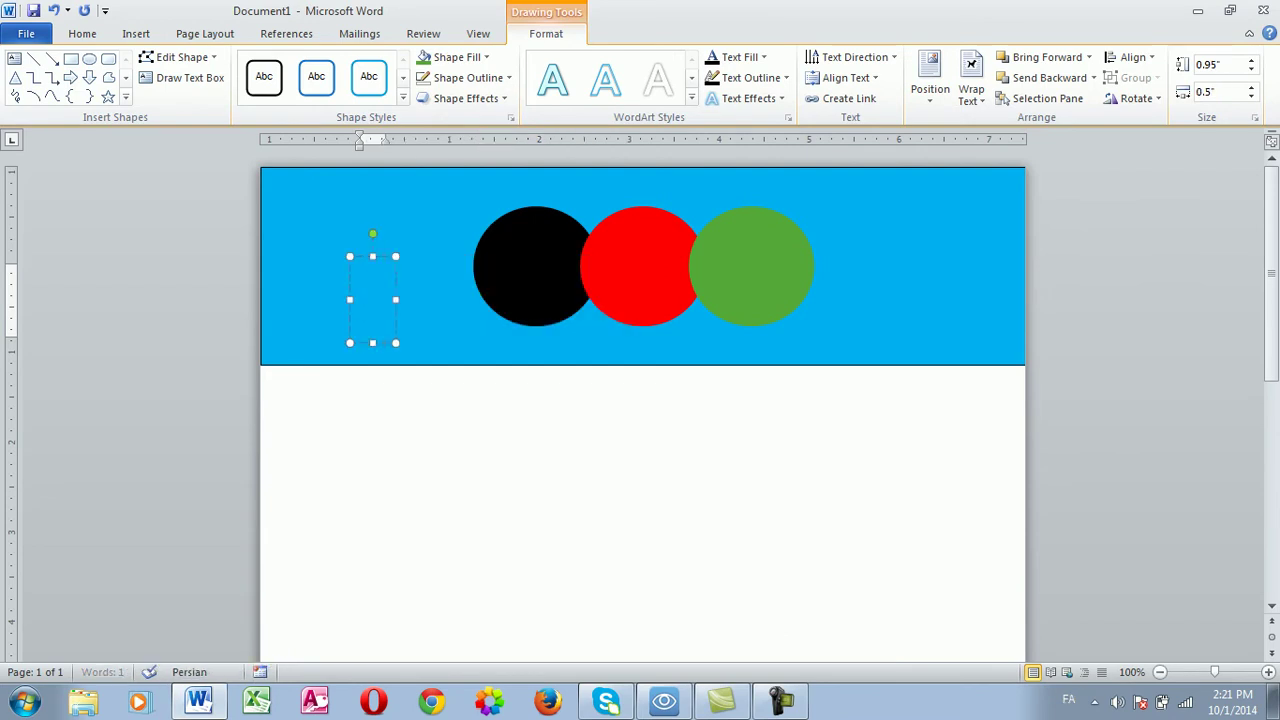
pyautogui.write('A')
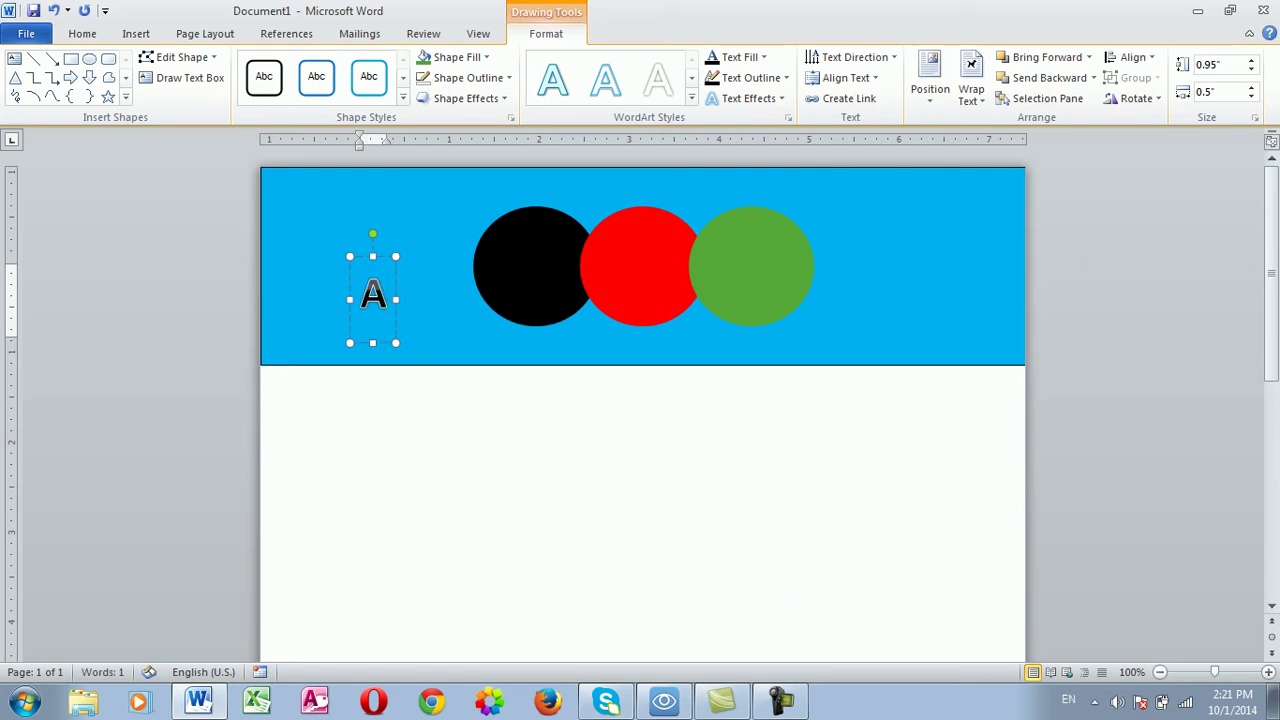
pyautogui.write('fghan')
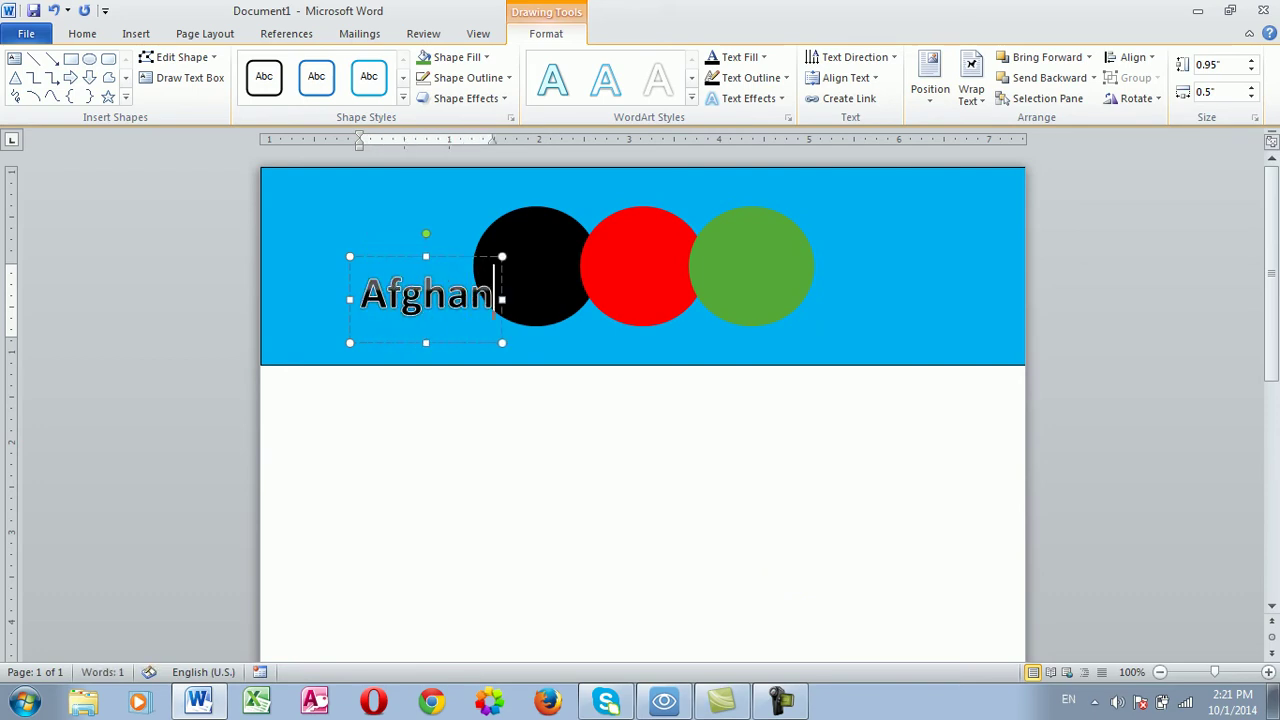
pyautogui.write(' Color')
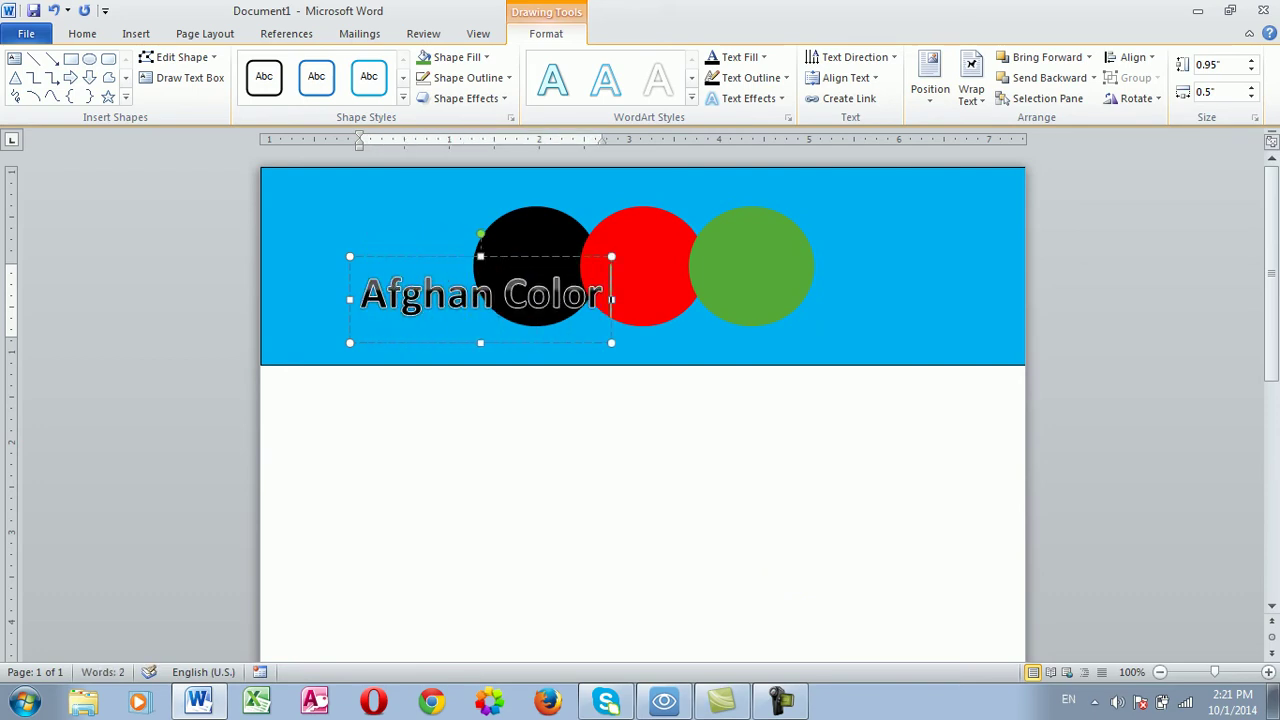
pyautogui.write(' Lab')
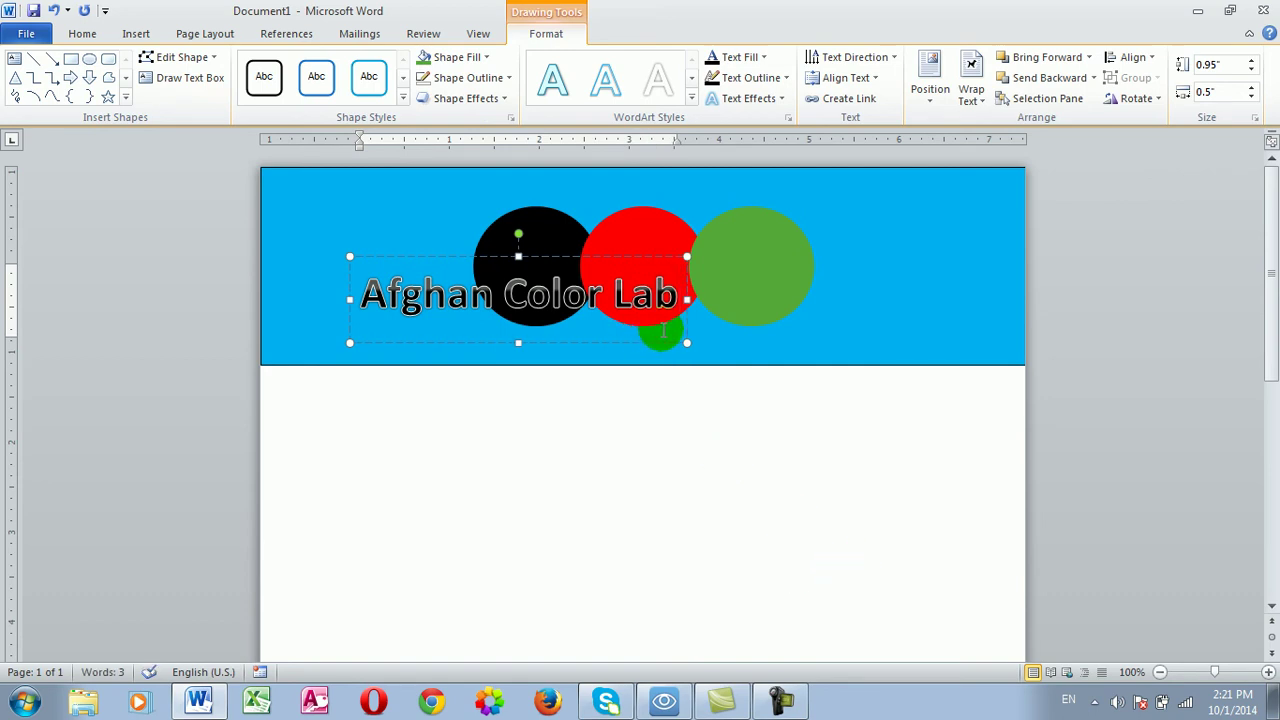
# Position the WordArt at the banner's top and move the circle group slightly lower
pyautogui.moveTo(763, 202)
pyautogui.mouseDown()
pyautogui.moveTo(780, 172)
pyautogui.moveTo(766, 171)
pyautogui.mouseUp()
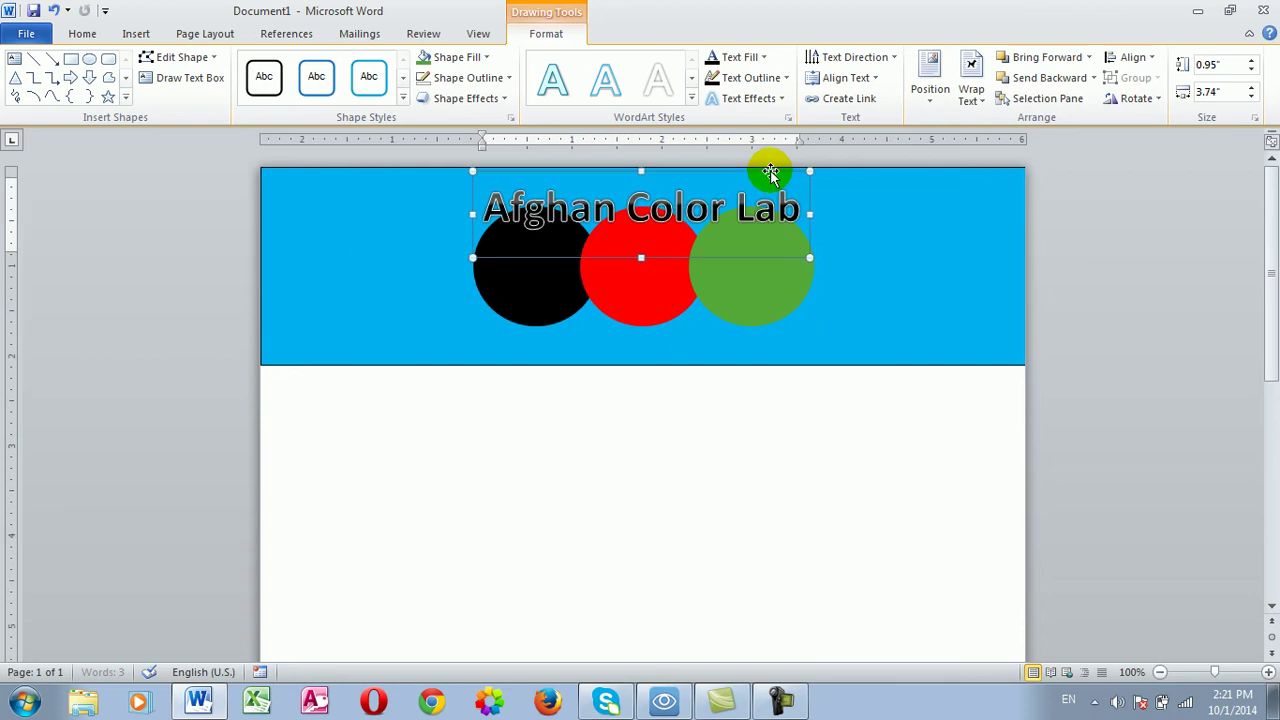
pyautogui.press('Down')
pyautogui.press('Down')
pyautogui.press('Down')
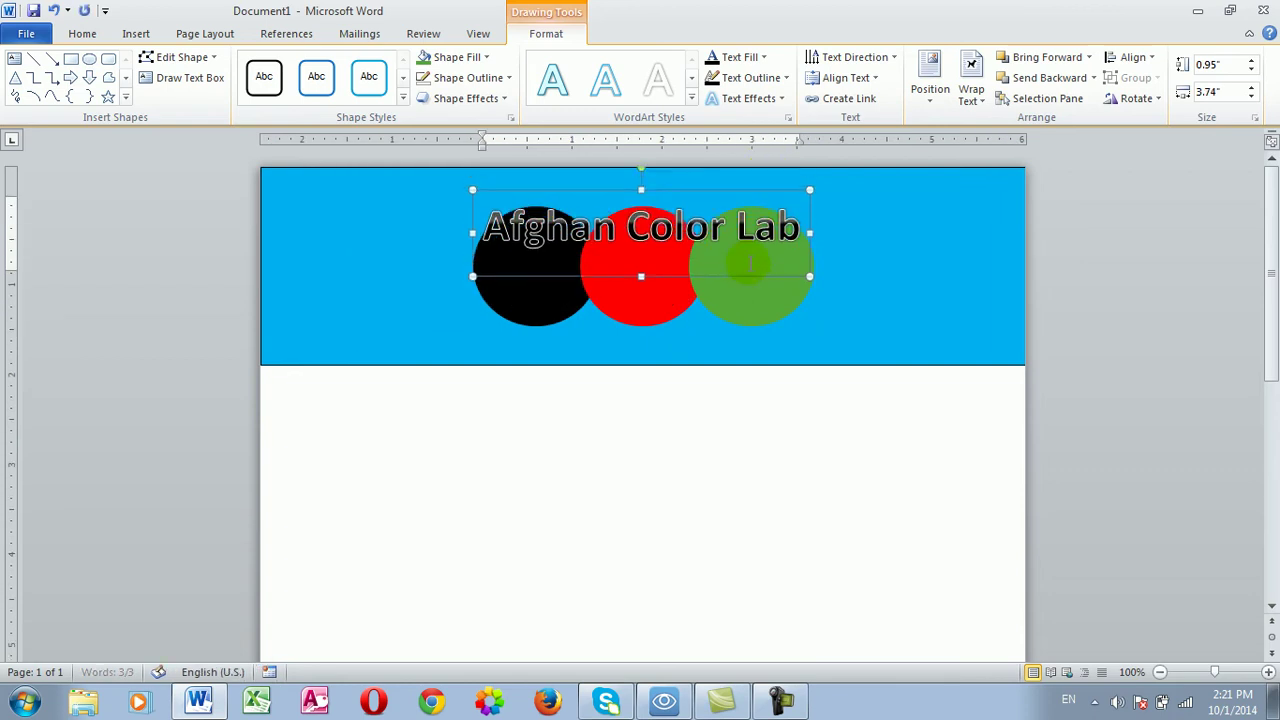
pyautogui.press('Up')
pyautogui.press('Up')
pyautogui.press('Up')
pyautogui.press('Up')
pyautogui.press('Up')
pyautogui.press('Up')
pyautogui.press('Up')
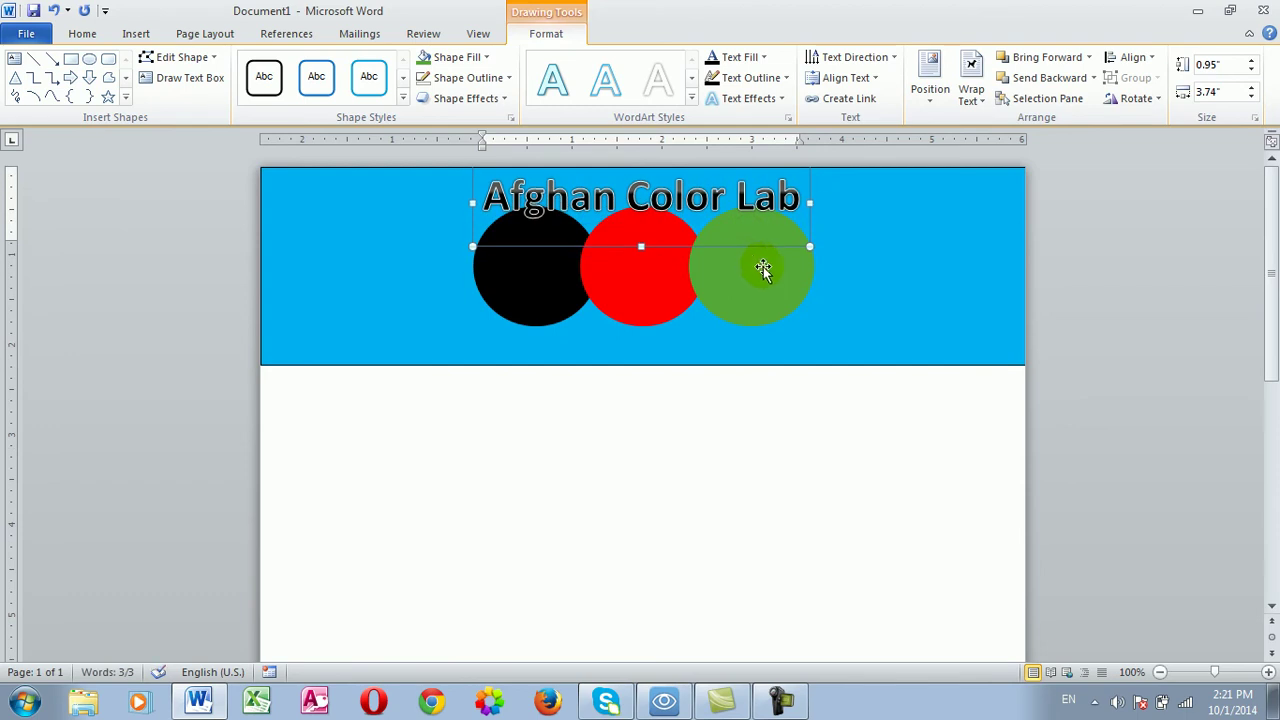
pyautogui.click(763, 268)
pyautogui.press('Down')
pyautogui.press('Down')
pyautogui.click(790, 440)
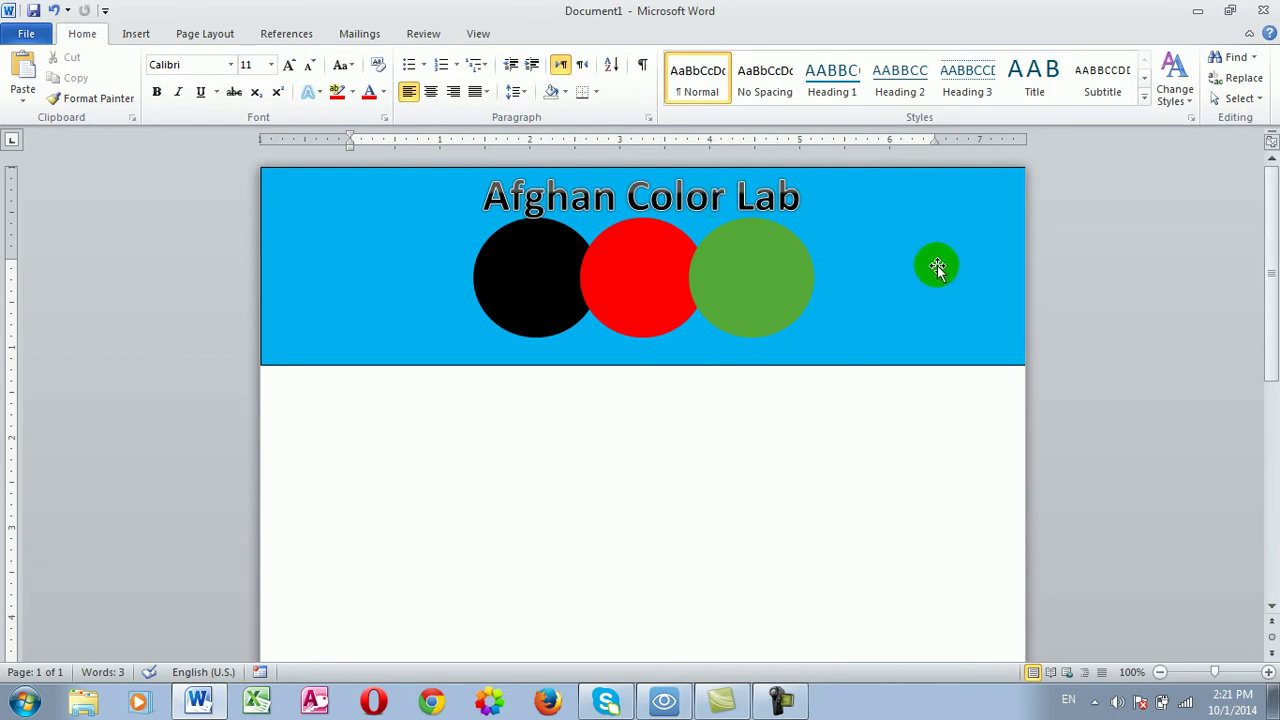
pyautogui.click(137, 33)
# Draw a five-point star at the banner's top-left
pyautogui.click(276, 88)
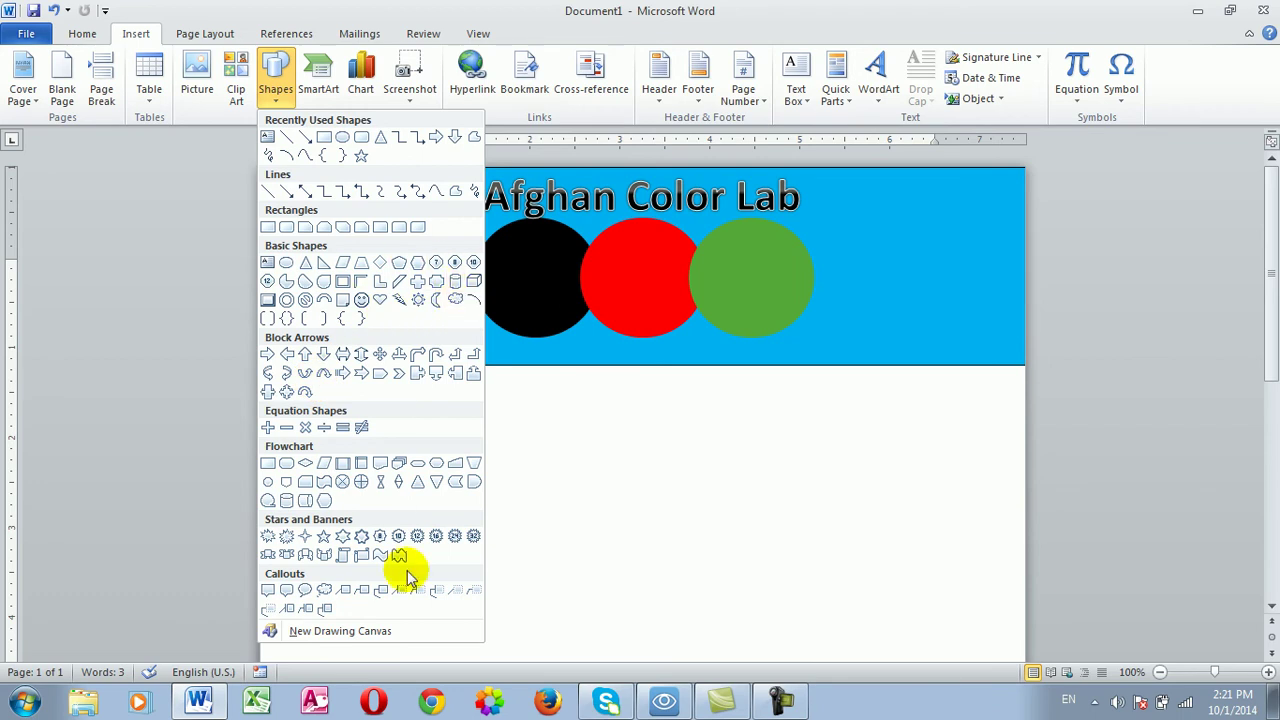
pyautogui.click(324, 537)
pyautogui.click(323, 219)
pyautogui.click(428, 314)
pyautogui.moveTo(431, 321); pyautogui.dragTo(371, 290)
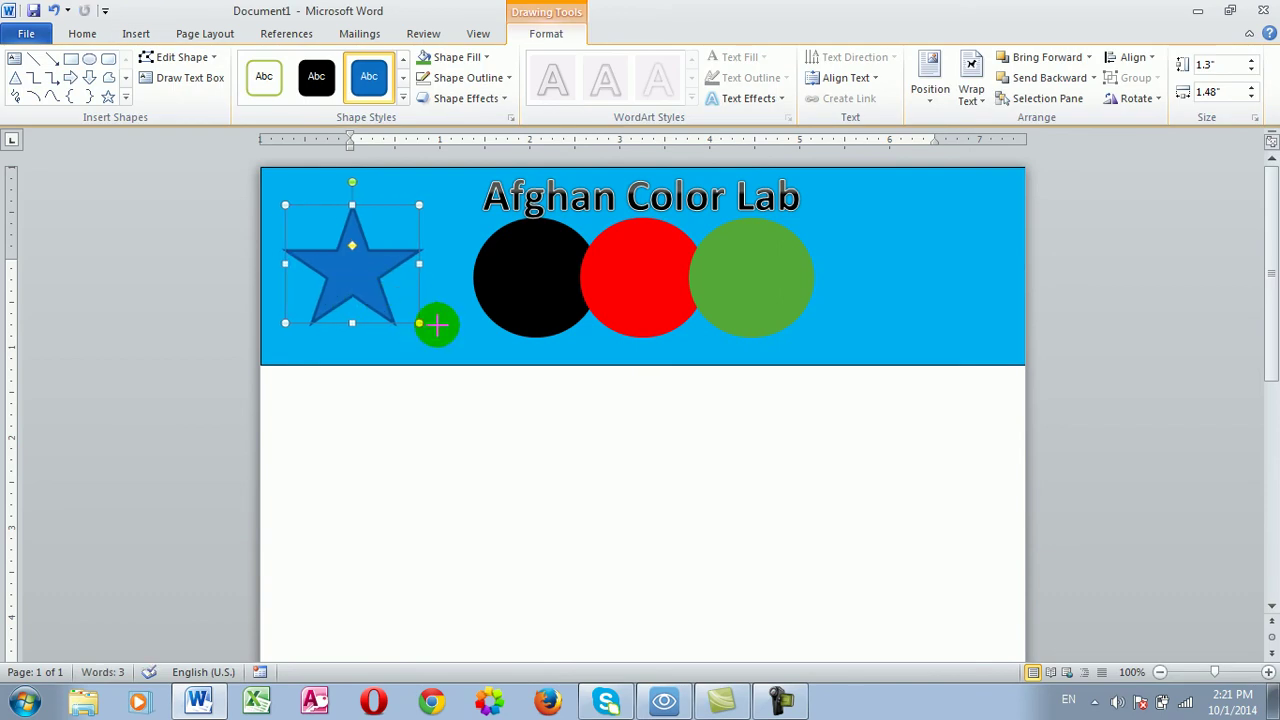
pyautogui.moveTo(437, 324); pyautogui.dragTo(441, 333)
# Fill the star light grey with a thin black outline and copy it to the banner's right side
pyautogui.click(458, 57)
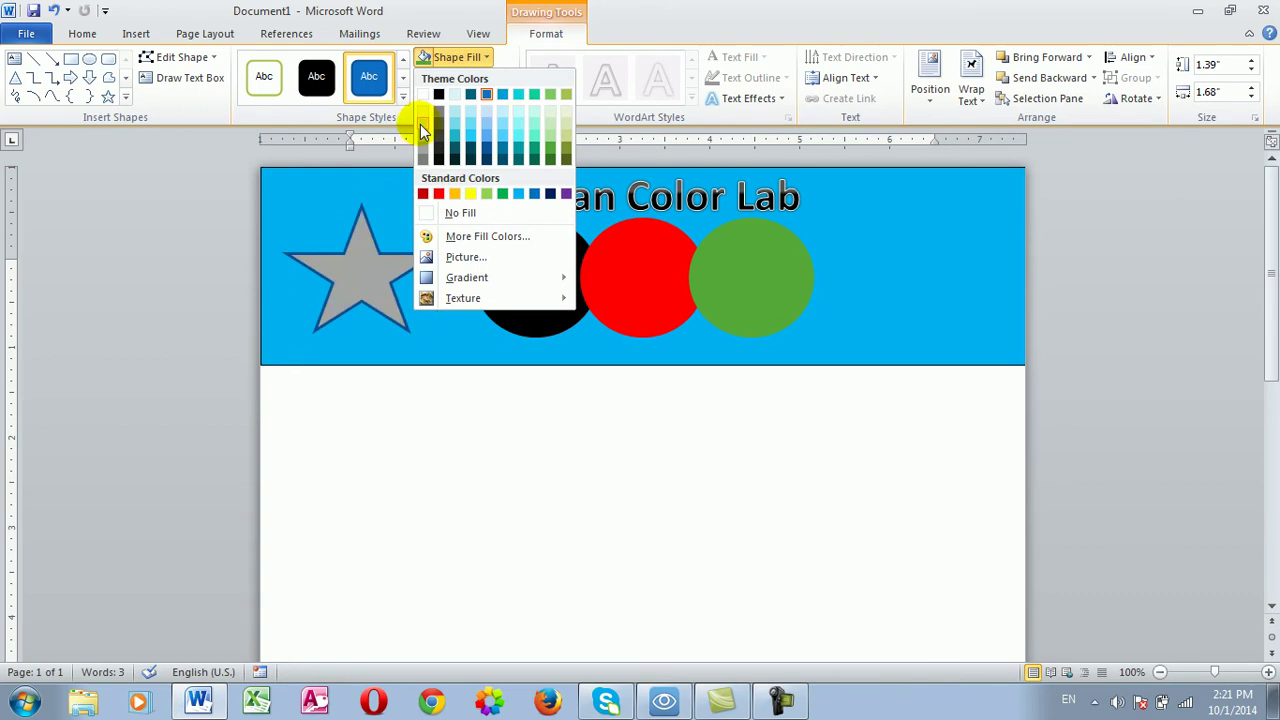
pyautogui.click(422, 118)
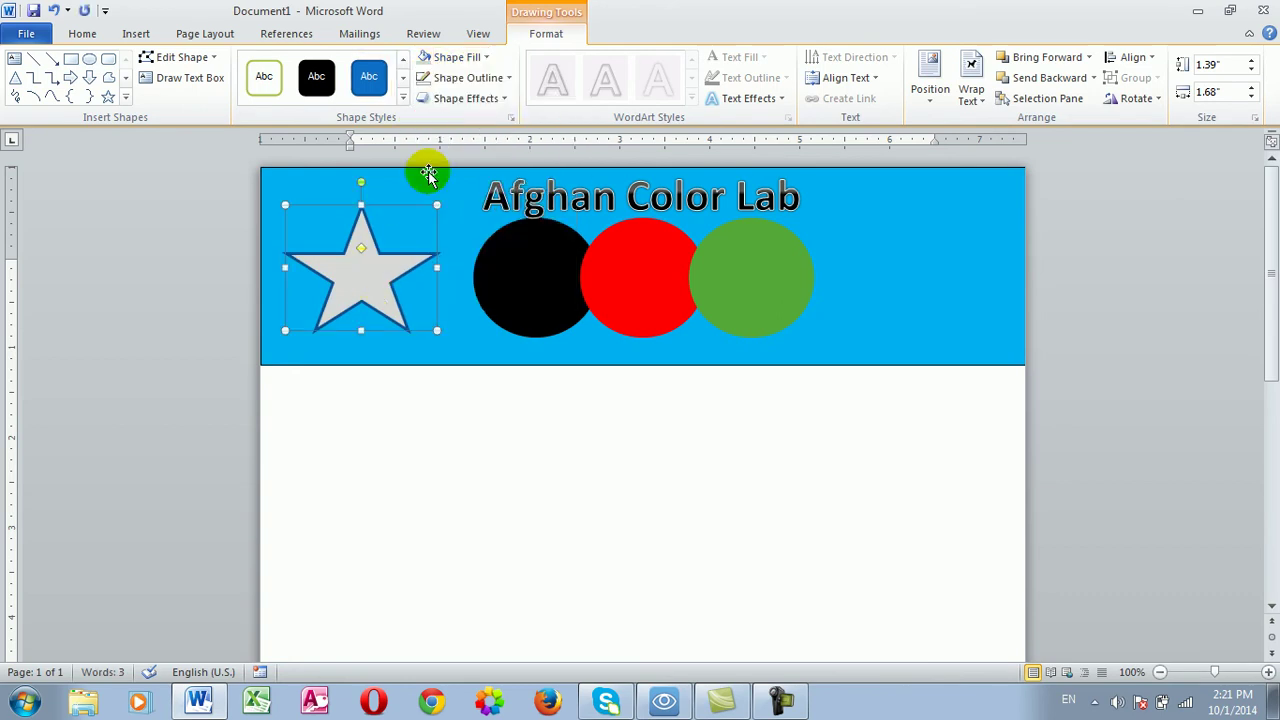
pyautogui.click(472, 78)
pyautogui.click(439, 116)
pyautogui.click(440, 78)
pyautogui.moveTo(547, 285)
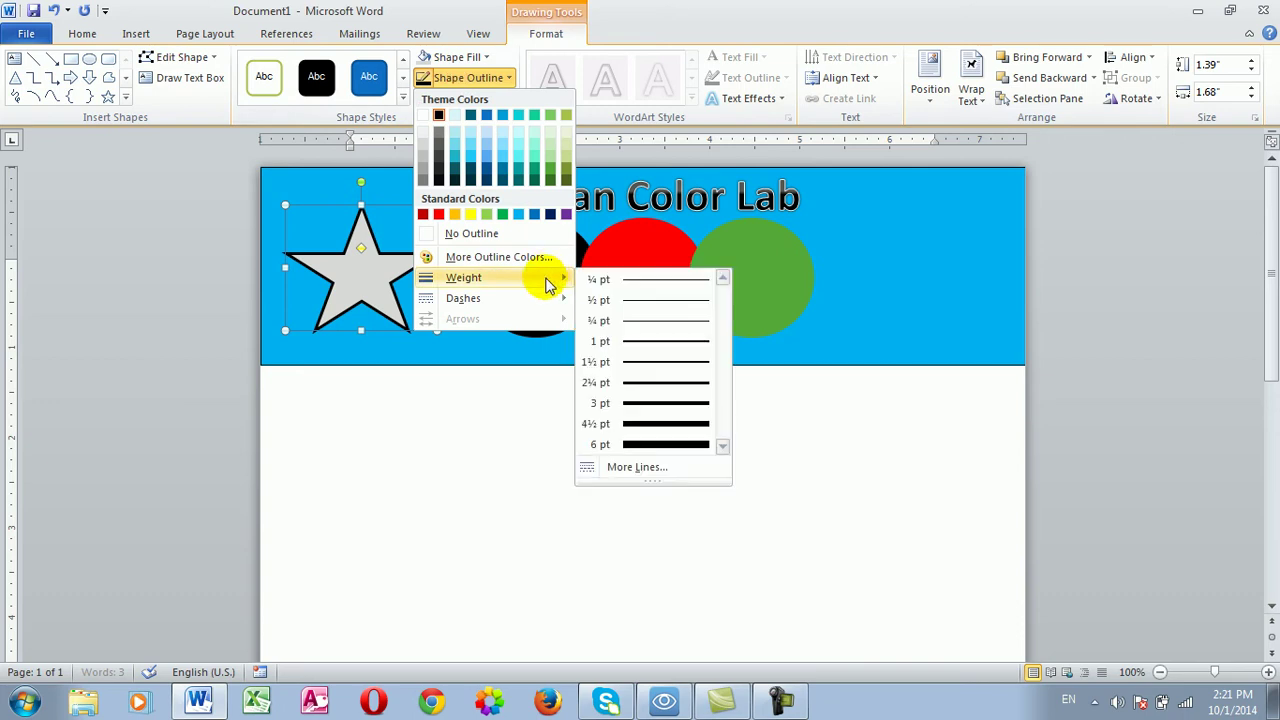
pyautogui.click(622, 321)
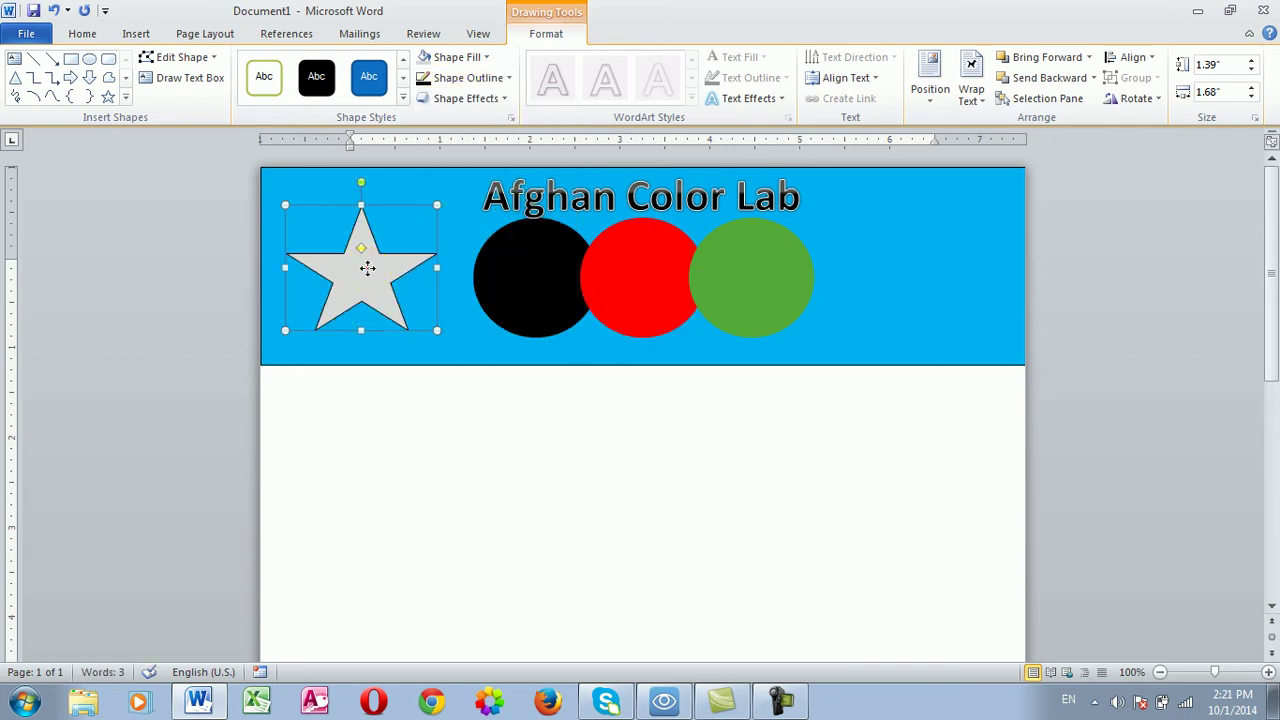
pyautogui.moveTo(942, 263); pyautogui.dragTo(943, 251)
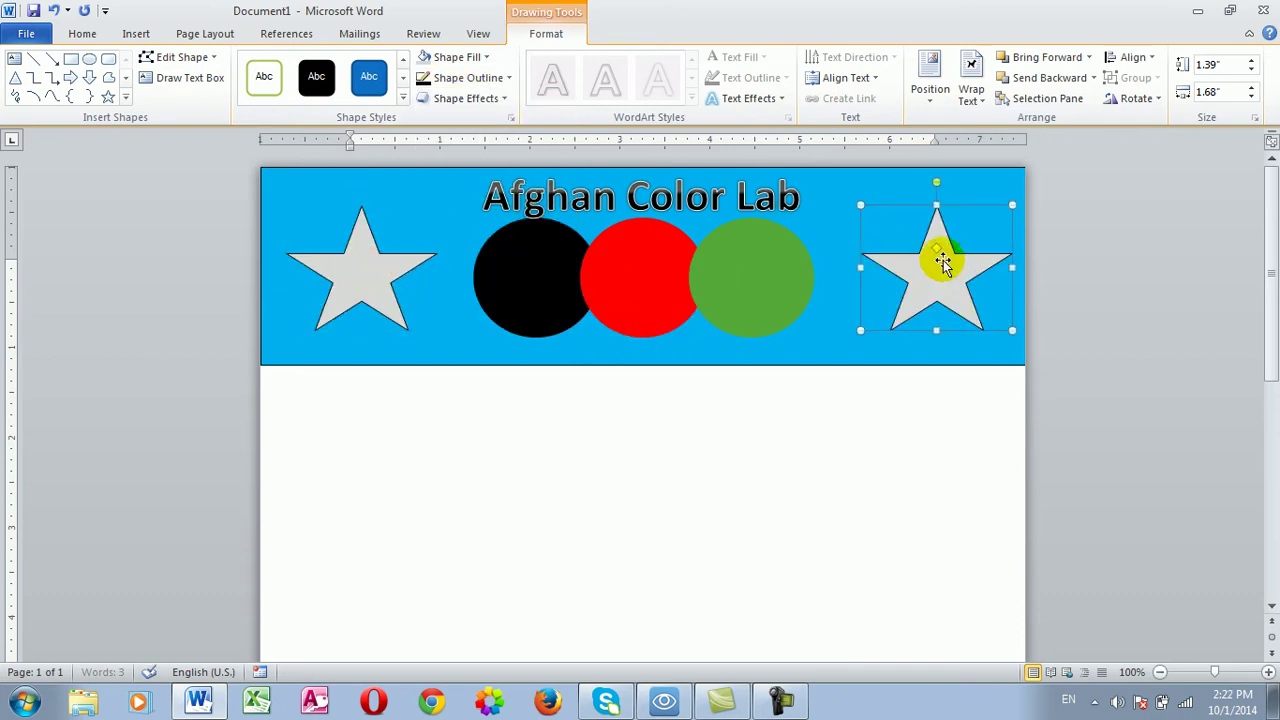
pyautogui.click(877, 457)
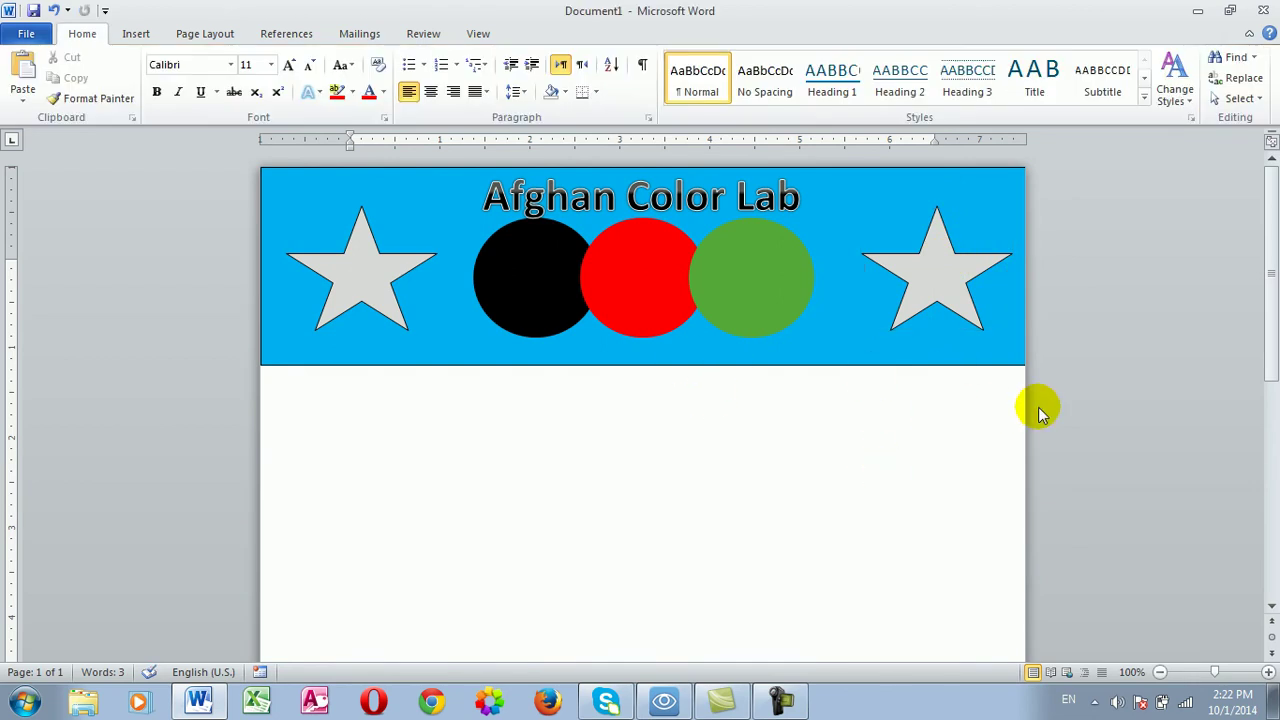
pyautogui.click(994, 346)
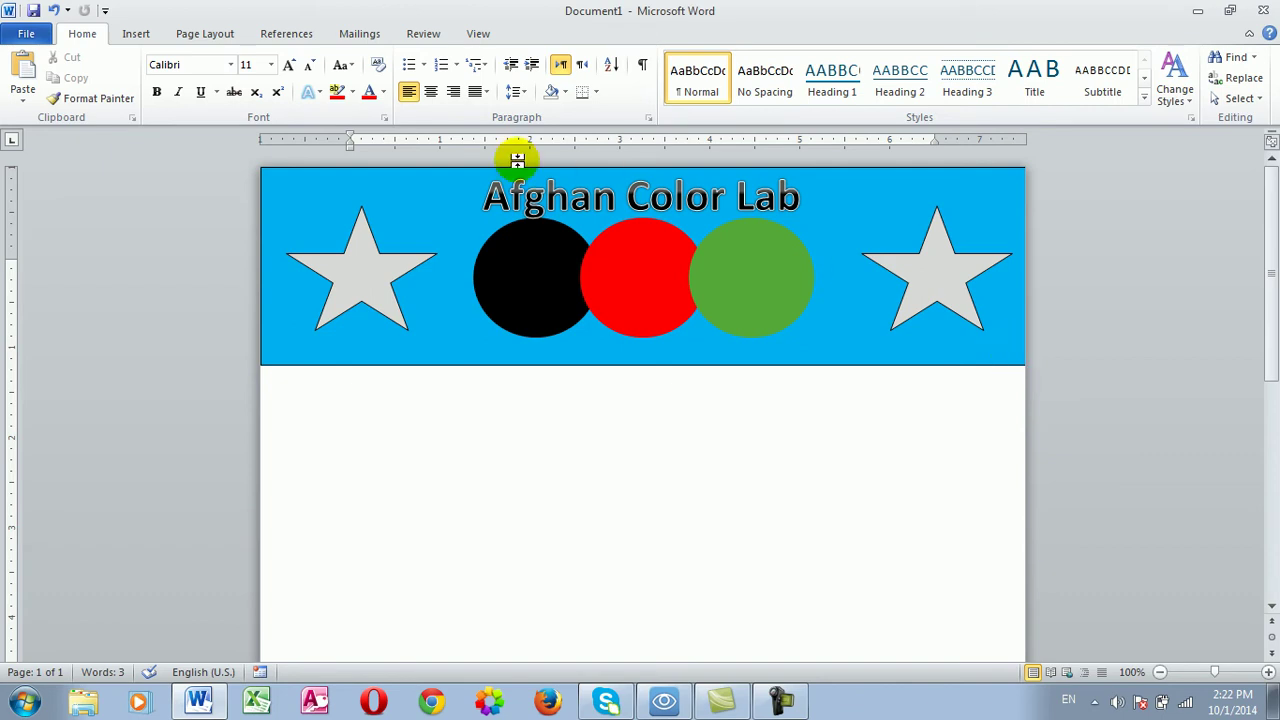
# Draw a dark-blue rectangle strip along the banner's bottom edge and type the lab's address into it
pyautogui.click(137, 33)
pyautogui.click(278, 80)
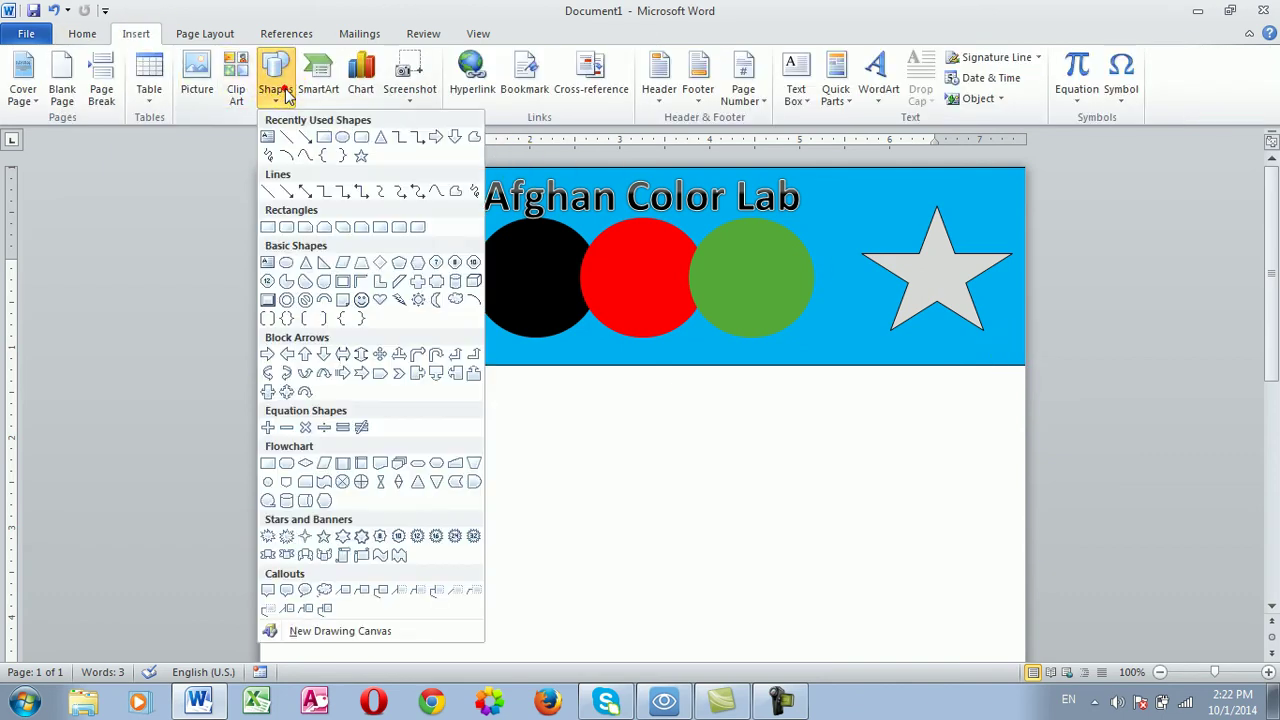
pyautogui.click(324, 130)
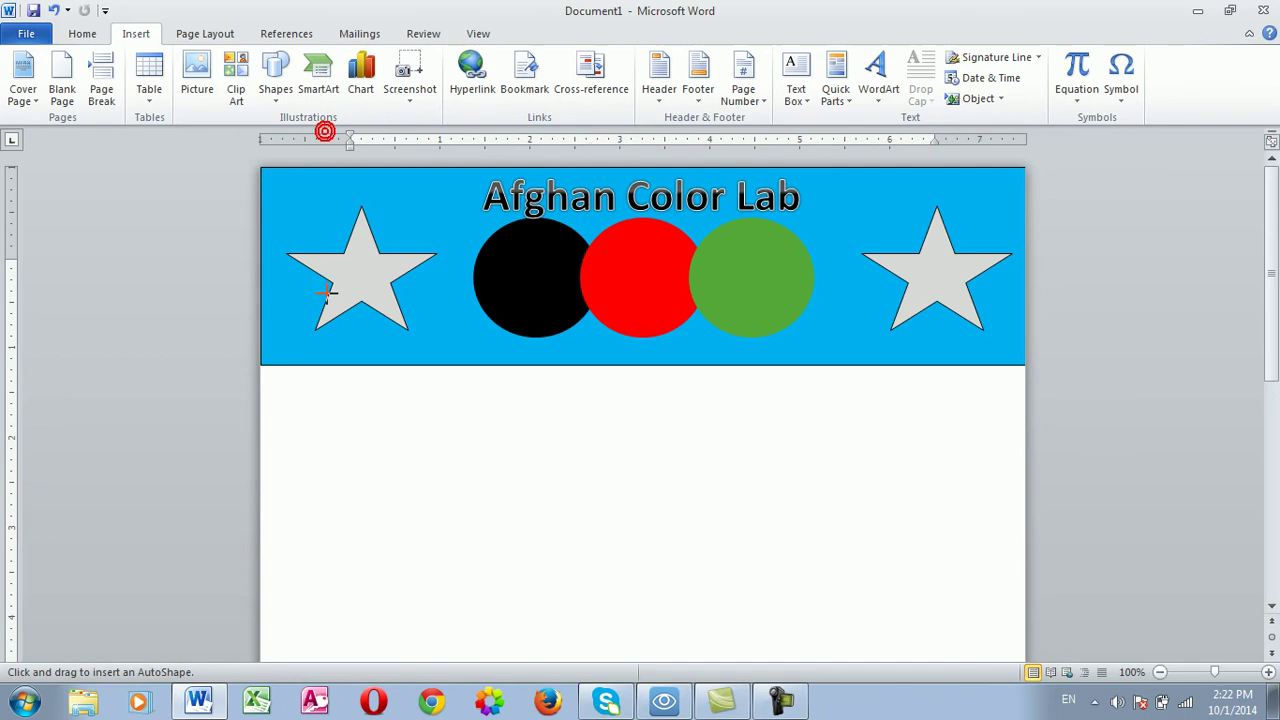
pyautogui.click(259, 337)
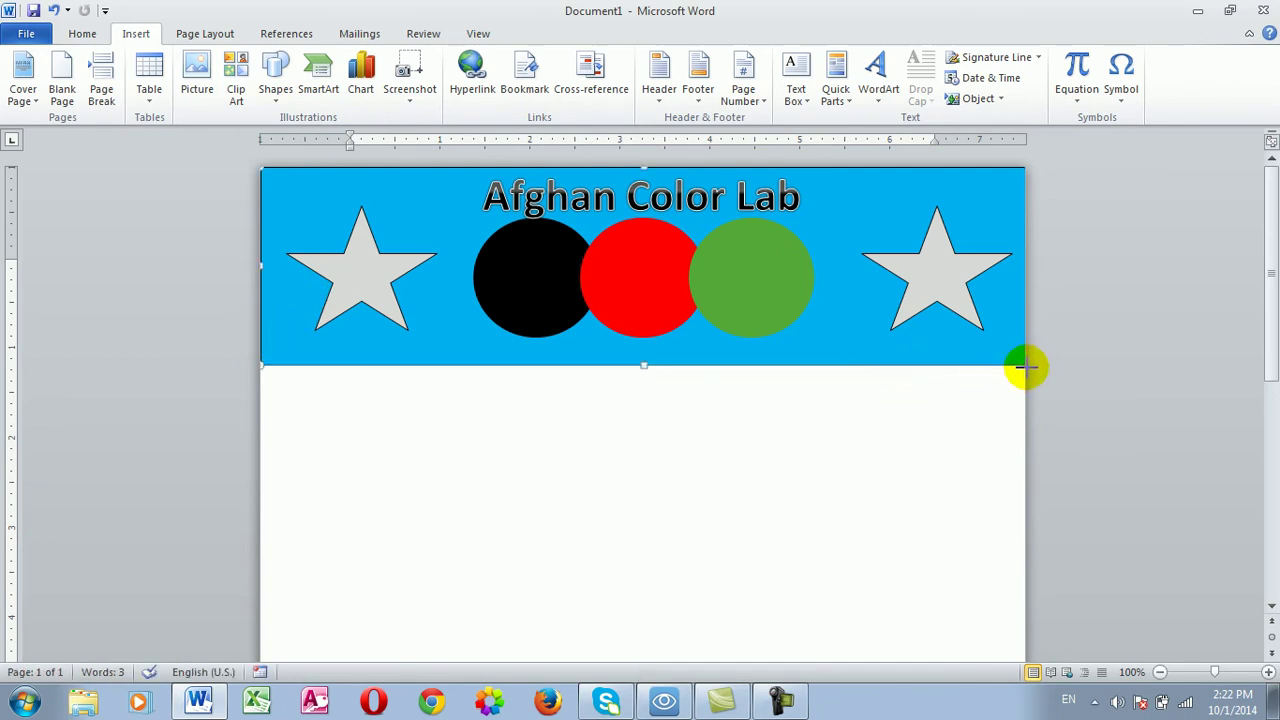
pyautogui.moveTo(1021, 367); pyautogui.dragTo(1022, 366)
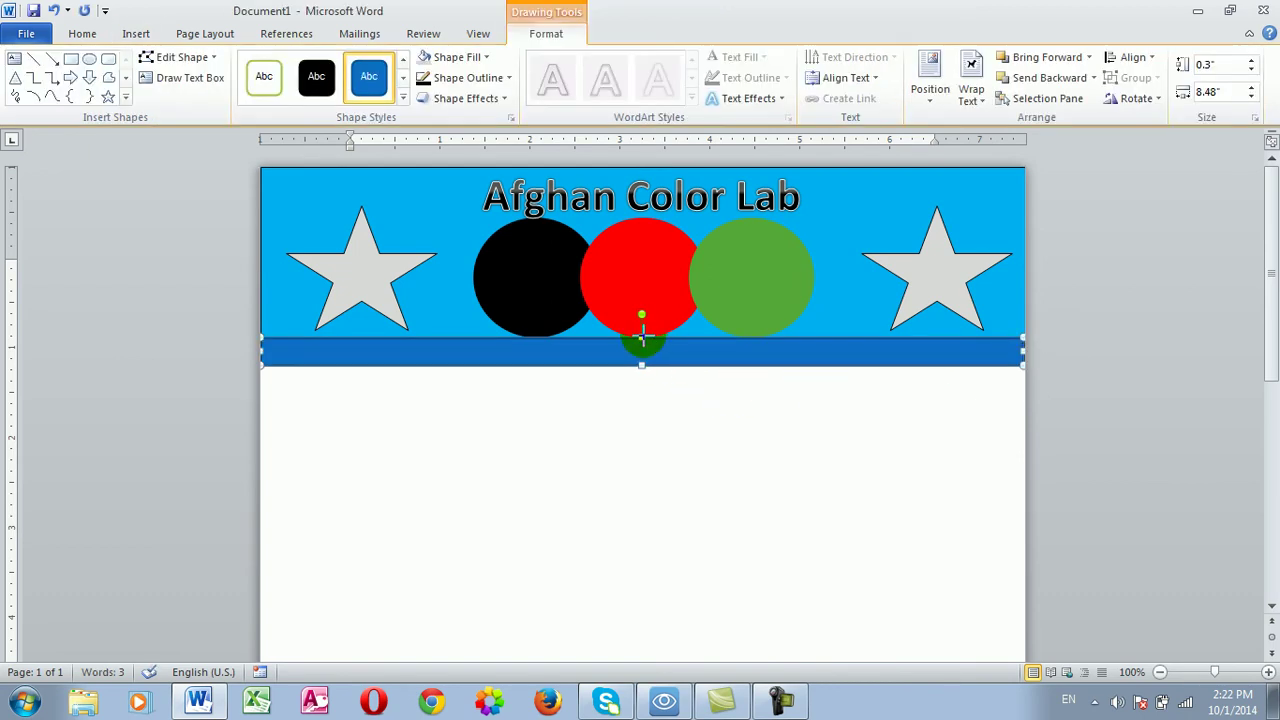
pyautogui.moveTo(643, 334); pyautogui.dragTo(642, 329)
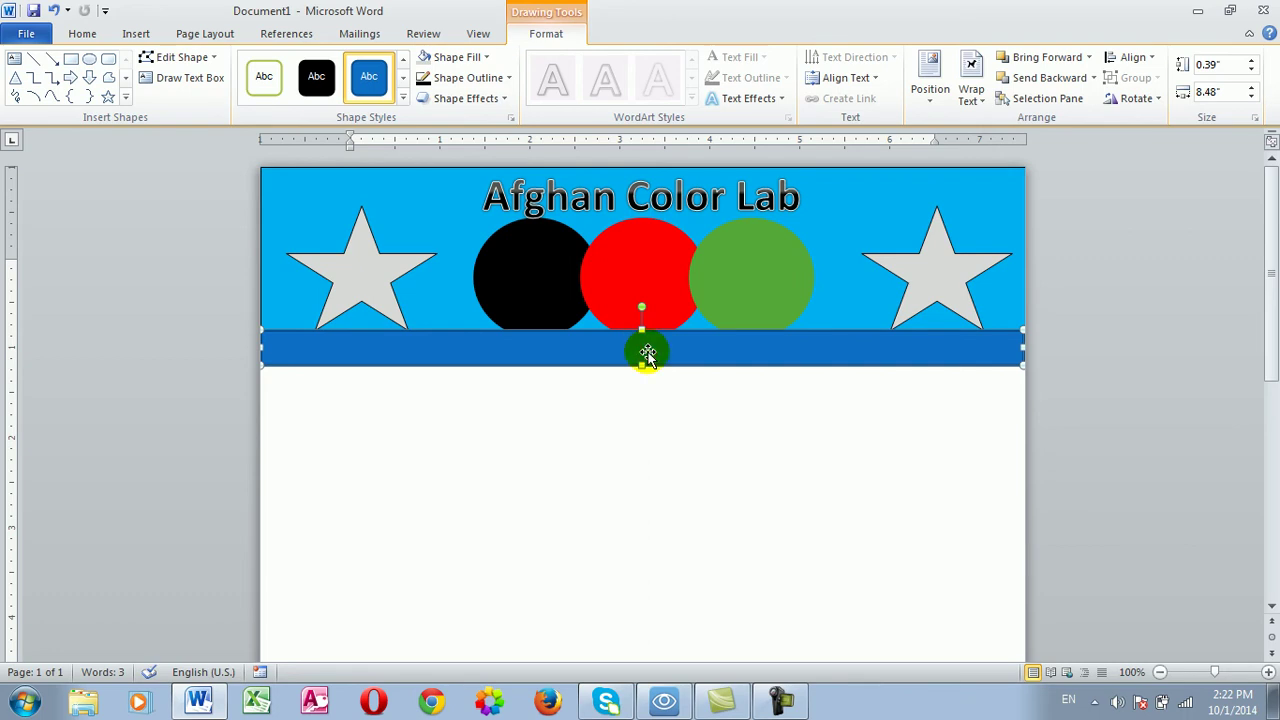
pyautogui.write('Add: Khairkhana -1st Part -')
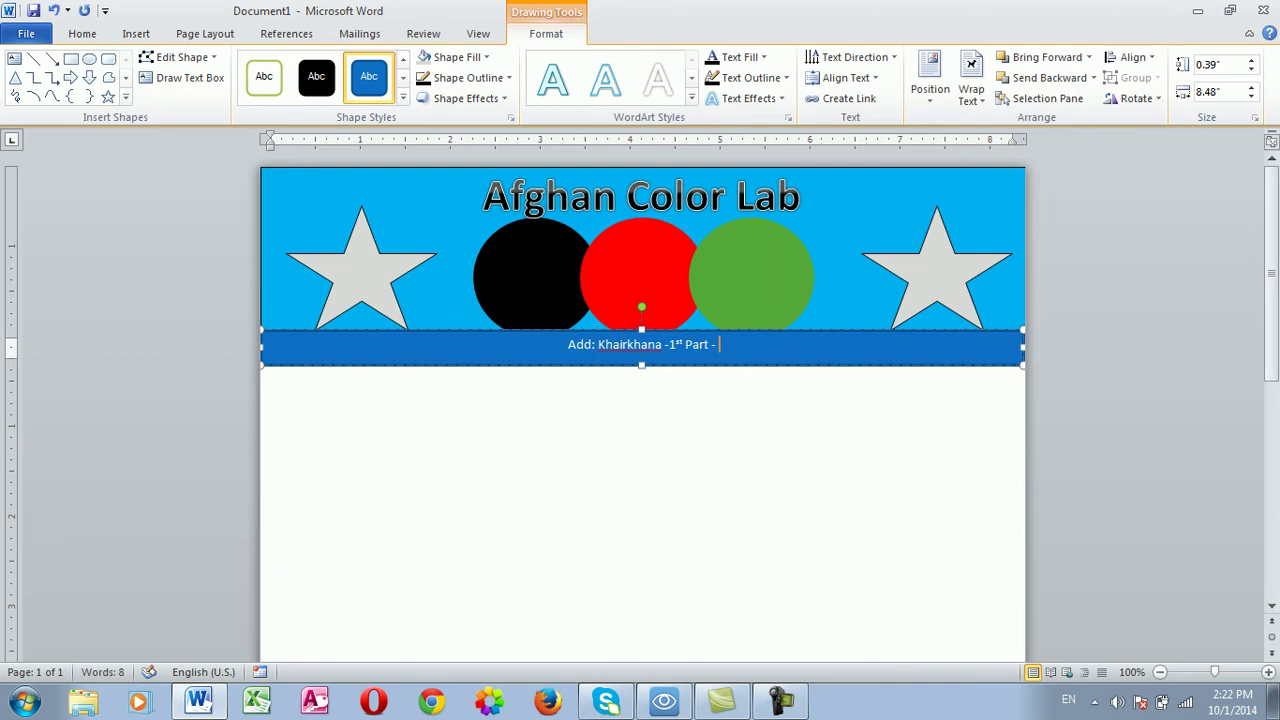
pyautogui.write('front of Park')
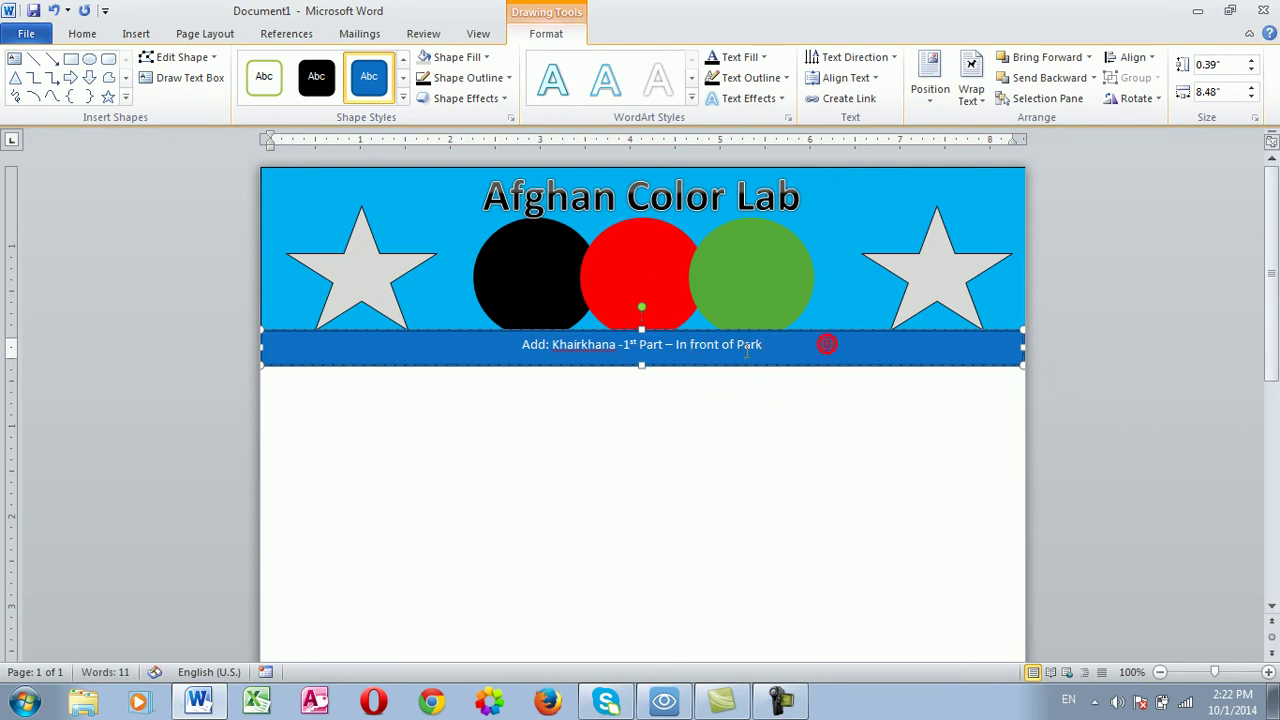
# Ignore the street name's spelling flag and add the lab's phone number after the address
pyautogui.click(577, 344)
pyautogui.rightClick(577, 344)
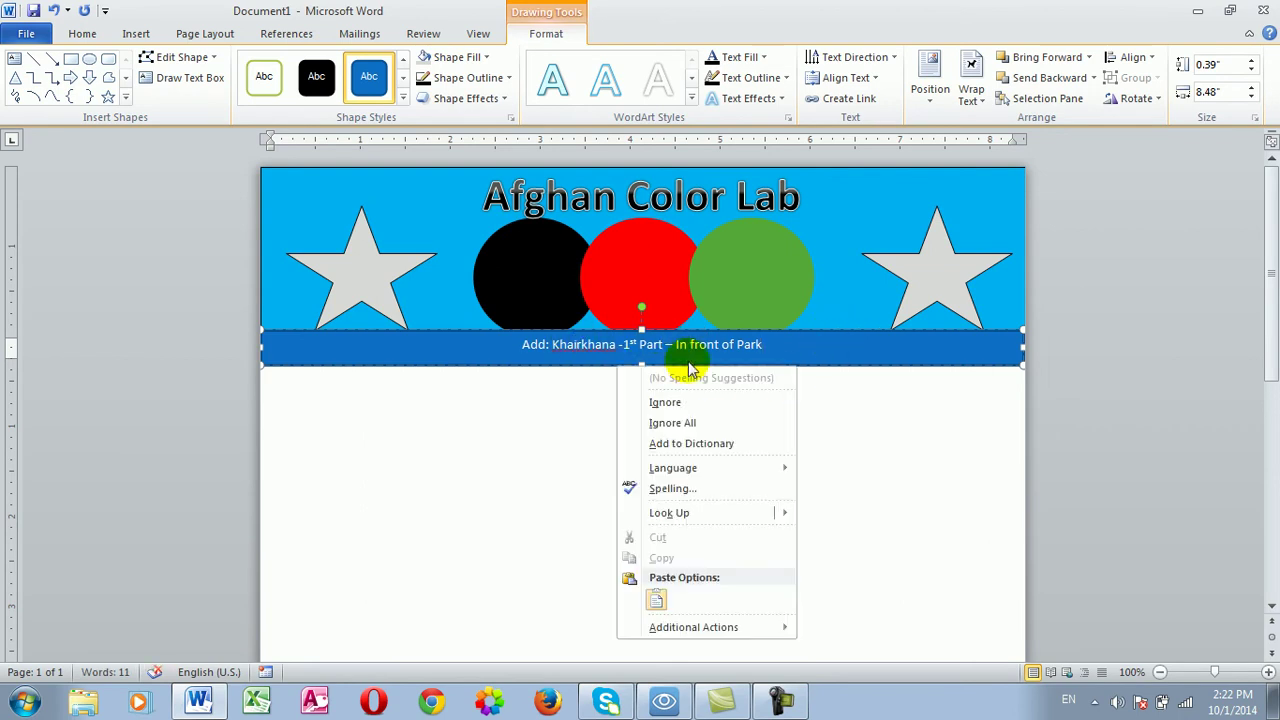
pyautogui.click(703, 424)
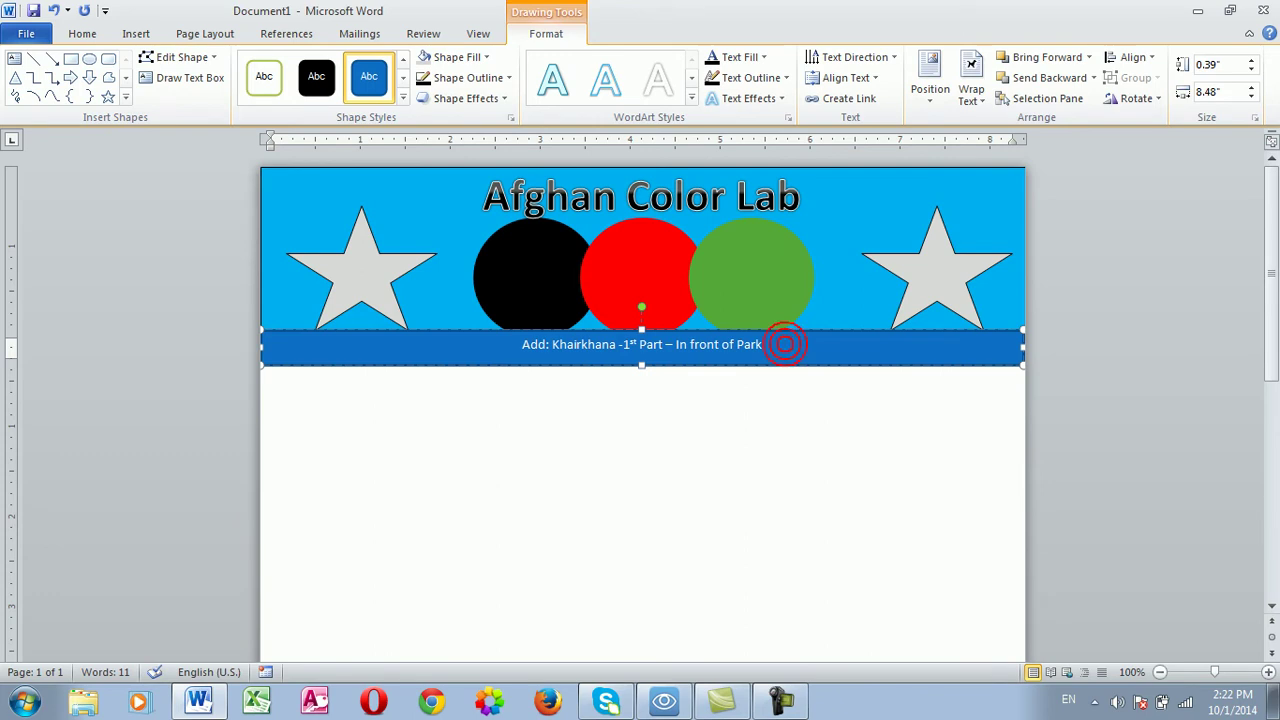
pyautogui.write('PH')
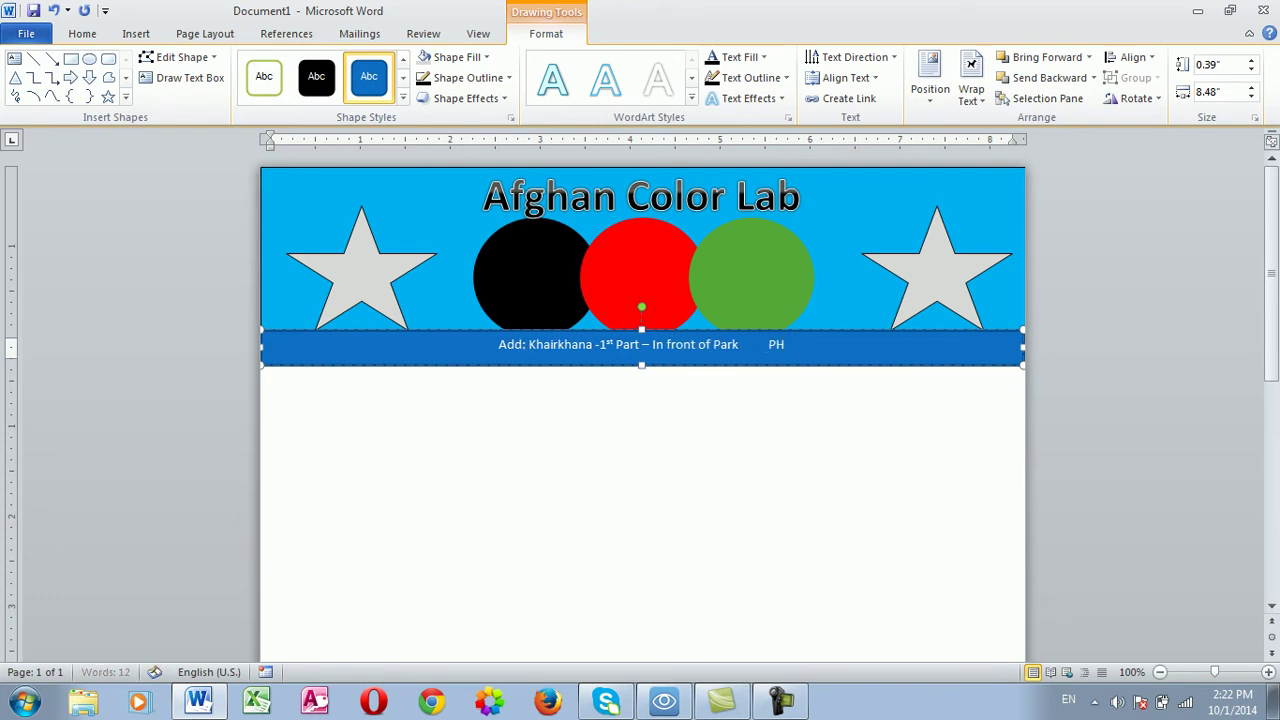
# Enlarge the address line's font and insert a Tab gap before the 'PH:' label
pyautogui.moveTo(828, 345); pyautogui.dragTo(791, 355)
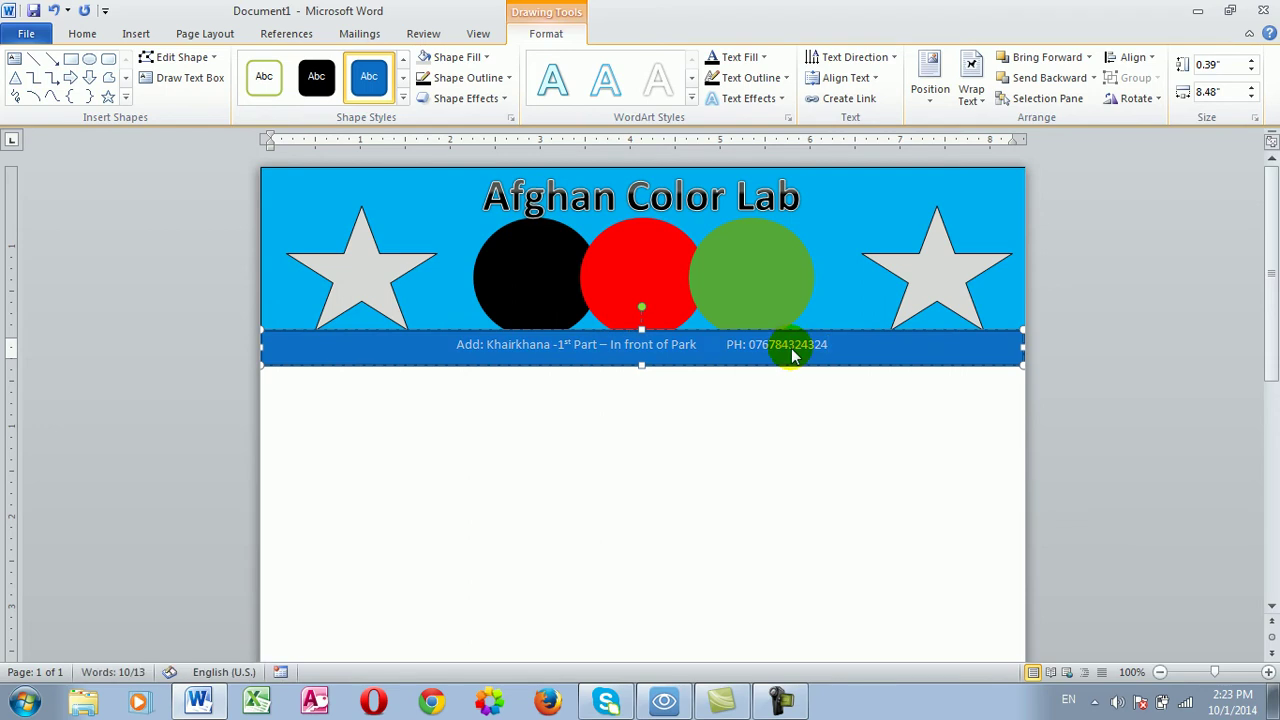
pyautogui.hotkey('ctrl', 'shift', '.')
pyautogui.hotkey('ctrl', 'shift', '.')
pyautogui.hotkey('ctrl', 'shift', ',')
pyautogui.hotkey('ctrl', 'shift', ',')
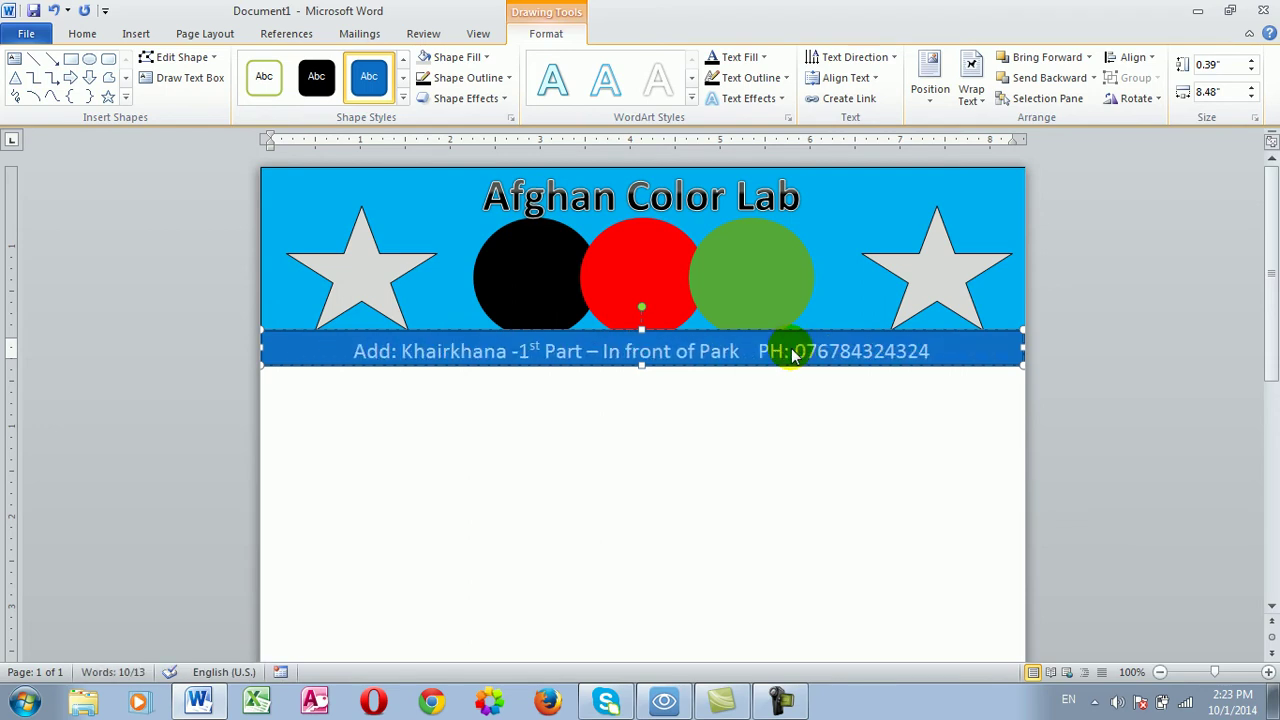
pyautogui.click(745, 352)
pyautogui.press('Tab')
pyautogui.press('Tab')
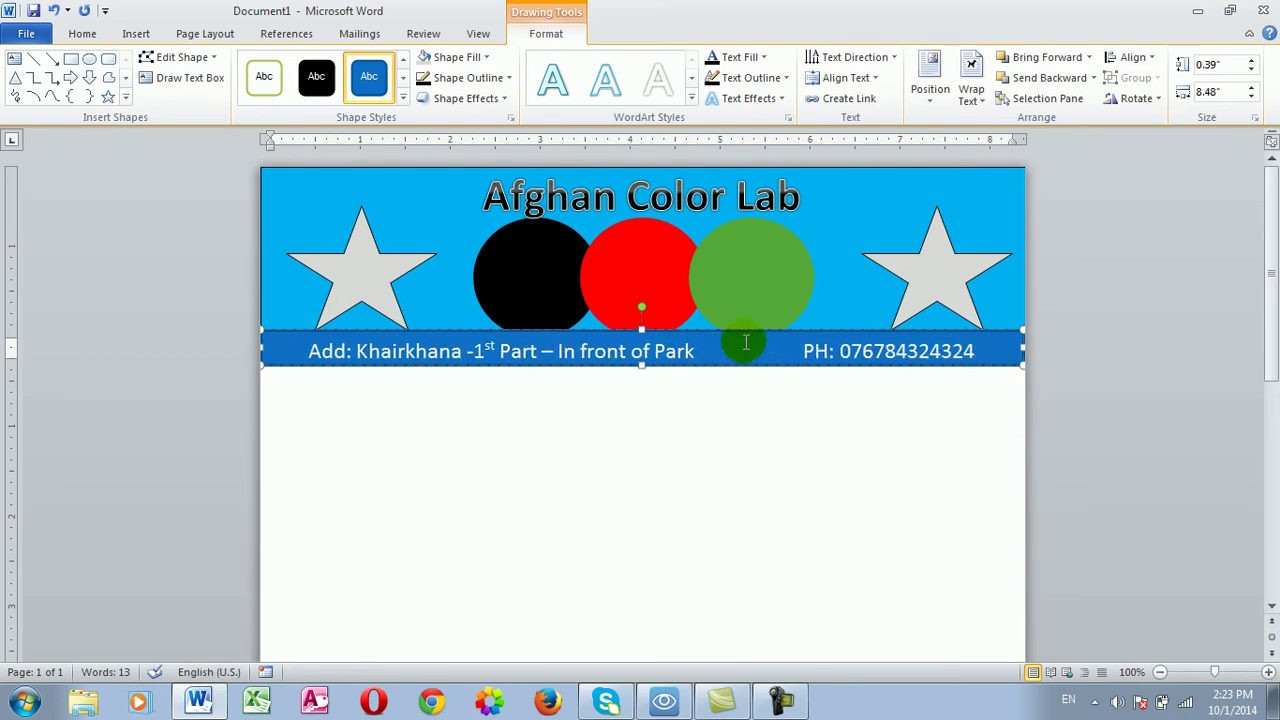
pyautogui.click(740, 465)
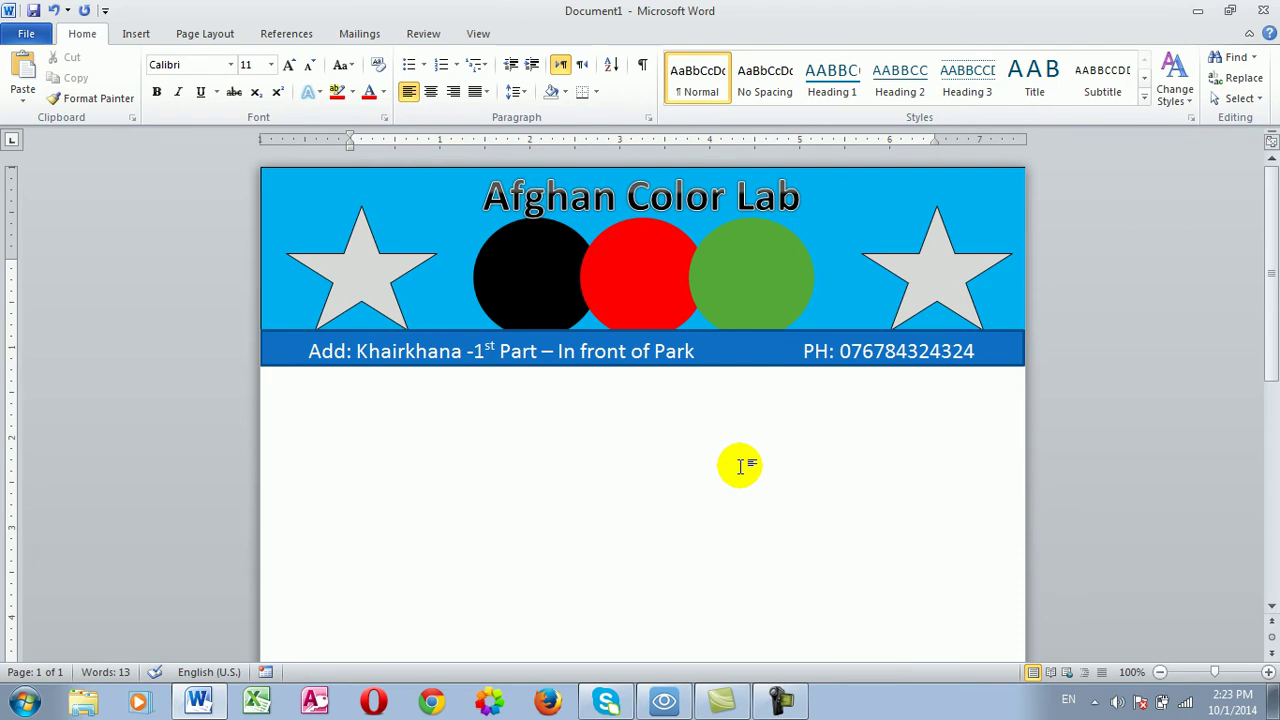
# Give the address bar No Fill and No Outline
pyautogui.click(738, 335)
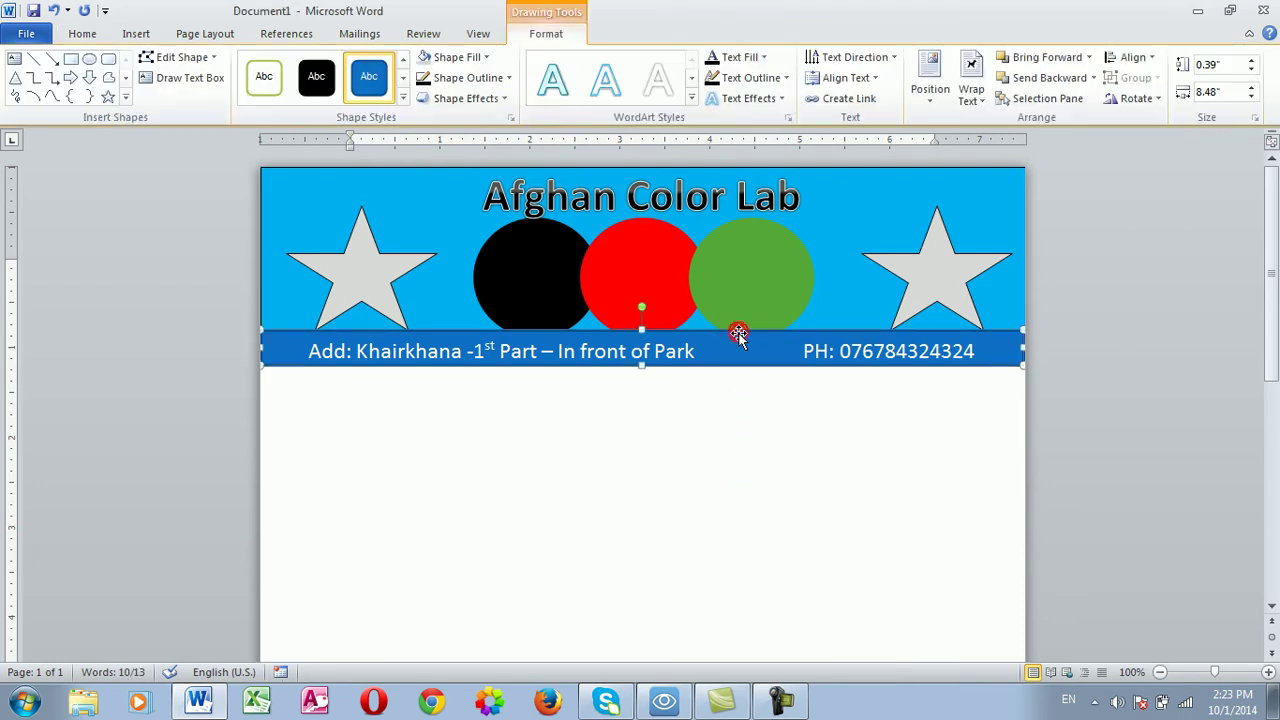
pyautogui.click(457, 58)
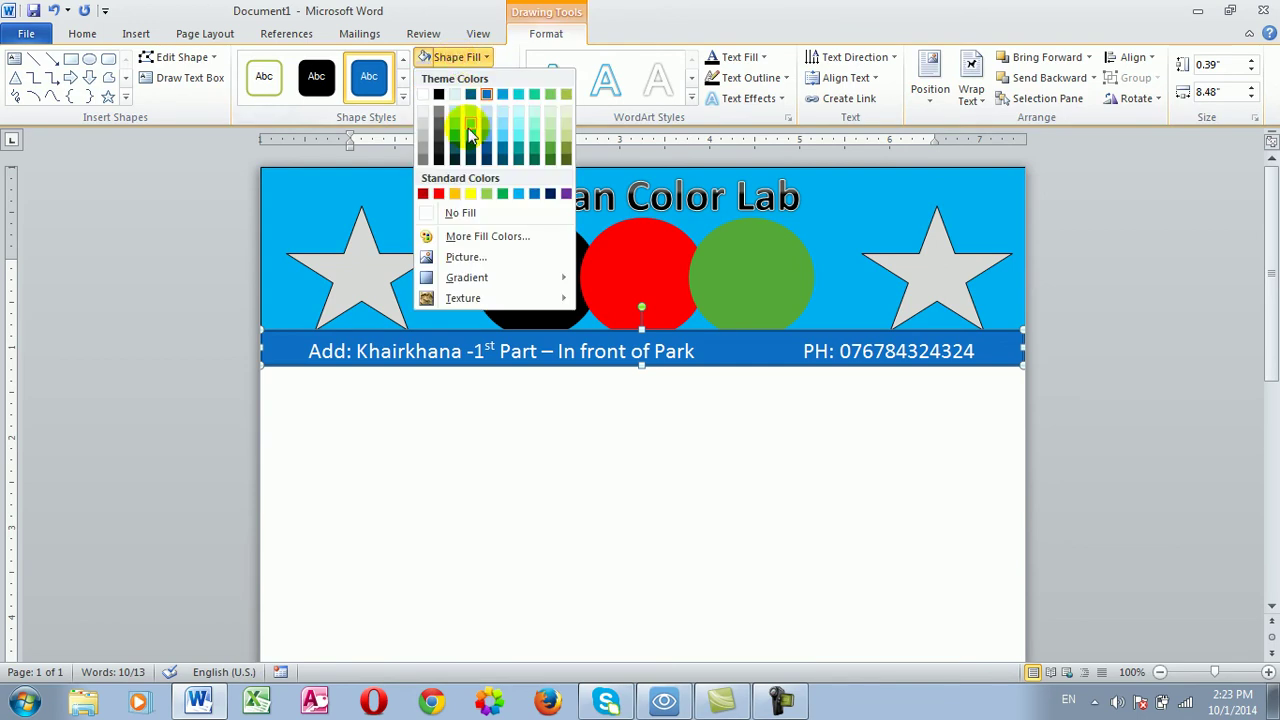
pyautogui.click(458, 212)
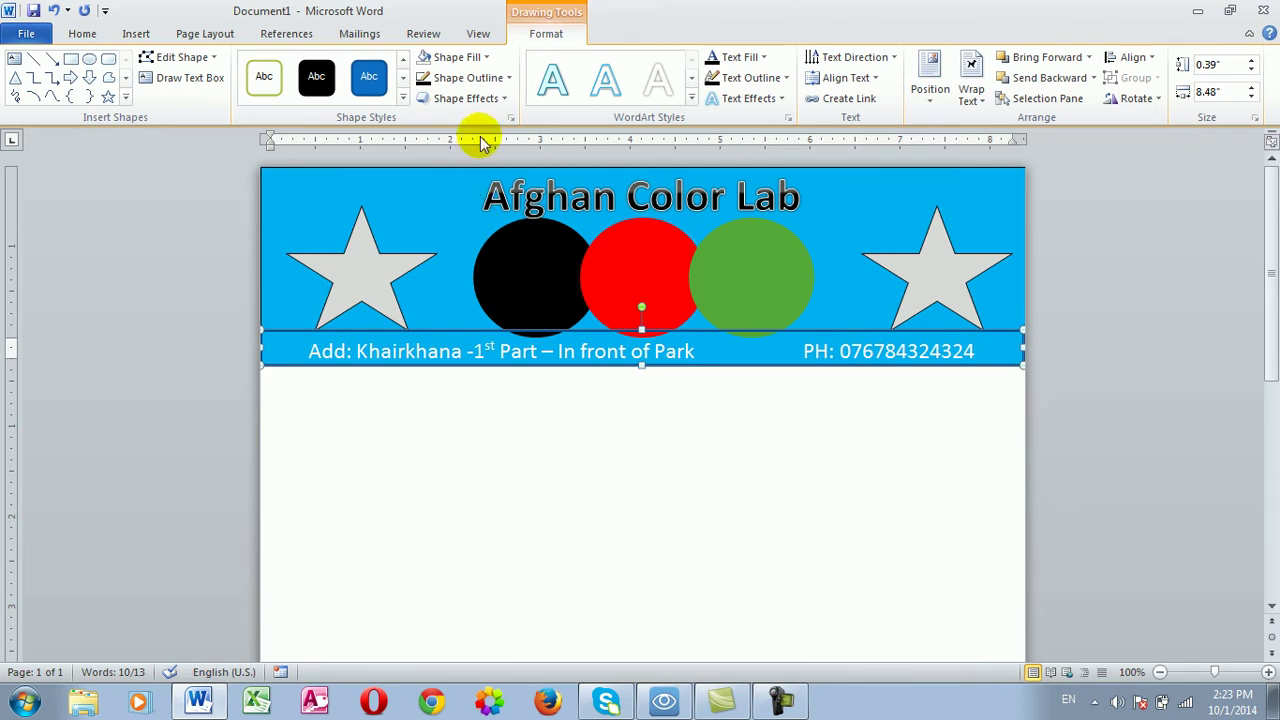
pyautogui.click(440, 78)
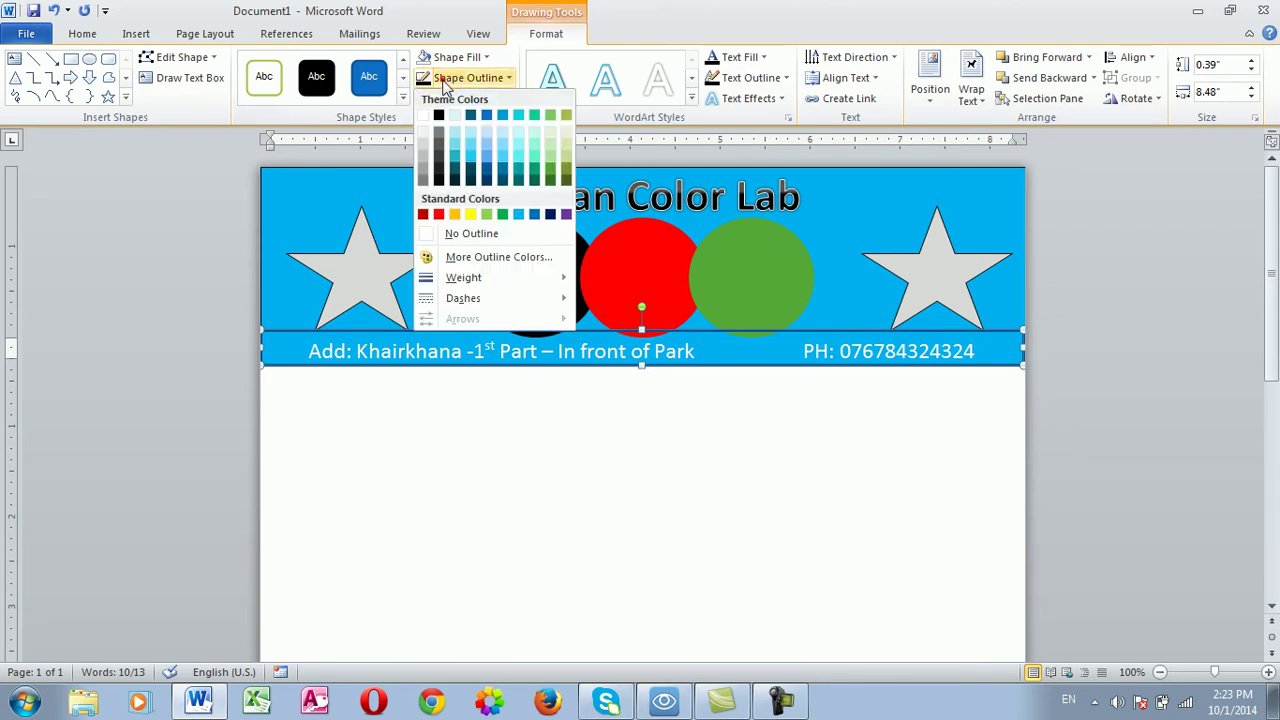
pyautogui.click(480, 235)
pyautogui.click(596, 462)
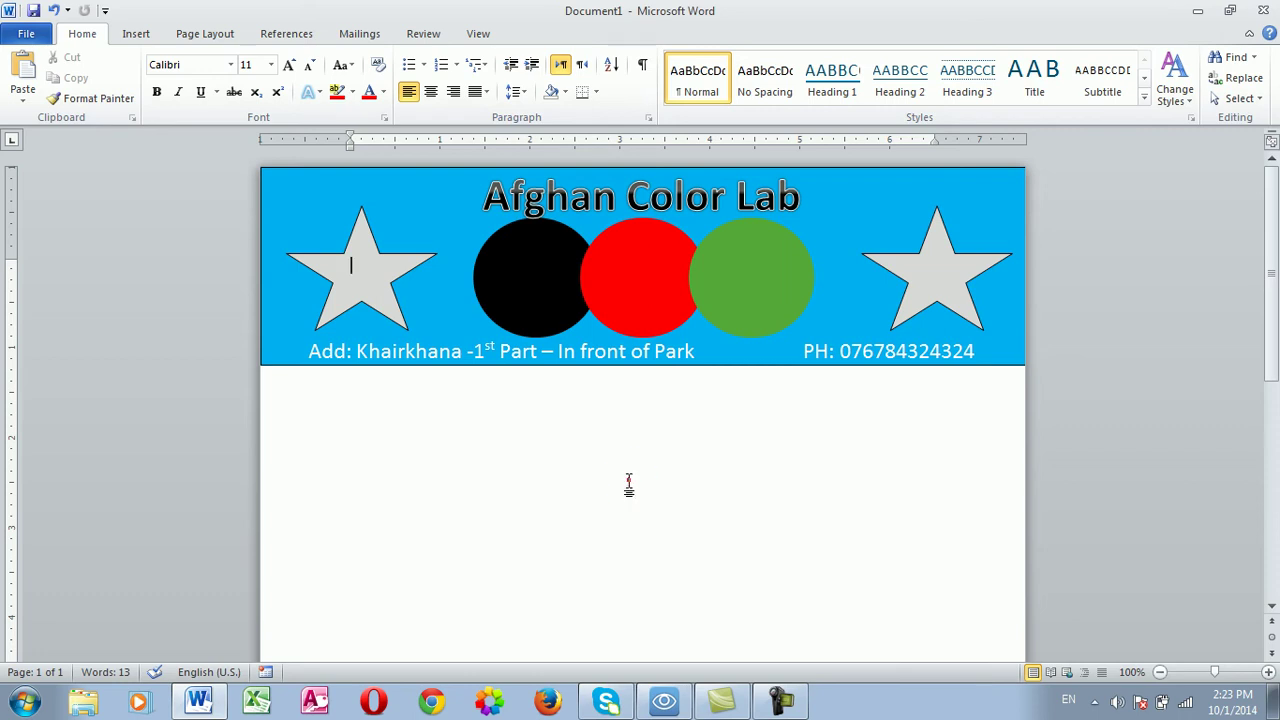
# Create a new blank Document2 with Ctrl+N
pyautogui.click(138, 34)
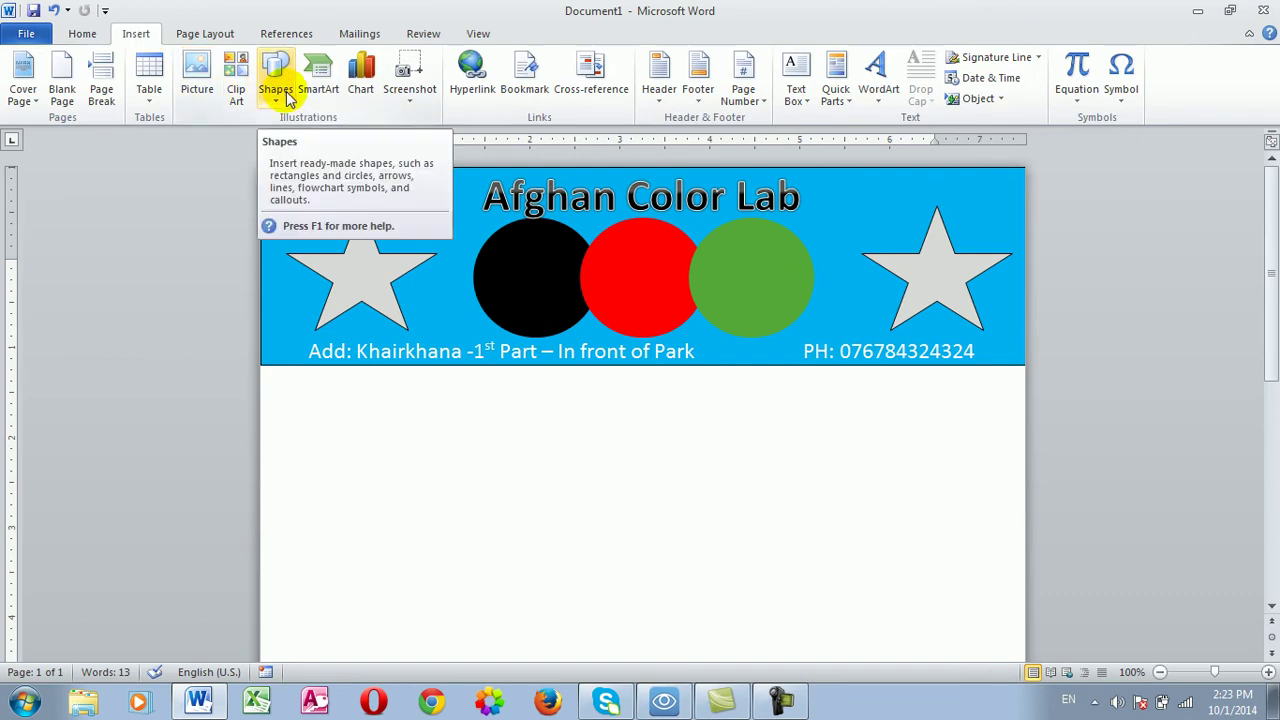
pyautogui.click(458, 401)
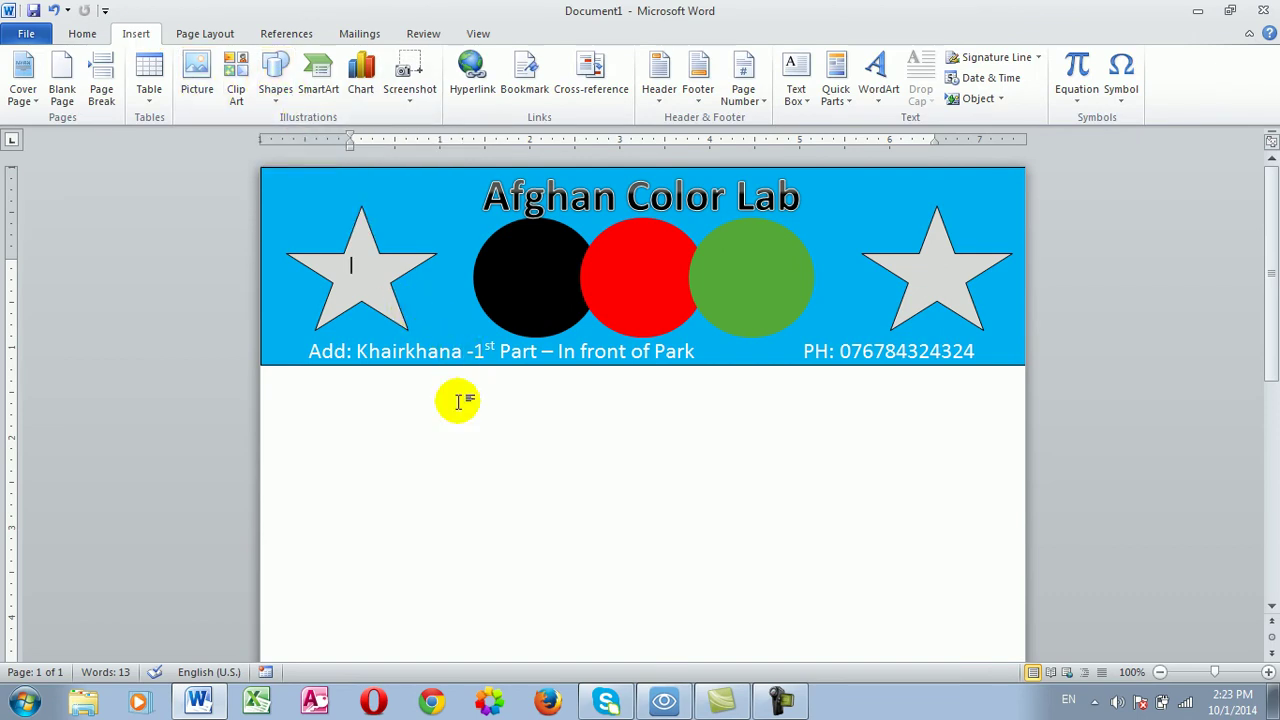
pyautogui.hotkey('ctrl', 'n')
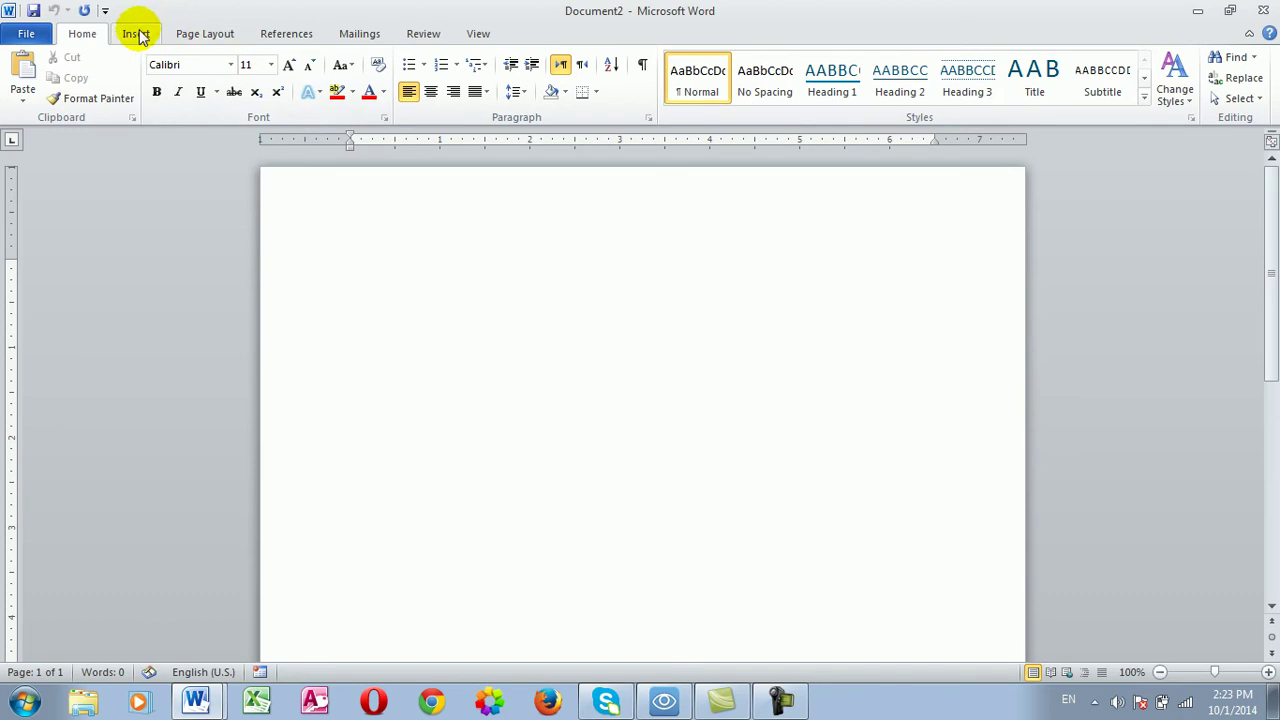
# Draw a Flowchart: Merge inverted triangle on the blank page, delete it, and reopen Shapes
pyautogui.click(136, 33)
pyautogui.click(273, 104)
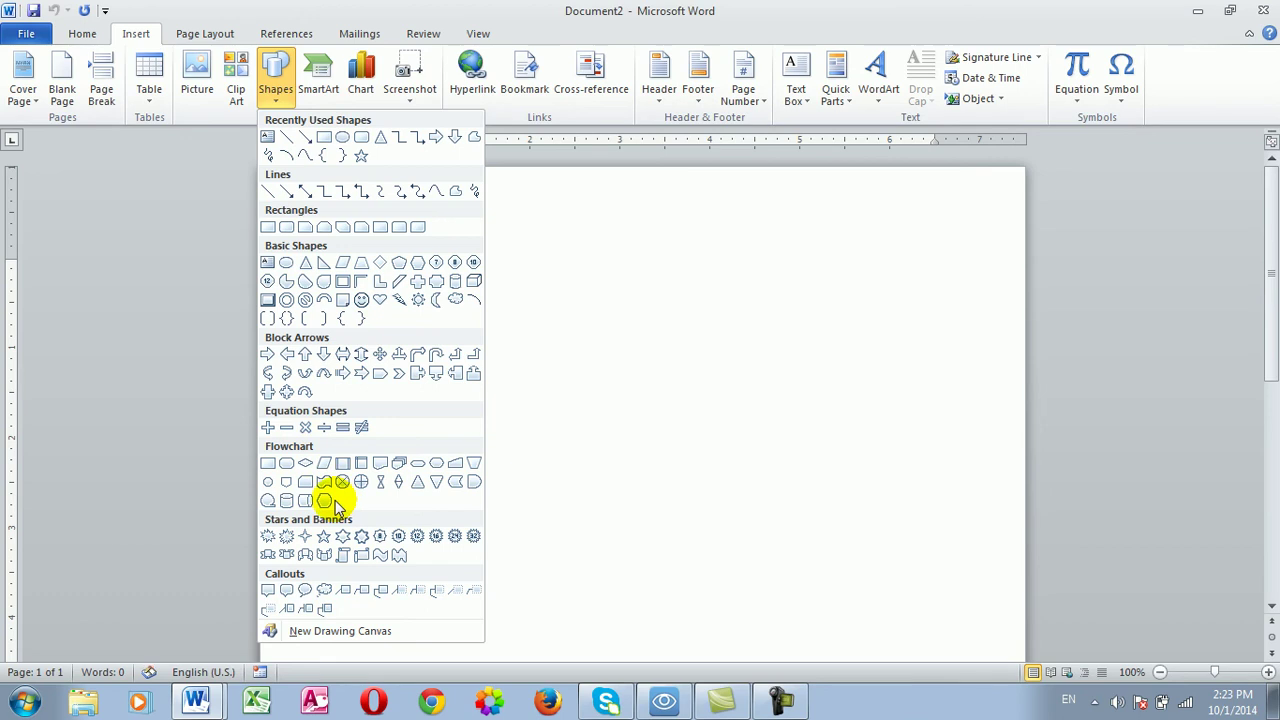
pyautogui.click(442, 488)
pyautogui.moveTo(436, 300); pyautogui.dragTo(664, 488)
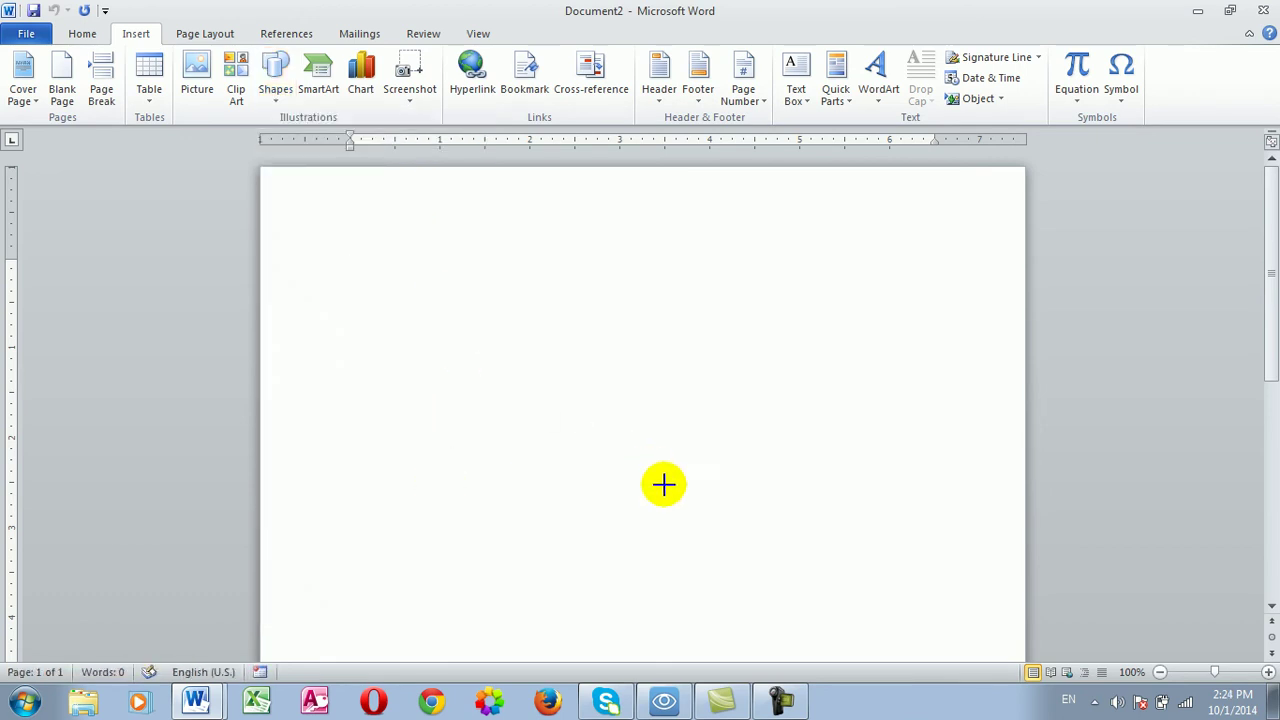
pyautogui.press('Delete')
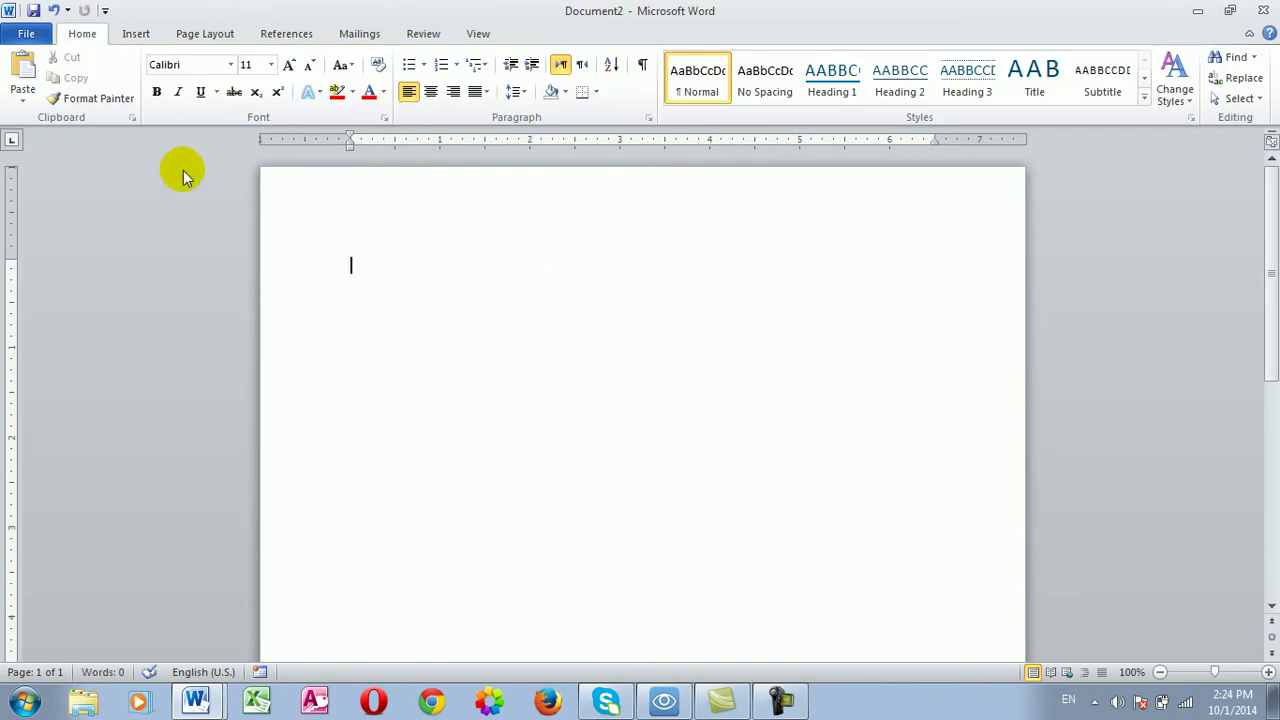
pyautogui.click(135, 36)
pyautogui.click(275, 75)
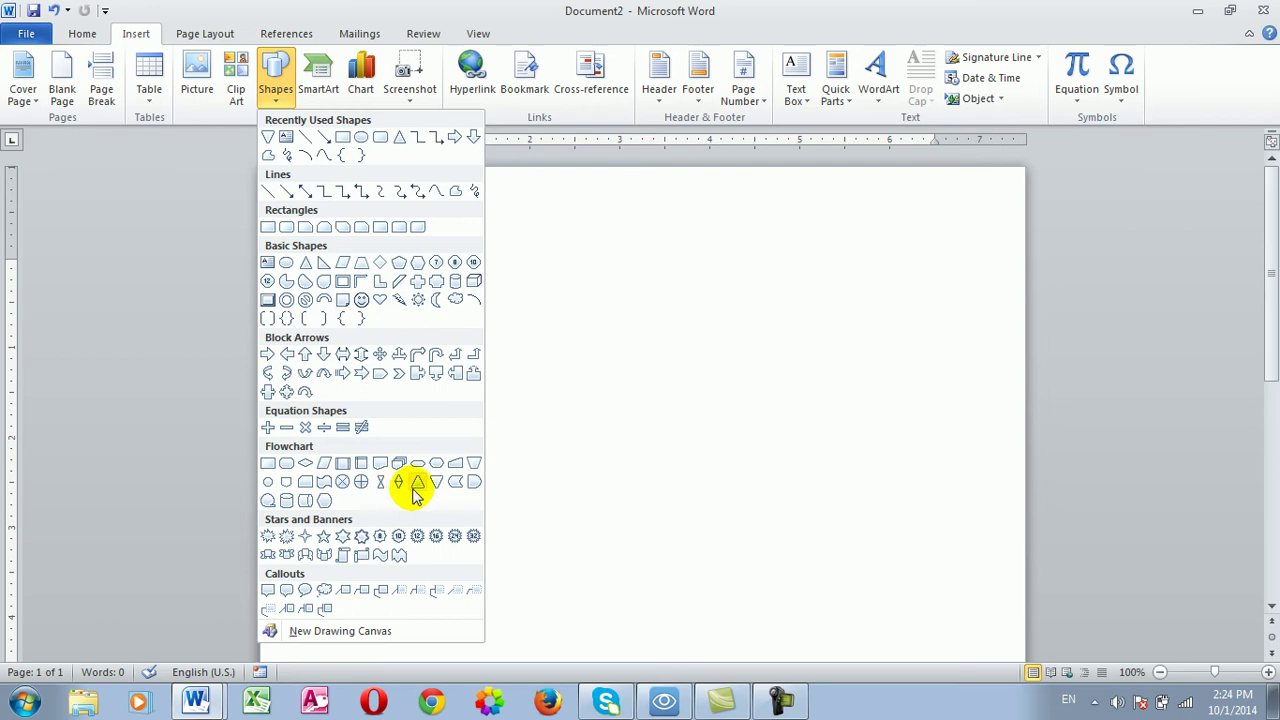
# Draw a blue trapezoid near the page centre and nudge it slightly right and down
pyautogui.click(472, 465)
pyautogui.moveTo(515, 308); pyautogui.dragTo(726, 510)
pyautogui.click(838, 446)
pyautogui.click(650, 383)
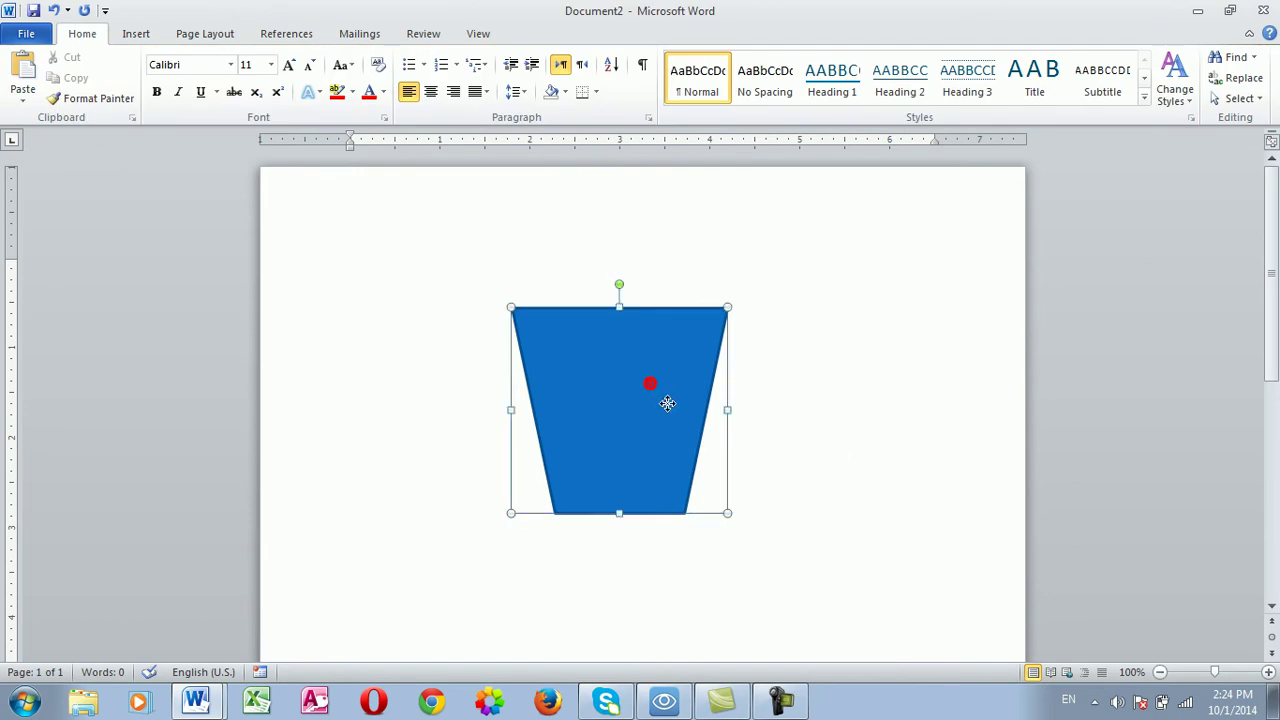
pyautogui.moveTo(667, 401); pyautogui.dragTo(684, 421)
pyautogui.click(820, 423)
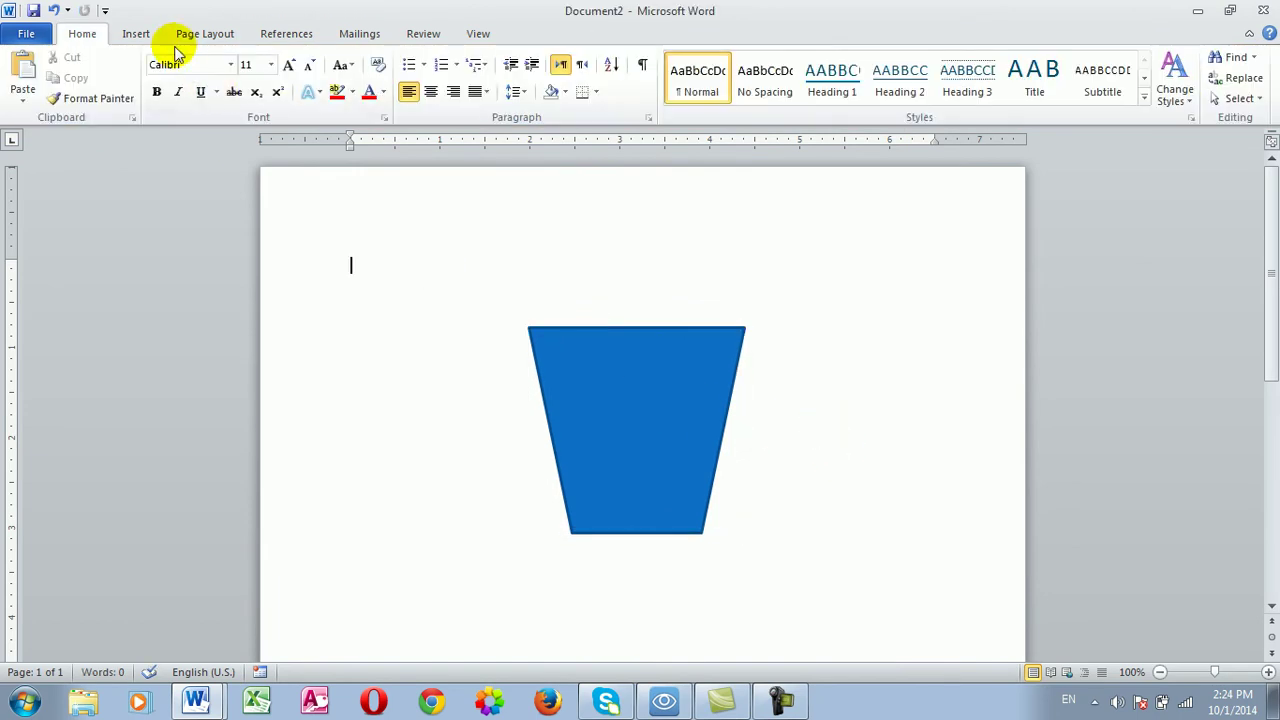
# Draw an oval across the trapezoid's bottom edge and nudge it down
pyautogui.click(136, 33)
pyautogui.click(275, 75)
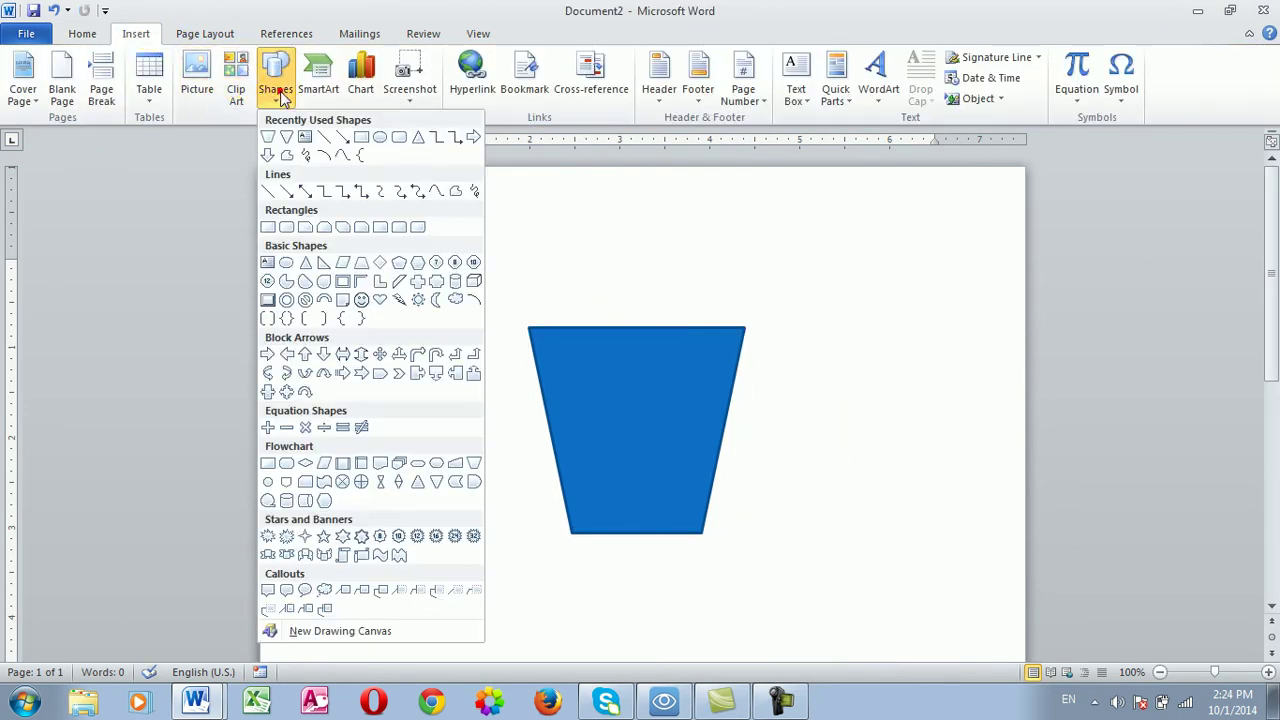
pyautogui.click(365, 137)
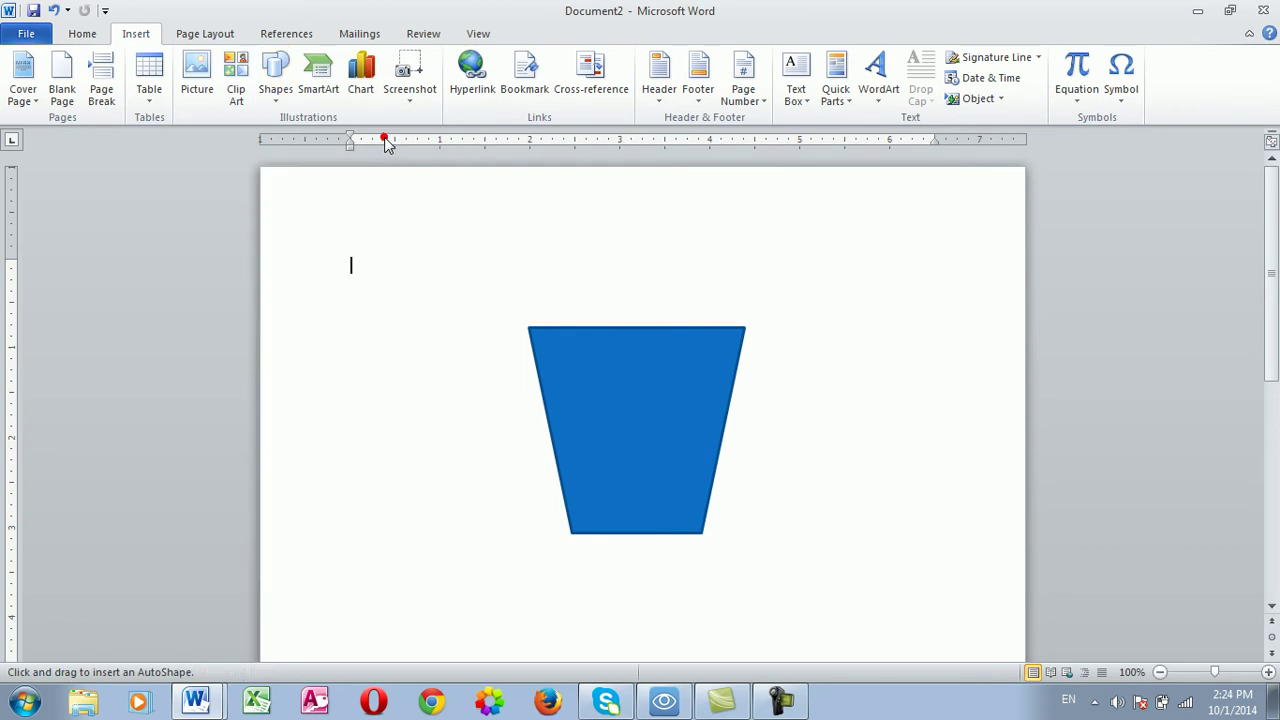
pyautogui.click(568, 510)
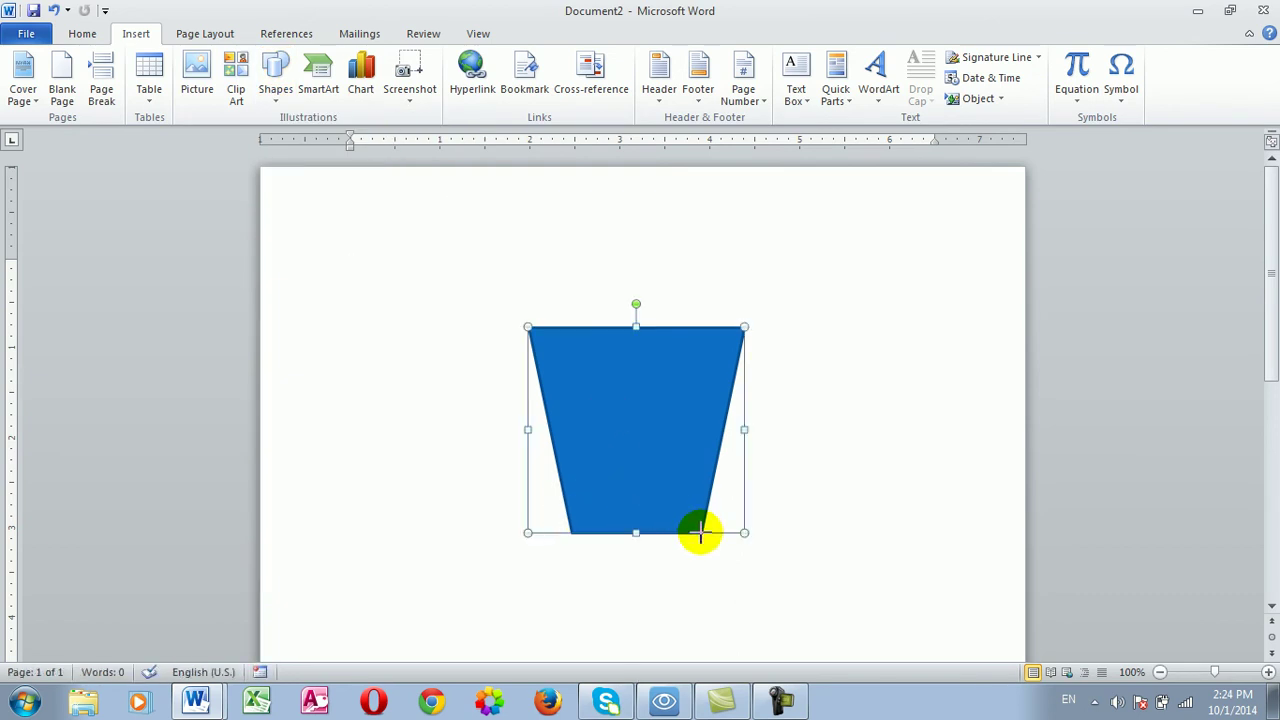
pyautogui.moveTo(700, 540); pyautogui.dragTo(702, 537)
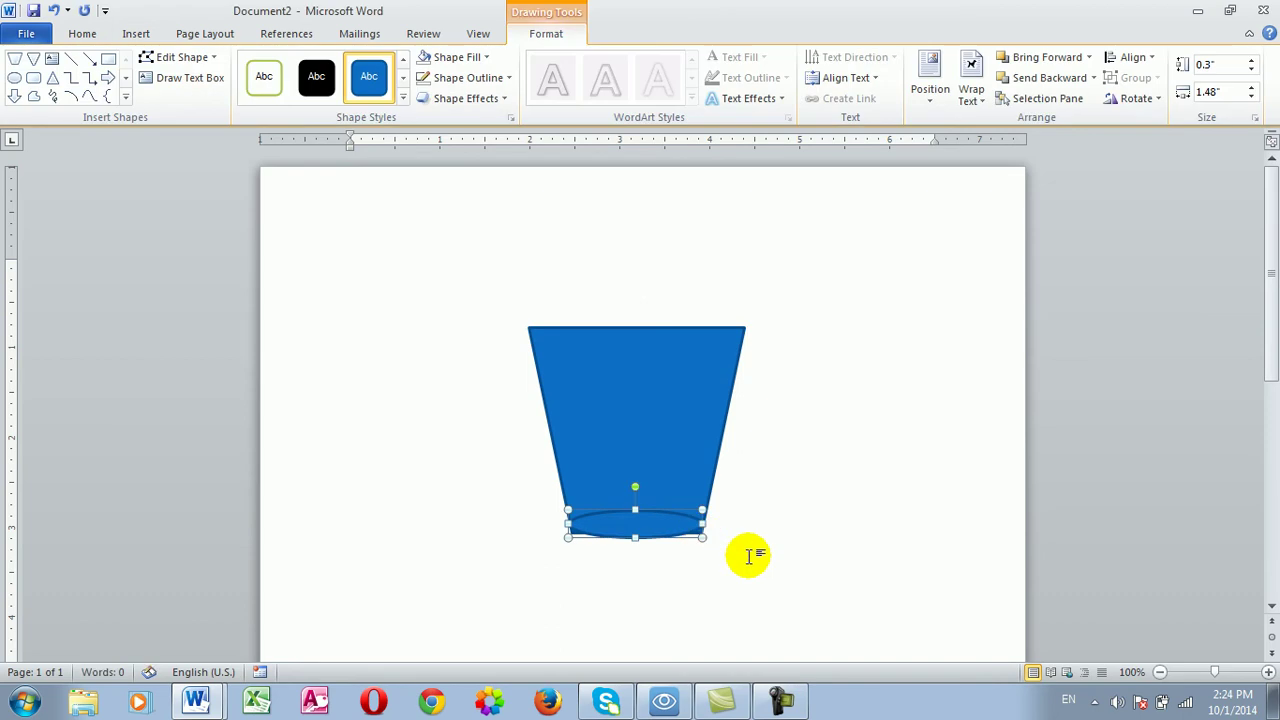
pyautogui.hotkey('ctrl', 'Down')
pyautogui.hotkey('ctrl', 'Down')
pyautogui.hotkey('ctrl', 'Down')
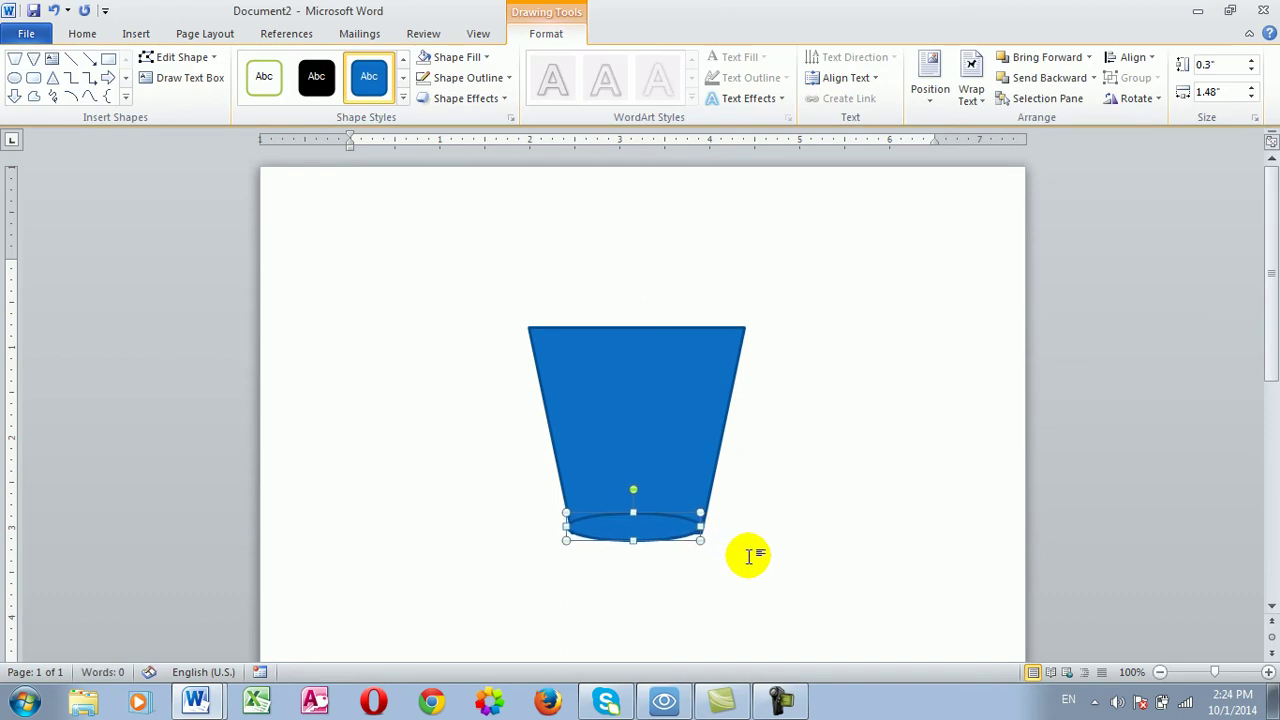
pyautogui.click(772, 541)
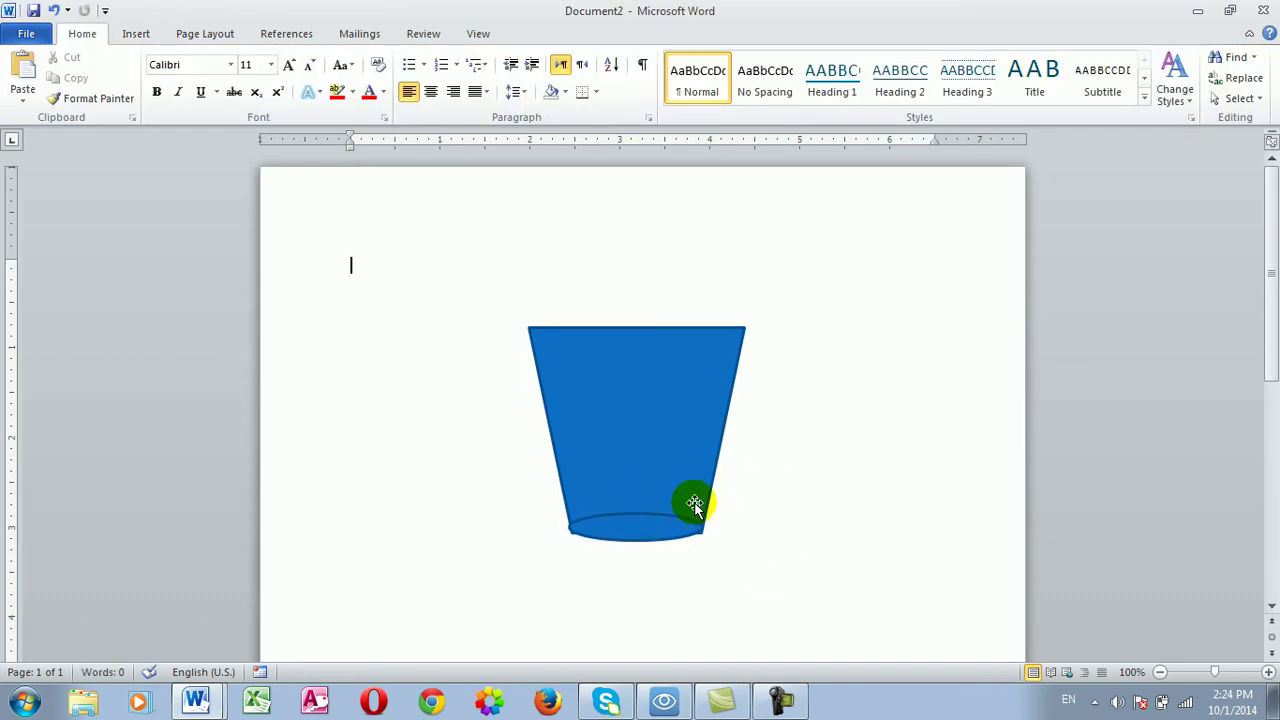
# Give the bottom oval a black outline with a 1/4 pt weight
pyautogui.click(678, 437)
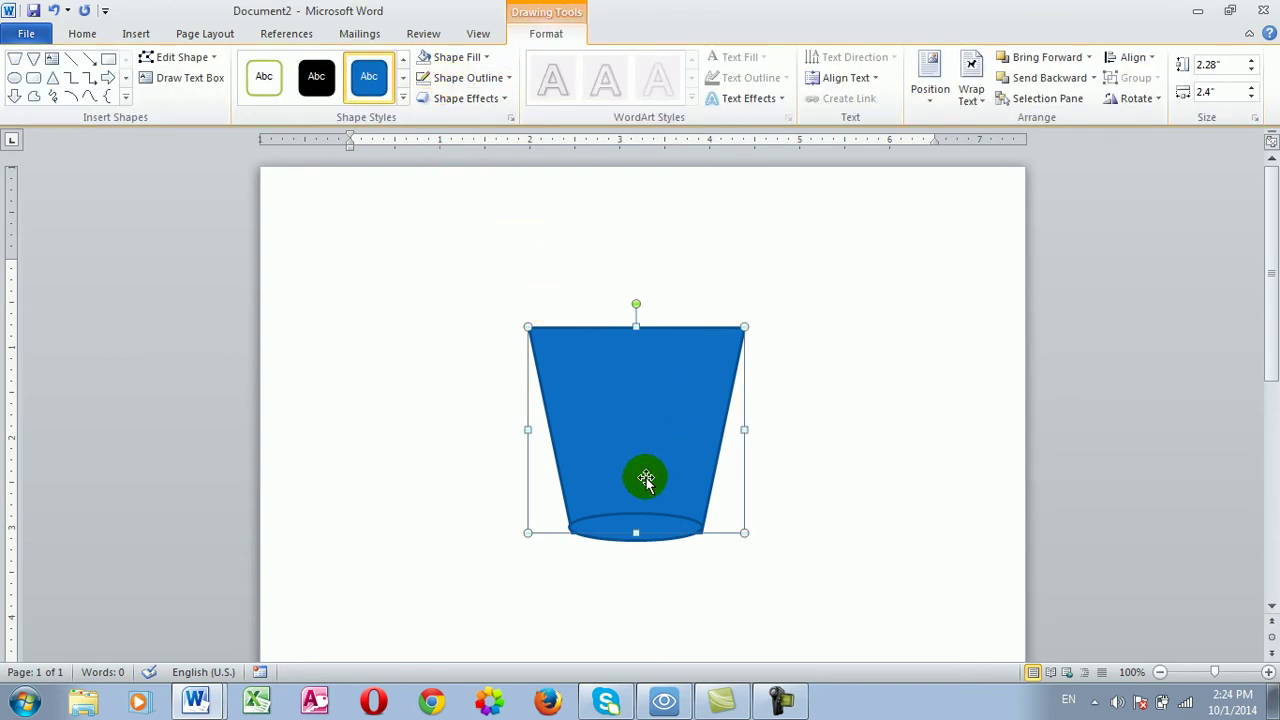
pyautogui.click(793, 587)
pyautogui.click(672, 540)
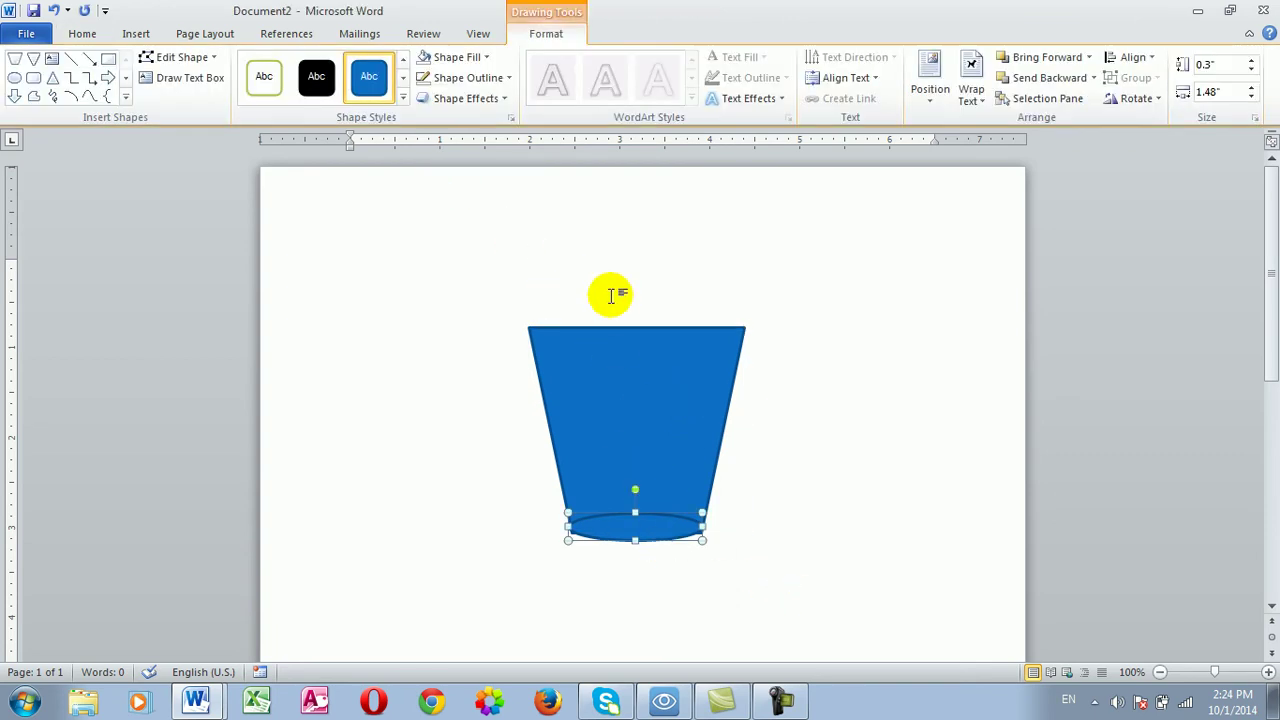
pyautogui.click(460, 60)
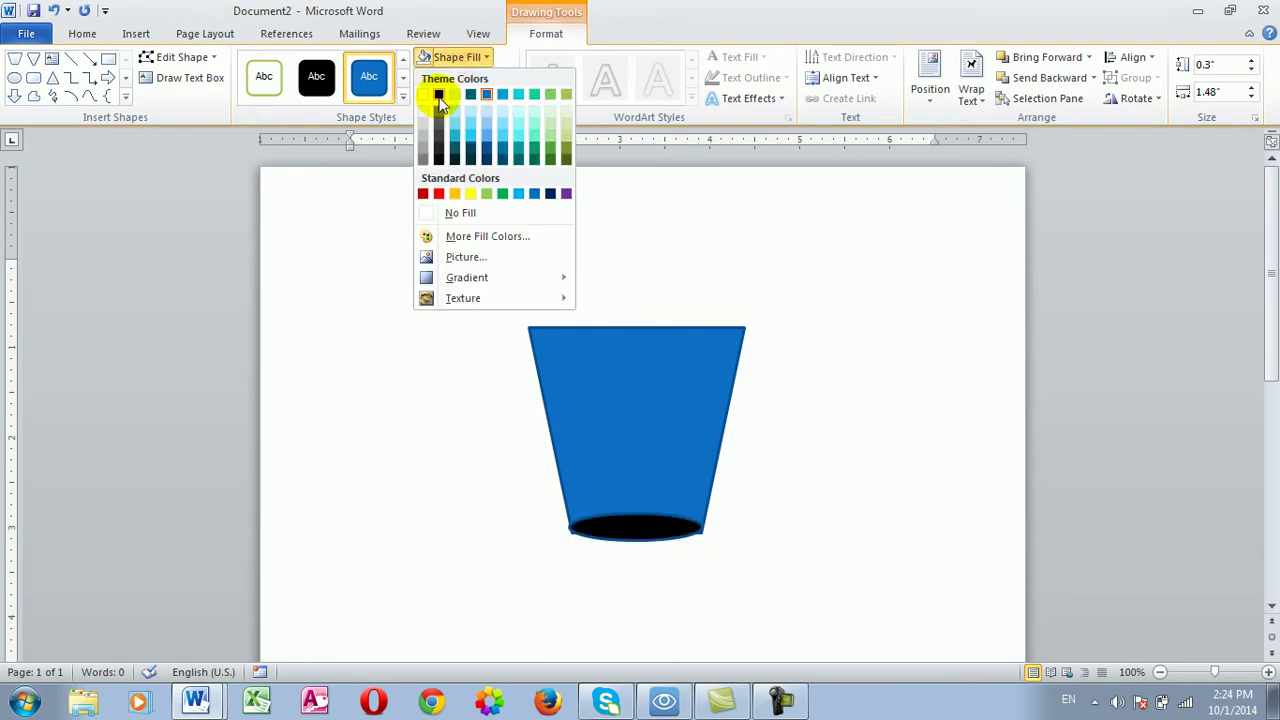
pyautogui.click(408, 366)
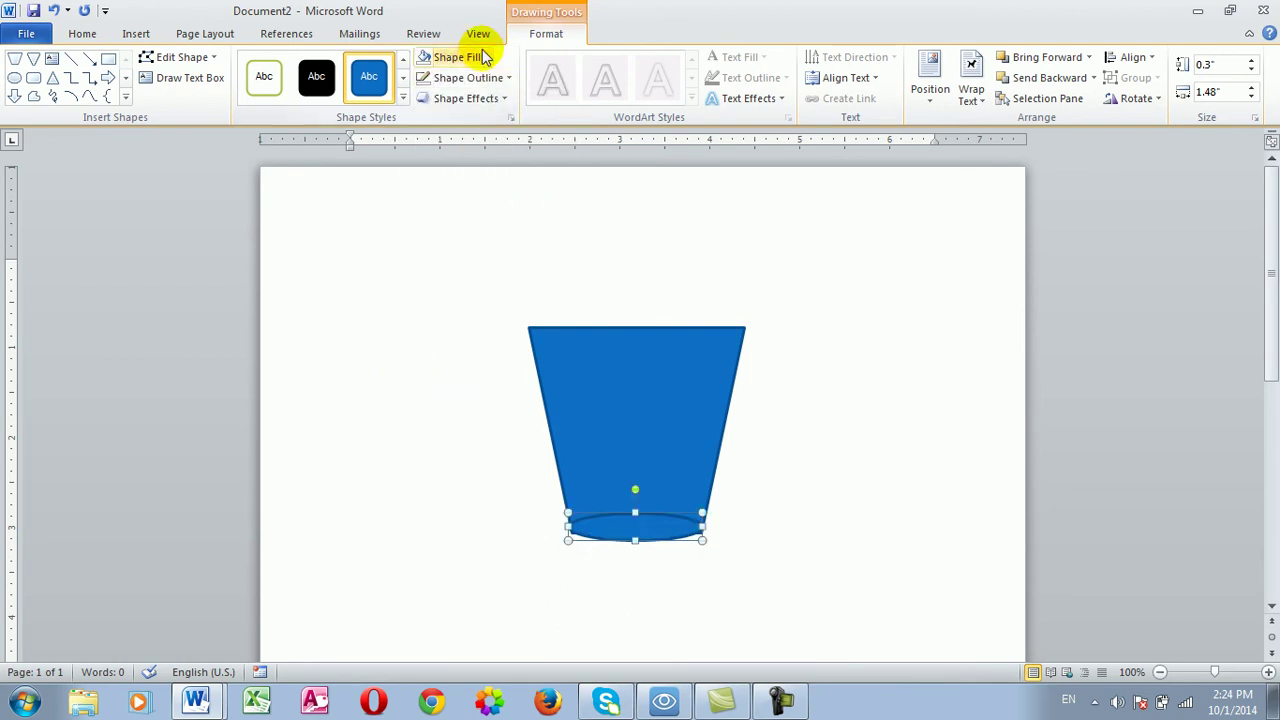
pyautogui.click(487, 79)
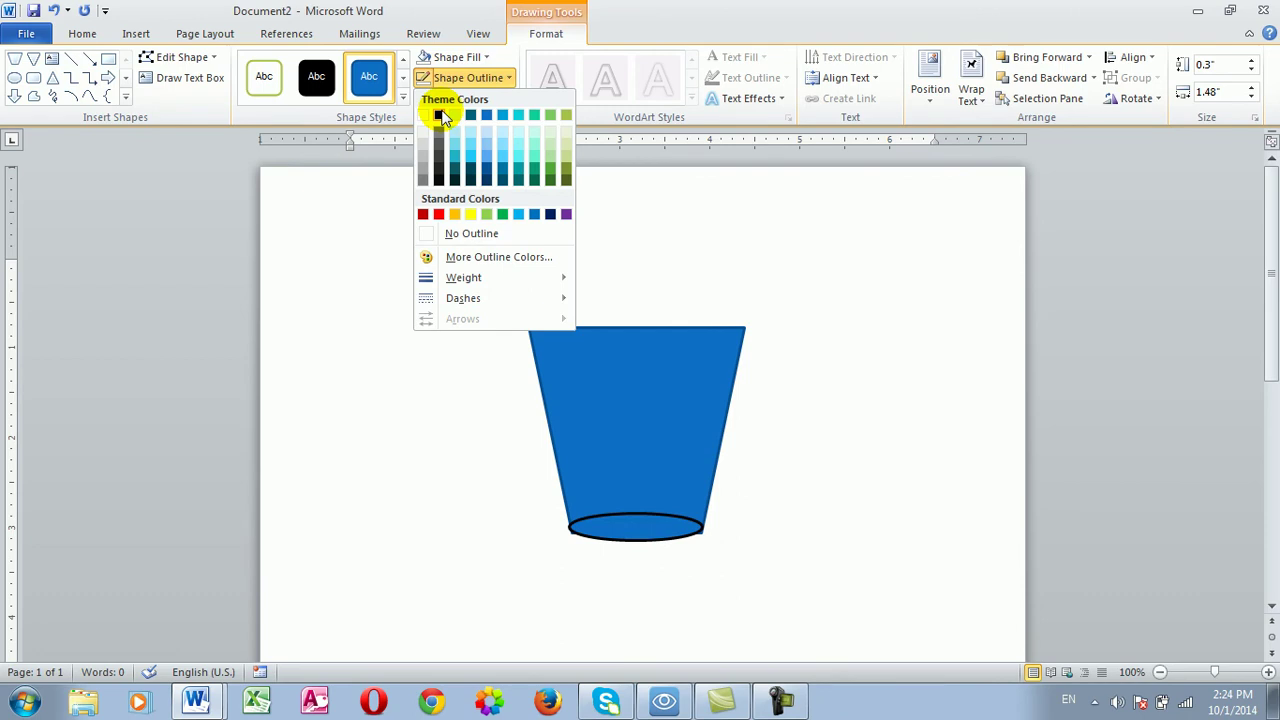
pyautogui.click(440, 116)
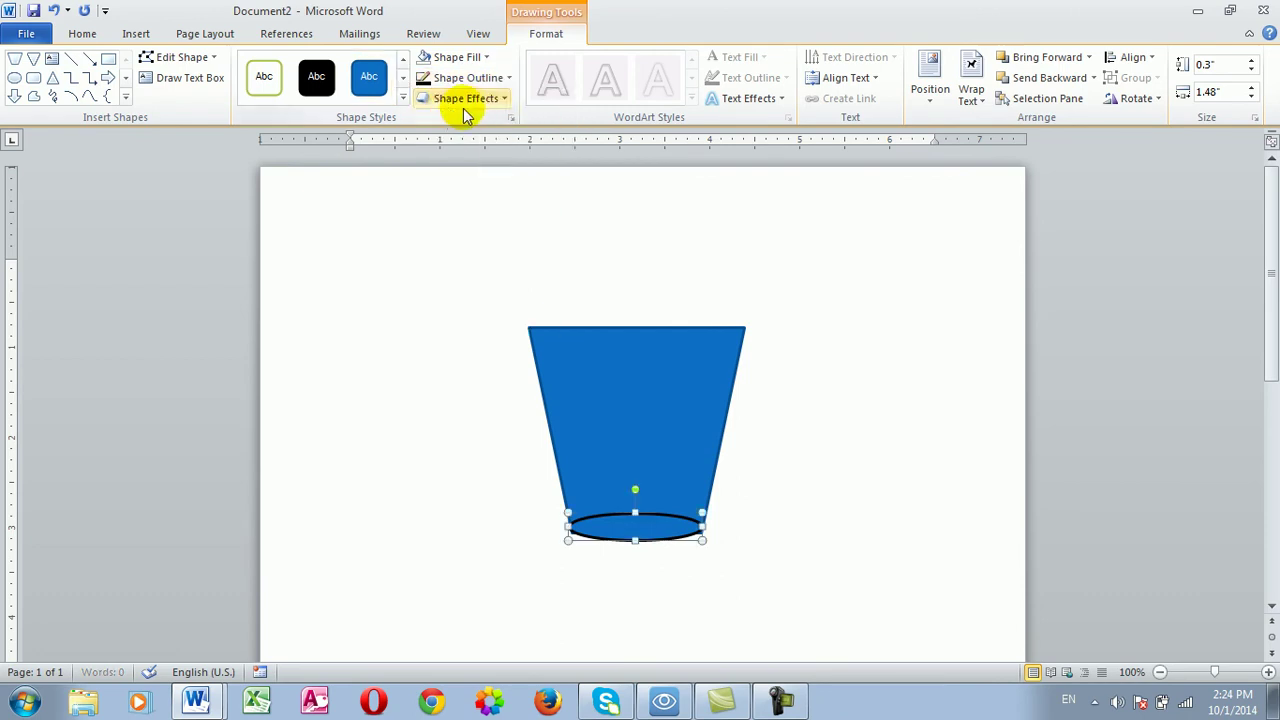
pyautogui.click(490, 79)
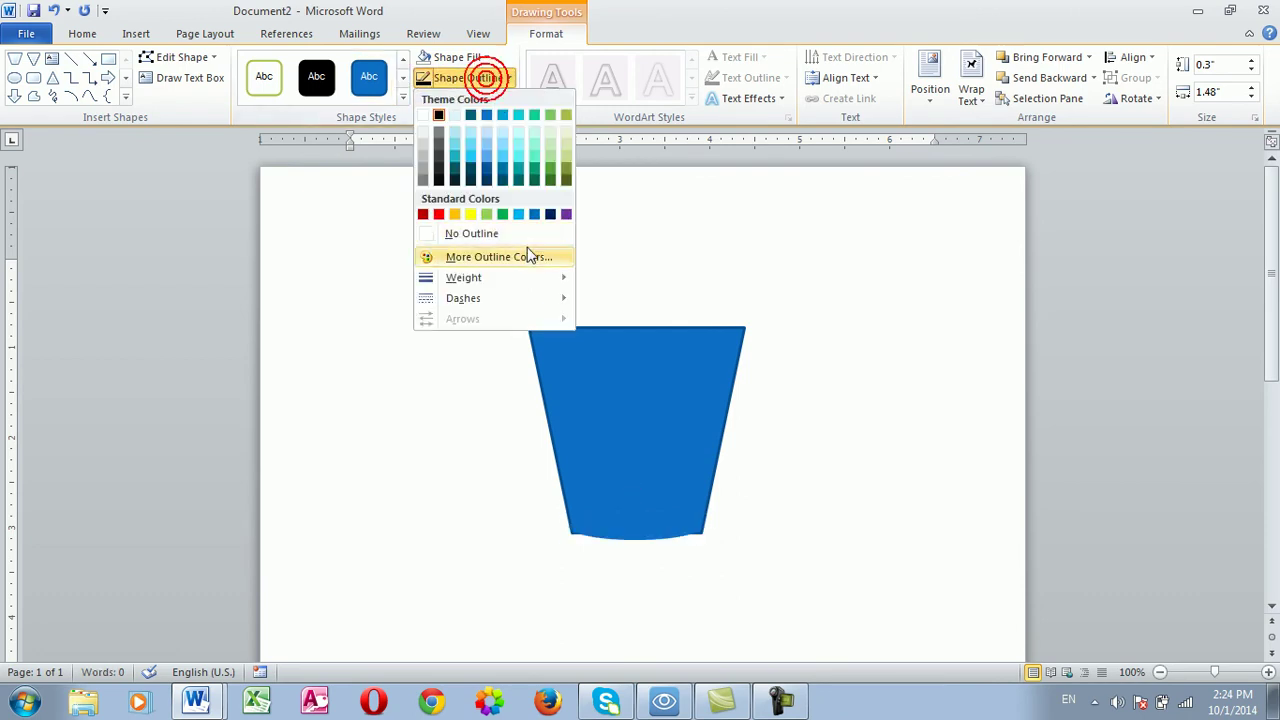
pyautogui.moveTo(526, 277)
pyautogui.click(612, 280)
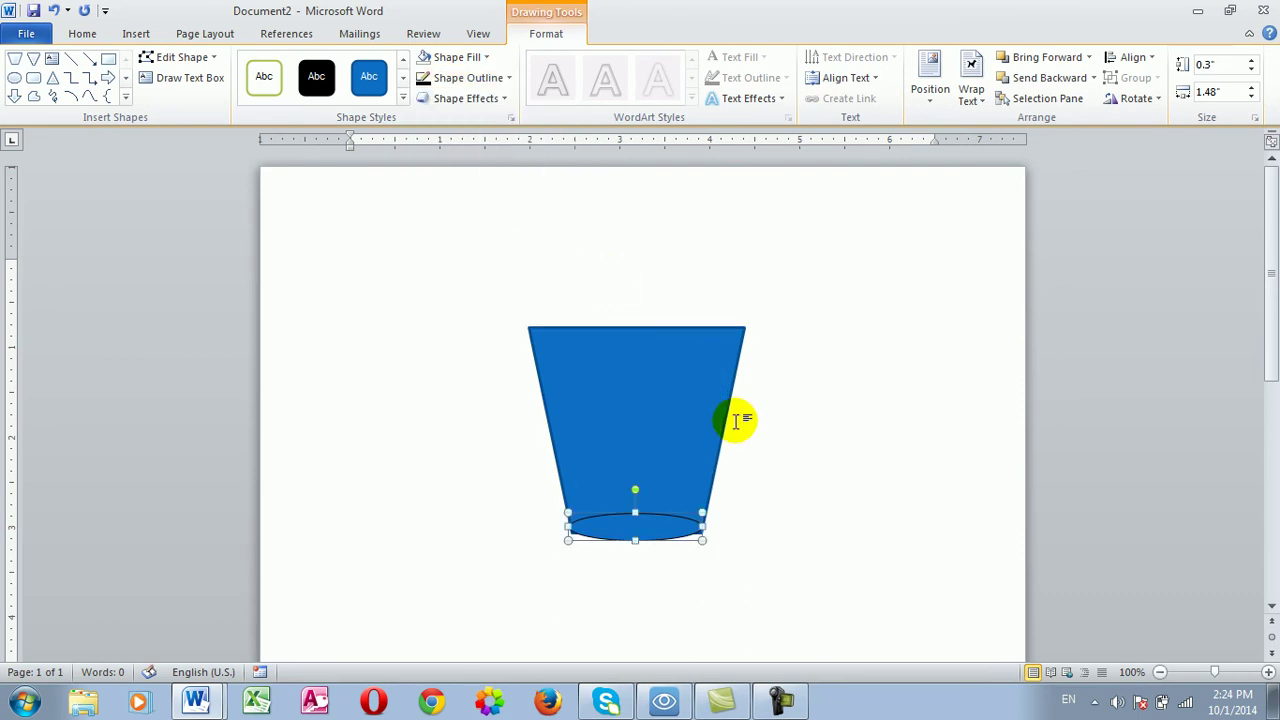
# Widen the bottom oval to match the cup's base and nudge it into position
pyautogui.press('Up')
pyautogui.press('Up')
pyautogui.press('Up')
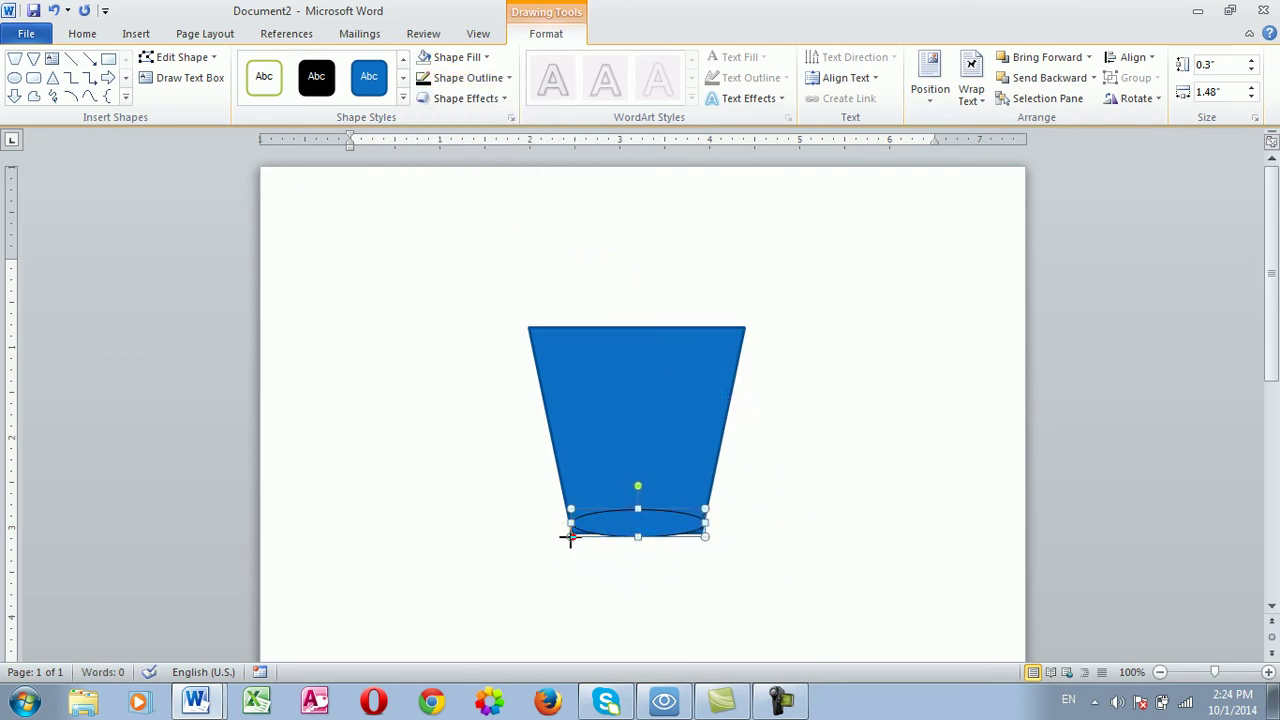
pyautogui.moveTo(566, 538); pyautogui.dragTo(564, 536)
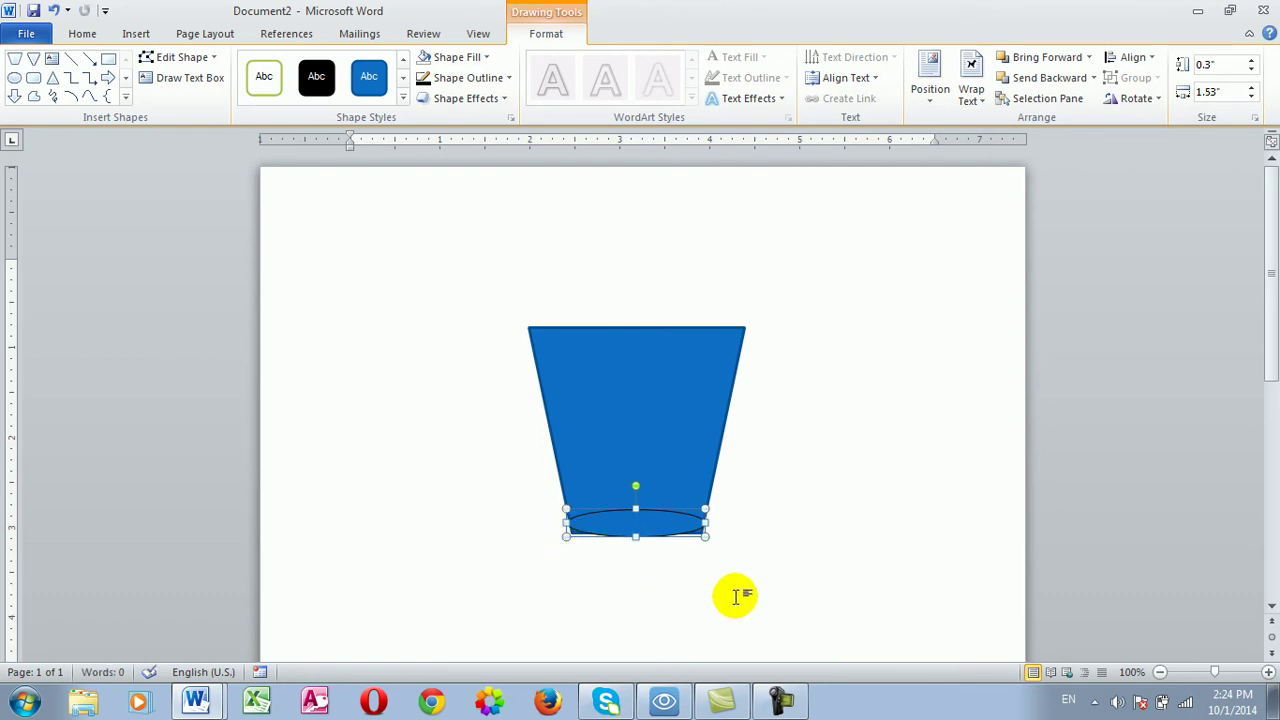
pyautogui.click(1062, 78)
pyautogui.click(1059, 60)
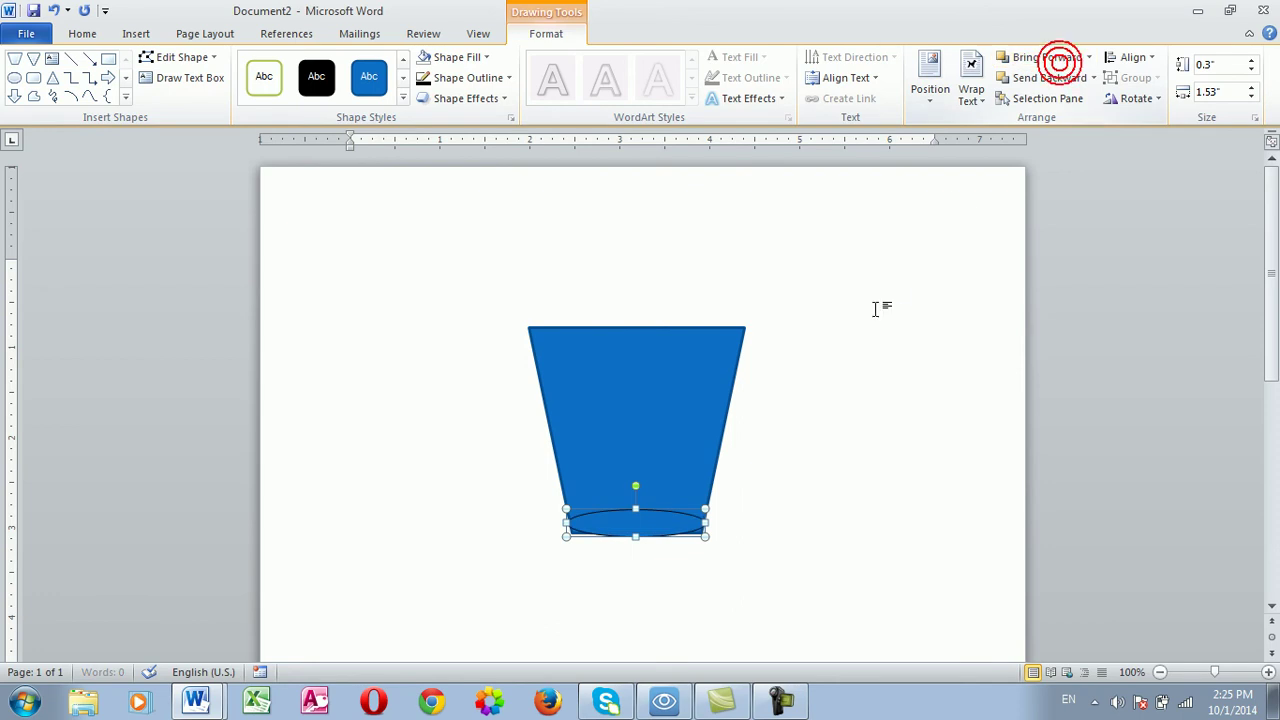
pyautogui.hotkey('ctrl', 'Down')
pyautogui.hotkey('ctrl', 'Down')
pyautogui.hotkey('ctrl', 'Down')
pyautogui.hotkey('ctrl', 'Down')
pyautogui.hotkey('ctrl', 'Down')
pyautogui.hotkey('ctrl', 'Down')
# Reselect and check the bottom oval's fit against the cup base
pyautogui.click(889, 355)
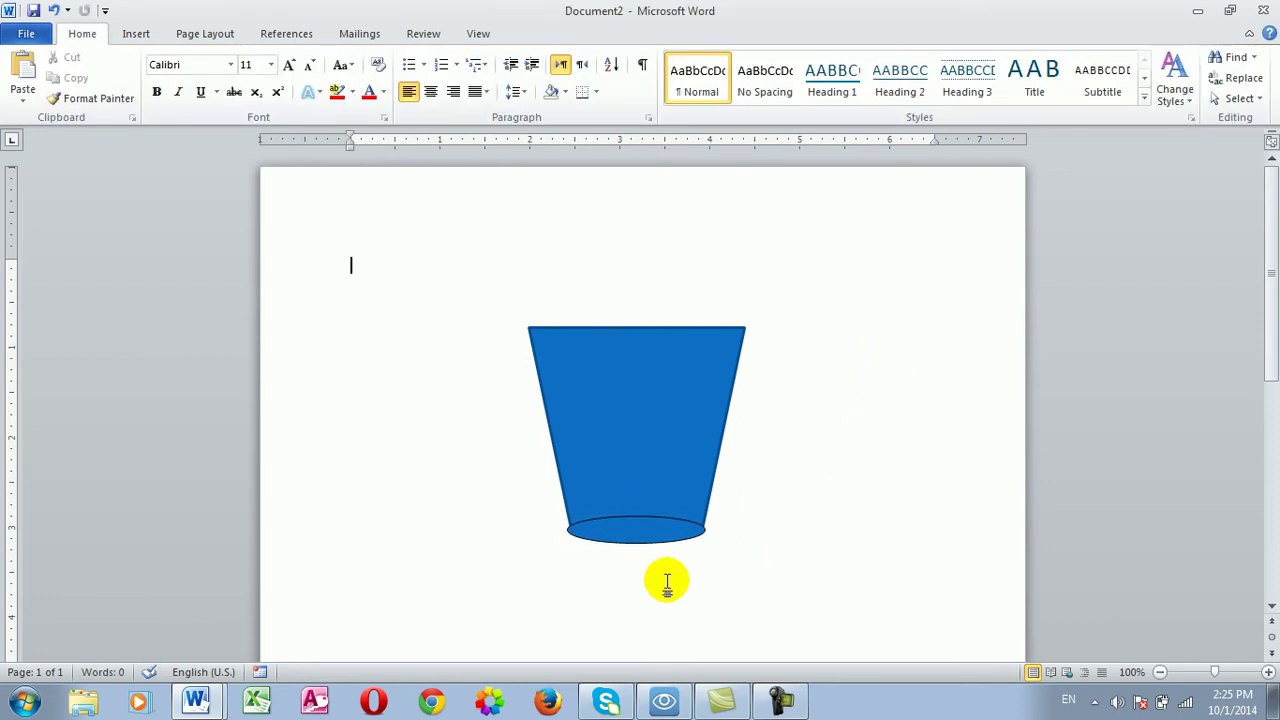
pyautogui.click(633, 531)
pyautogui.click(572, 528)
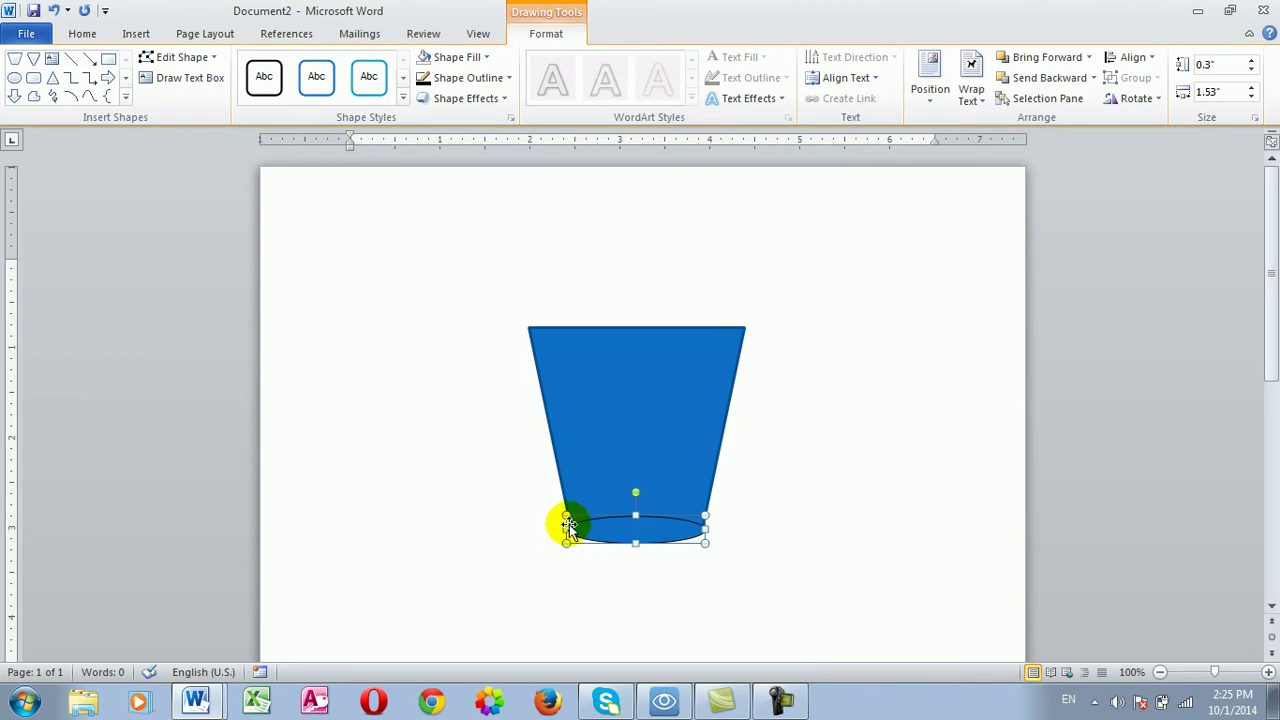
pyautogui.click(567, 531)
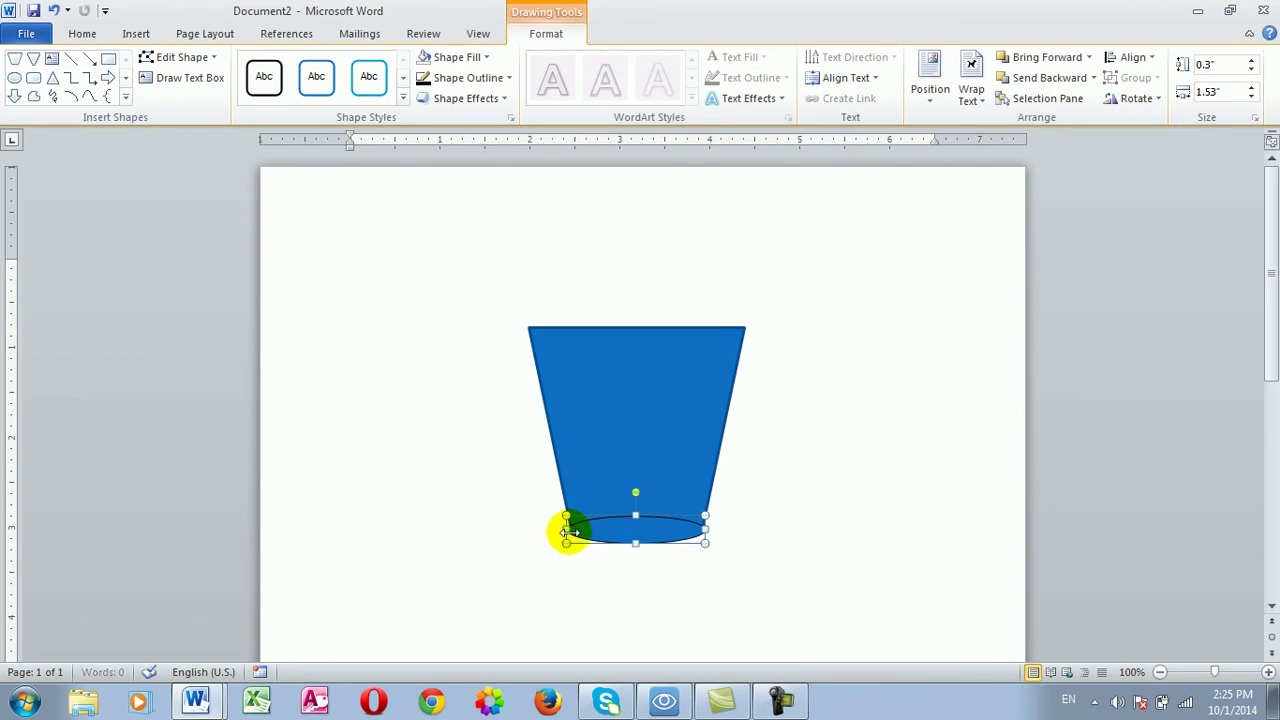
pyautogui.click(595, 573)
pyautogui.click(568, 528)
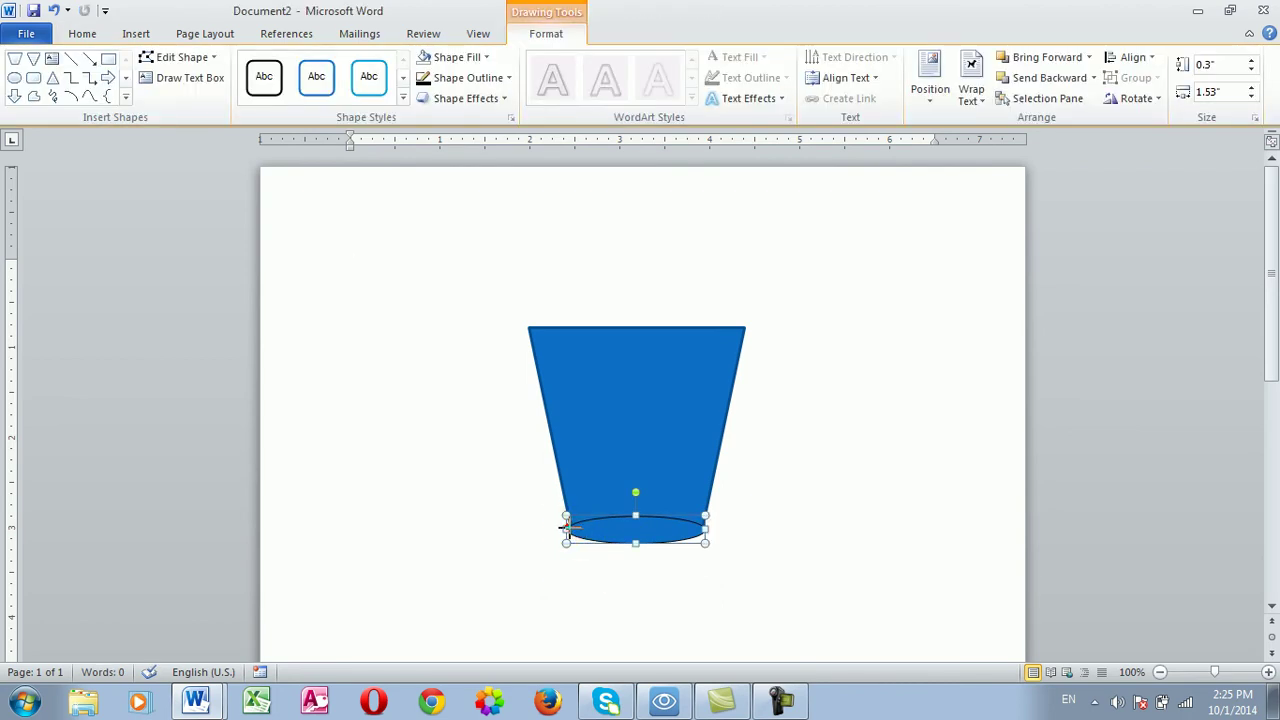
pyautogui.click(567, 526)
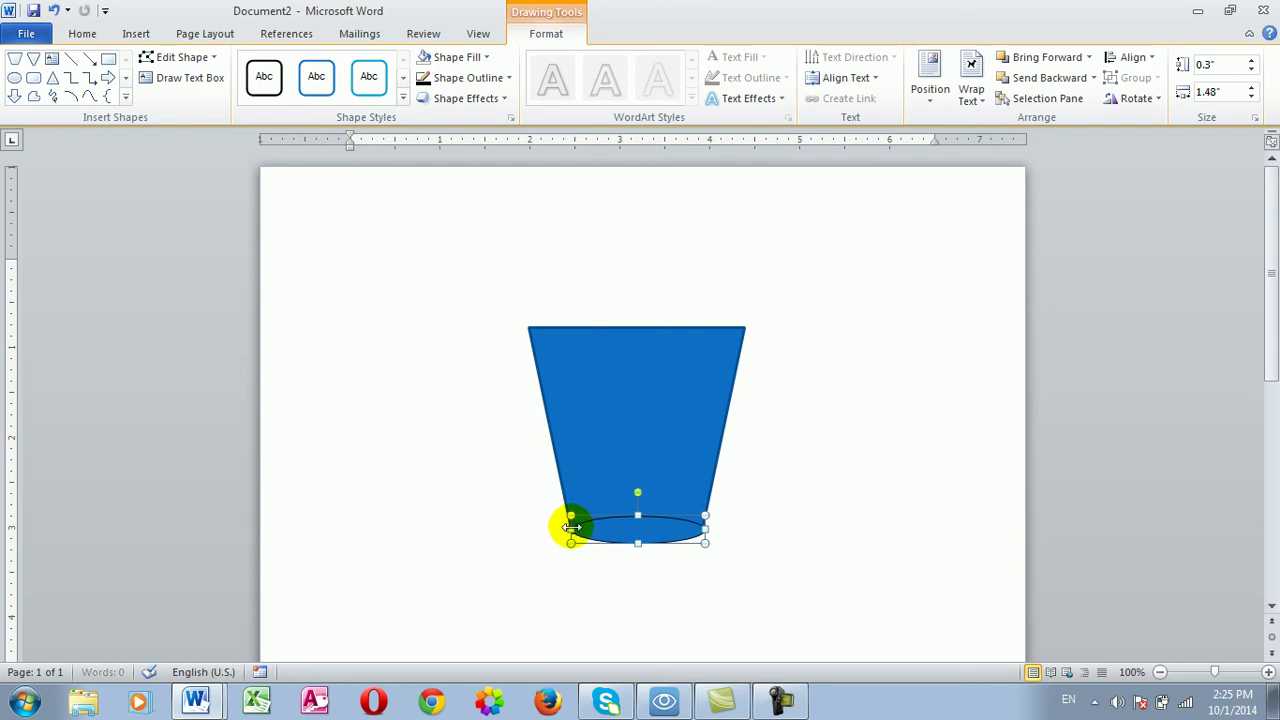
pyautogui.click(601, 588)
pyautogui.click(640, 524)
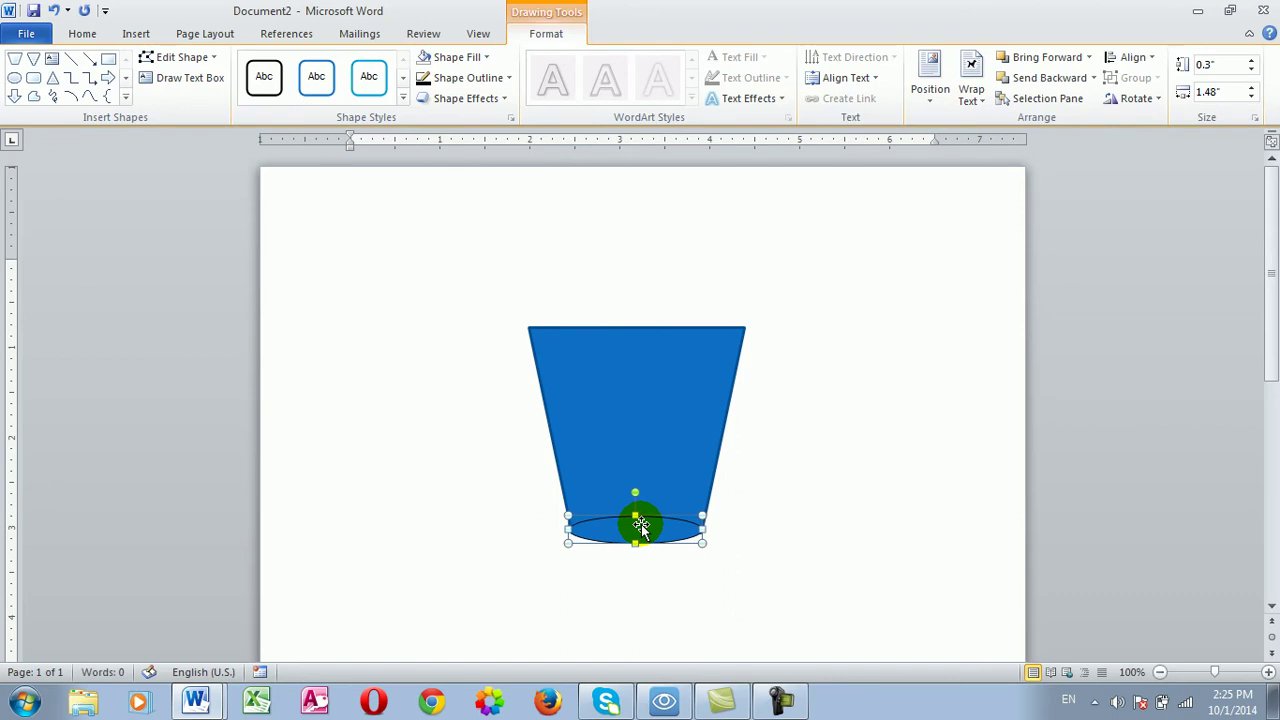
pyautogui.click(828, 515)
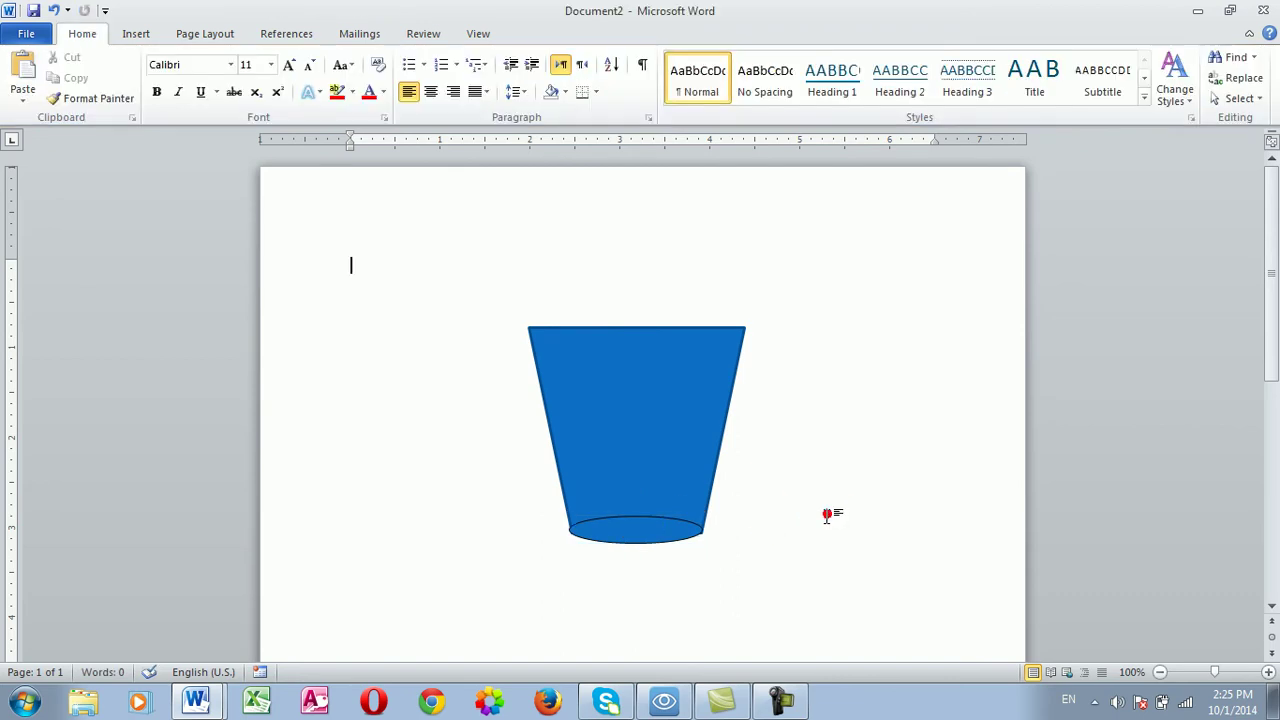
pyautogui.click(693, 532)
pyautogui.click(838, 558)
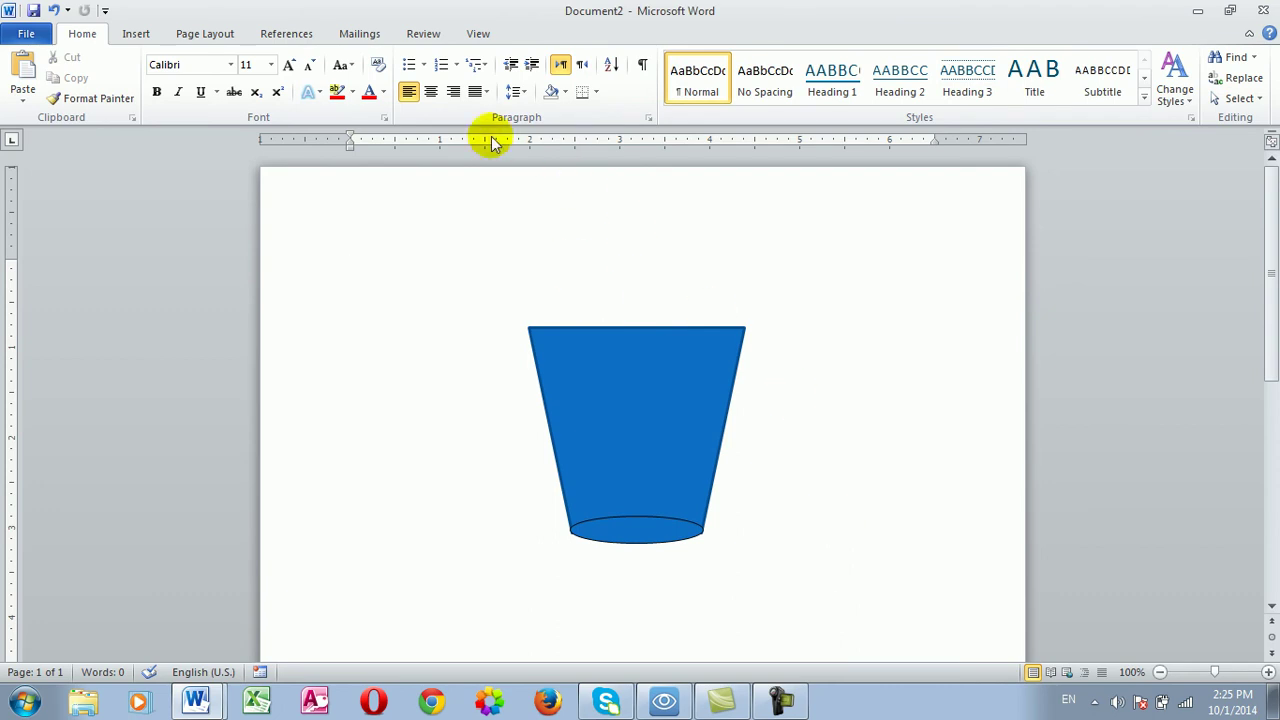
pyautogui.click(138, 36)
# Draw an oval across the top of the cup
pyautogui.click(275, 72)
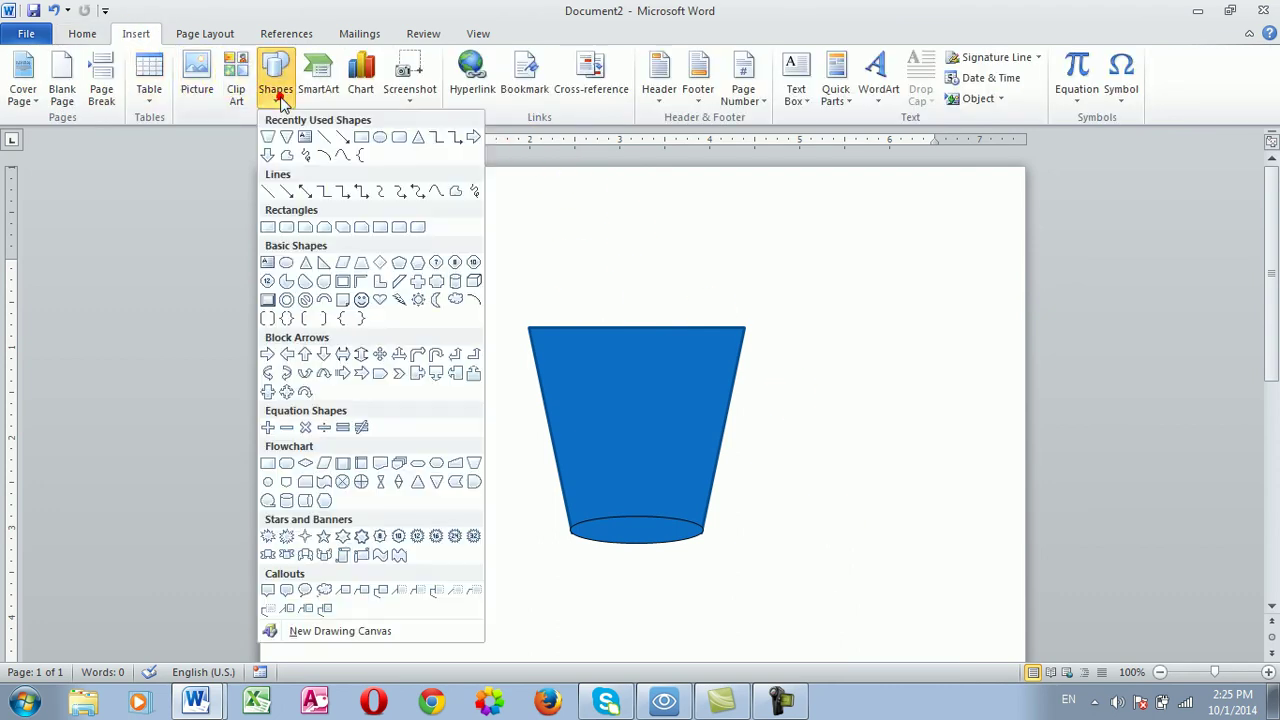
pyautogui.click(358, 130)
pyautogui.click(523, 291)
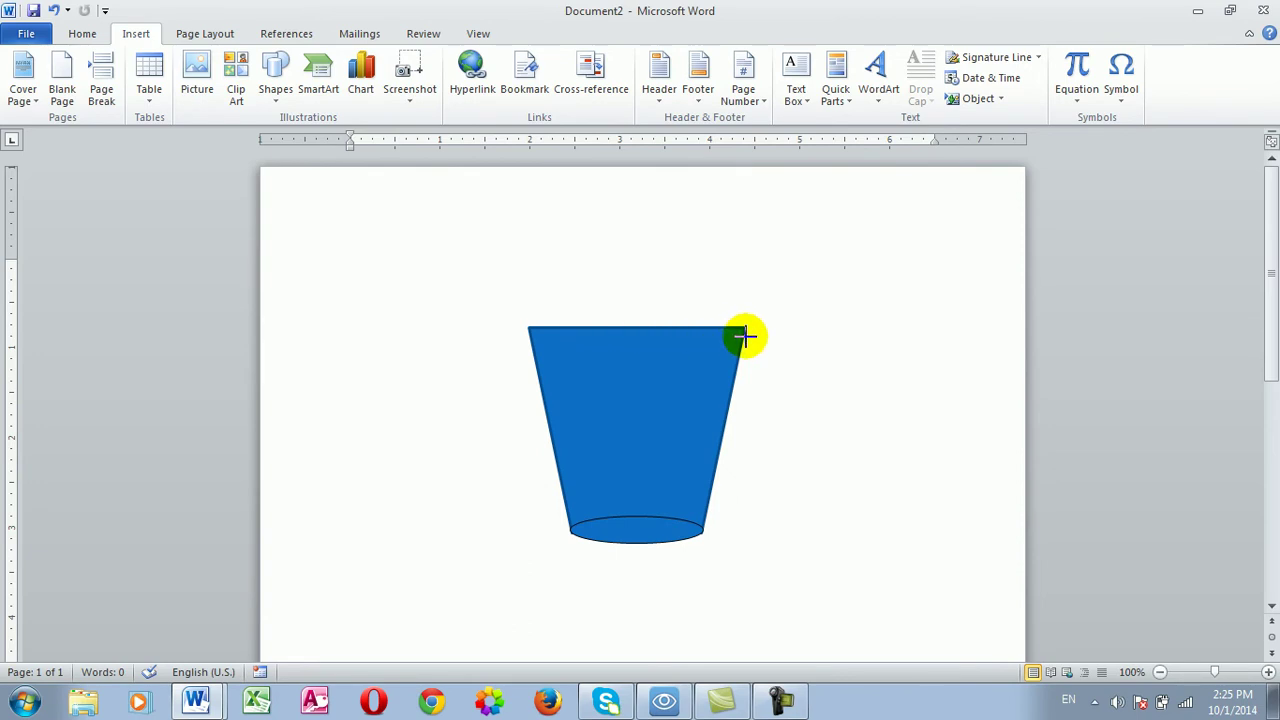
pyautogui.moveTo(750, 340); pyautogui.dragTo(749, 340)
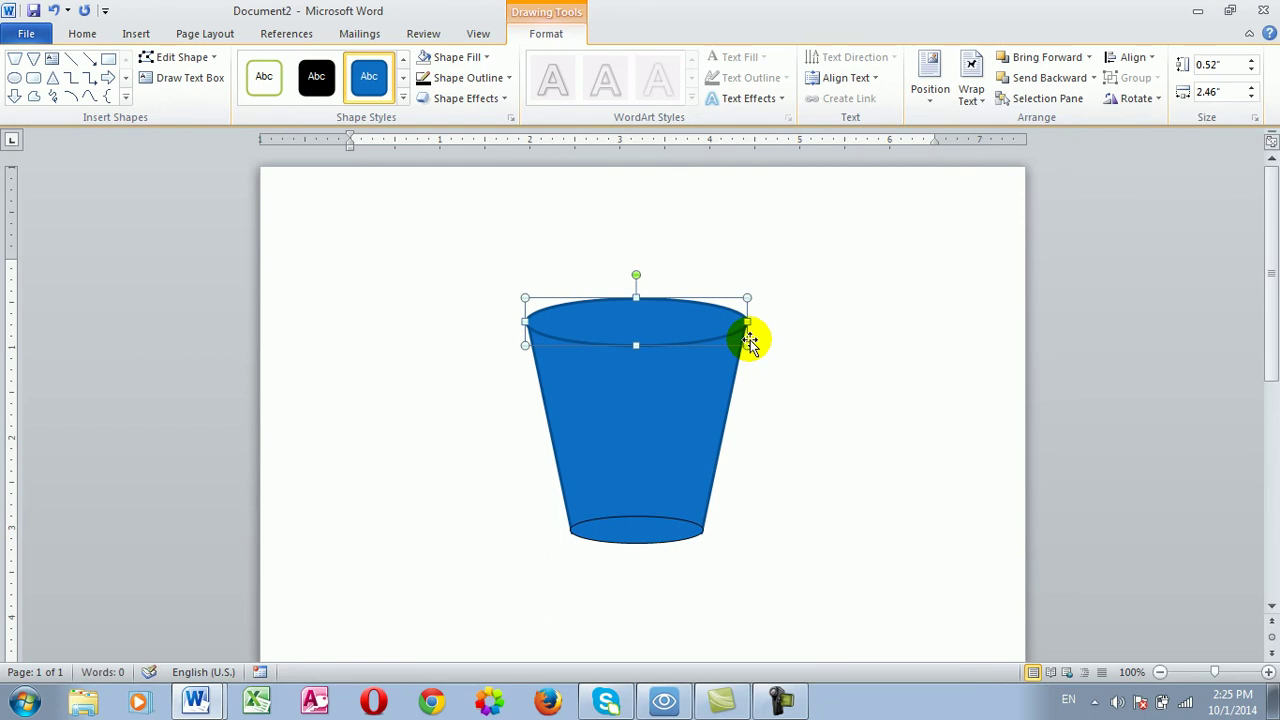
pyautogui.click(880, 405)
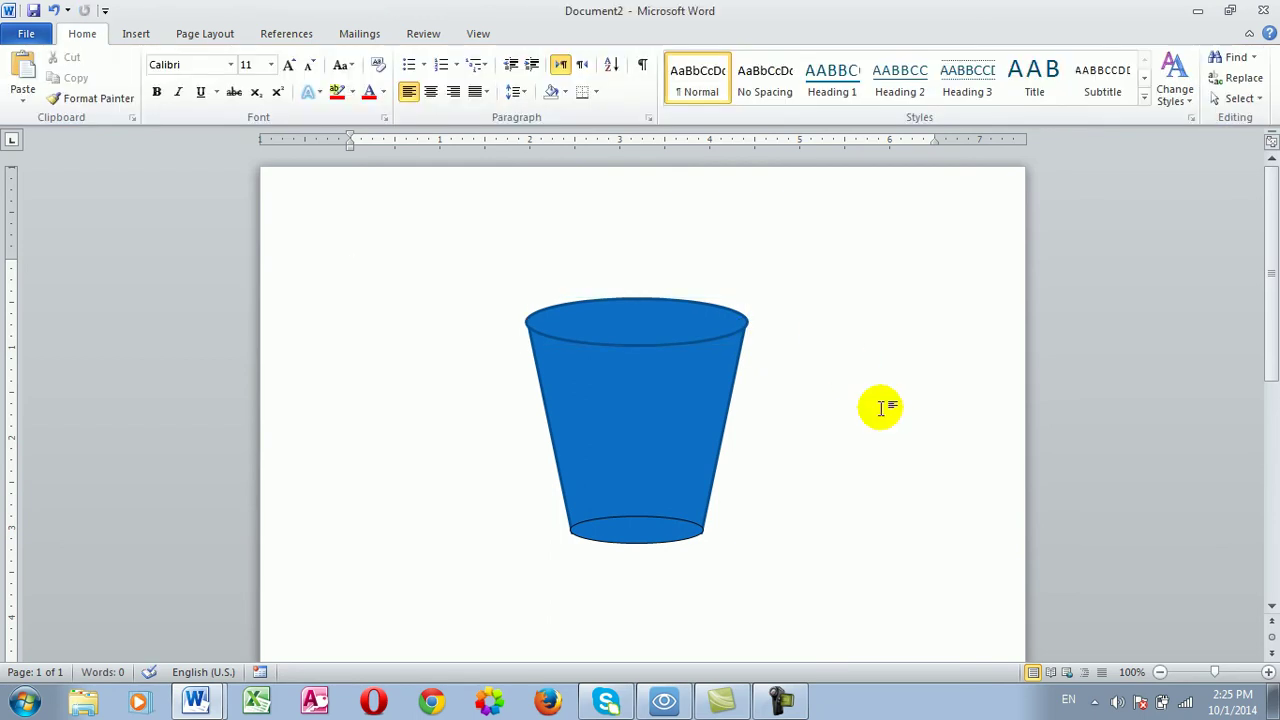
pyautogui.click(712, 321)
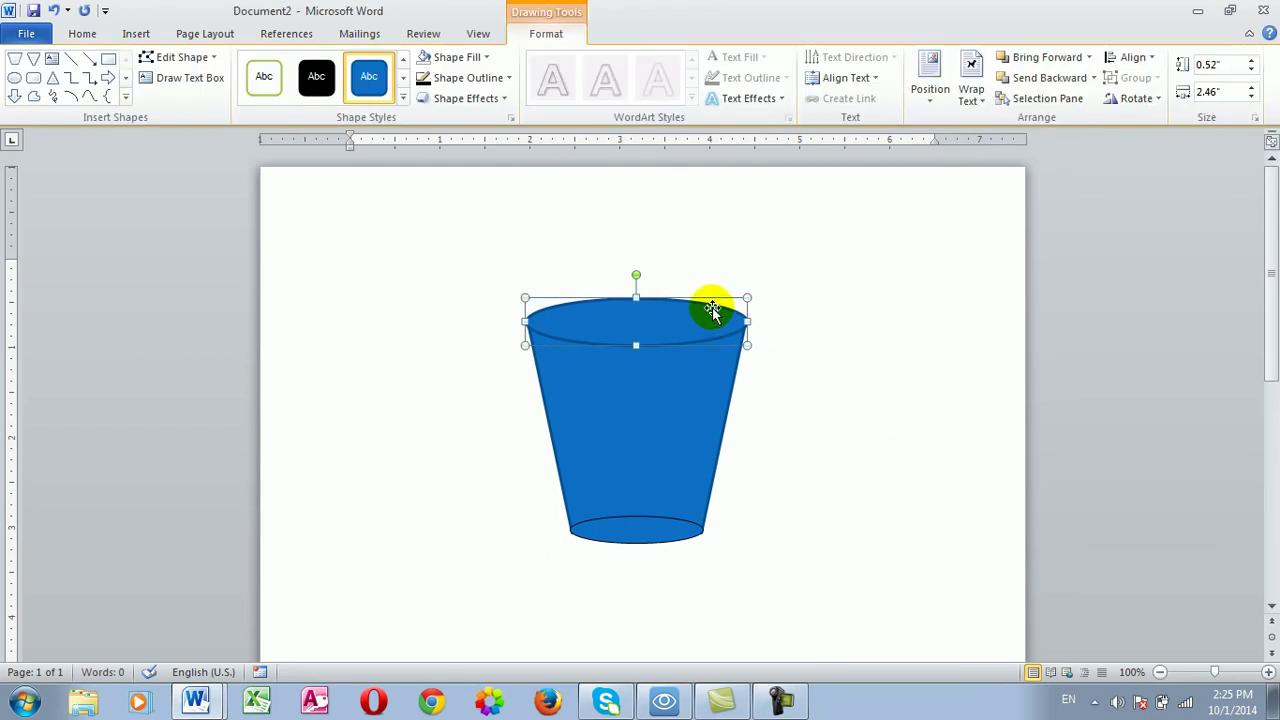
# Fill the top oval white and give it a black outline
pyautogui.click(467, 57)
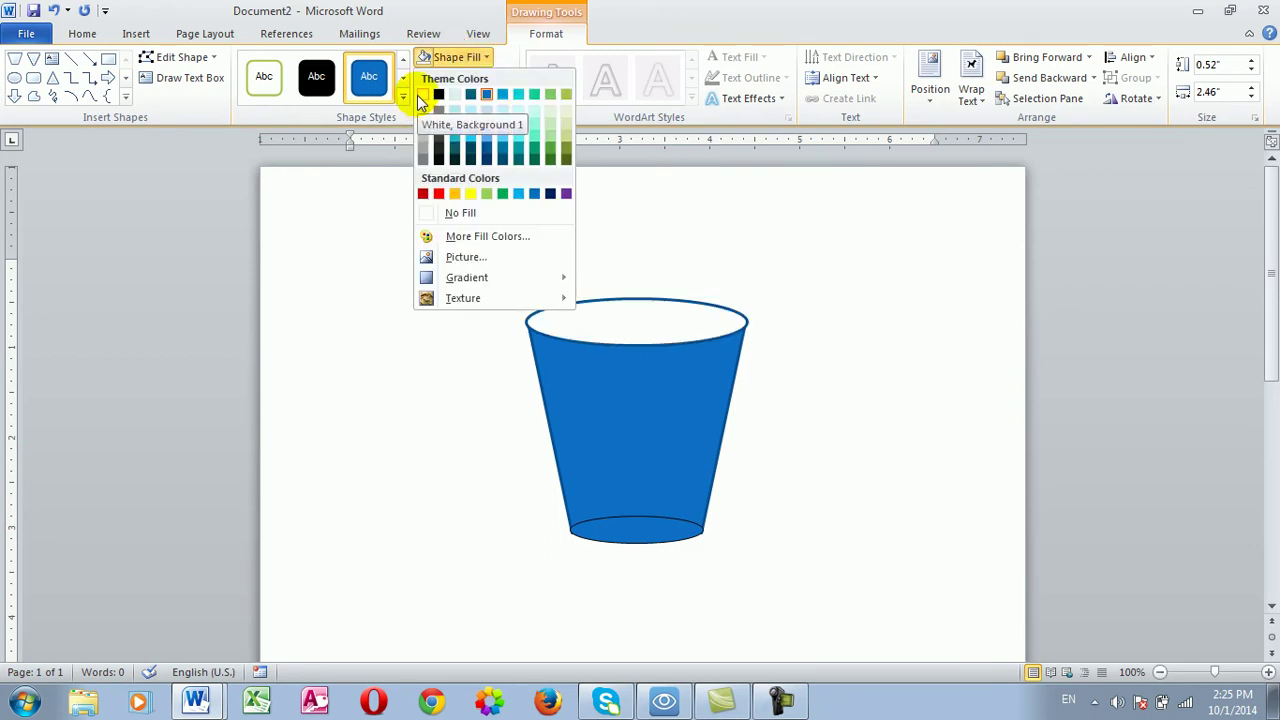
pyautogui.click(421, 96)
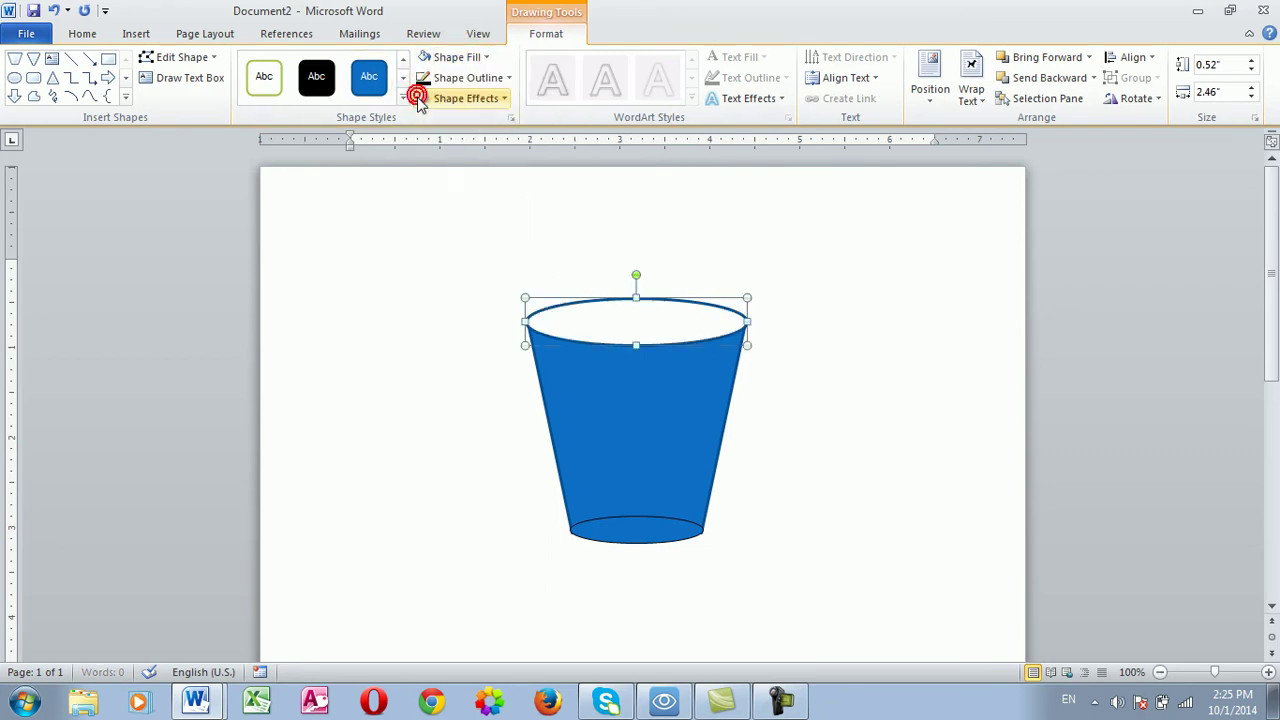
pyautogui.click(476, 79)
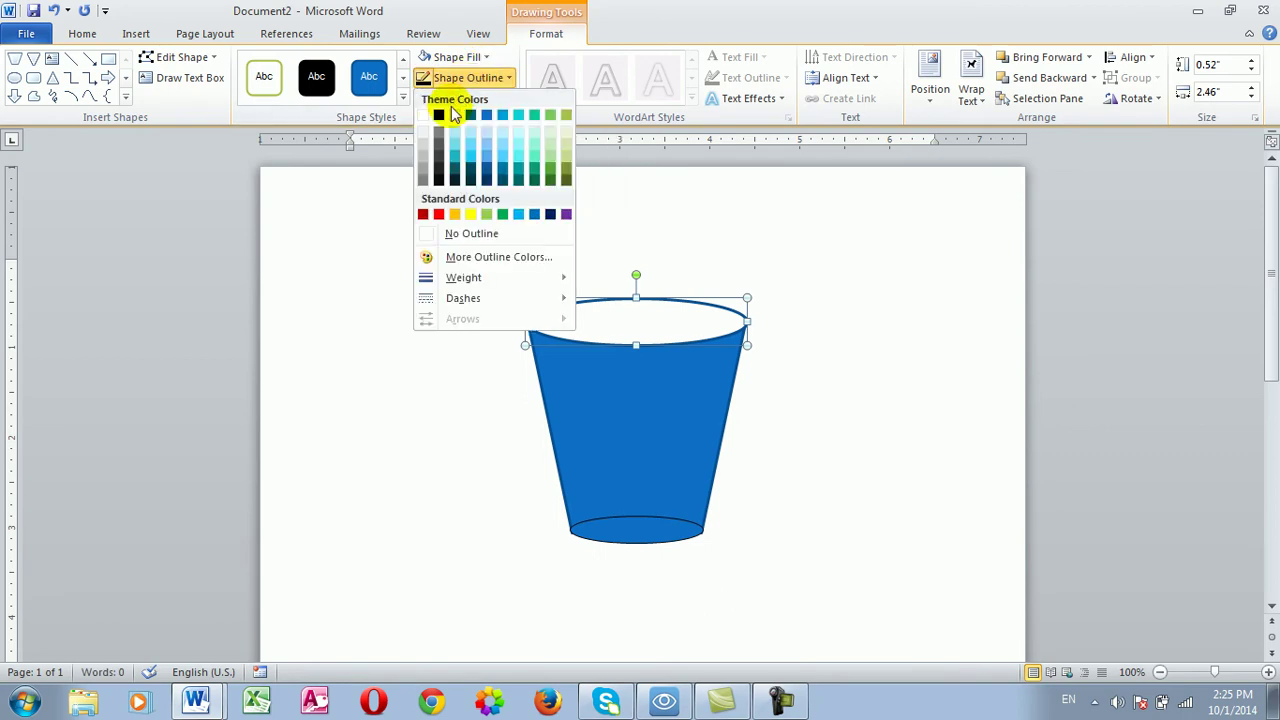
pyautogui.click(443, 115)
pyautogui.click(651, 412)
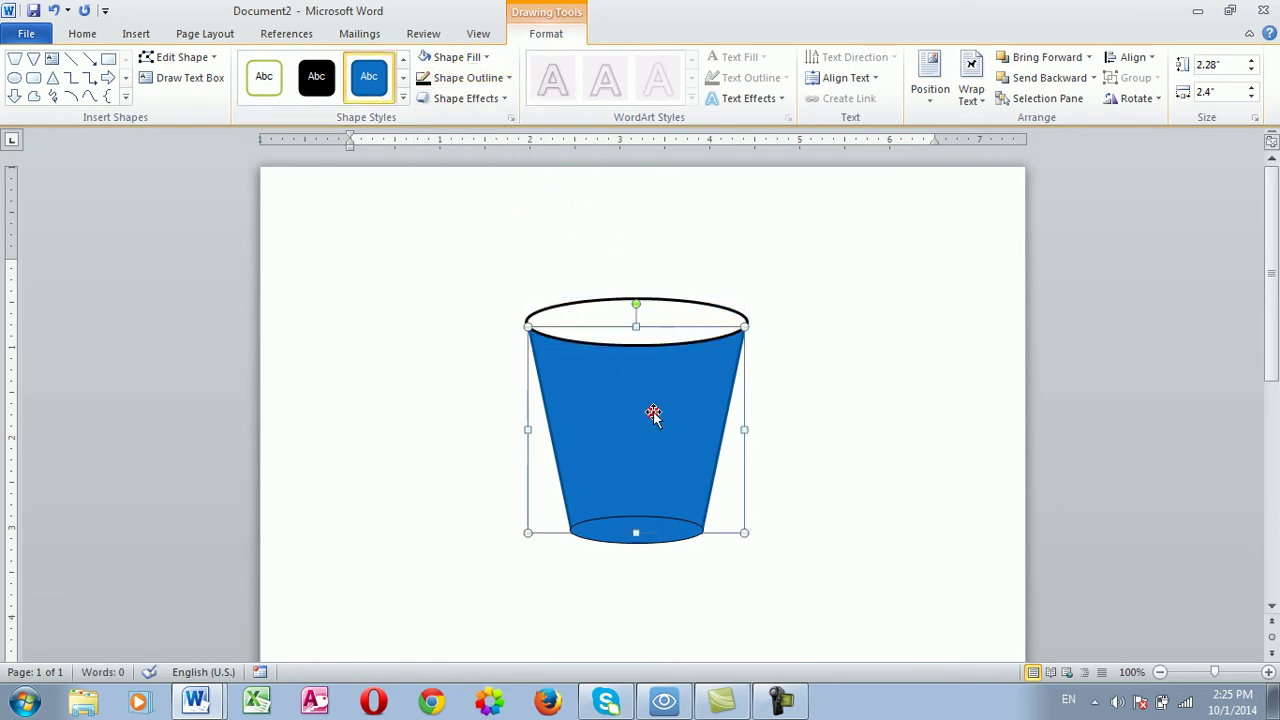
# Fill the cup body light blue with a black outline
pyautogui.click(458, 58)
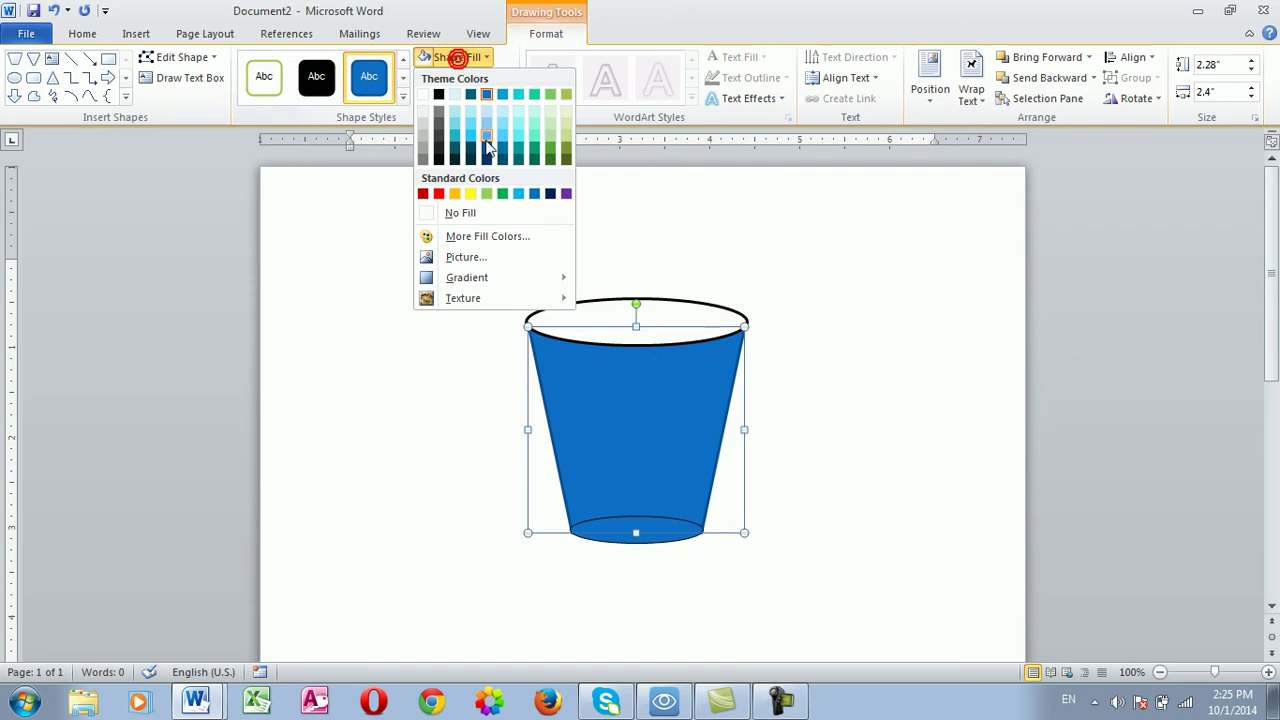
pyautogui.click(518, 196)
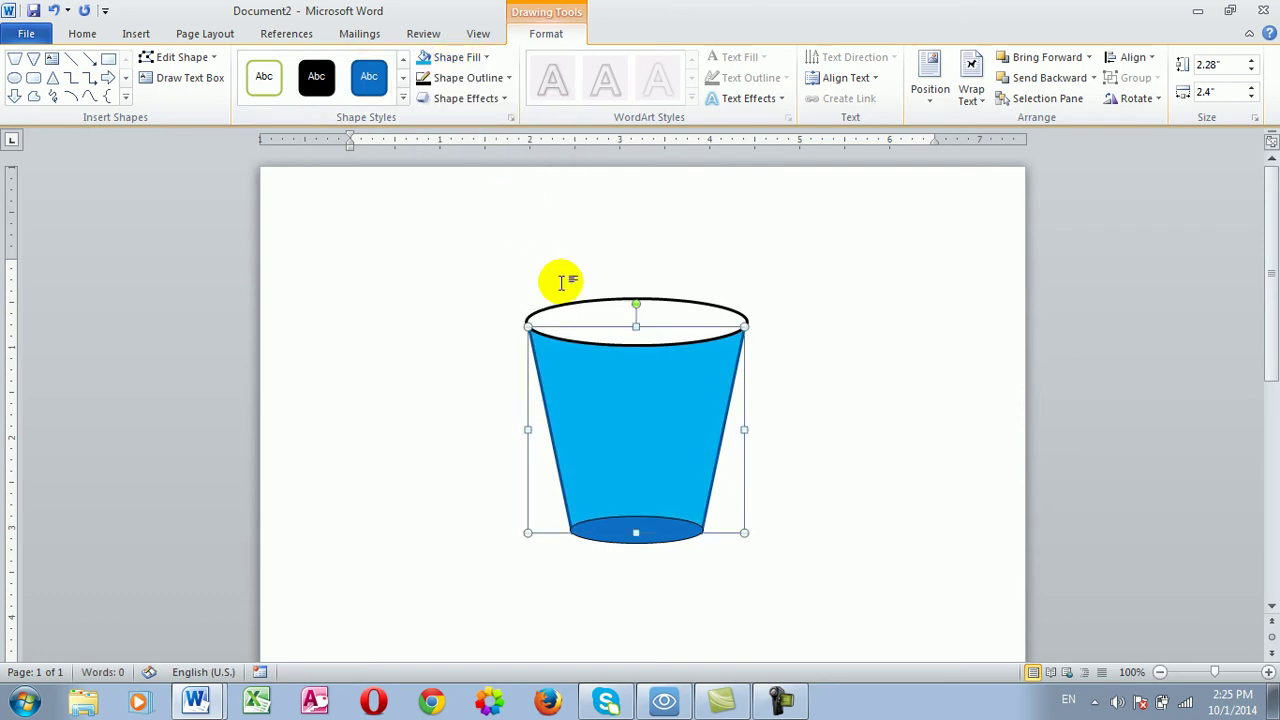
pyautogui.click(477, 82)
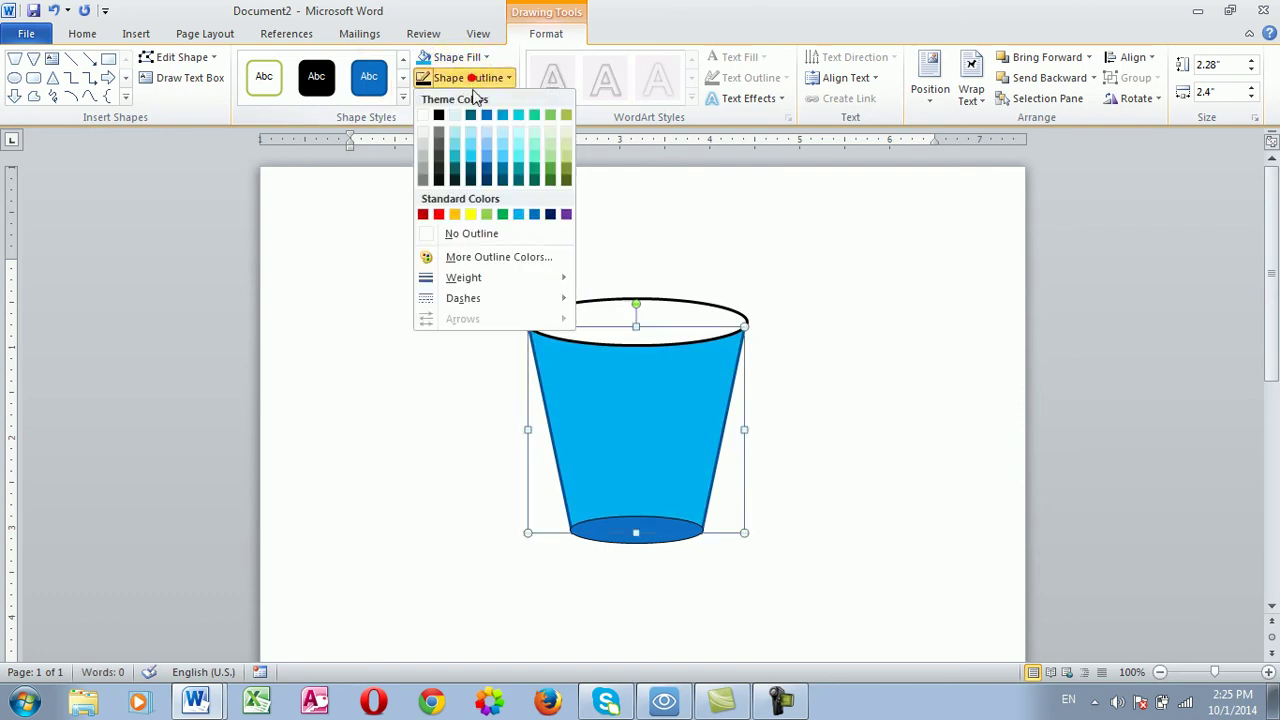
pyautogui.click(438, 114)
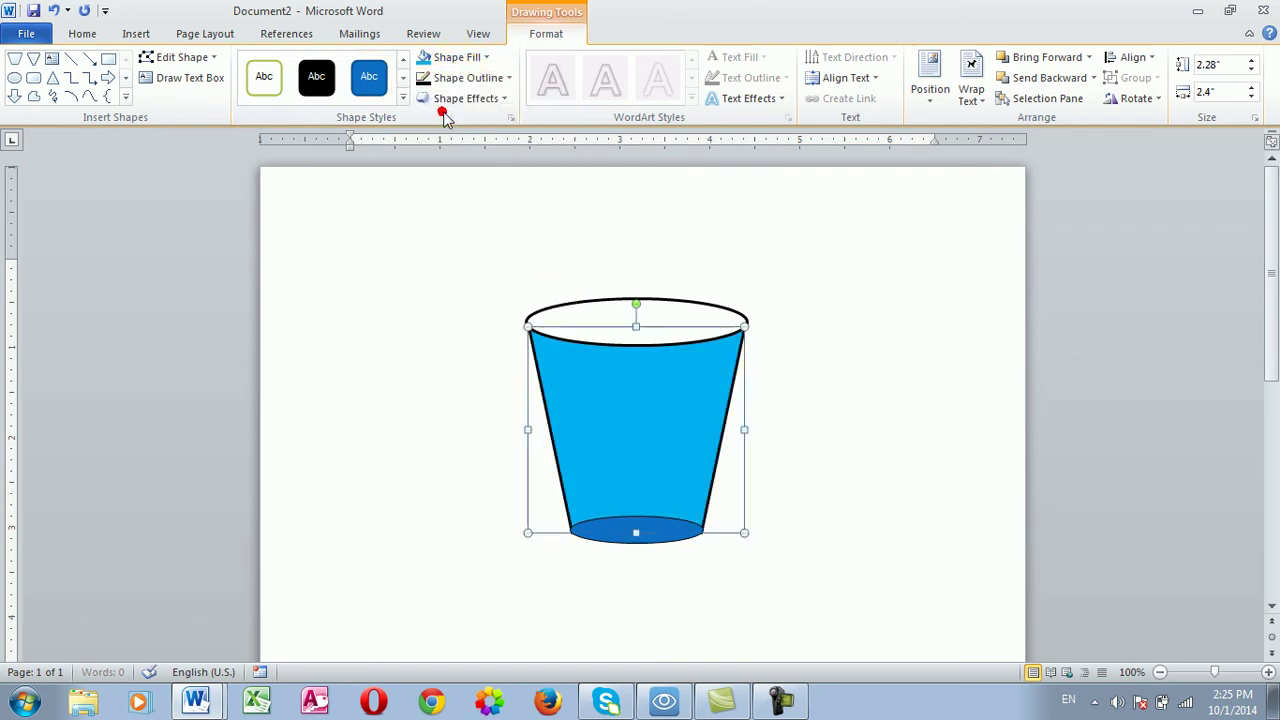
# Fill the cup's bottom oval solid black
pyautogui.click(632, 521)
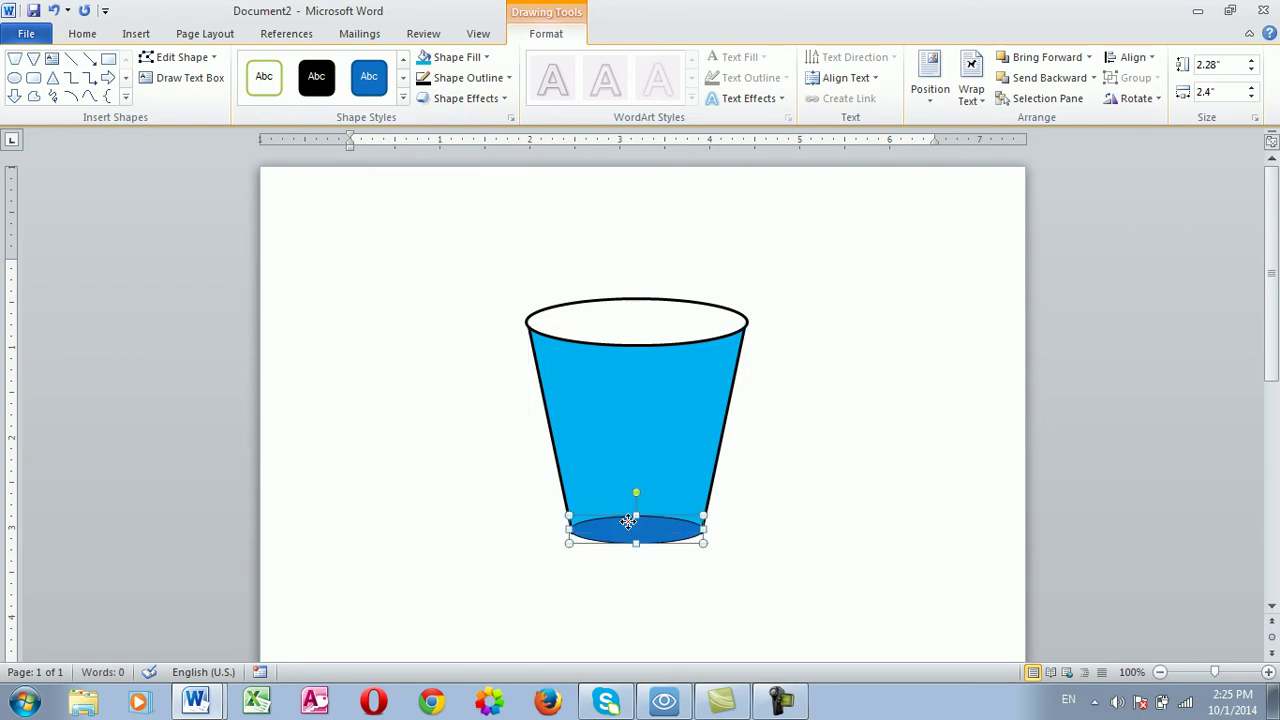
pyautogui.click(447, 57)
pyautogui.click(441, 95)
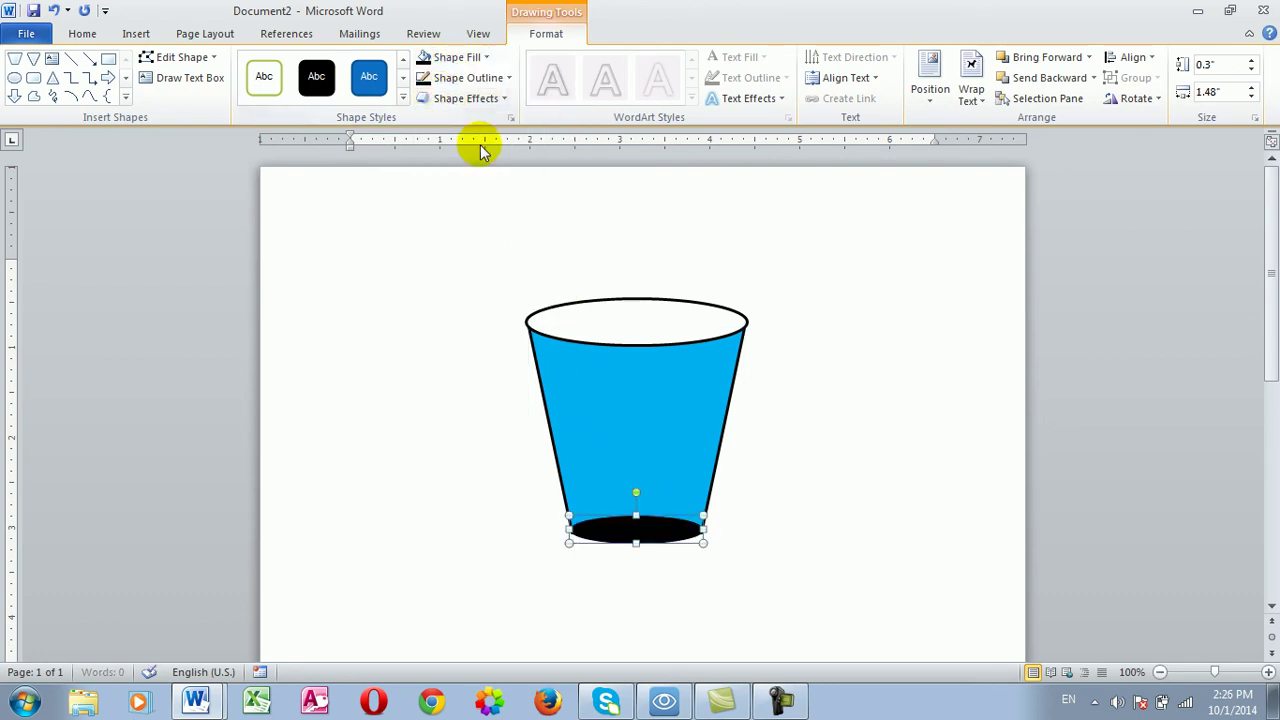
pyautogui.click(470, 440)
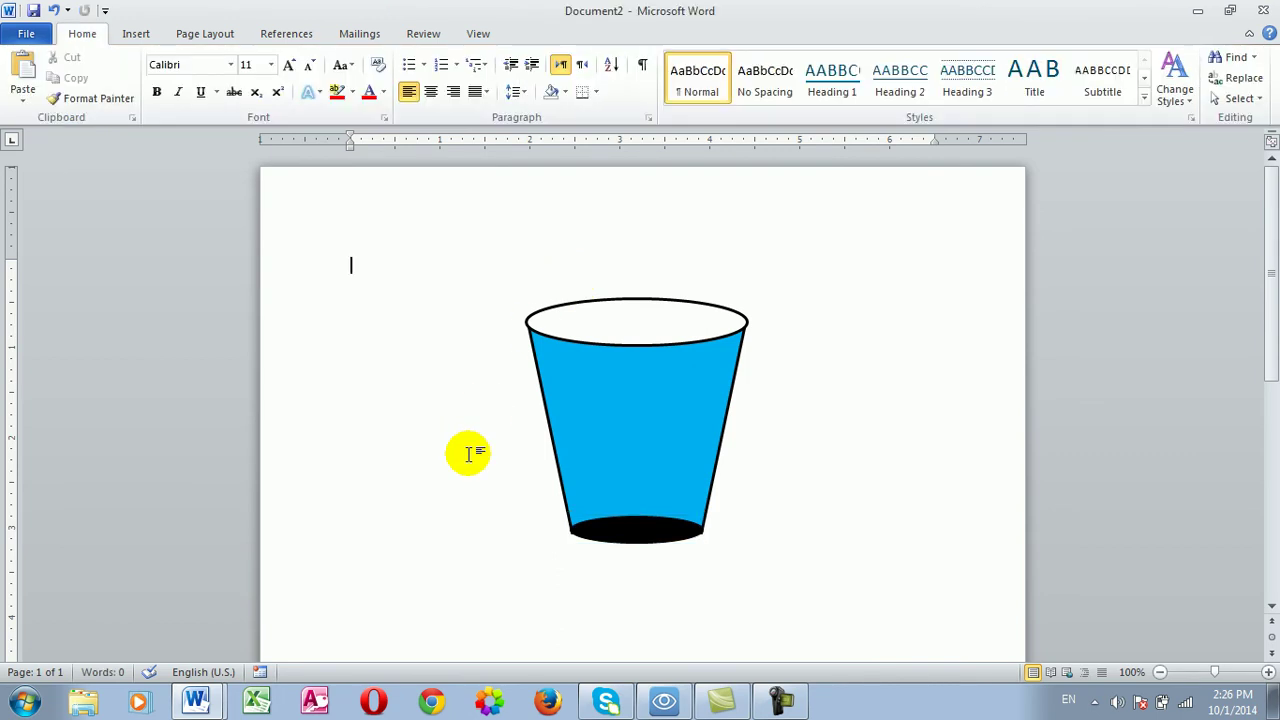
pyautogui.click(136, 34)
# Draw a large circle over the cup's top and shift it slightly right
pyautogui.click(278, 92)
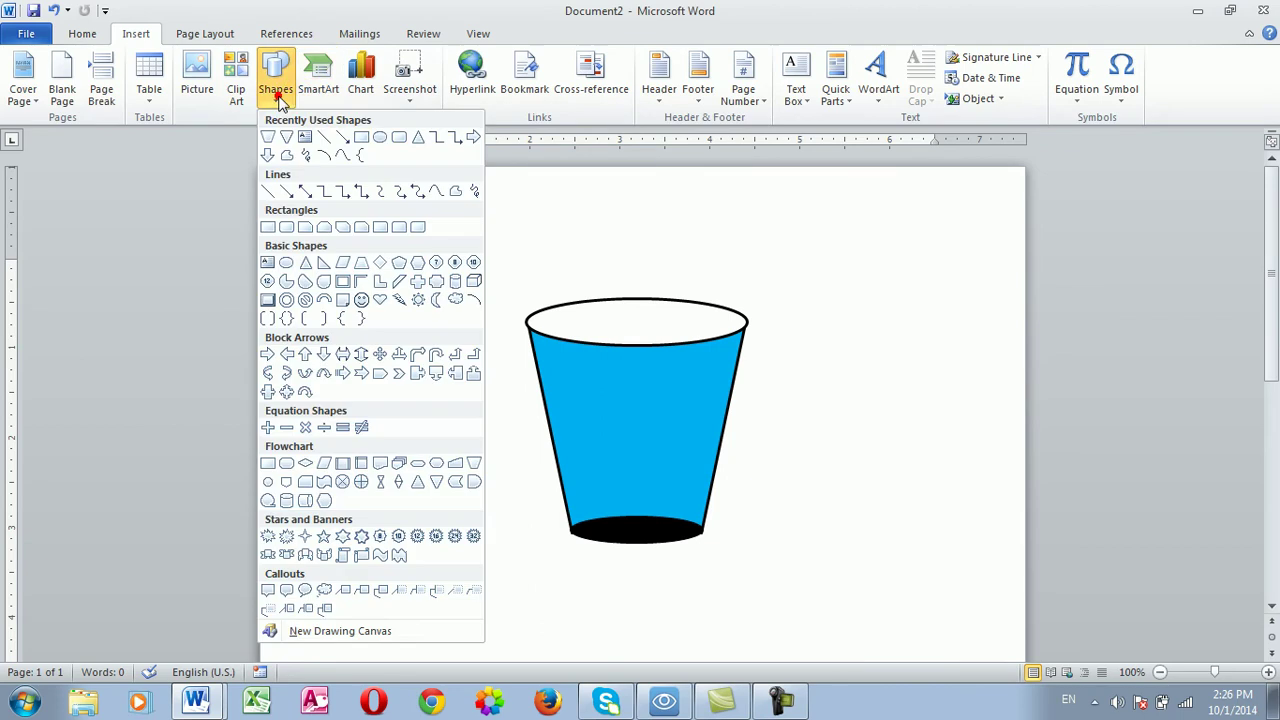
pyautogui.click(361, 136)
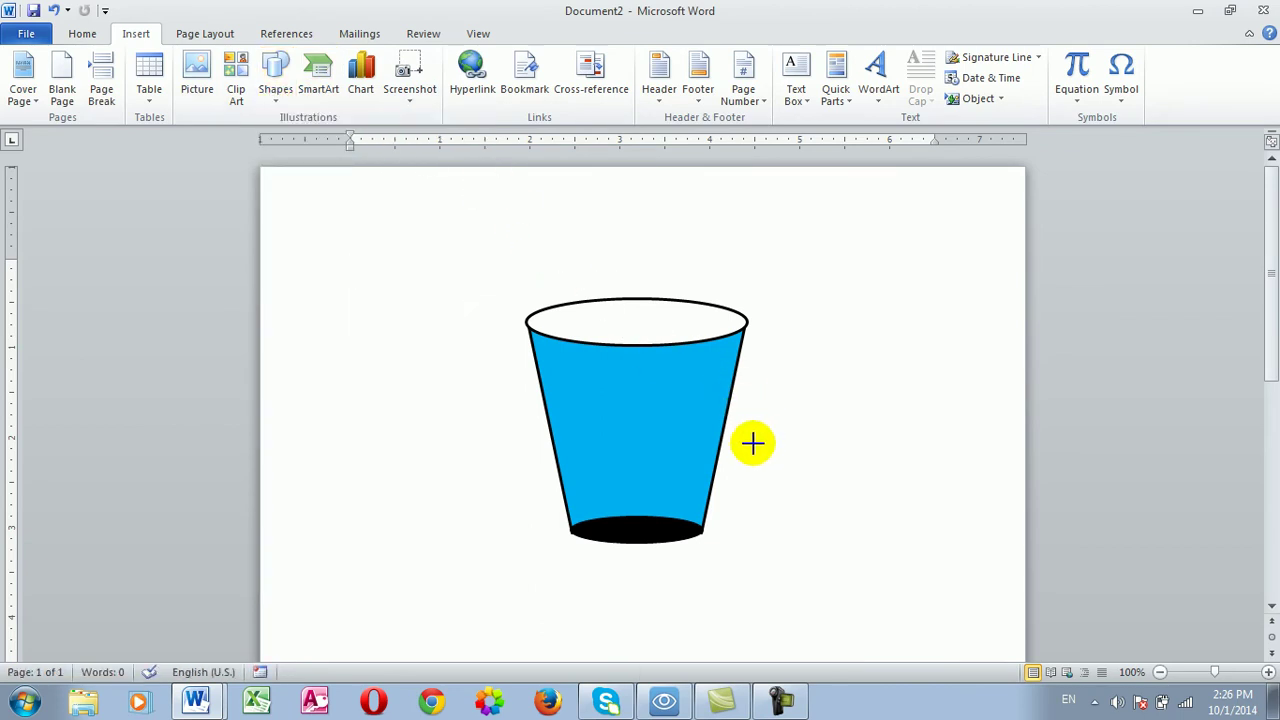
pyautogui.moveTo(753, 443); pyautogui.dragTo(489, 184)
pyautogui.moveTo(674, 351); pyautogui.dragTo(690, 355)
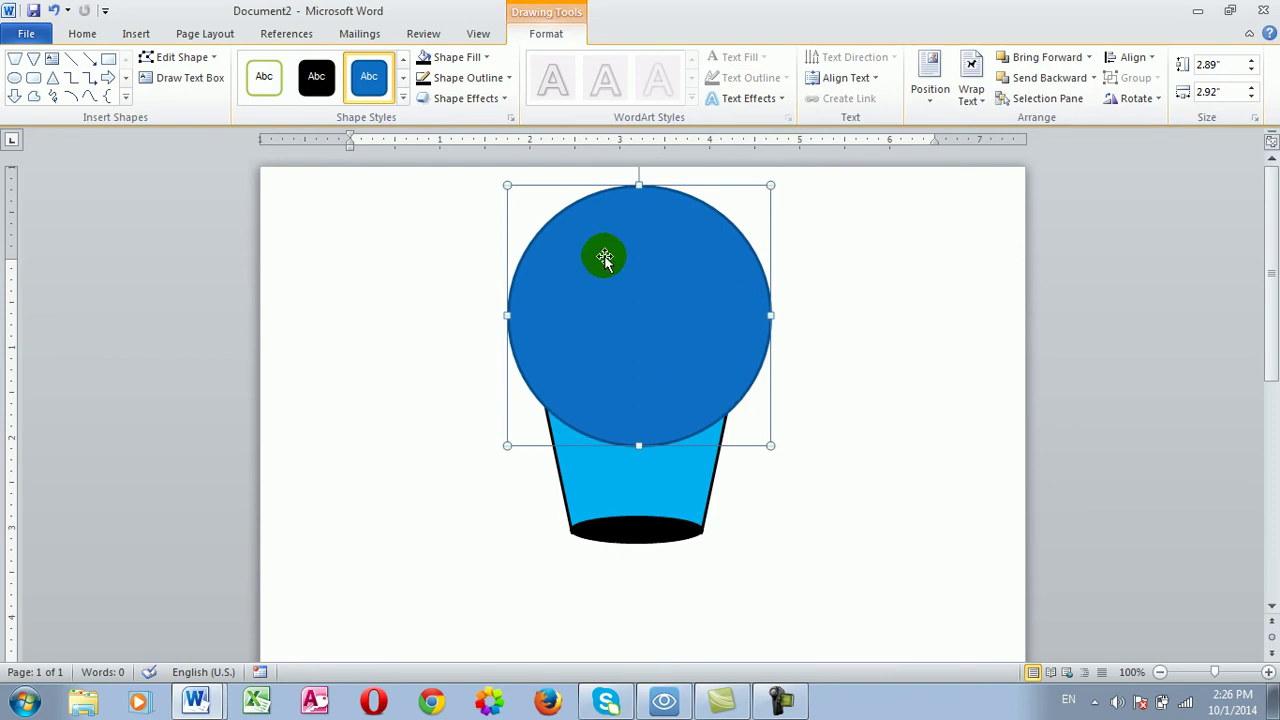
# Give the circle a black 4½ pt outline and No Fill
pyautogui.click(466, 77)
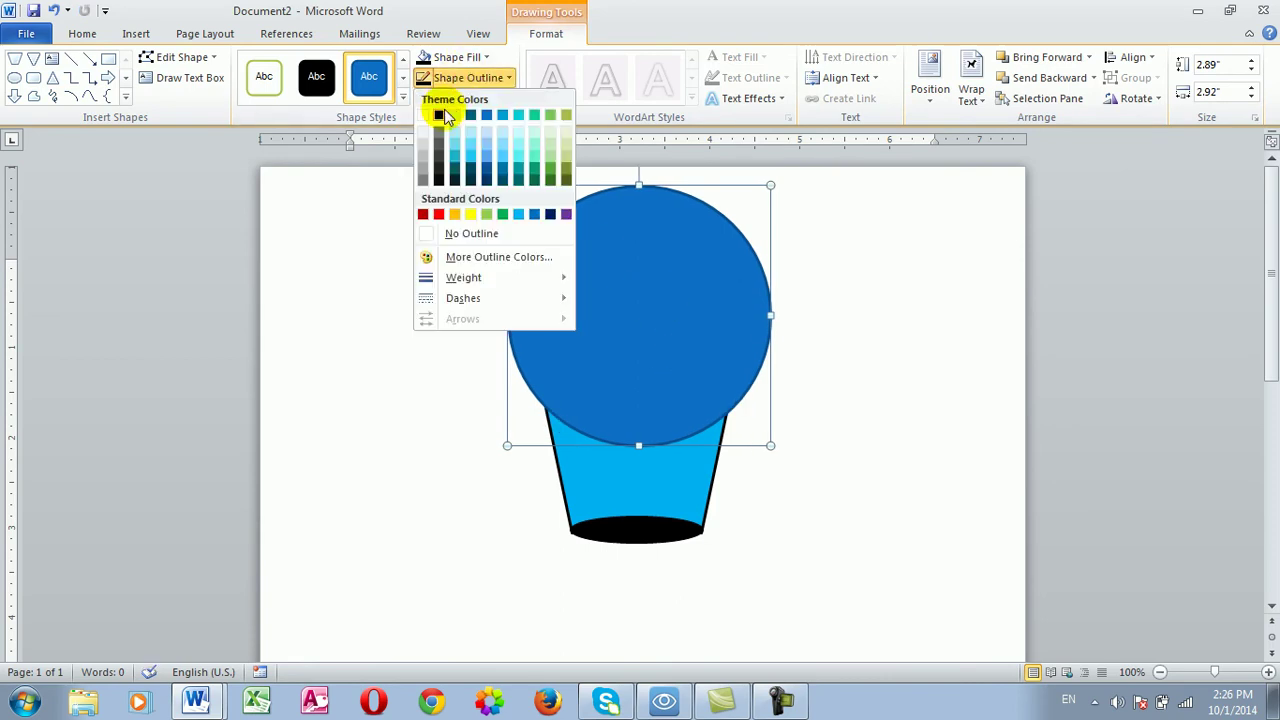
pyautogui.click(438, 114)
pyautogui.click(478, 87)
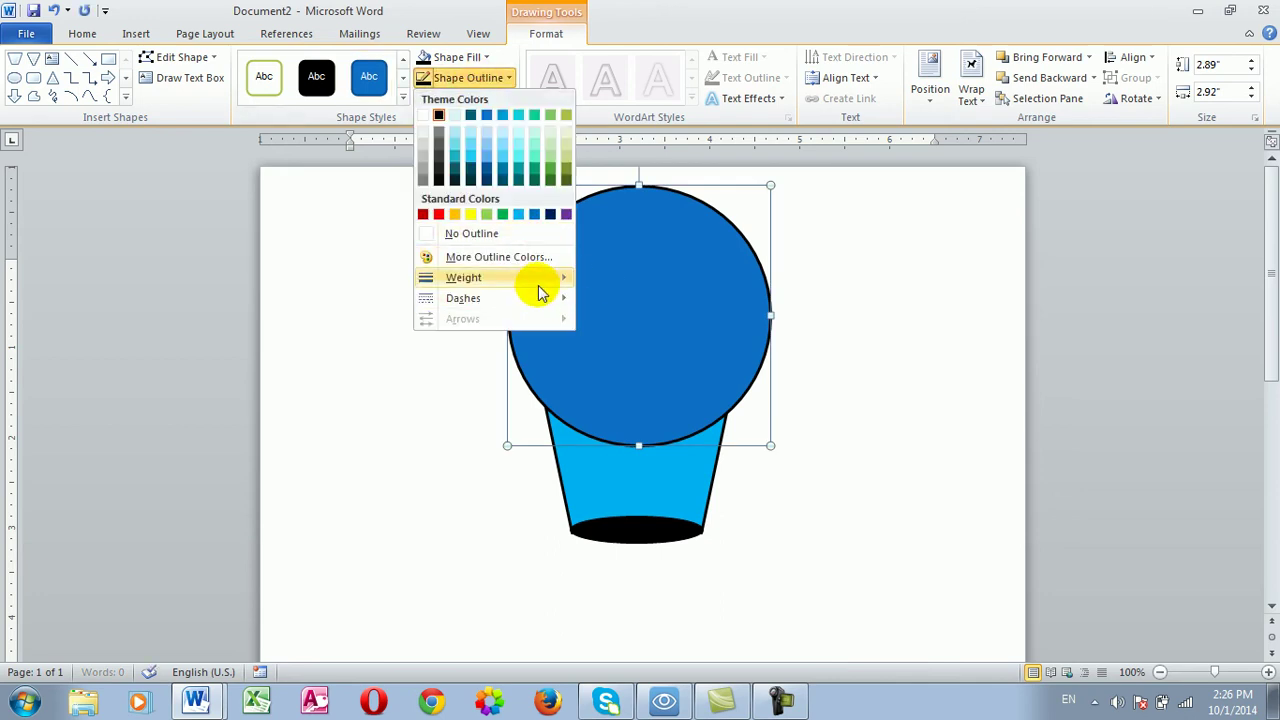
pyautogui.moveTo(540, 278)
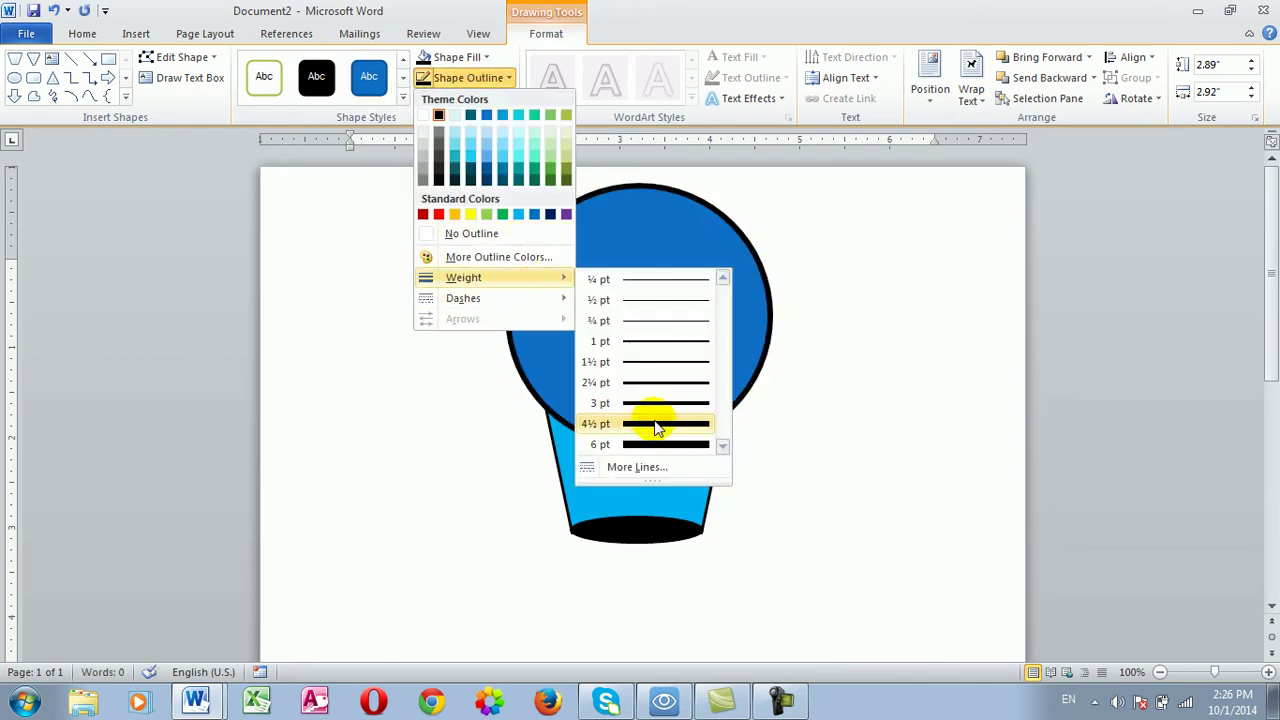
pyautogui.click(658, 428)
pyautogui.click(457, 60)
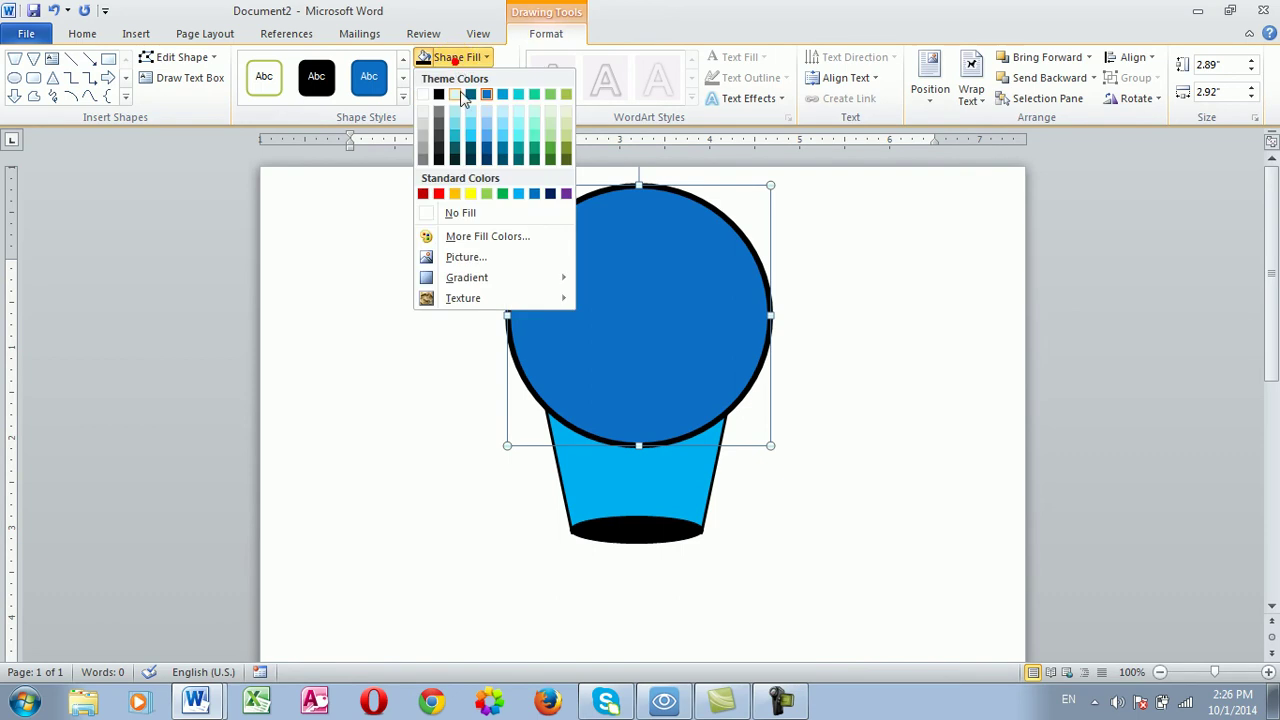
pyautogui.click(462, 213)
pyautogui.click(372, 290)
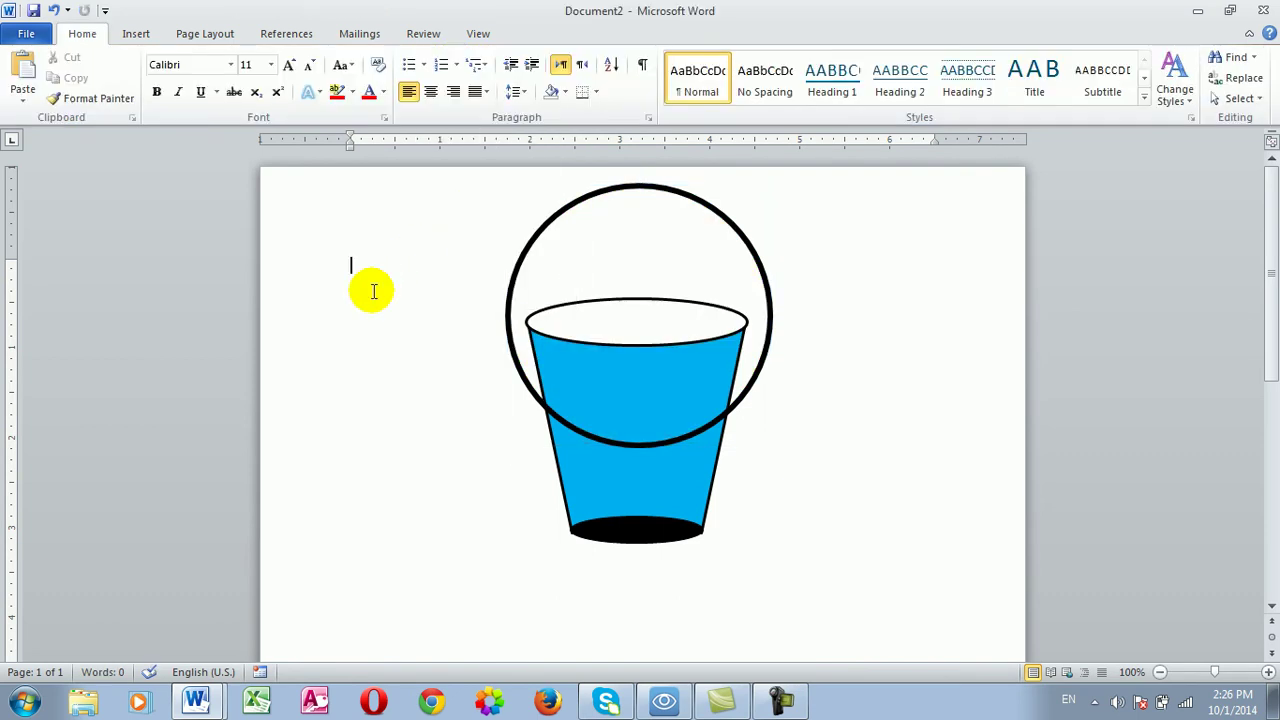
# Send the black ring behind the bucket
pyautogui.click(676, 195)
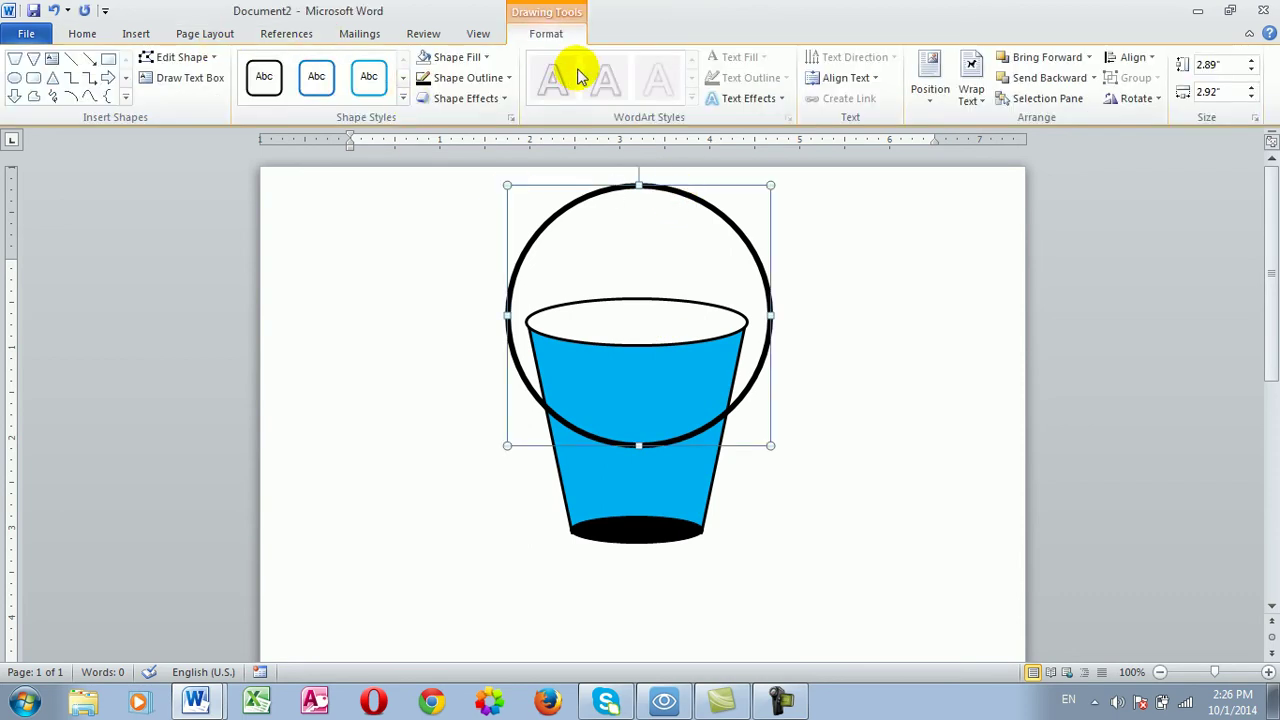
pyautogui.click(1030, 80)
pyautogui.click(960, 325)
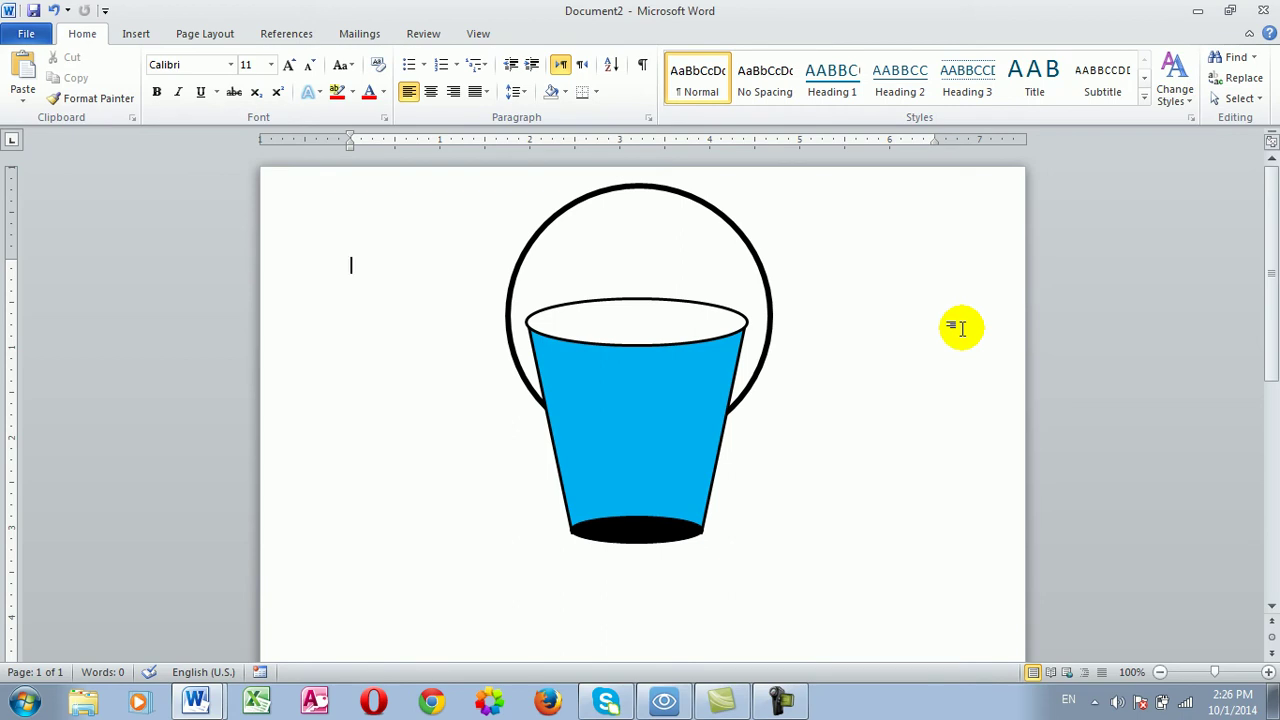
# Group the handle ring, bucket body and black base into one object
pyautogui.click(735, 233)
pyautogui.keyDown('shift'); pyautogui.click(672, 323); pyautogui.keyUp('shift')
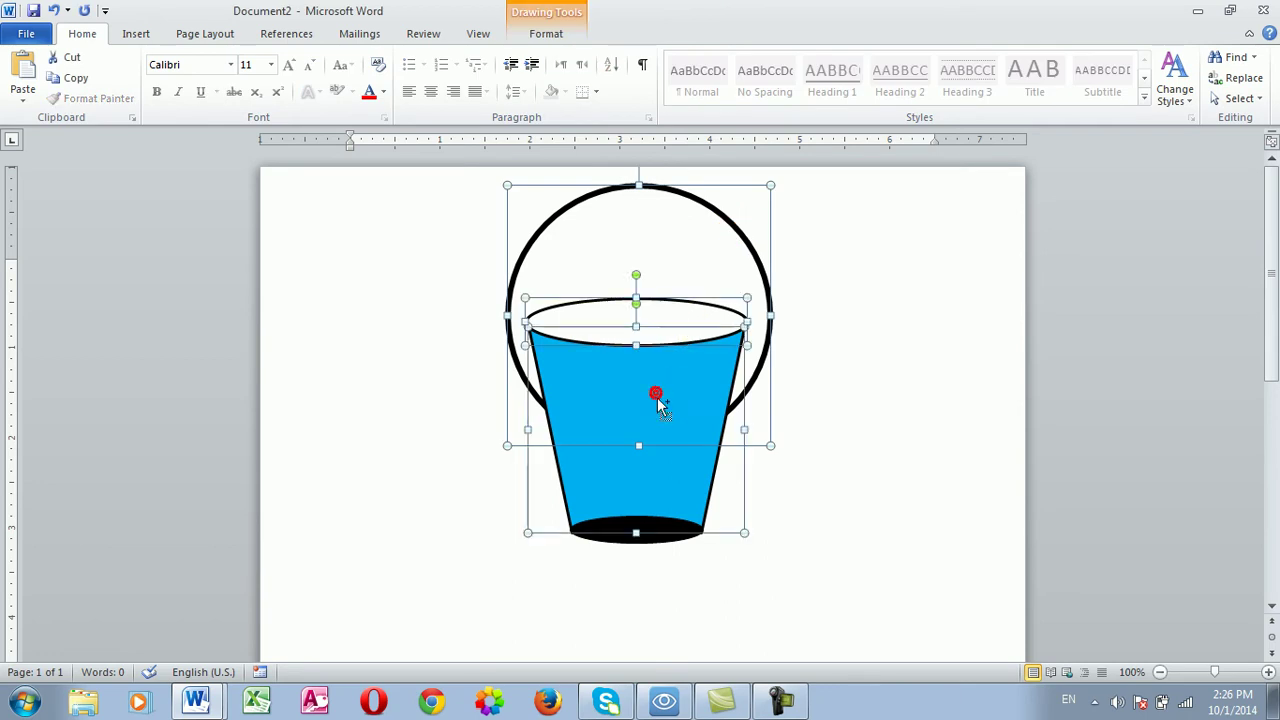
pyautogui.keyDown('shift'); pyautogui.click(639, 538); pyautogui.keyUp('shift')
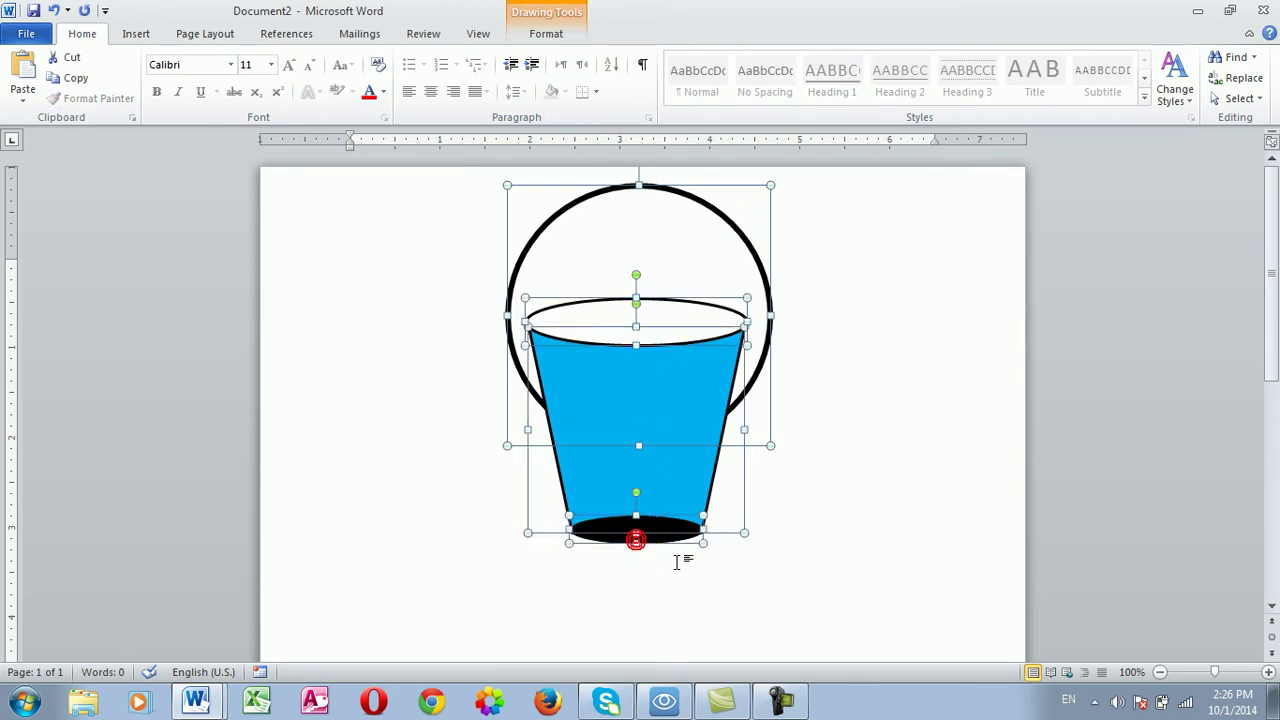
pyautogui.click(546, 33)
pyautogui.click(1135, 78)
pyautogui.click(1133, 99)
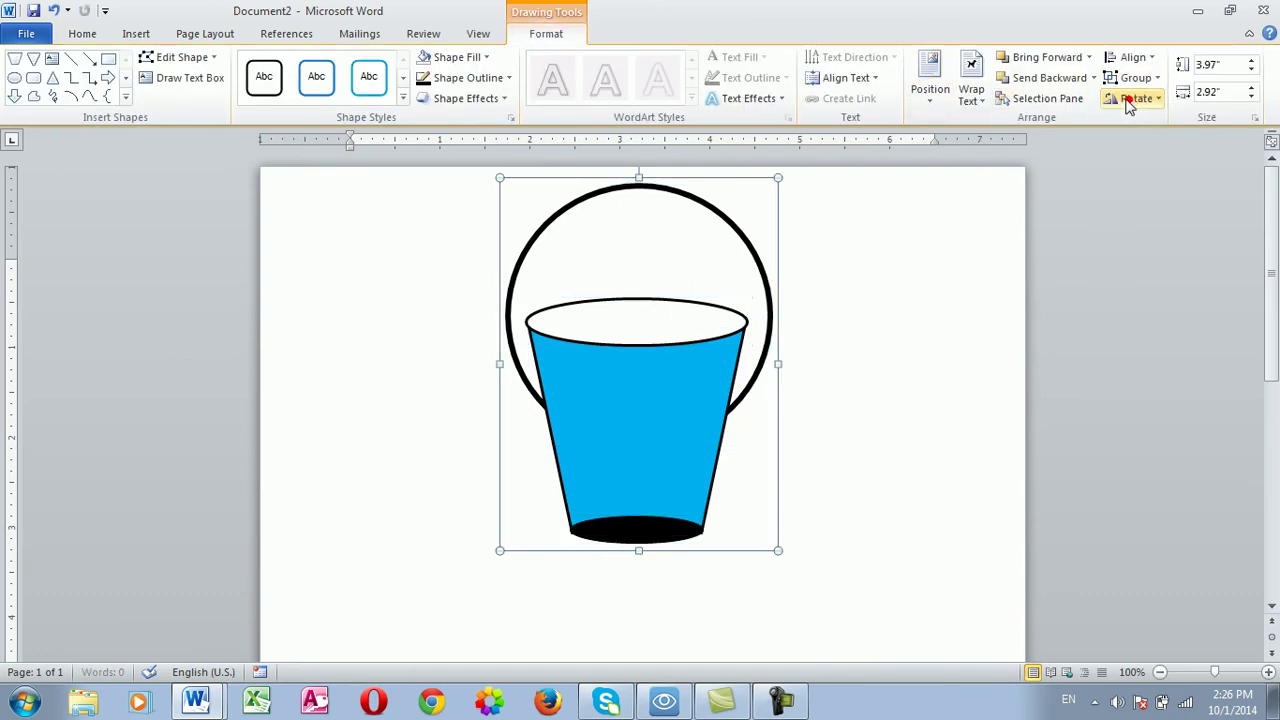
# Shrink the grouped bucket to about 2.4" by 1.98" and place copies beside it
pyautogui.moveTo(731, 329)
pyautogui.mouseDown()
pyautogui.moveTo(841, 396)
pyautogui.moveTo(686, 423)
pyautogui.moveTo(463, 434)
pyautogui.mouseUp()
pyautogui.click(893, 415)
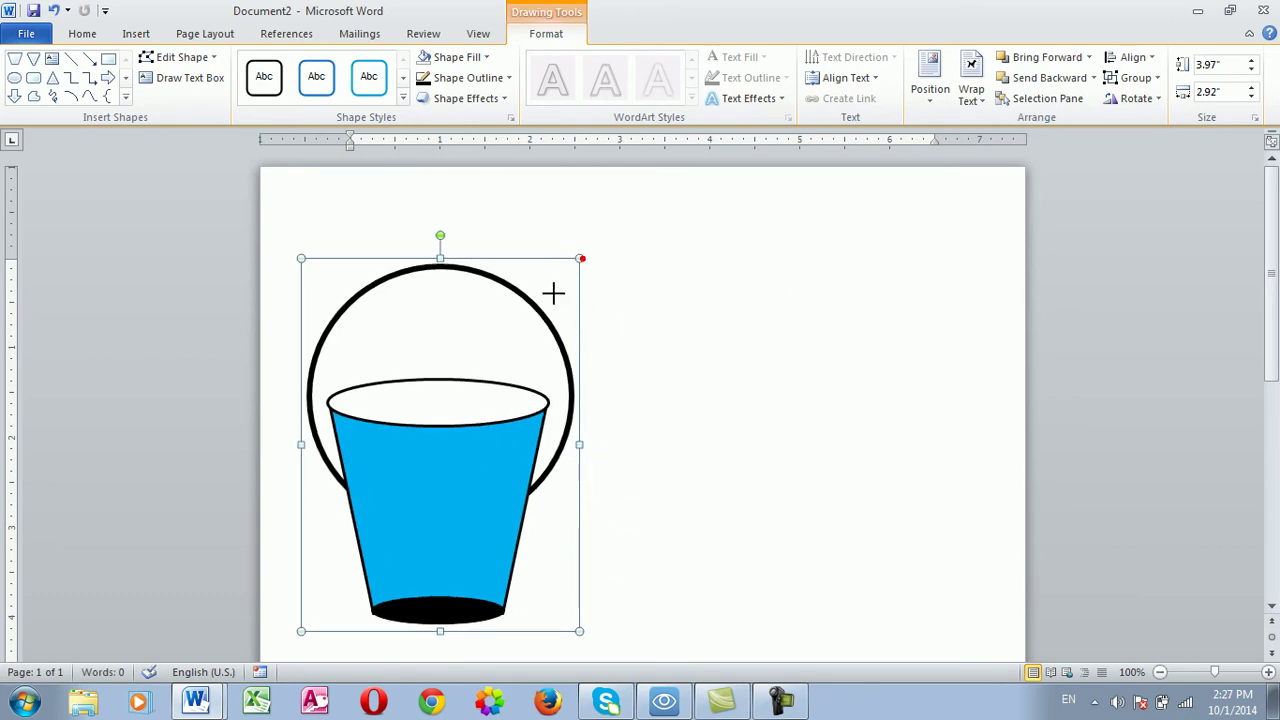
pyautogui.moveTo(582, 259); pyautogui.dragTo(491, 409)
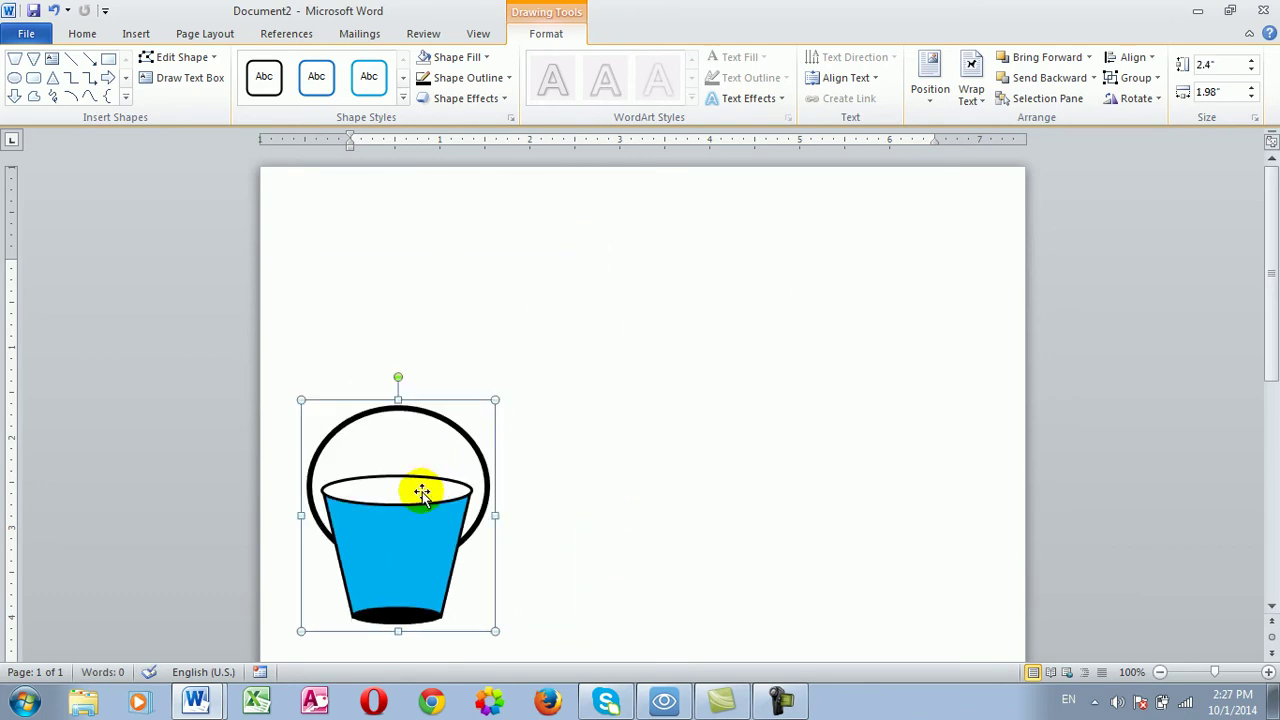
pyautogui.keyDown('ctrl'); pyautogui.moveTo(425, 497); pyautogui.dragTo(861, 500); pyautogui.keyUp('ctrl')
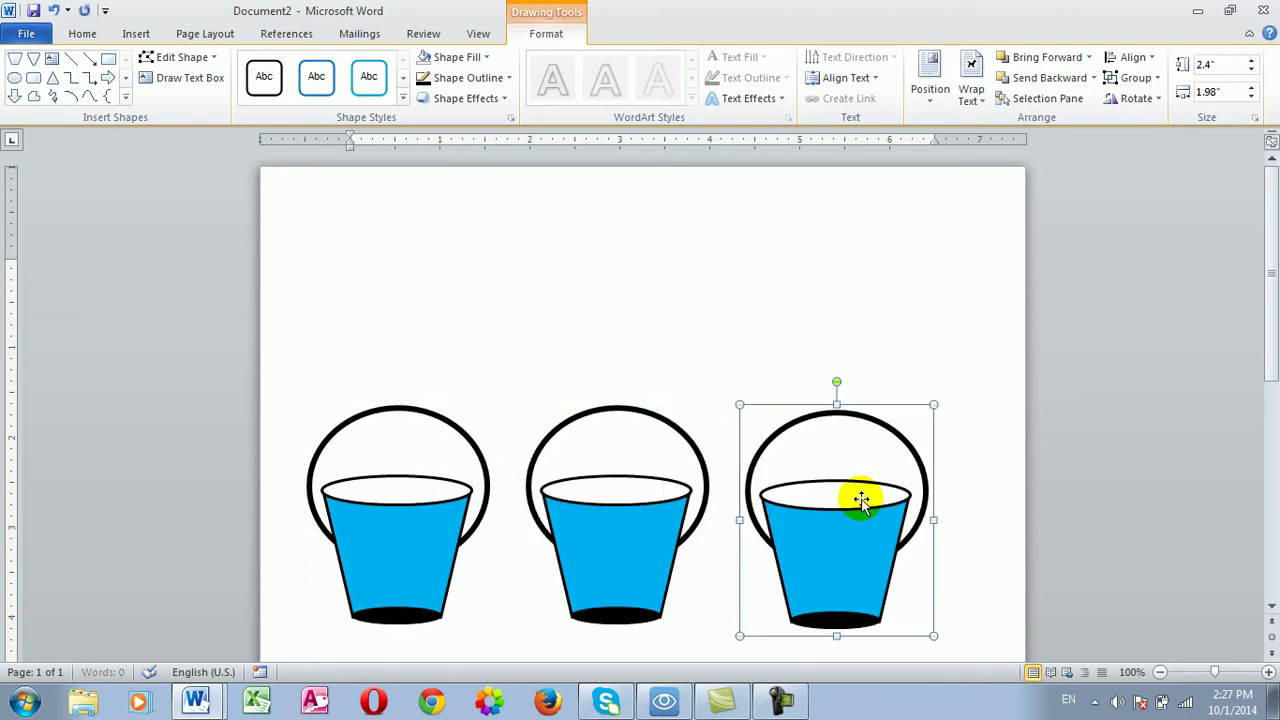
pyautogui.click(655, 358)
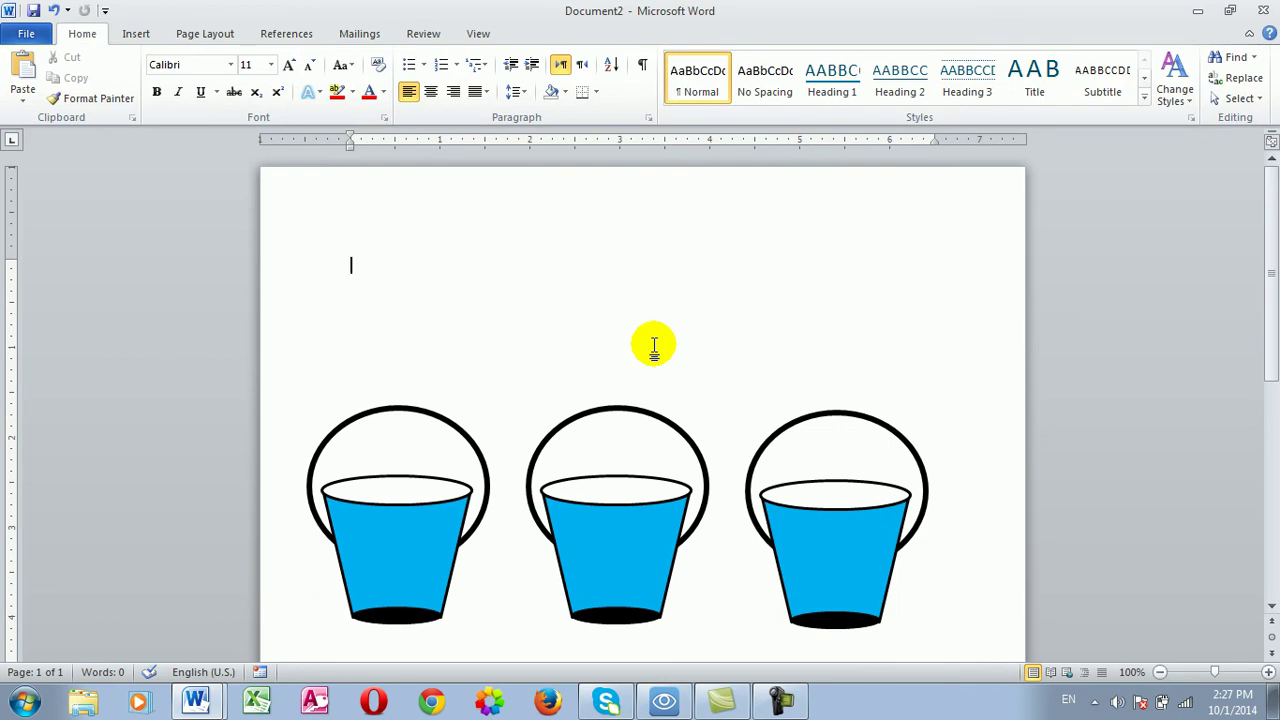
# Look at the Afghan Color Lab document, then create a new blank document with Ctrl+N
pyautogui.click(200, 700)
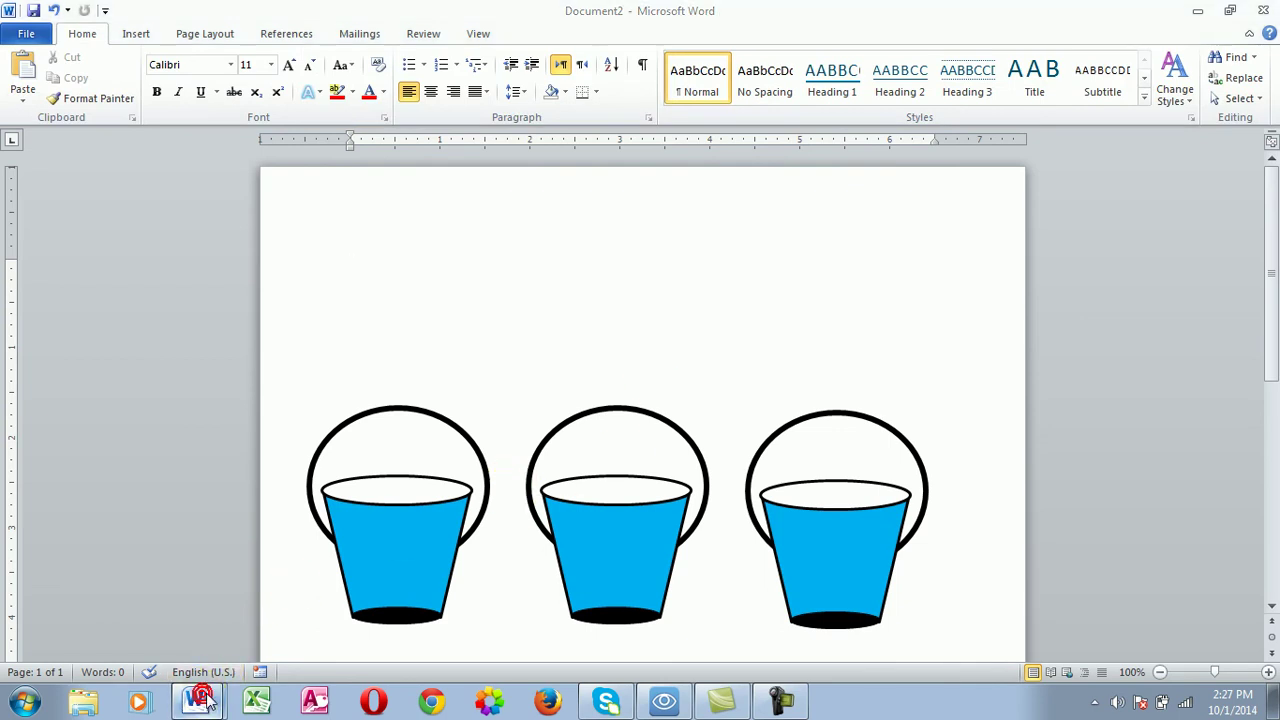
pyautogui.click(245, 622)
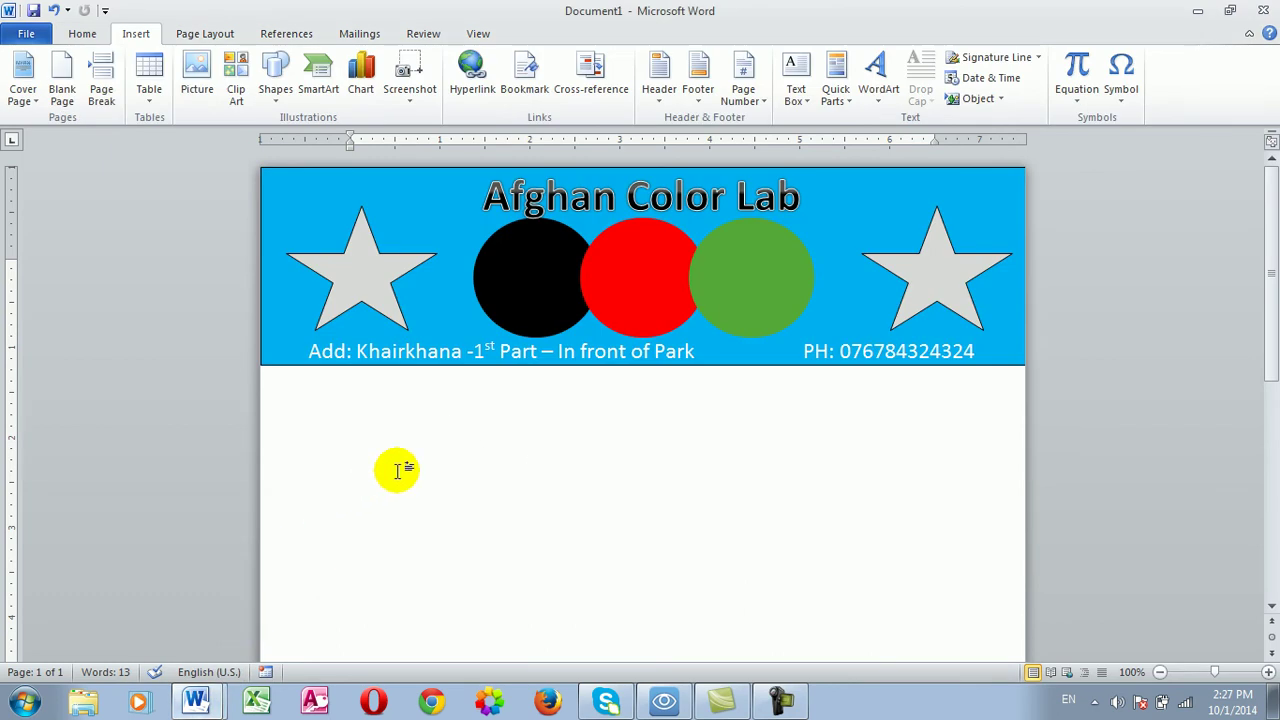
pyautogui.click(195, 700)
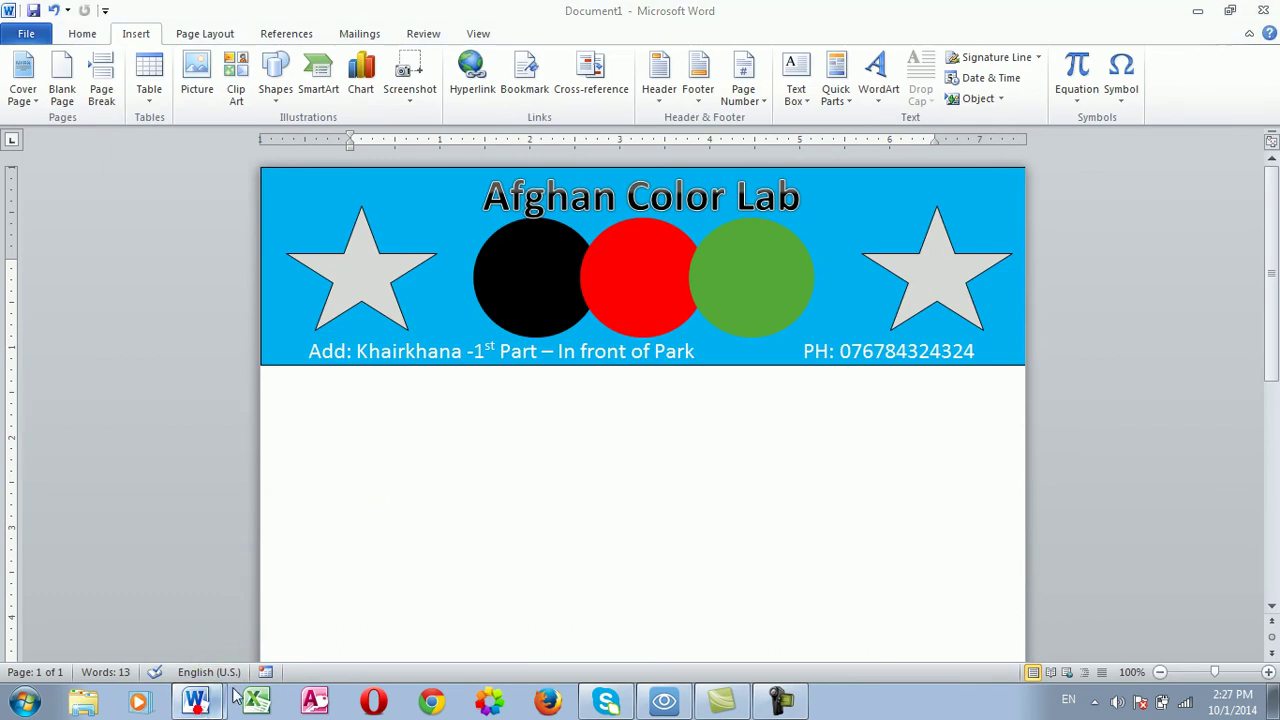
pyautogui.click(405, 503)
pyautogui.hotkey('ctrl', 'n')
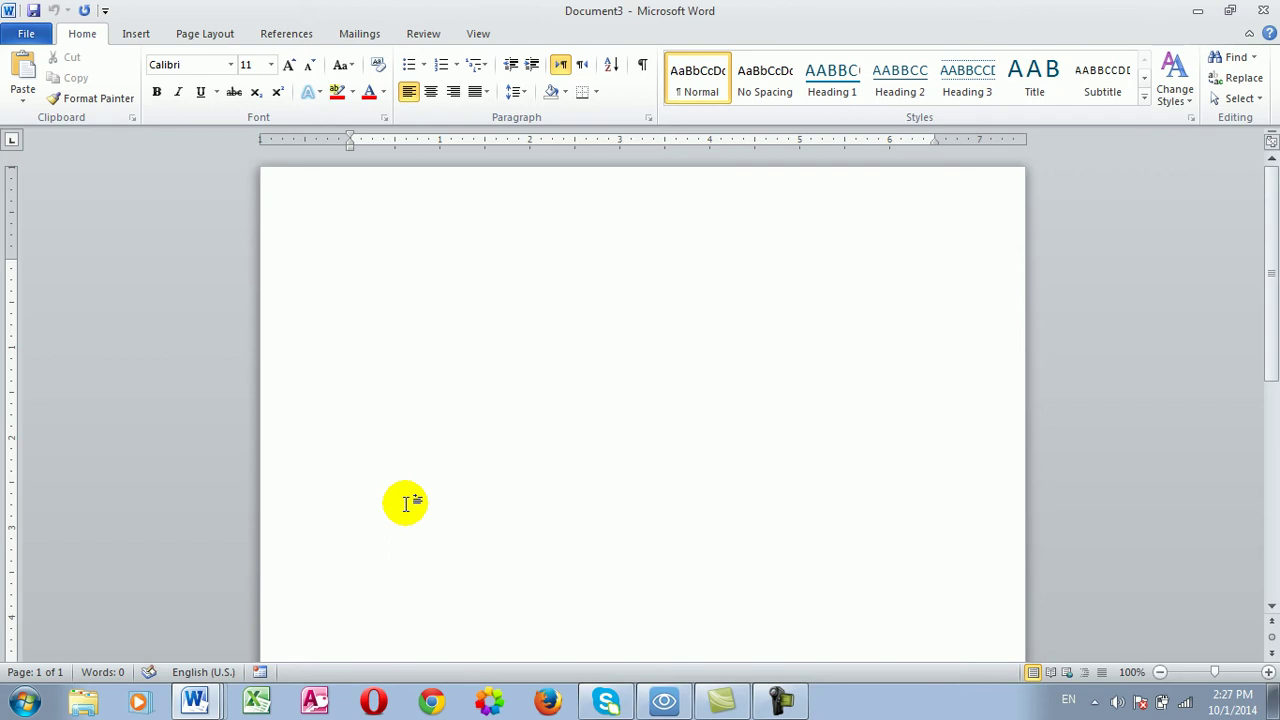
# Draw a rectangle over the page and stretch it to about 11.21" by 8.49"
pyautogui.click(133, 30)
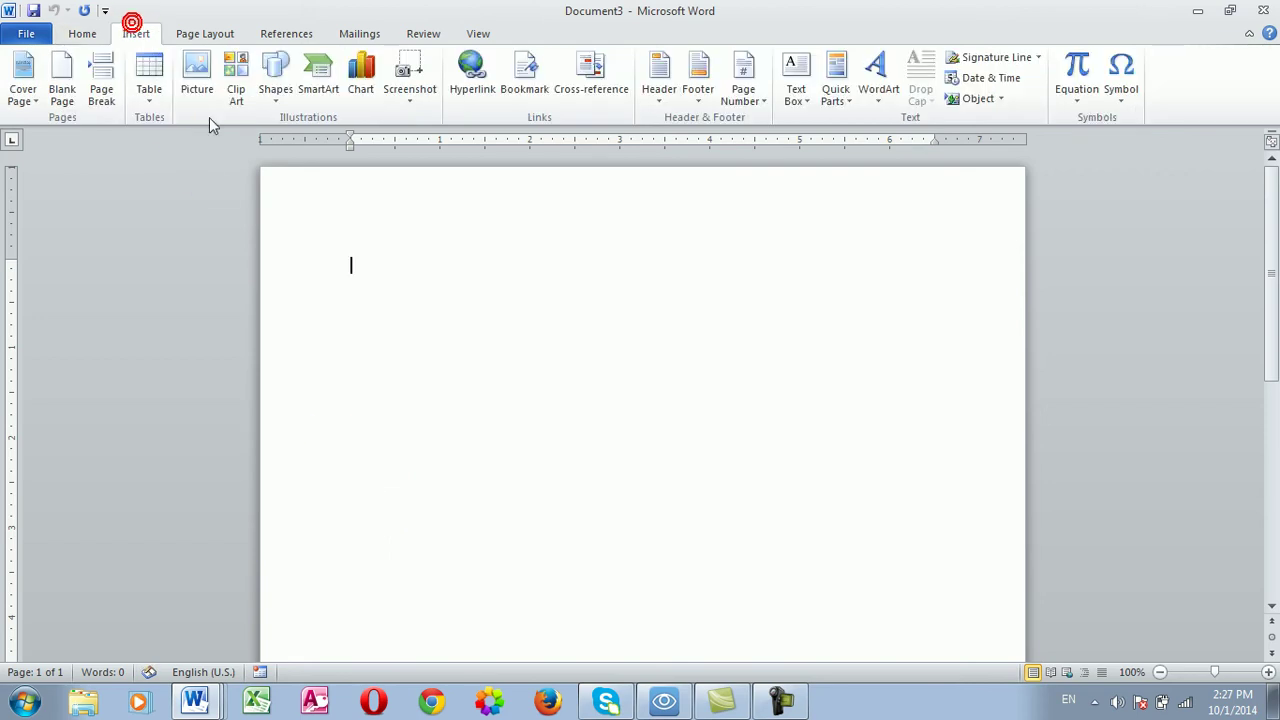
pyautogui.click(283, 90)
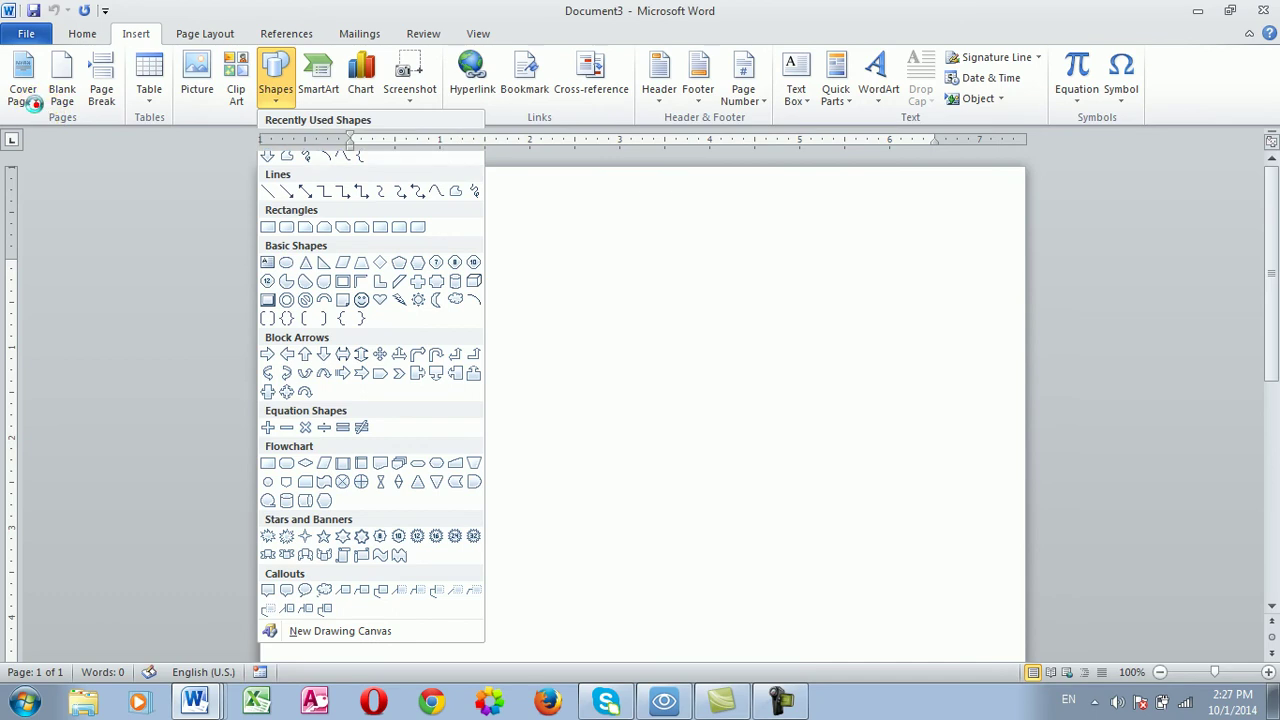
pyautogui.click(35, 103)
pyautogui.click(36, 108)
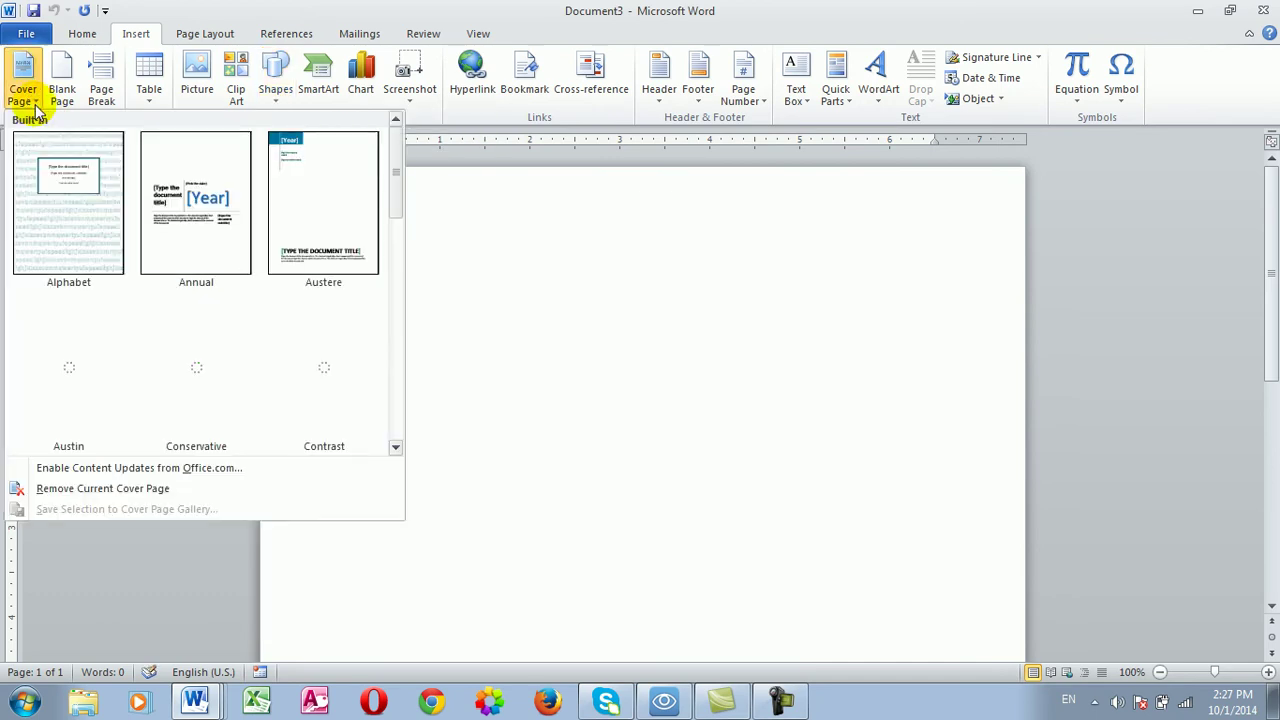
pyautogui.click(513, 203)
pyautogui.click(276, 78)
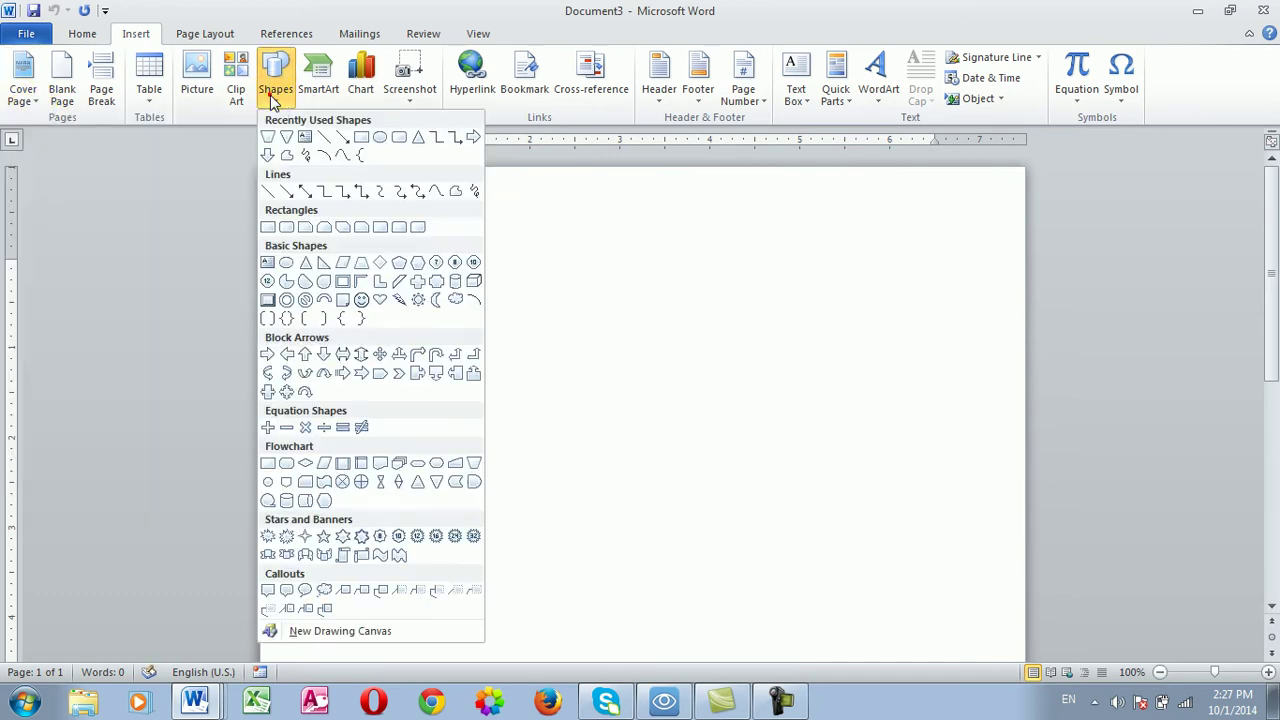
pyautogui.click(357, 134)
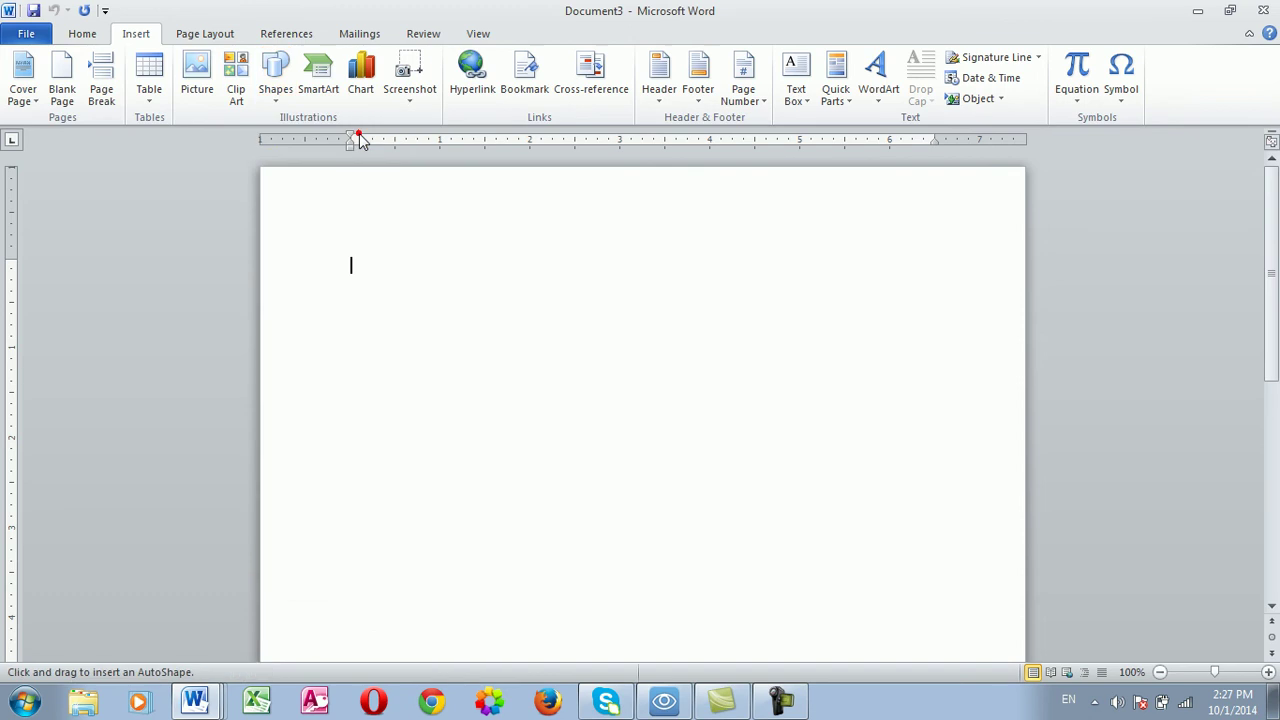
pyautogui.click(259, 167)
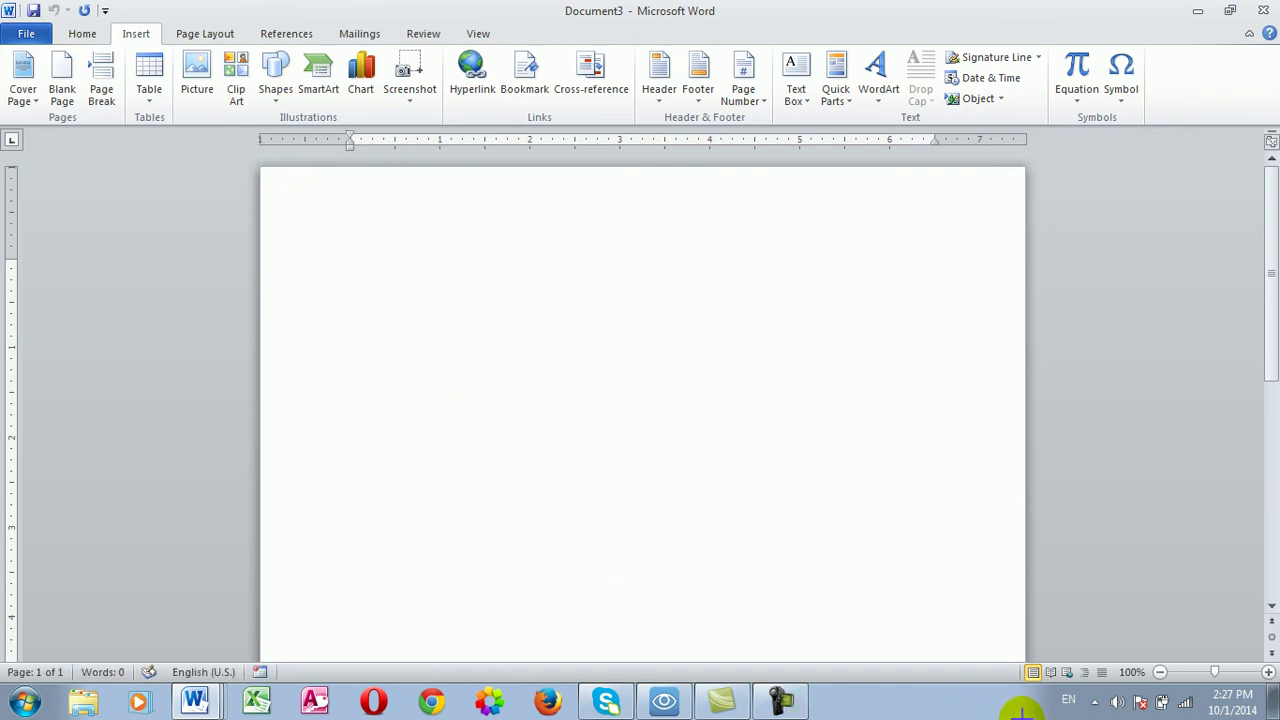
pyautogui.moveTo(1022, 709); pyautogui.dragTo(1023, 708)
pyautogui.moveTo(1272, 362); pyautogui.dragTo(1275, 570)
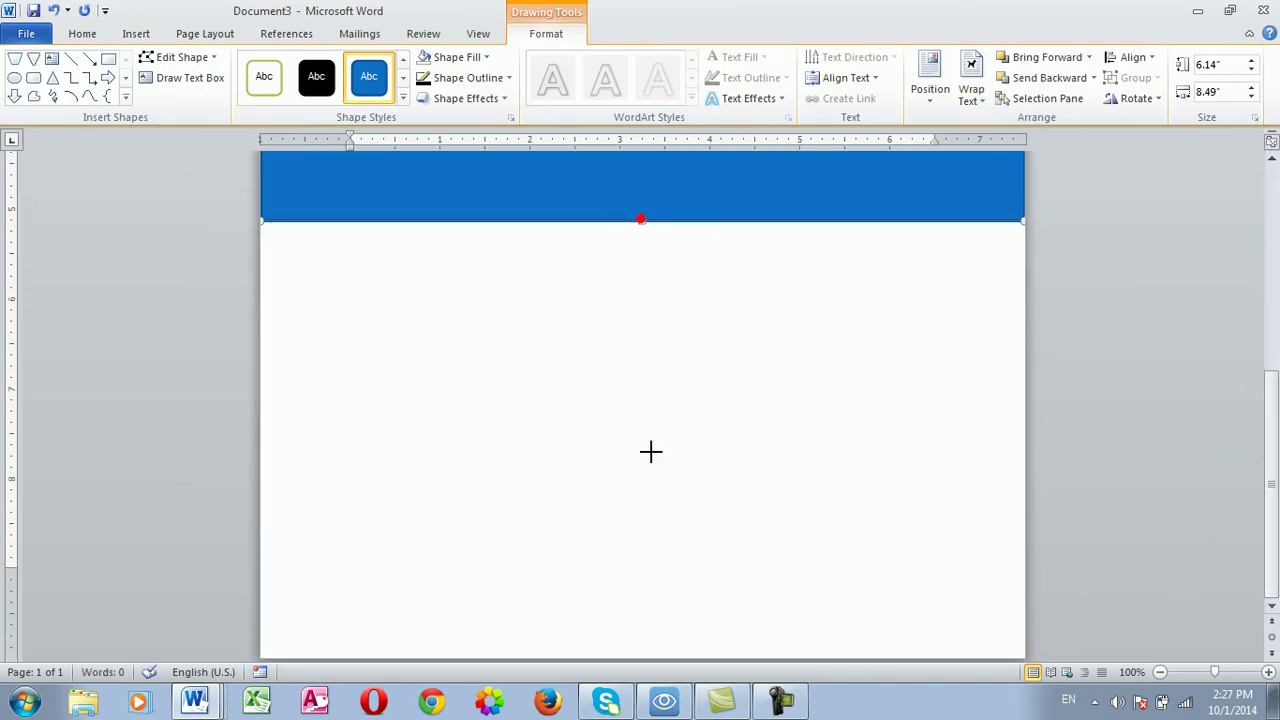
pyautogui.scroll(-1, 665, 650)
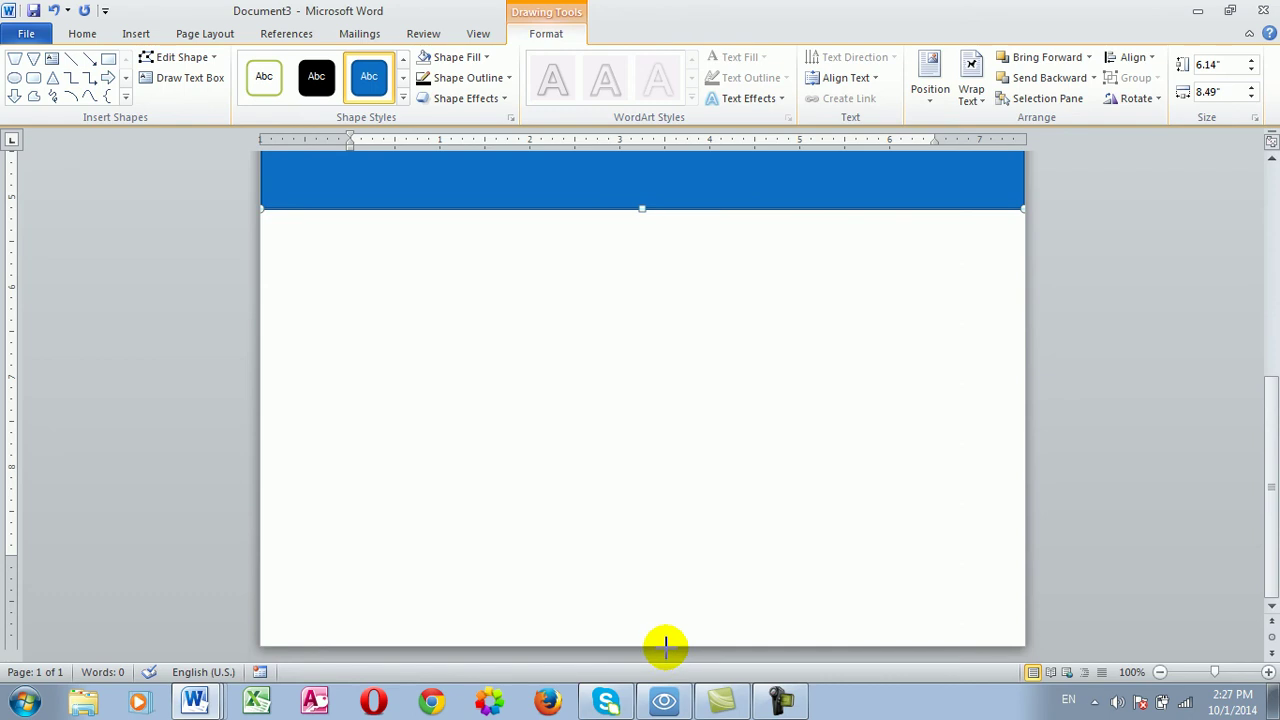
pyautogui.moveTo(665, 647); pyautogui.dragTo(663, 646)
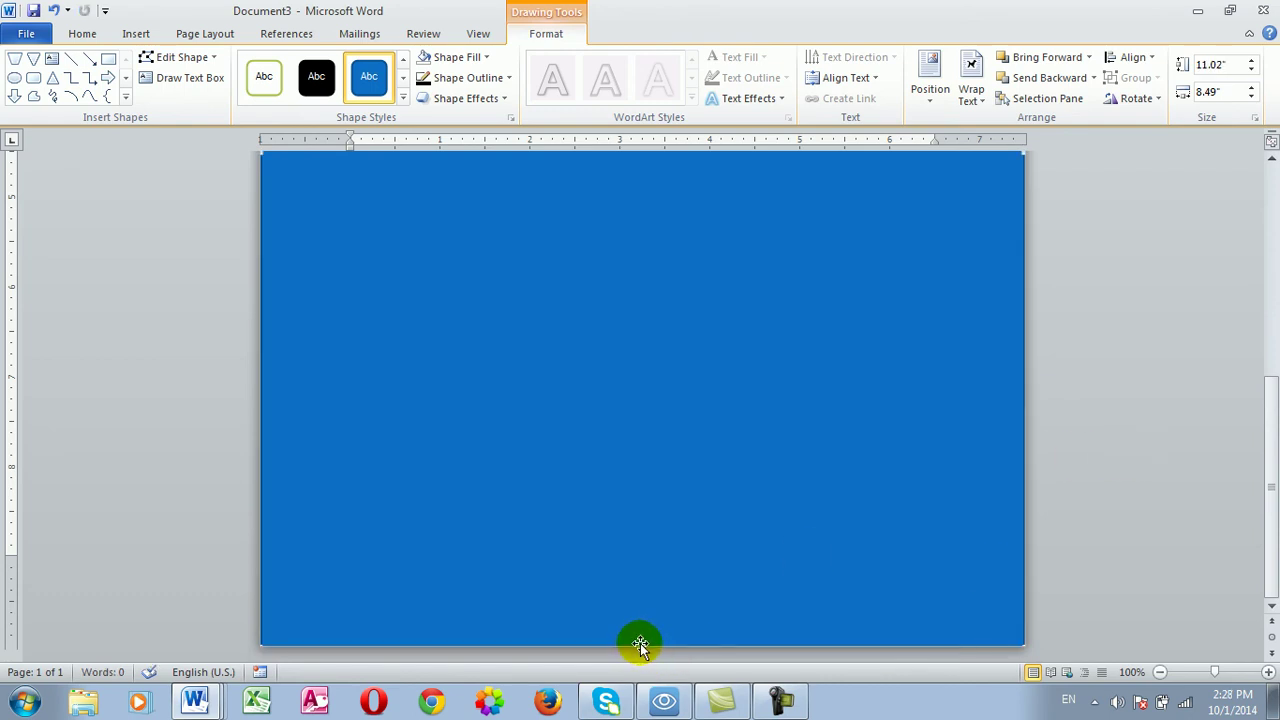
pyautogui.moveTo(641, 645); pyautogui.dragTo(1269, 463)
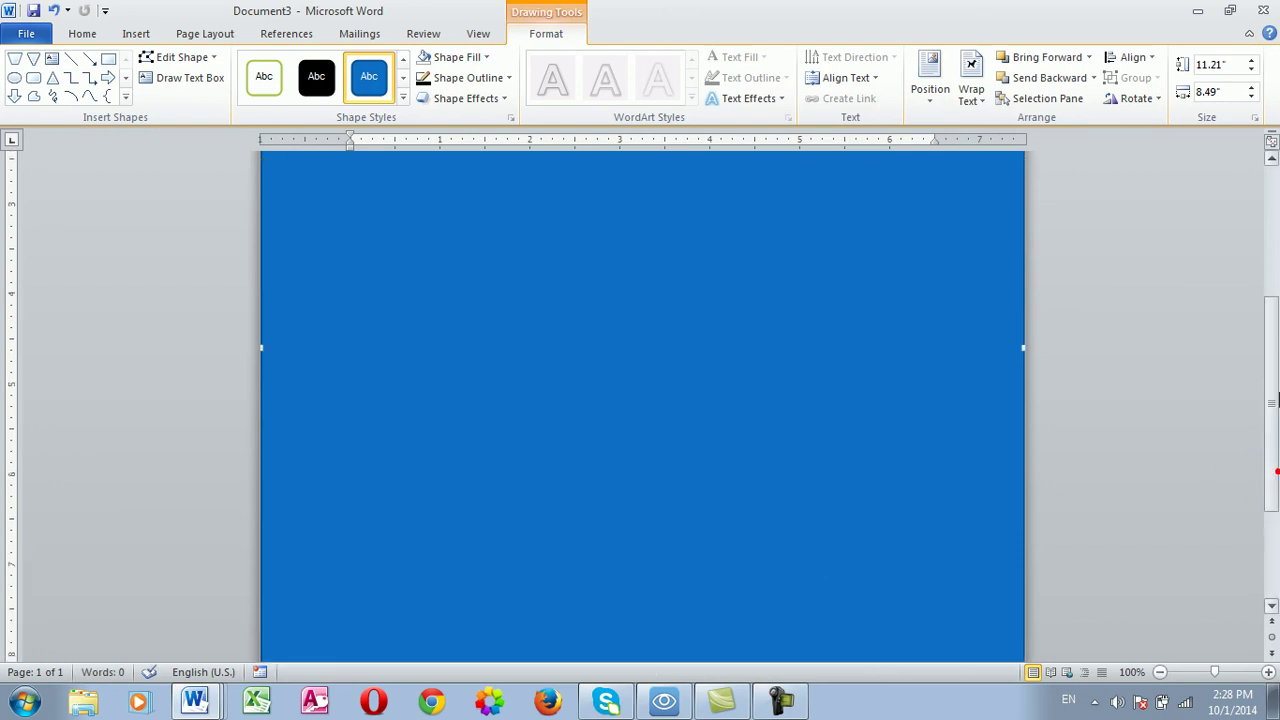
# Fill the rectangle with a custom red-orange colour
pyautogui.click(462, 58)
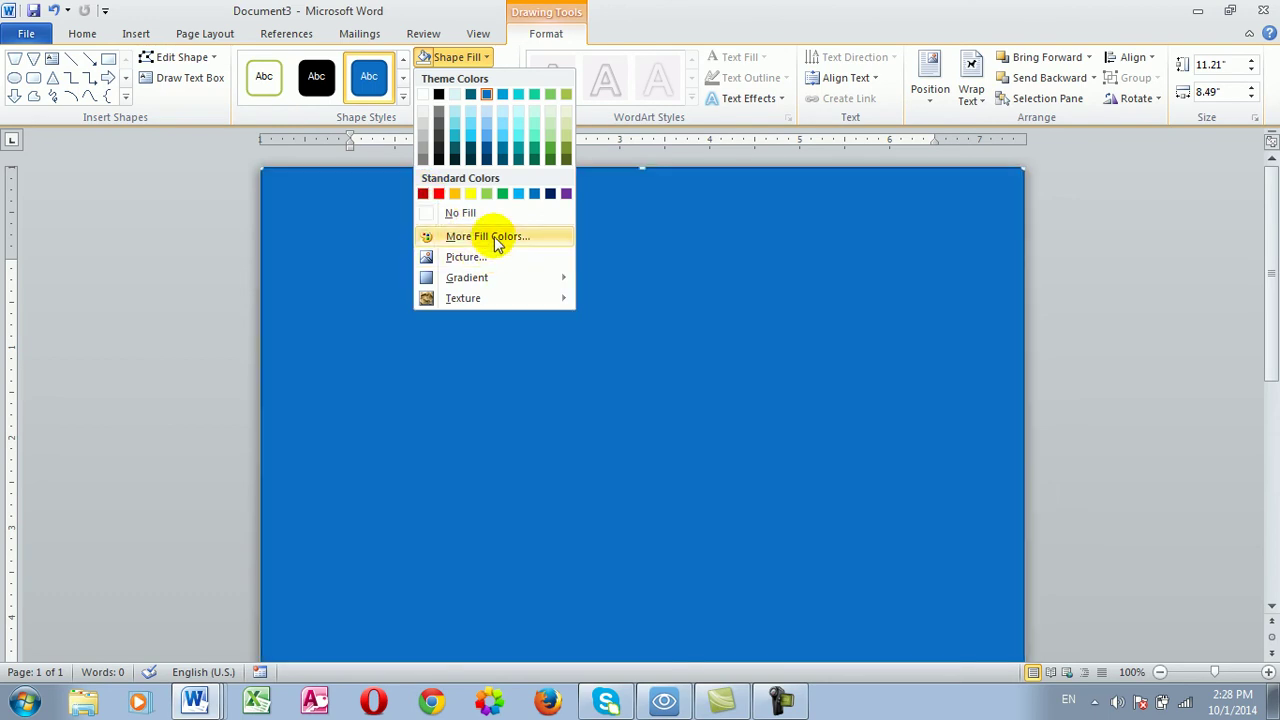
pyautogui.click(494, 236)
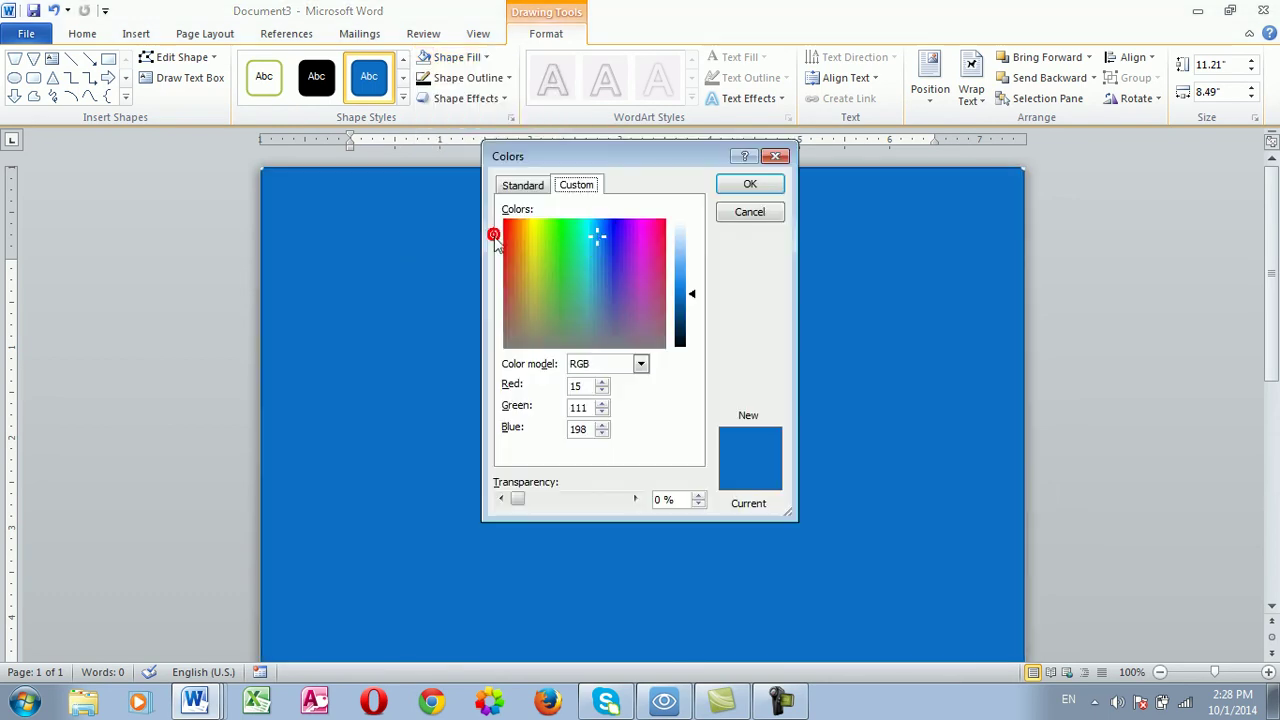
pyautogui.moveTo(592, 228); pyautogui.dragTo(514, 255)
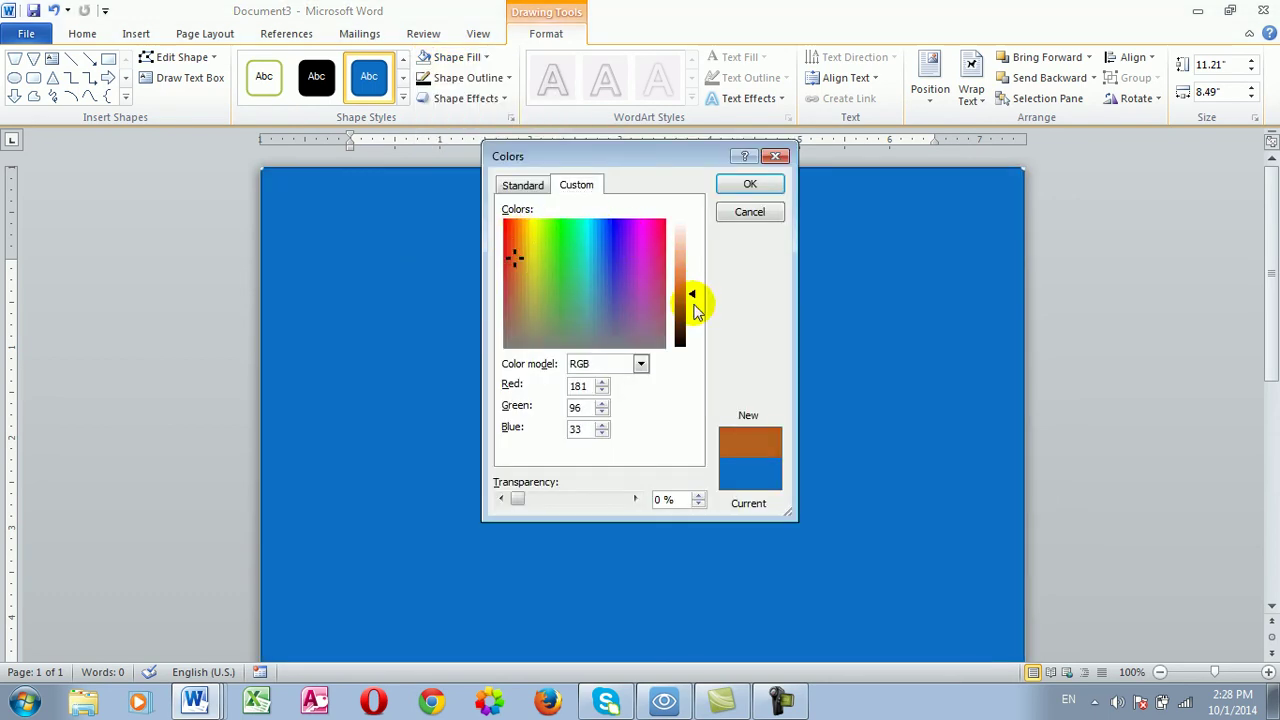
pyautogui.moveTo(692, 293); pyautogui.dragTo(691, 287)
pyautogui.click(508, 234)
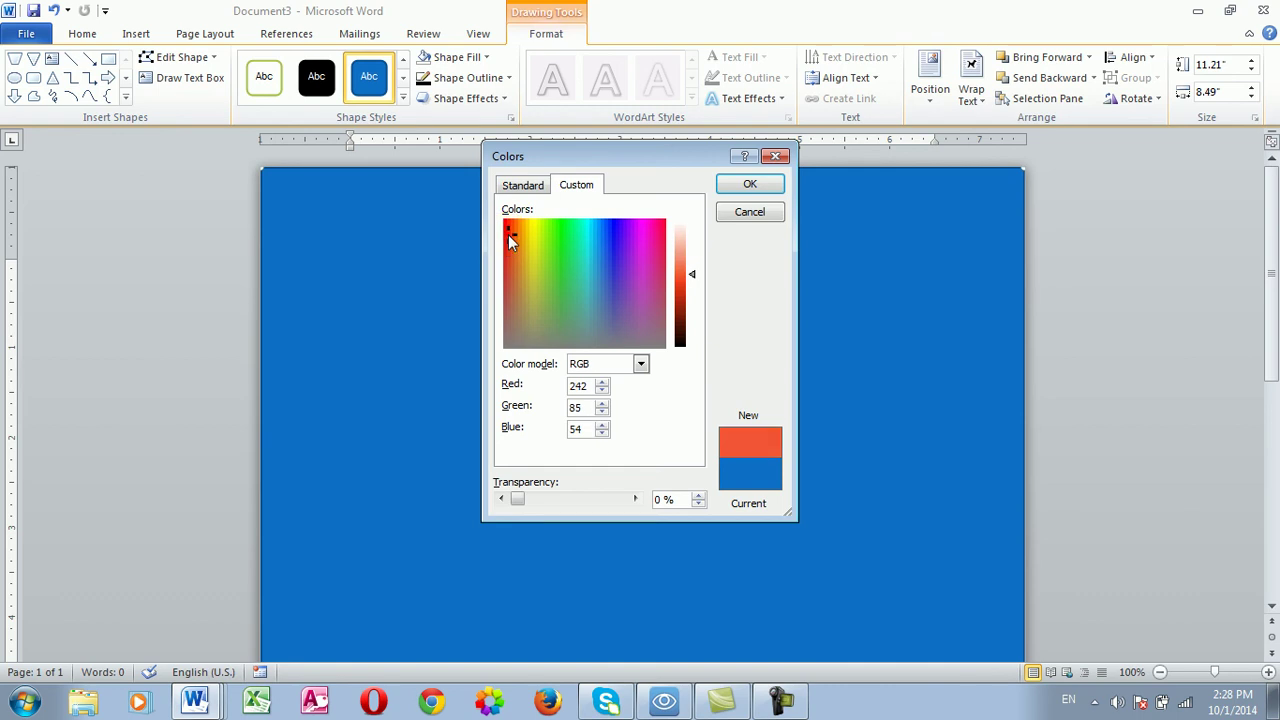
pyautogui.press('Return')
# Change the rectangle's fill to a custom dark red, RGB 185, 19, 31
pyautogui.click(486, 57)
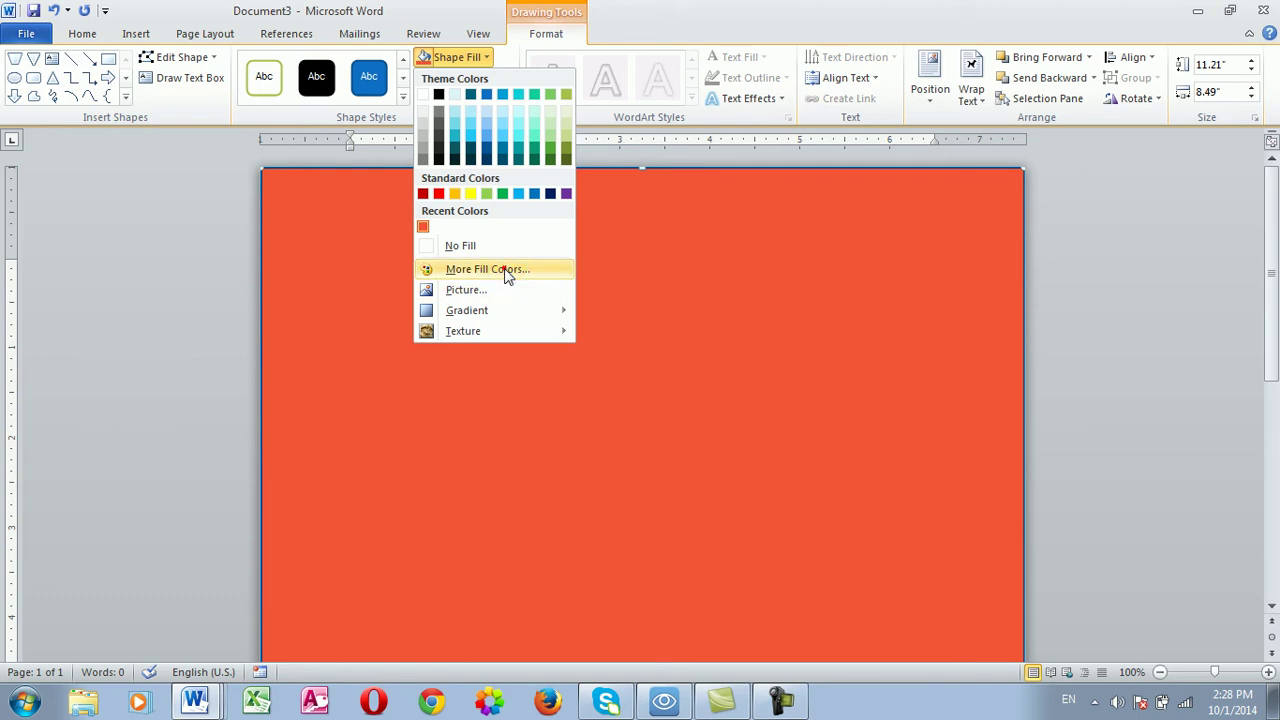
pyautogui.click(507, 270)
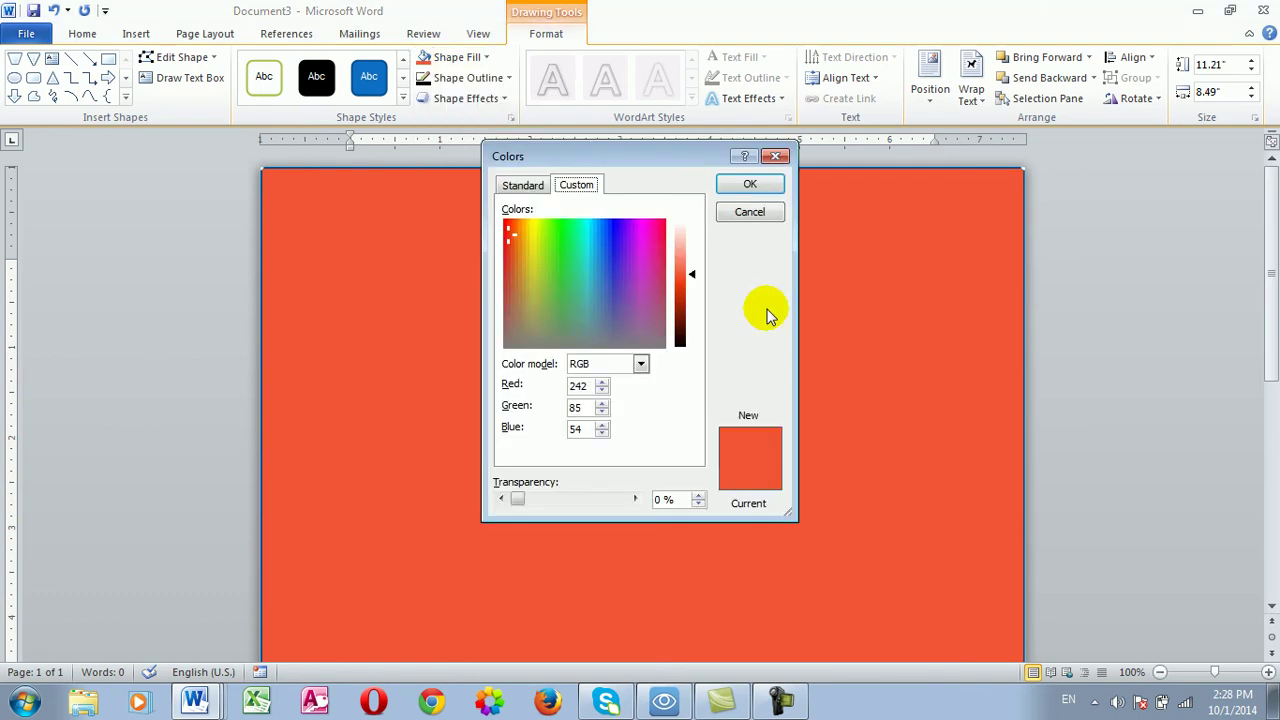
pyautogui.click(684, 297)
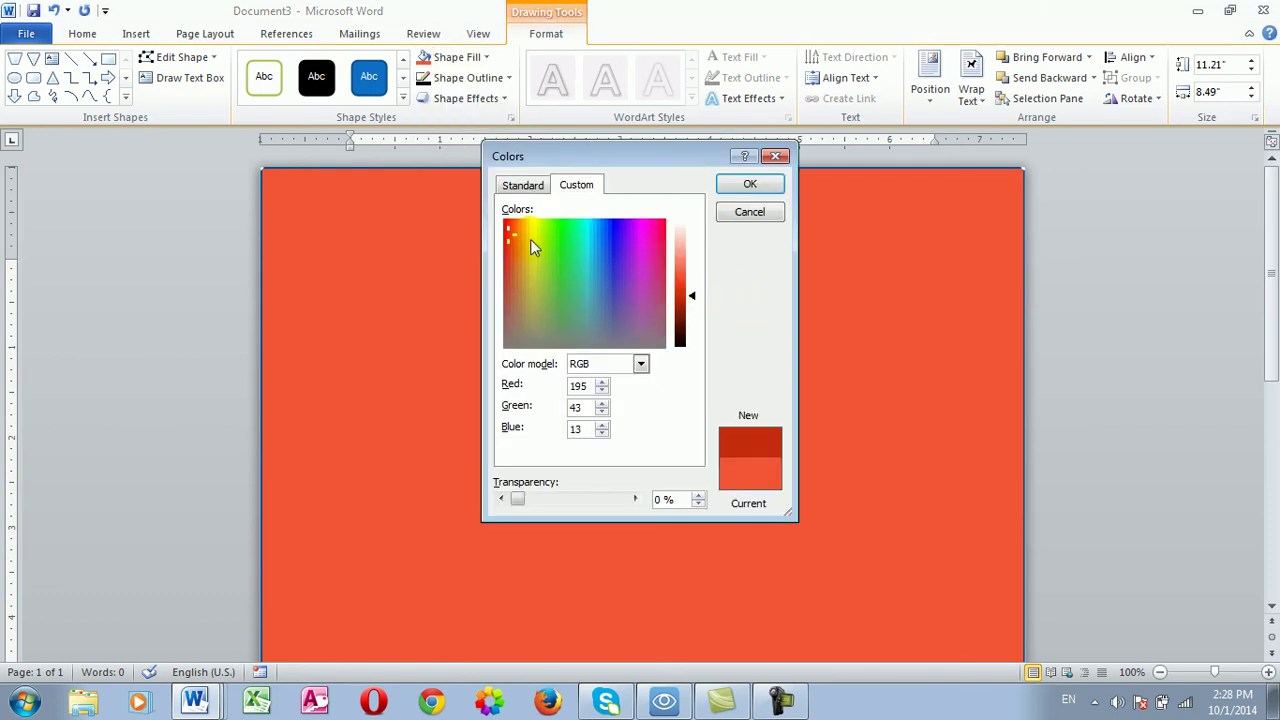
pyautogui.moveTo(508, 246); pyautogui.dragTo(511, 243)
pyautogui.click(695, 300)
pyautogui.click(689, 308)
pyautogui.click(694, 301)
pyautogui.click(510, 228)
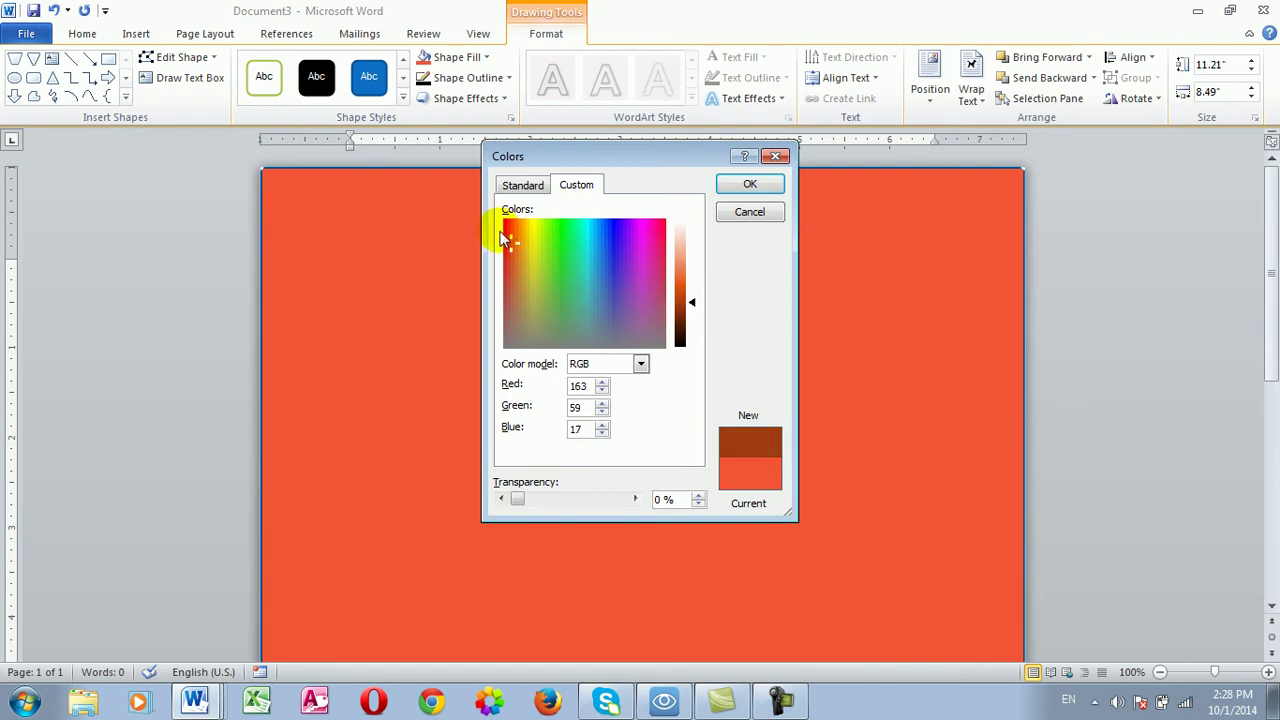
pyautogui.click(516, 229)
pyautogui.moveTo(514, 232); pyautogui.dragTo(515, 270)
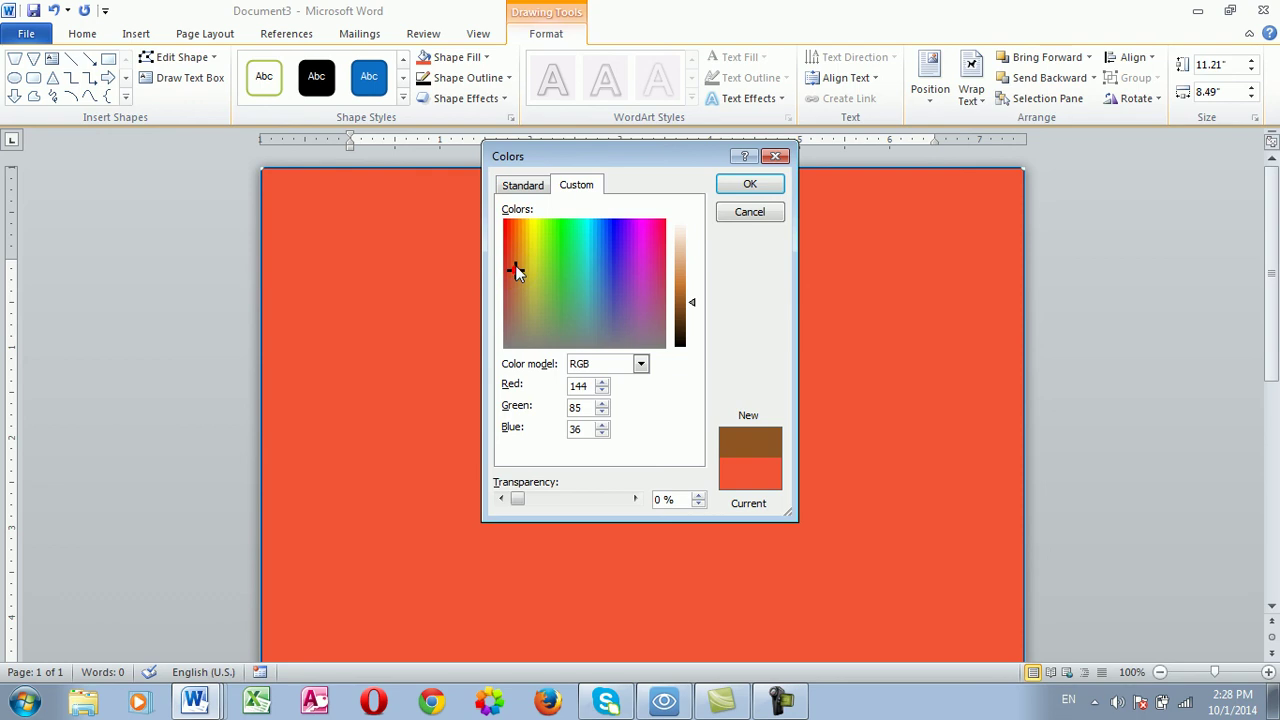
pyautogui.moveTo(691, 302); pyautogui.dragTo(689, 285)
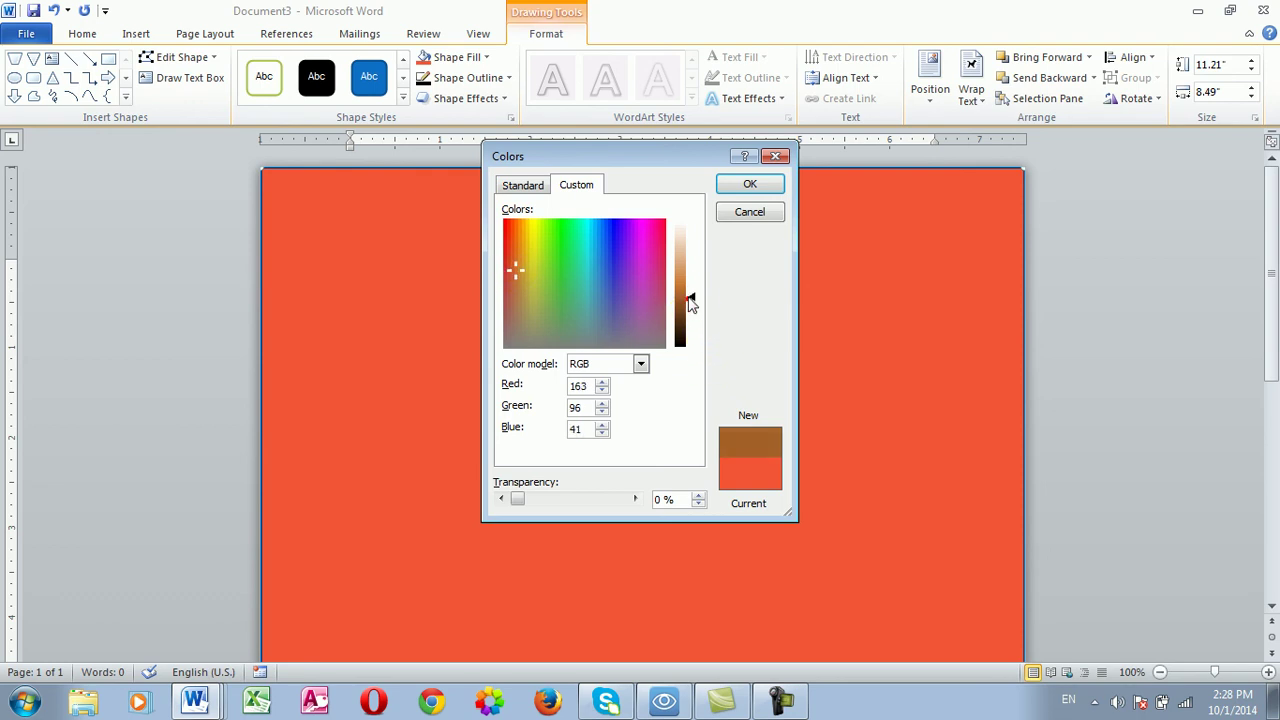
pyautogui.click(659, 240)
pyautogui.moveTo(667, 237); pyautogui.dragTo(662, 244)
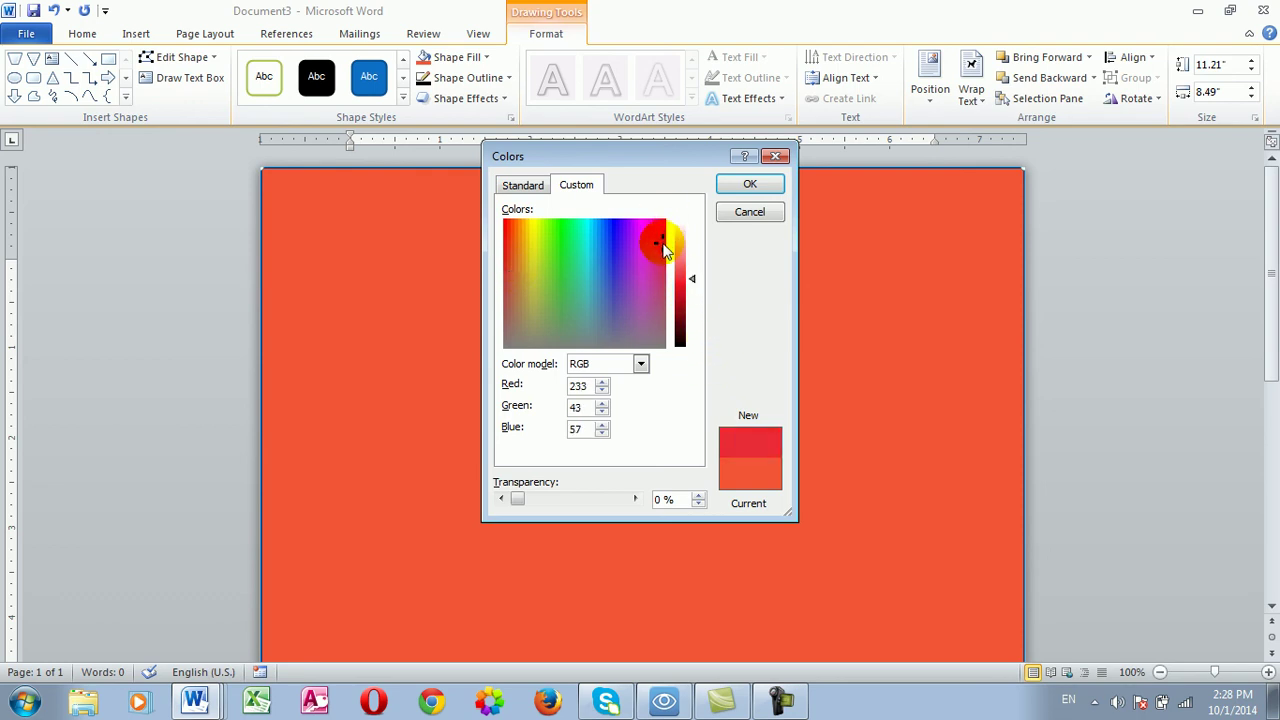
pyautogui.moveTo(697, 285); pyautogui.dragTo(696, 296)
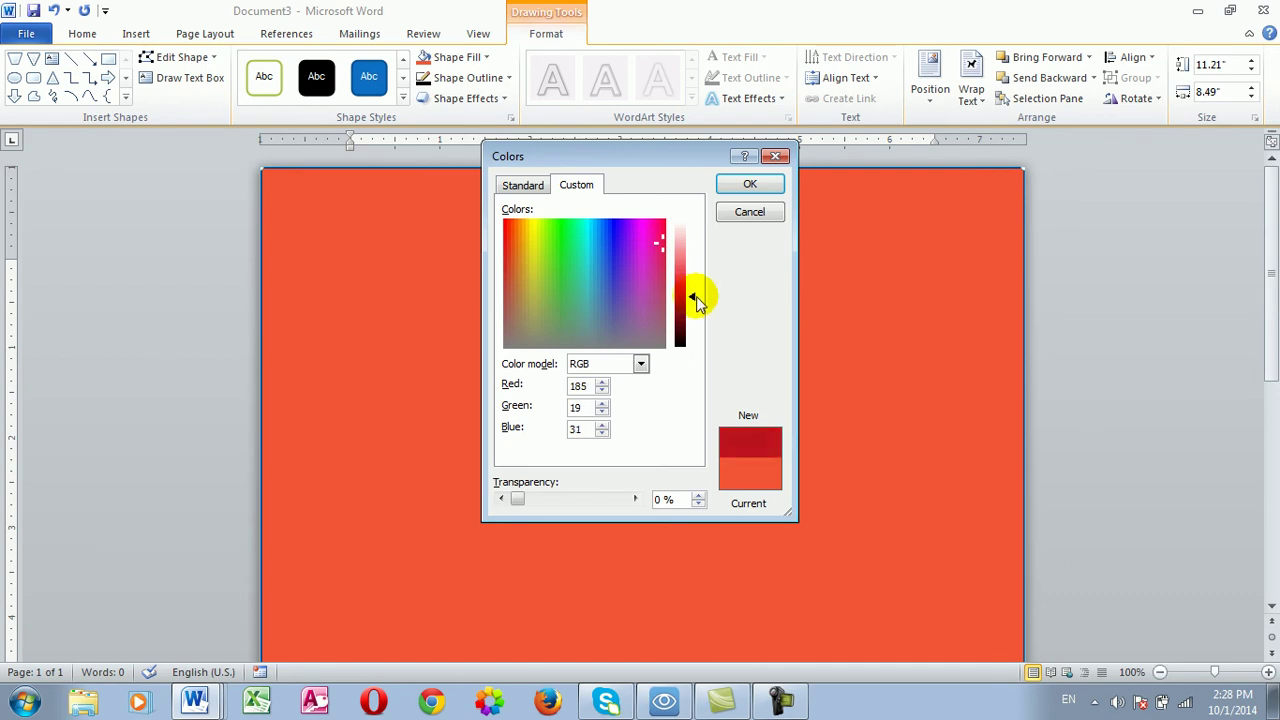
pyautogui.click(762, 188)
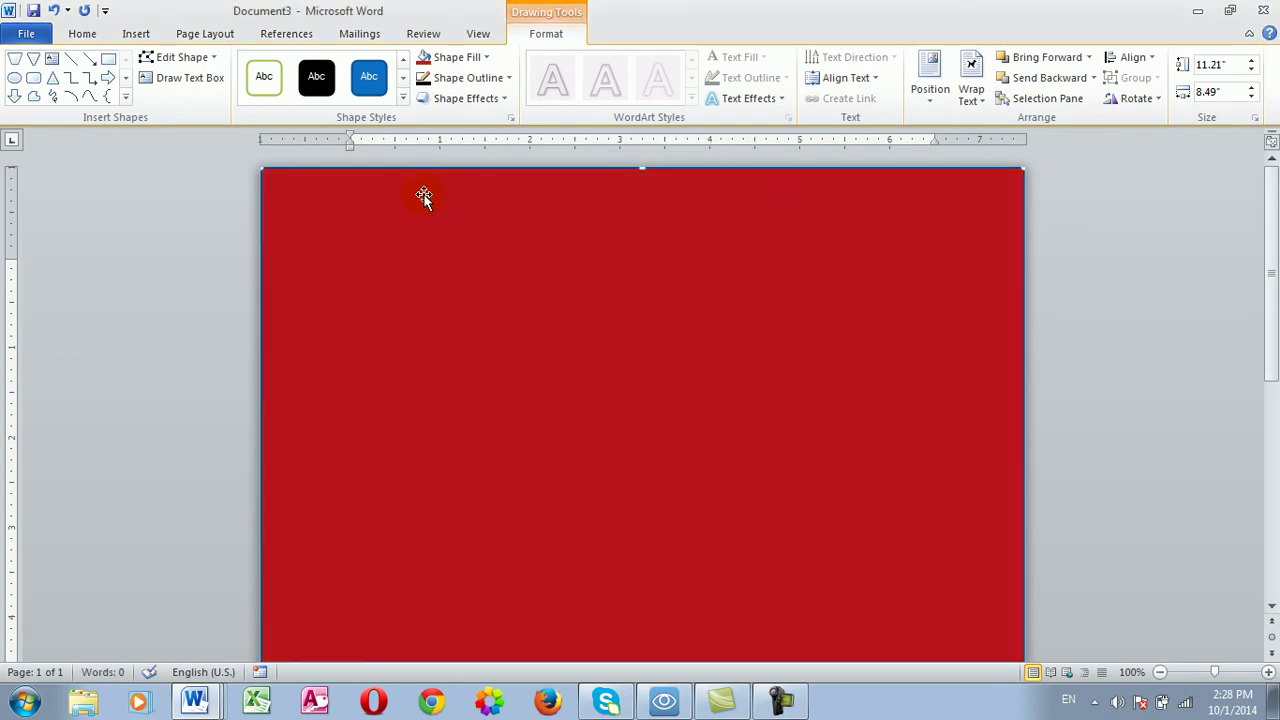
# Remove the red rectangle's outline
pyautogui.click(455, 79)
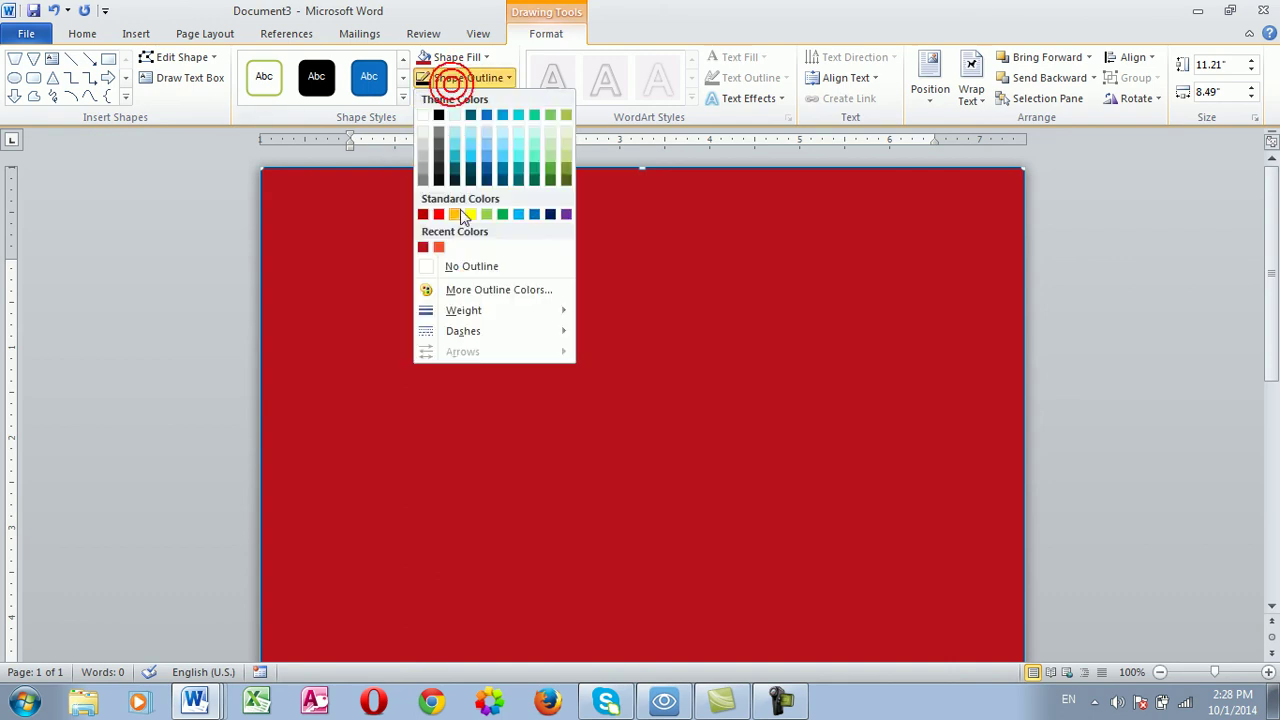
pyautogui.click(468, 268)
pyautogui.click(1107, 317)
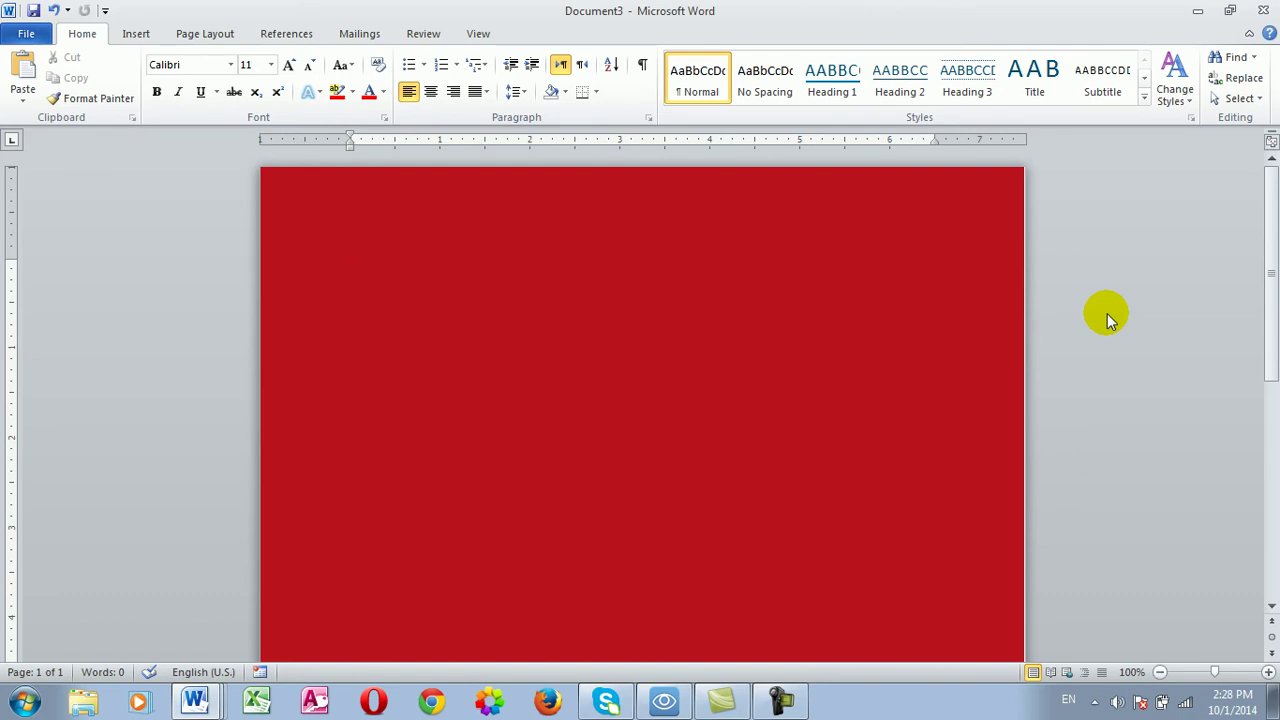
# Draw a rectangle over the lower part of the red page and remove its outline
pyautogui.click(891, 452)
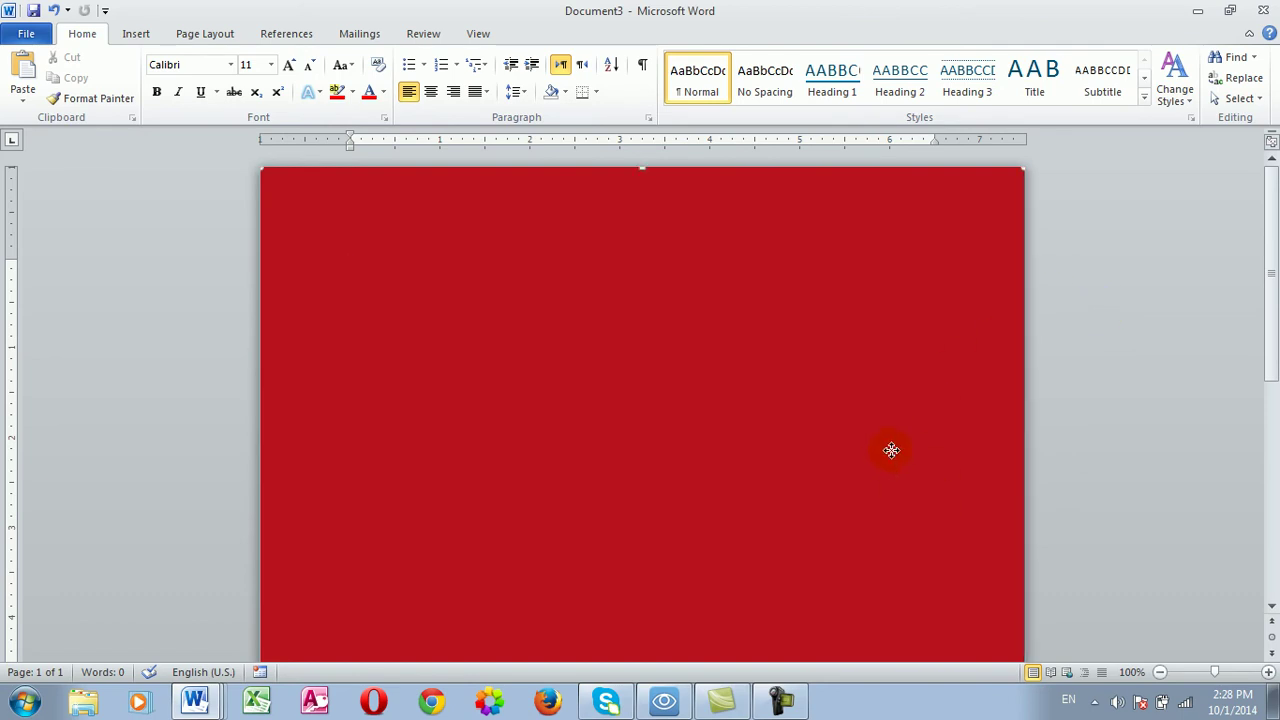
pyautogui.scroll(-1, 1266, 400)
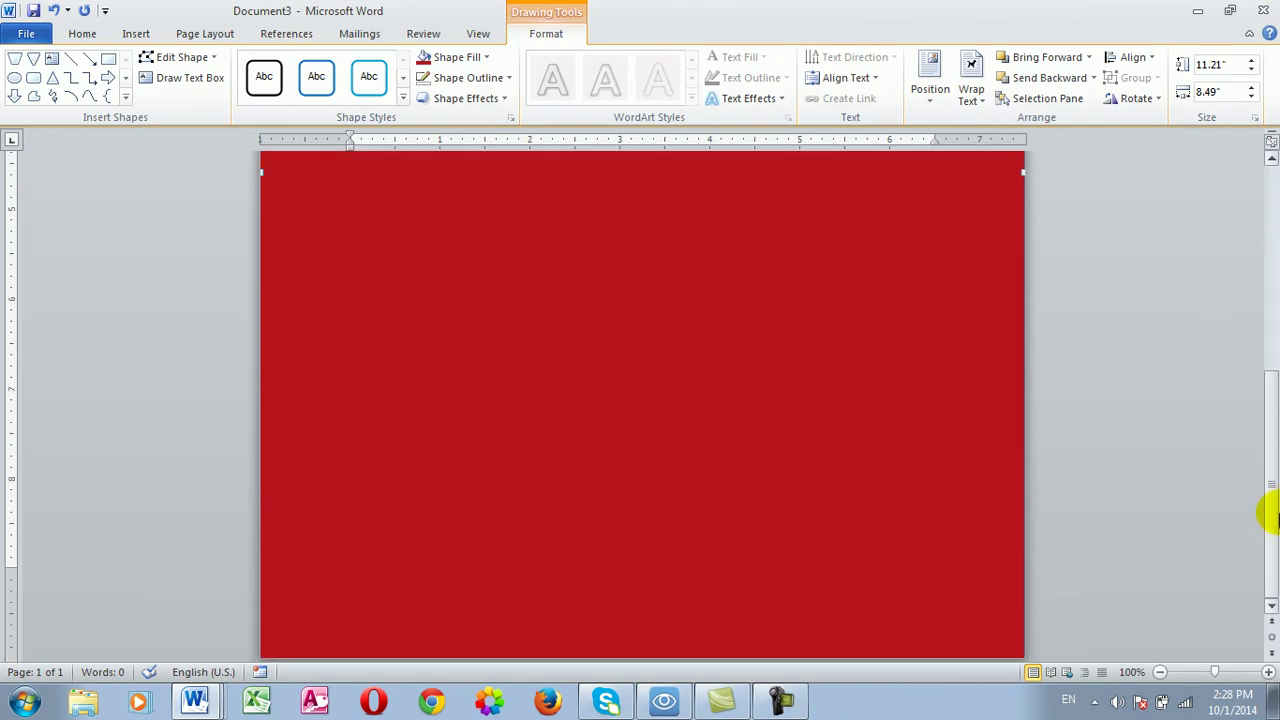
pyautogui.click(1102, 281)
pyautogui.moveTo(1271, 300); pyautogui.dragTo(1270, 535)
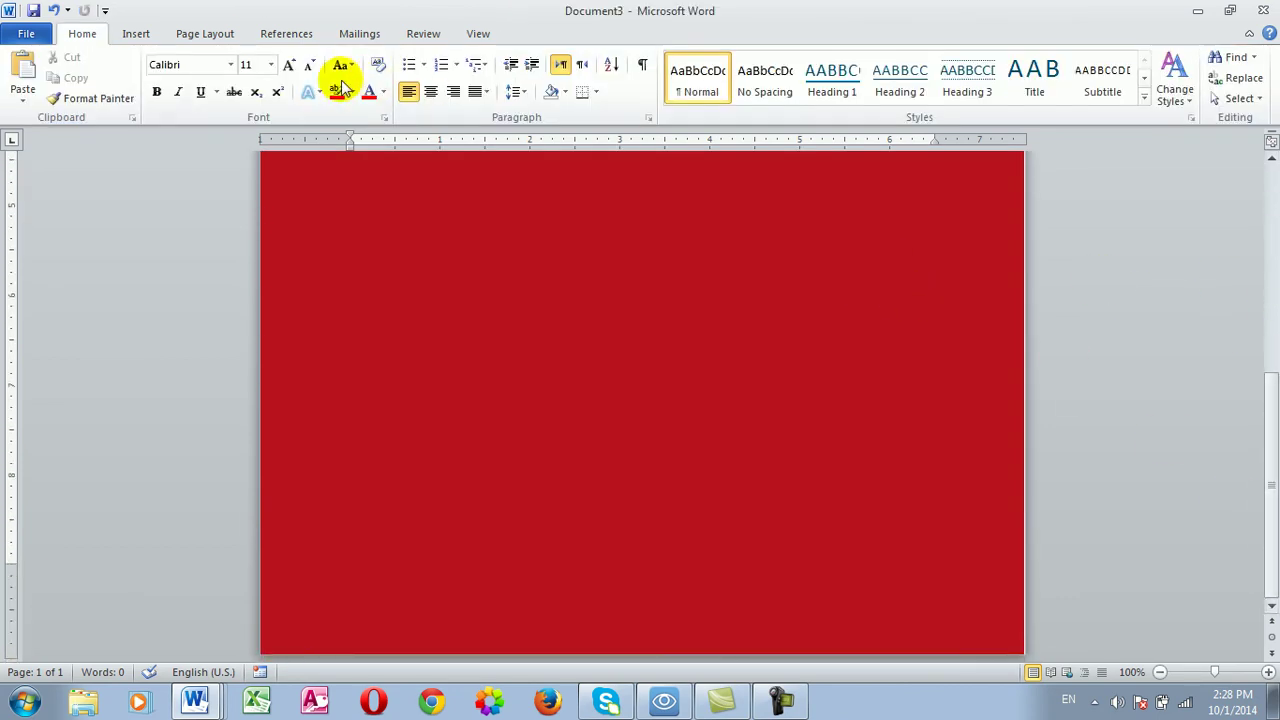
pyautogui.click(136, 33)
pyautogui.click(292, 99)
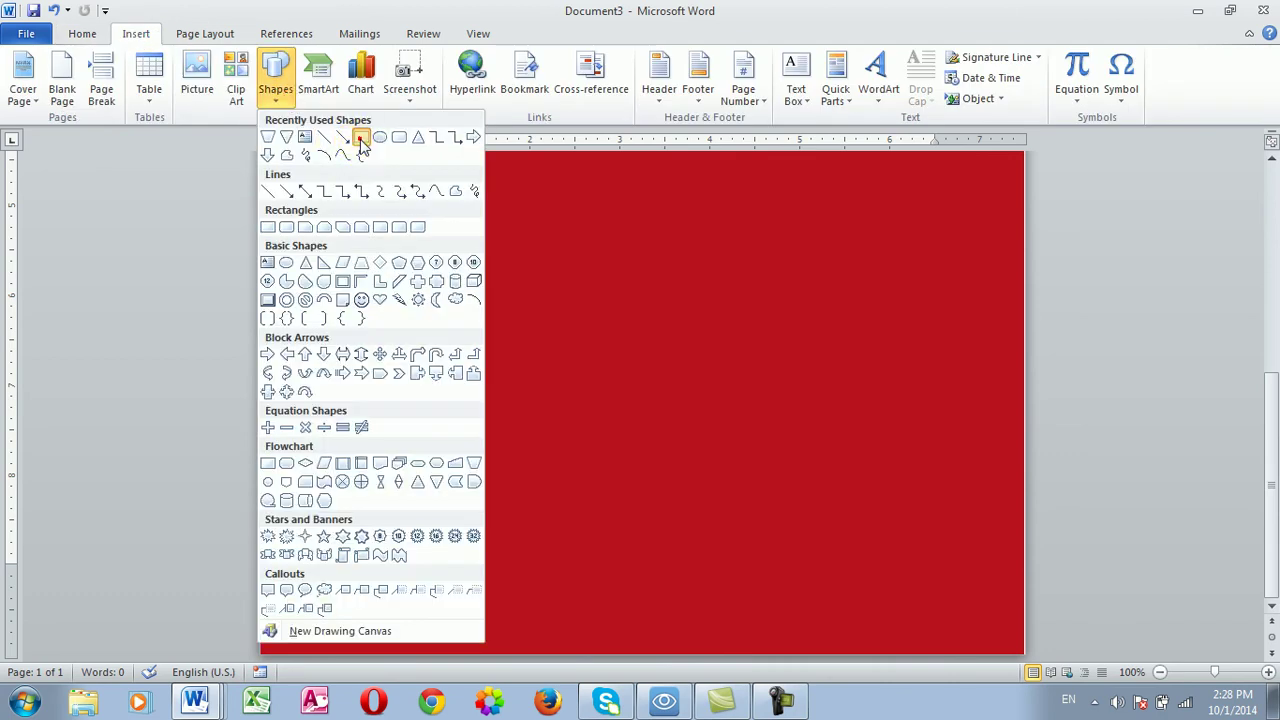
pyautogui.click(357, 137)
pyautogui.click(260, 285)
pyautogui.moveTo(490, 517); pyautogui.dragTo(866, 640)
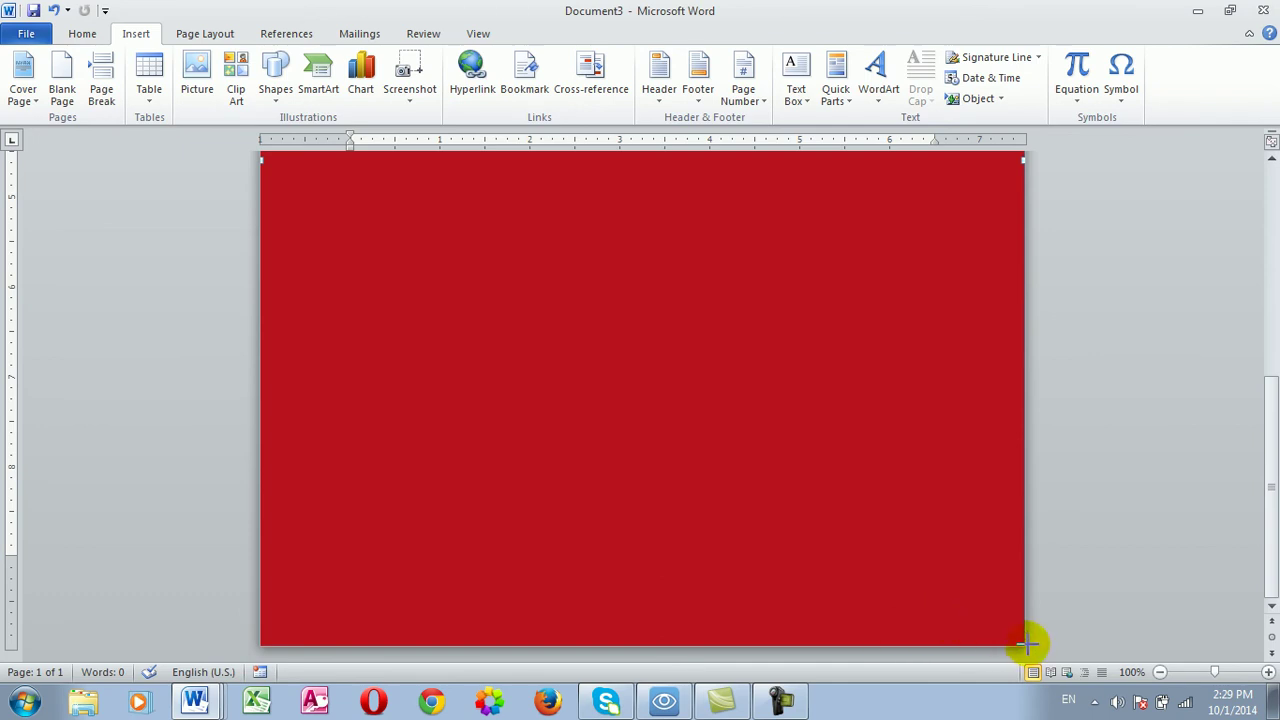
pyautogui.moveTo(1030, 647); pyautogui.dragTo(1025, 646)
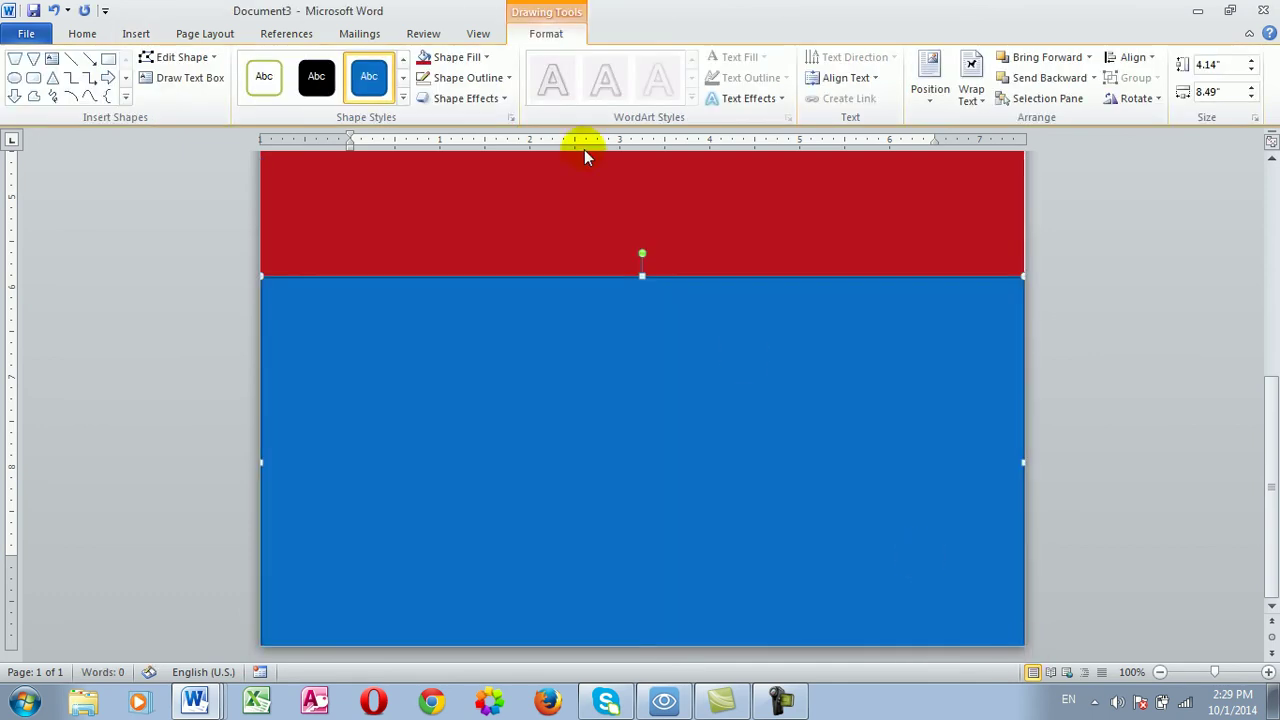
pyautogui.click(455, 78)
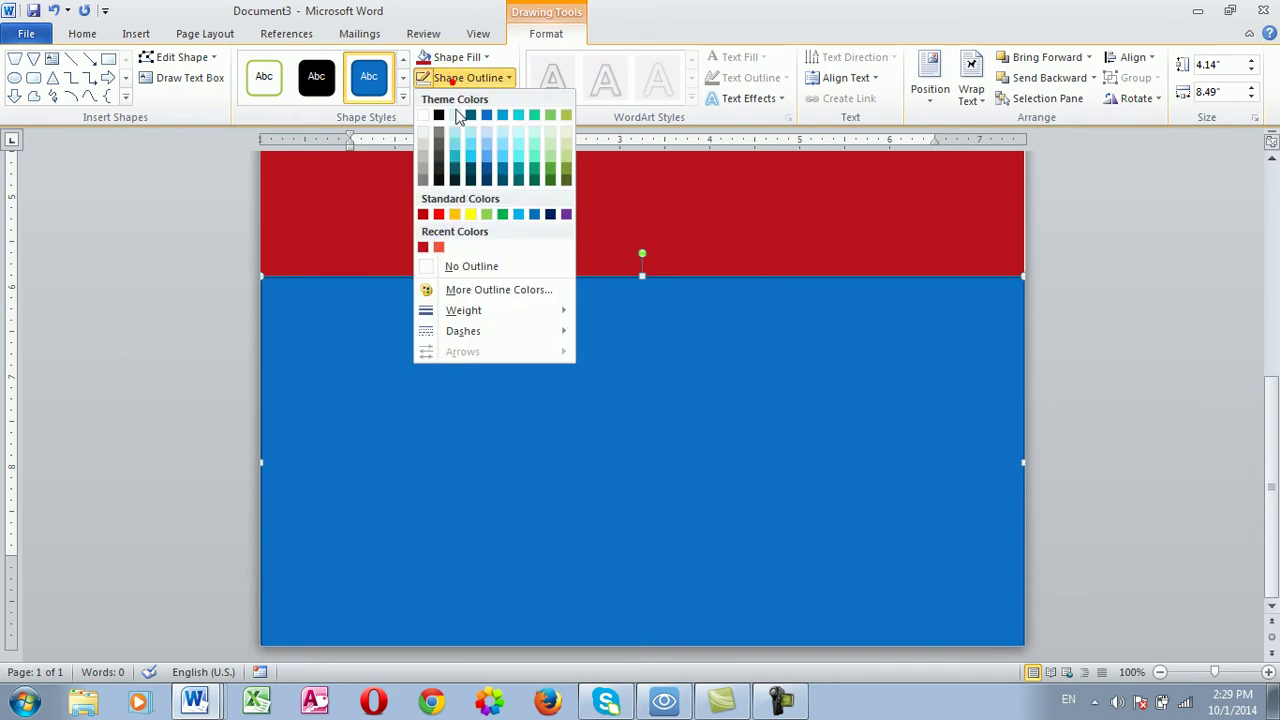
pyautogui.click(471, 263)
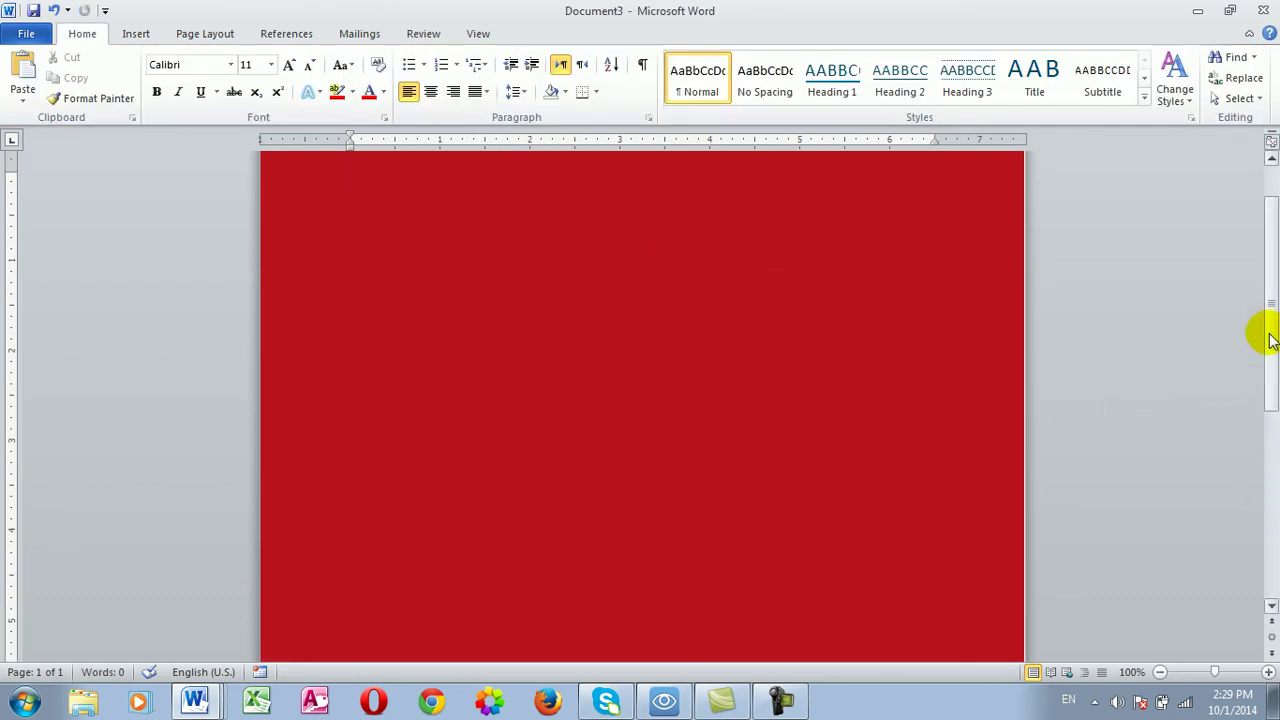
# Raise the blue rectangle's top edge until it is 4.14" by 8.49"
pyautogui.moveTo(1266, 329); pyautogui.dragTo(1266, 289)
pyautogui.moveTo(1266, 506)
pyautogui.mouseDown()
pyautogui.moveTo(1270, 310)
pyautogui.moveTo(1266, 486)
pyautogui.mouseUp()
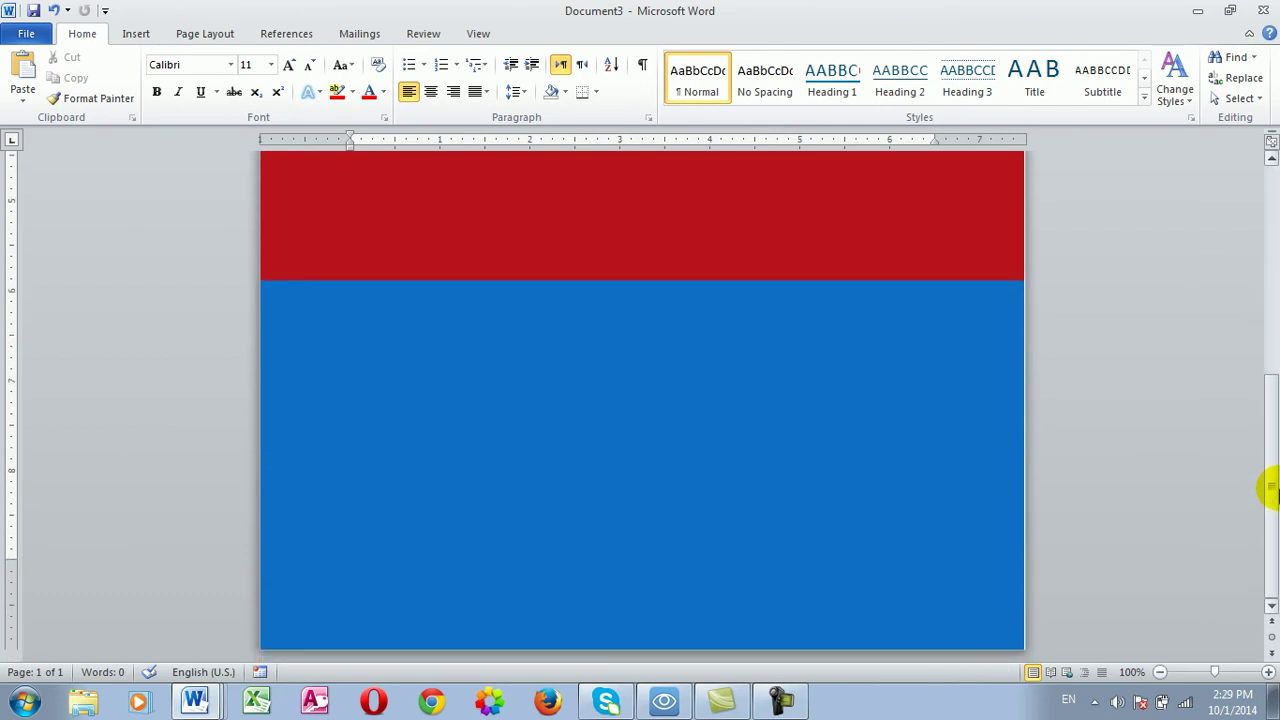
pyautogui.click(990, 416)
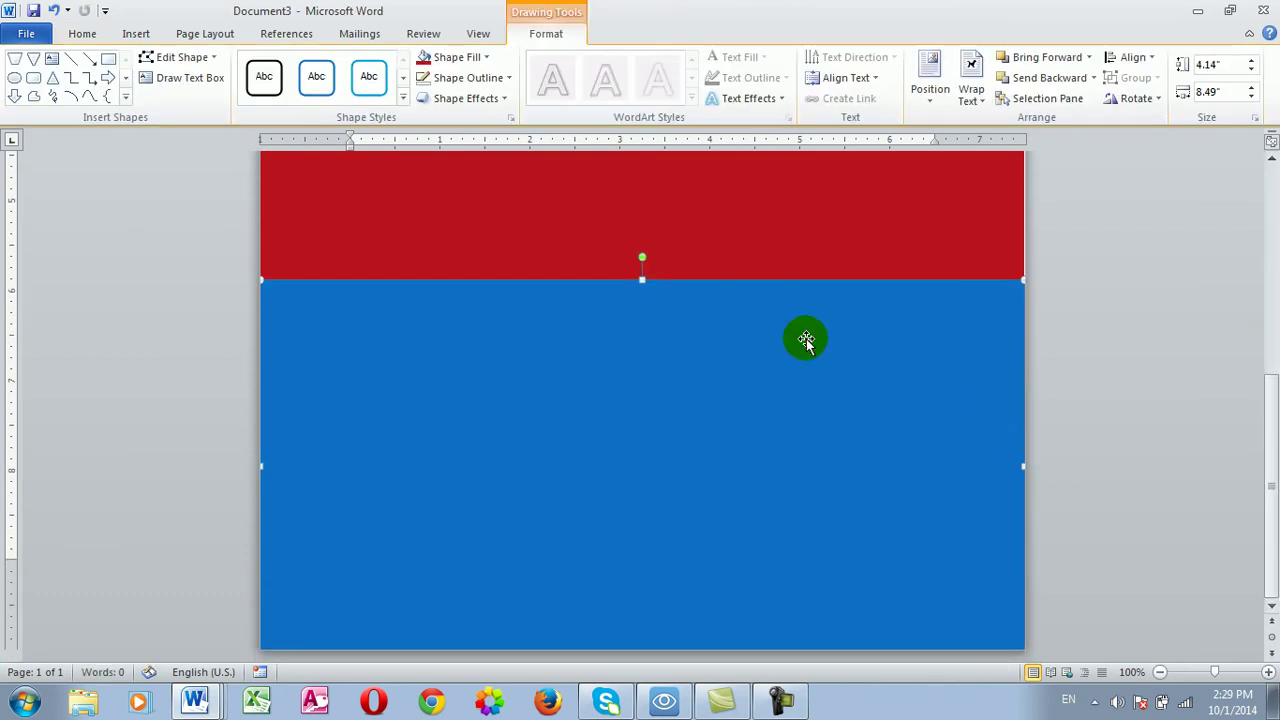
pyautogui.moveTo(646, 283); pyautogui.dragTo(638, 223)
pyautogui.click(1149, 414)
pyautogui.moveTo(1277, 314); pyautogui.dragTo(1272, 255)
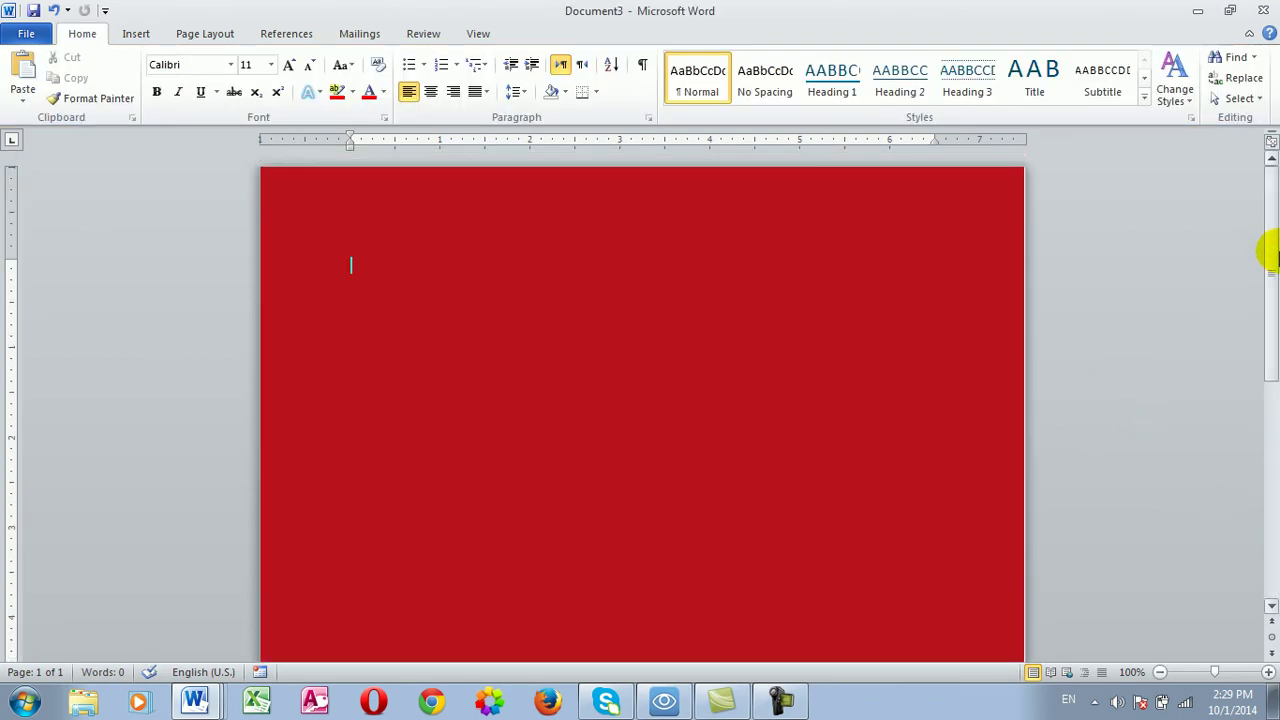
# Draw a narrow rectangle on the red page, tilt it about 20 degrees, and slim it down
pyautogui.click(140, 34)
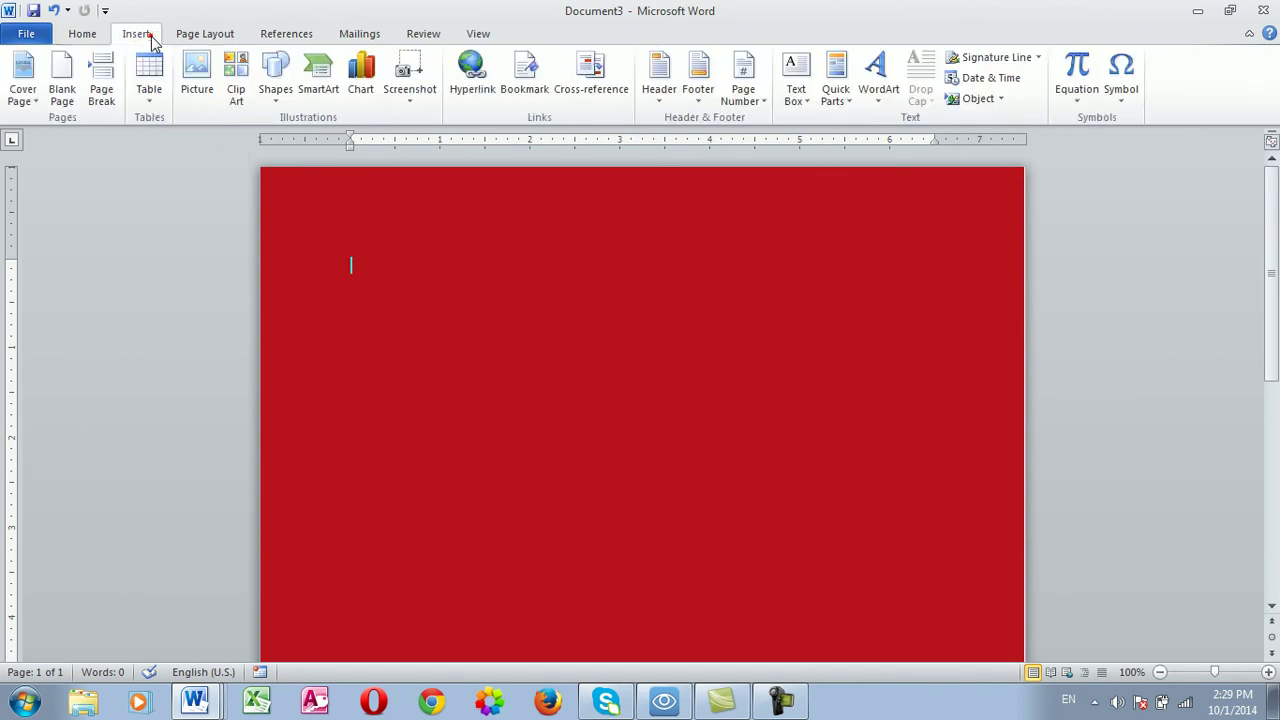
pyautogui.click(275, 85)
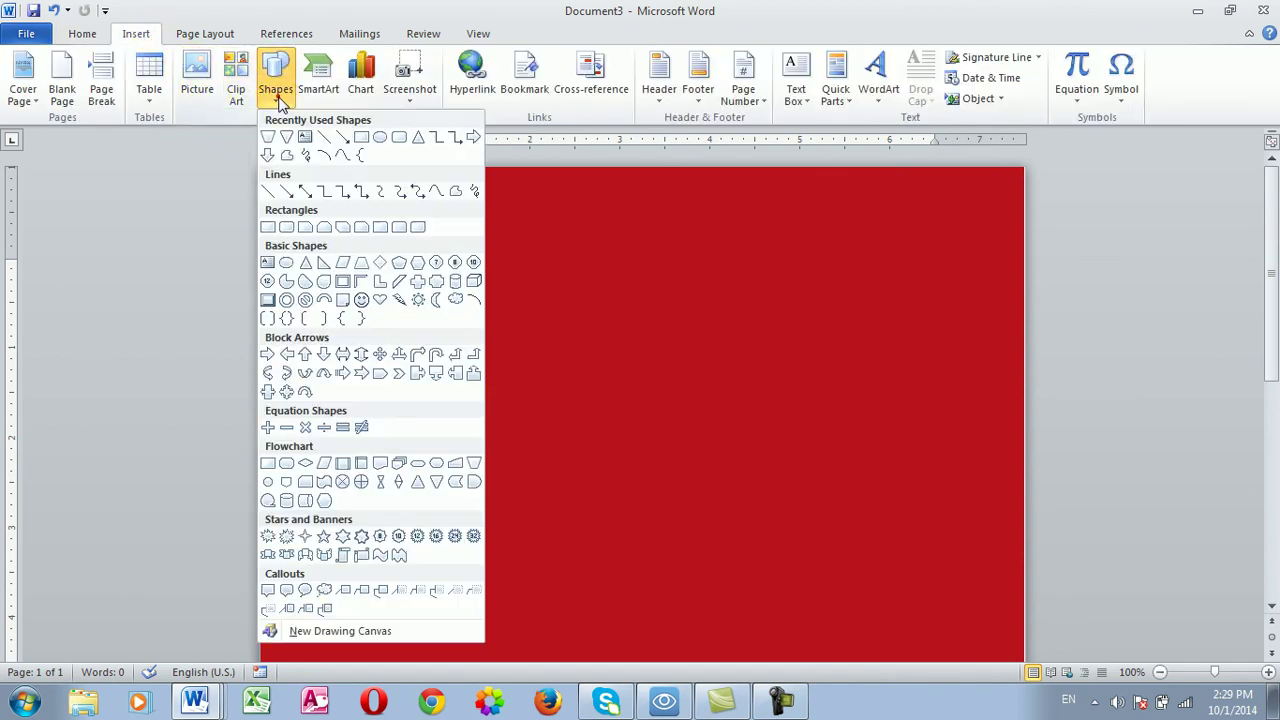
pyautogui.click(363, 139)
pyautogui.moveTo(328, 271); pyautogui.dragTo(350, 326)
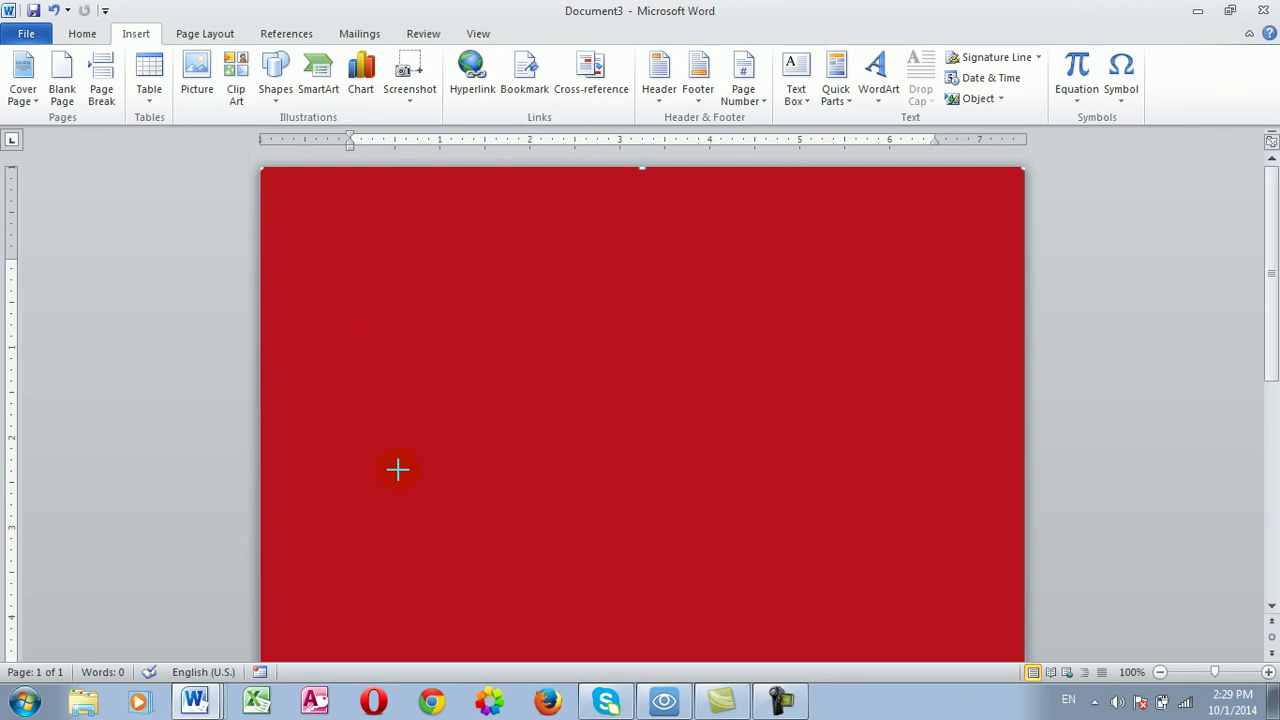
pyautogui.moveTo(394, 470); pyautogui.dragTo(396, 471)
pyautogui.moveTo(374, 414); pyautogui.dragTo(402, 410)
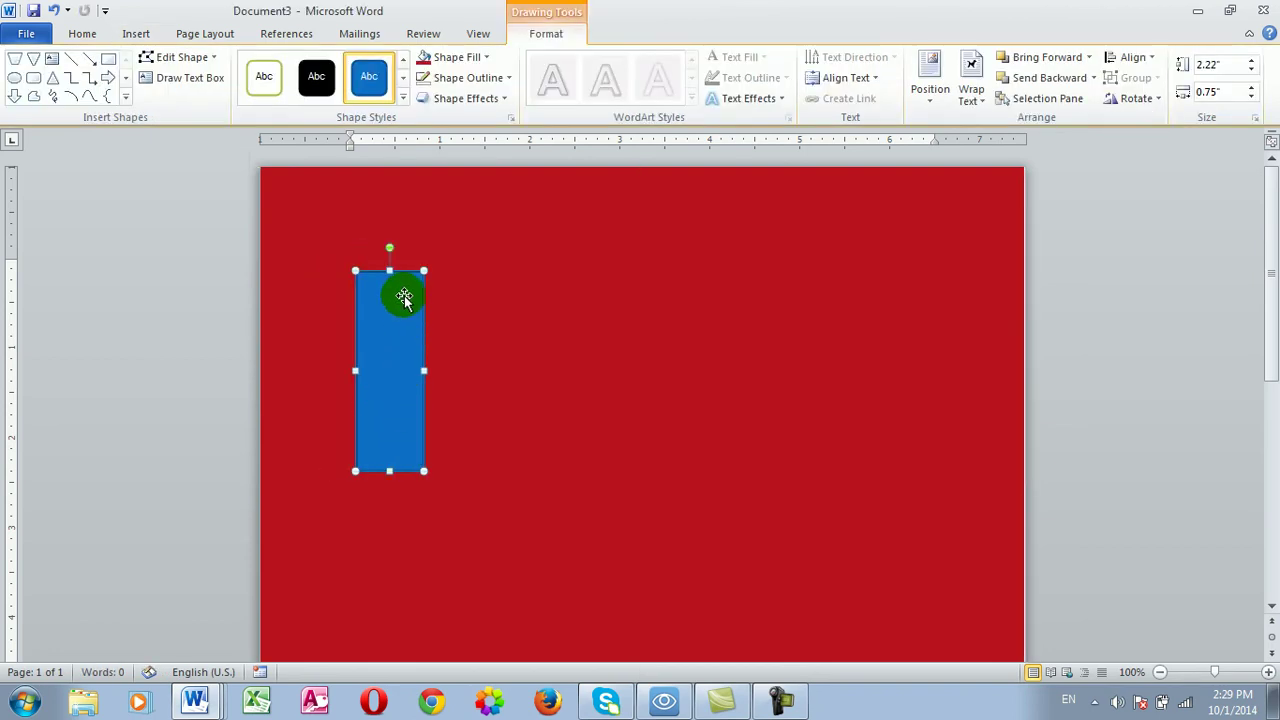
pyautogui.moveTo(365, 246); pyautogui.dragTo(343, 251)
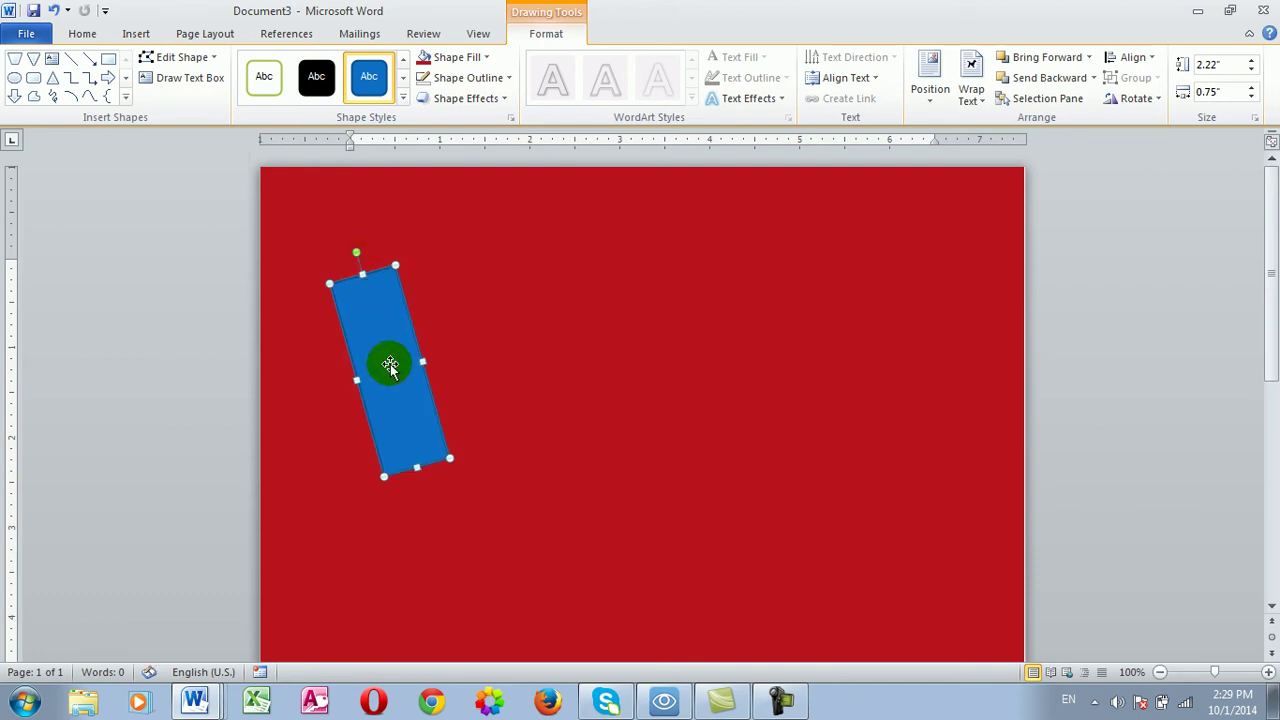
pyautogui.moveTo(417, 360)
pyautogui.mouseDown()
pyautogui.moveTo(412, 462)
pyautogui.moveTo(409, 440)
pyautogui.mouseUp()
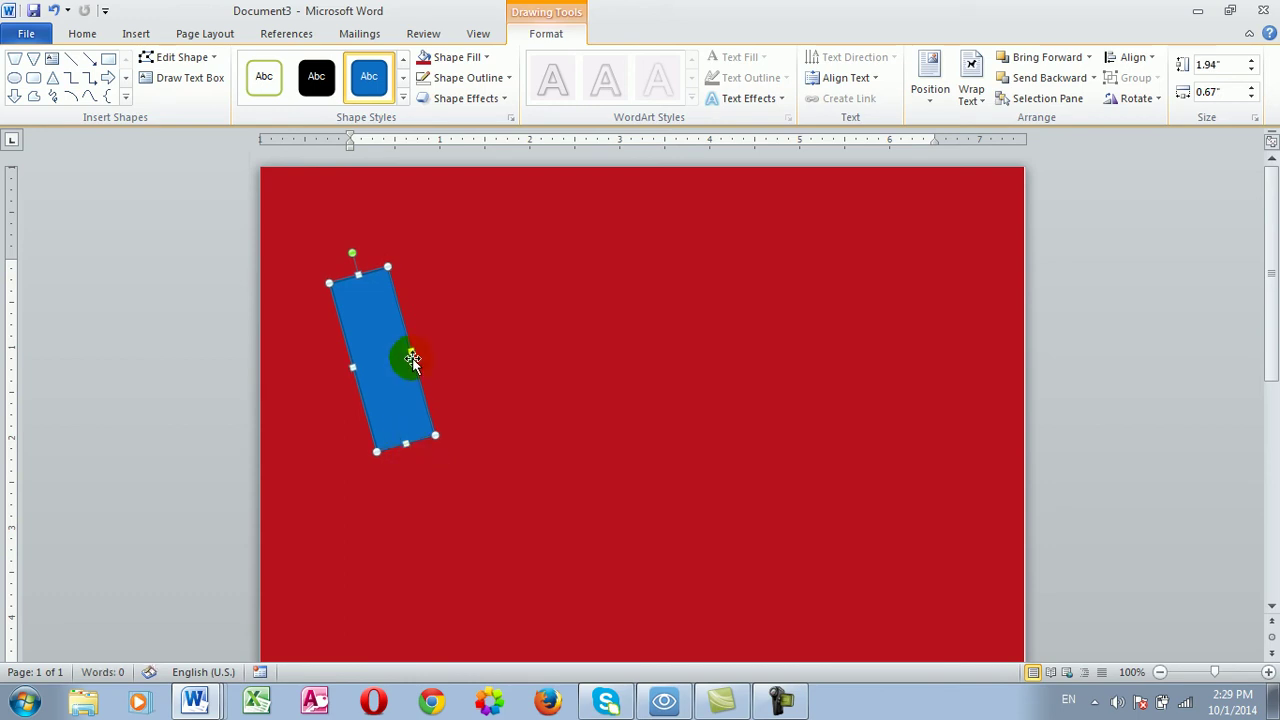
pyautogui.moveTo(411, 347); pyautogui.dragTo(401, 349)
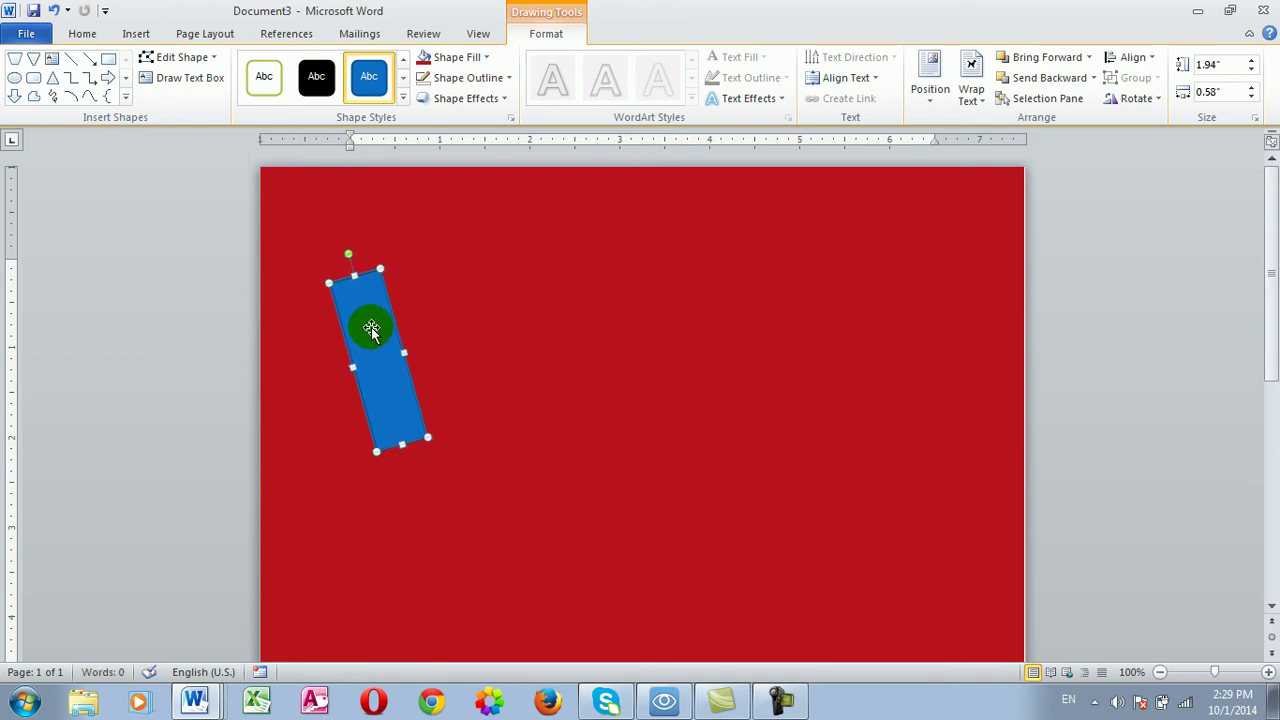
# Fill the bar yellow with a black ¼ pt outline and nudge it slightly down-right
pyautogui.click(452, 57)
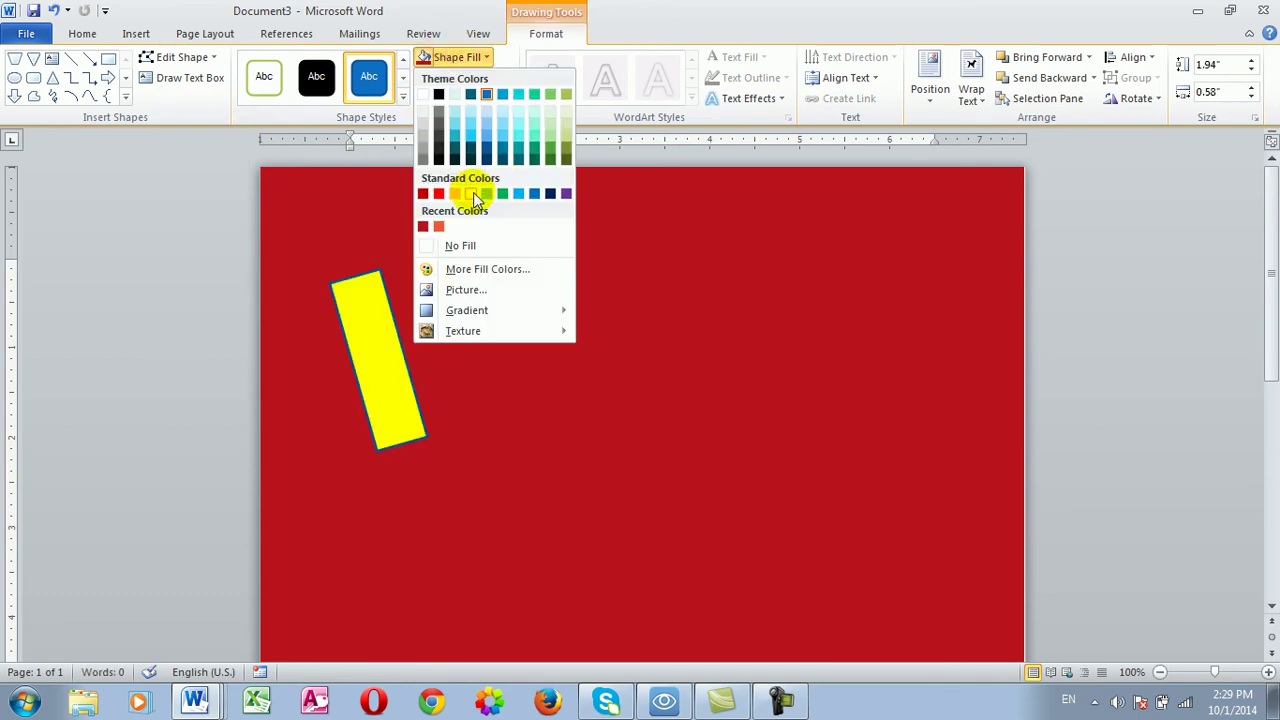
pyautogui.click(473, 192)
pyautogui.click(450, 78)
pyautogui.click(440, 119)
pyautogui.click(462, 78)
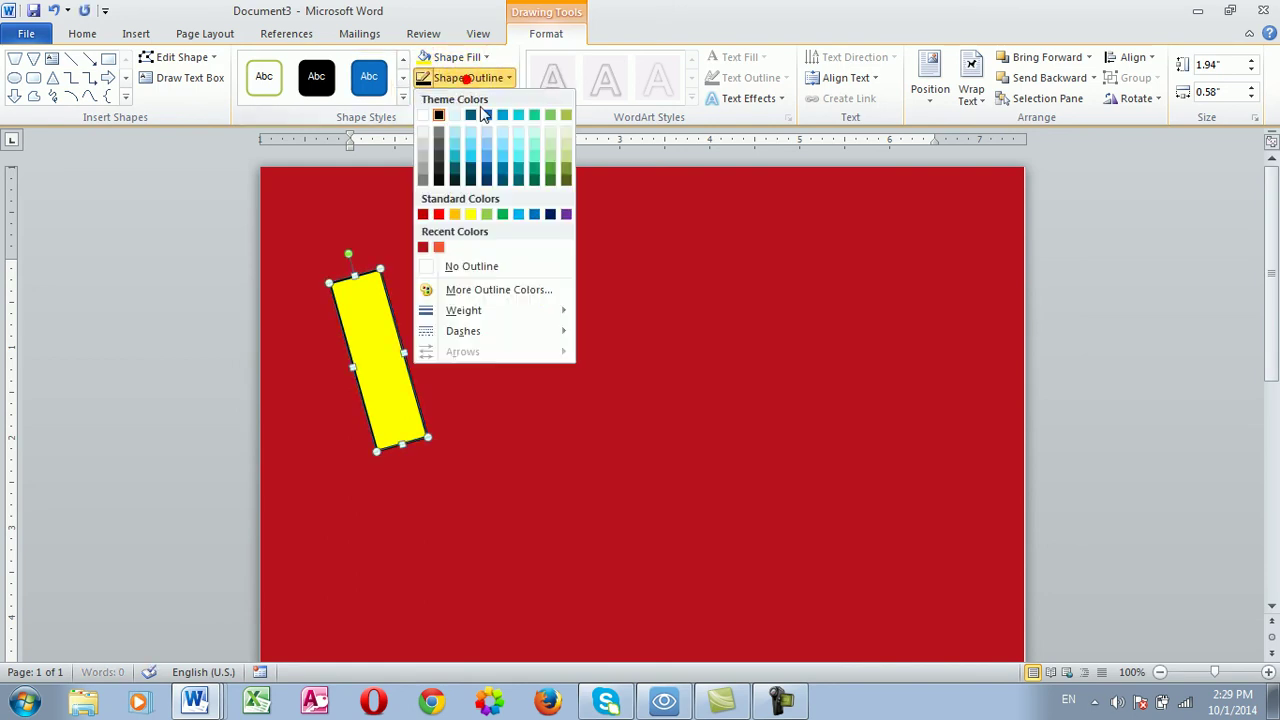
pyautogui.moveTo(530, 313)
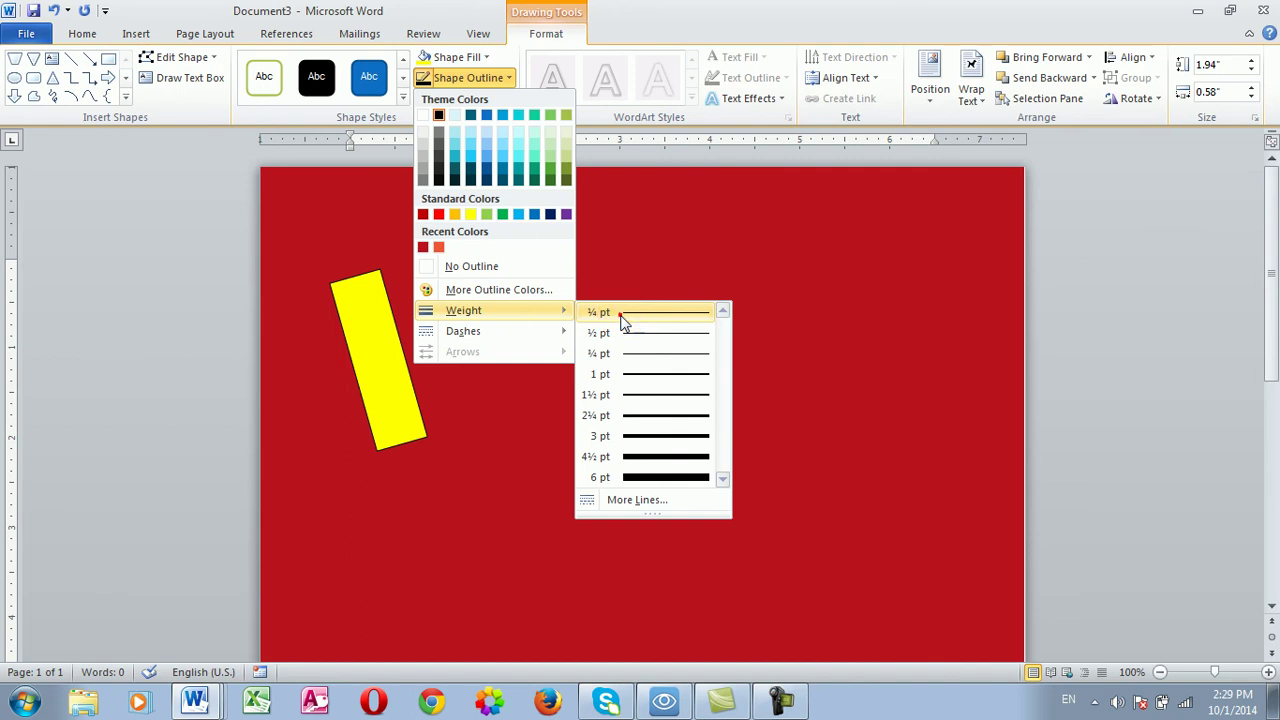
pyautogui.click(622, 312)
pyautogui.click(502, 340)
pyautogui.click(380, 349)
pyautogui.moveTo(380, 349); pyautogui.dragTo(388, 366)
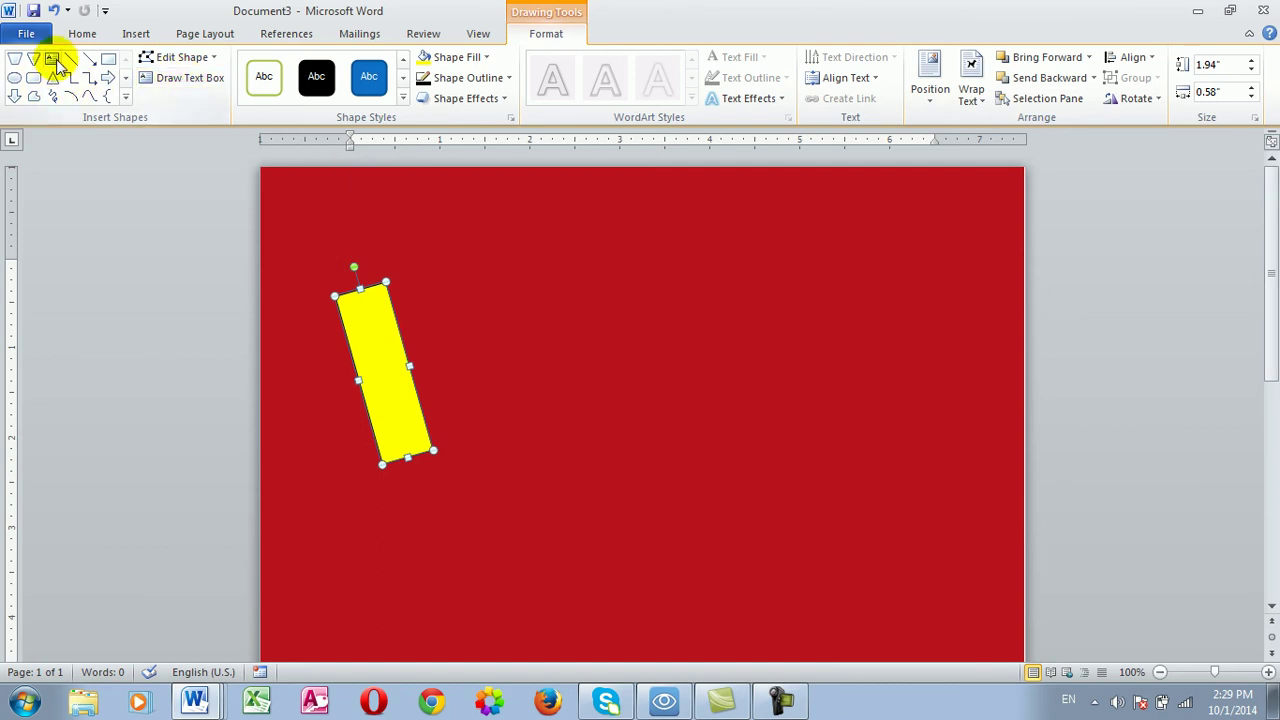
# Draw a small oval above the yellow bar, tilt it slightly counter-clockwise, and nudge it right
pyautogui.click(136, 34)
pyautogui.click(276, 90)
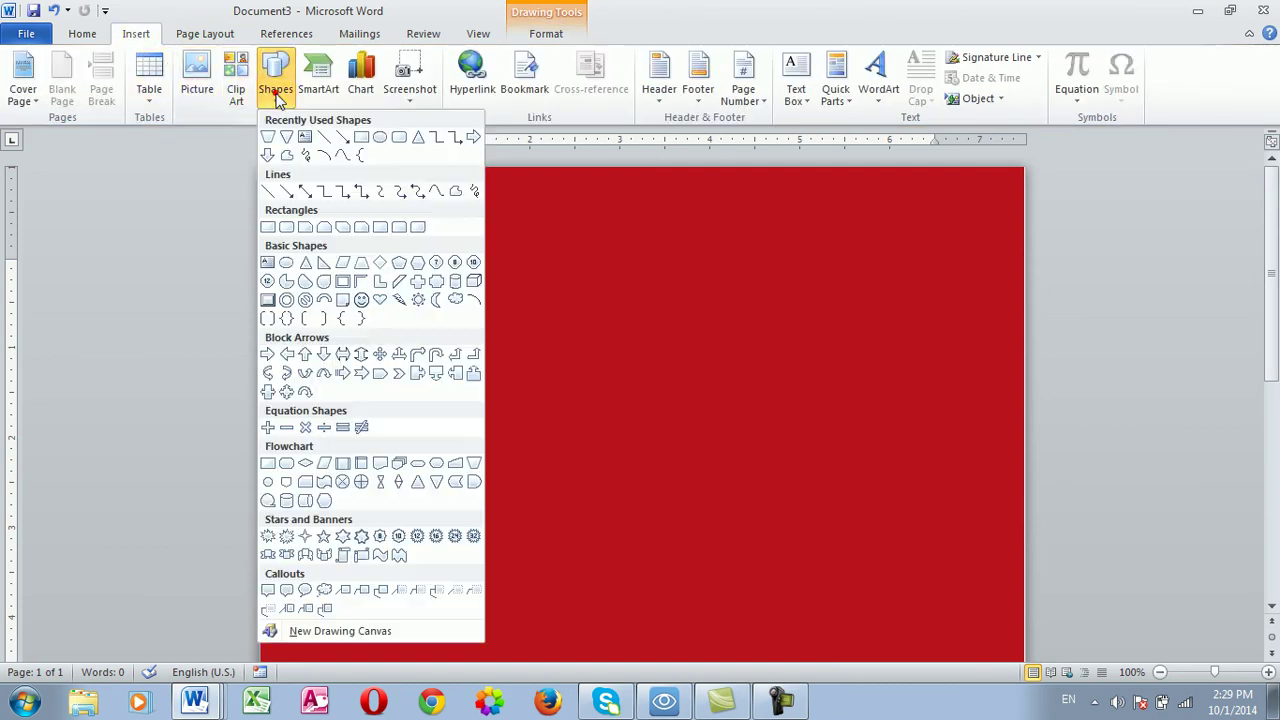
pyautogui.click(378, 136)
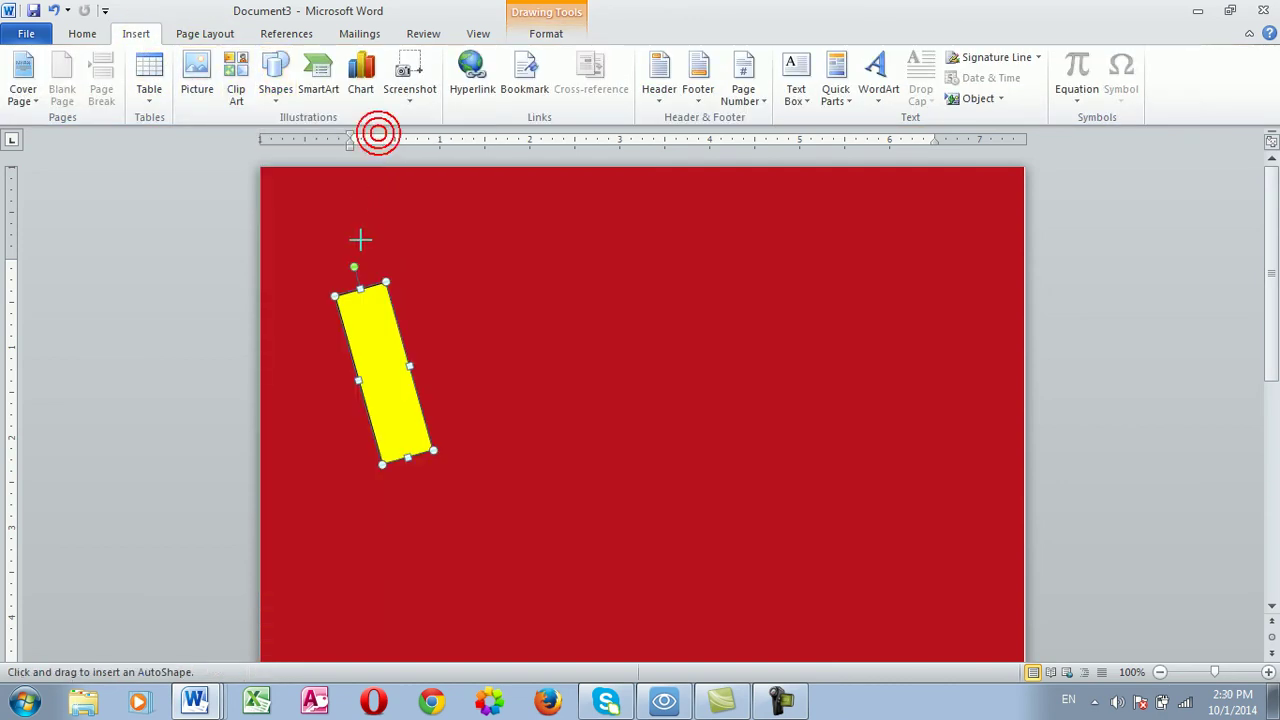
pyautogui.moveTo(330, 231)
pyautogui.mouseDown()
pyautogui.moveTo(387, 275)
pyautogui.moveTo(340, 254)
pyautogui.moveTo(352, 277)
pyautogui.mouseUp()
pyautogui.click(418, 259)
pyautogui.click(354, 254)
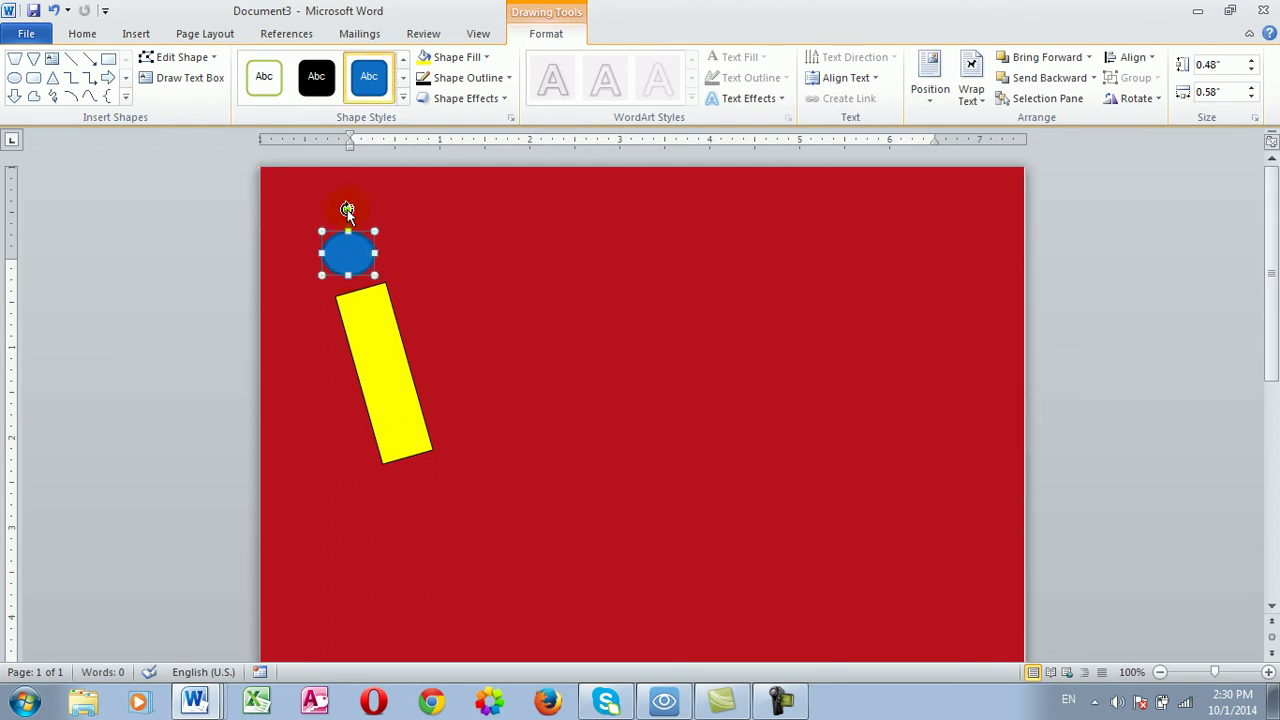
pyautogui.moveTo(336, 206); pyautogui.dragTo(328, 216)
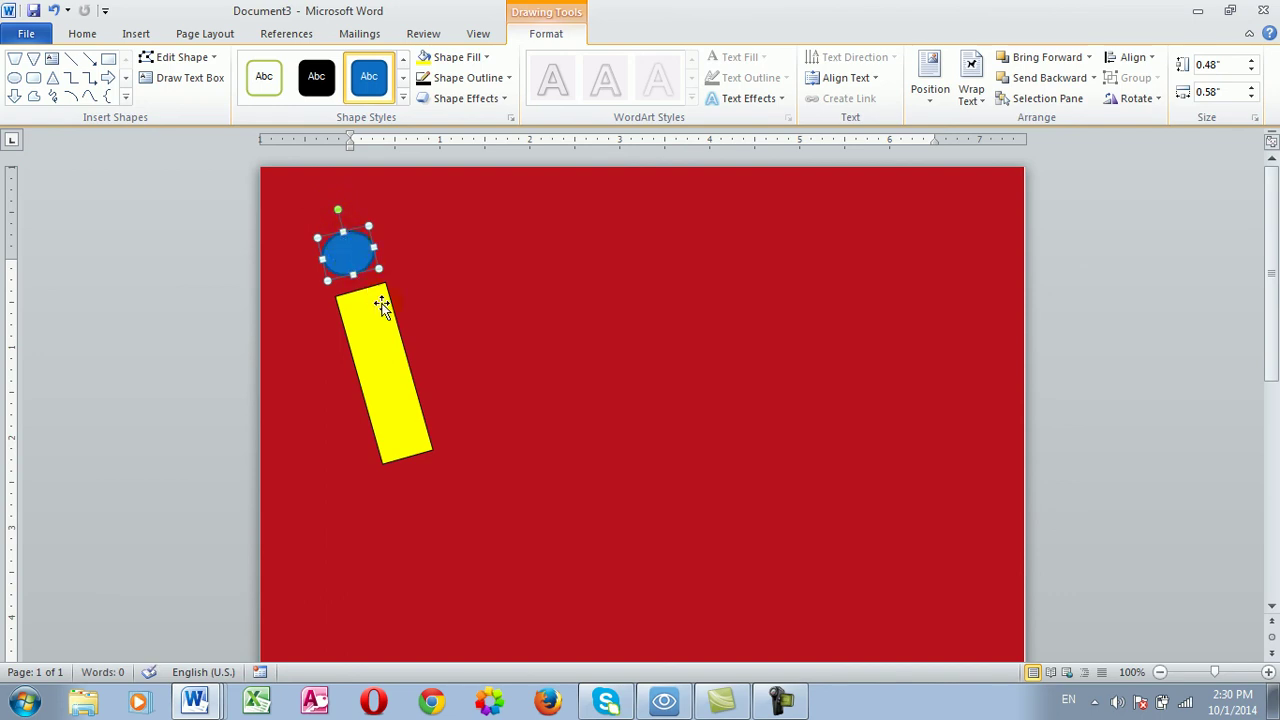
pyautogui.hotkey('ctrl', 'Right')
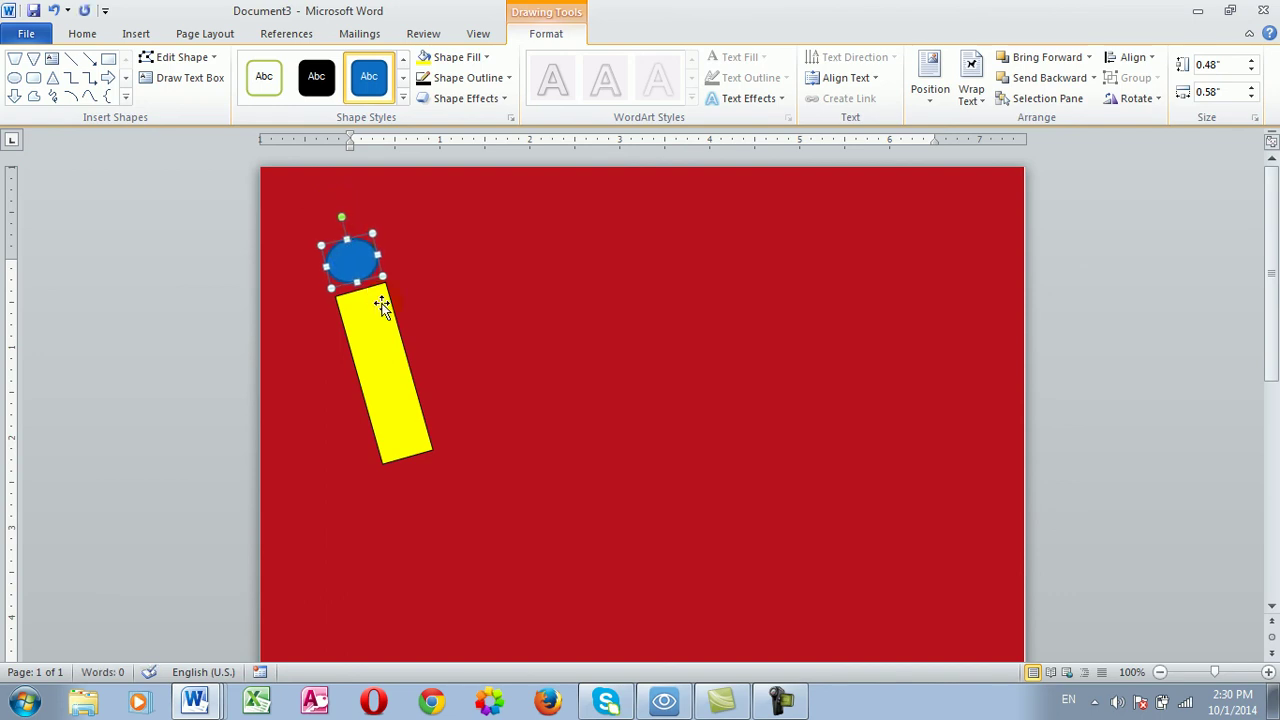
# Fill the oval orange with a black ¼ pt outline
pyautogui.click(425, 60)
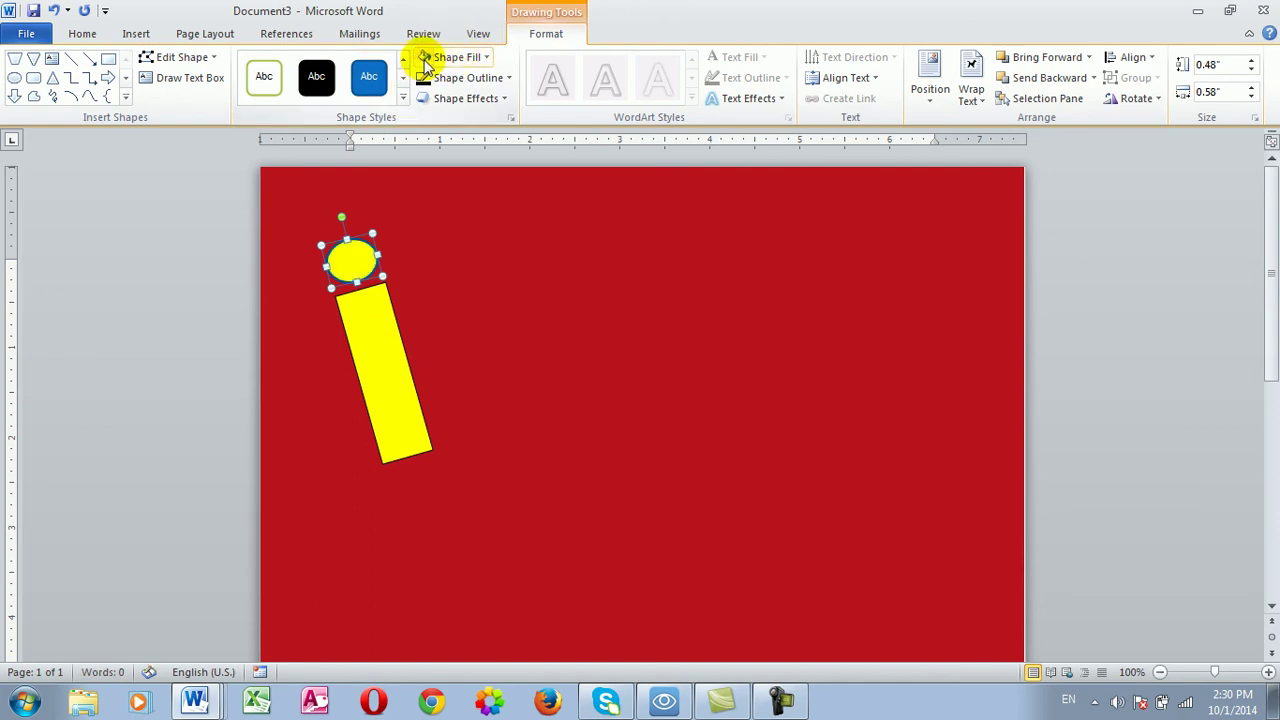
pyautogui.click(450, 57)
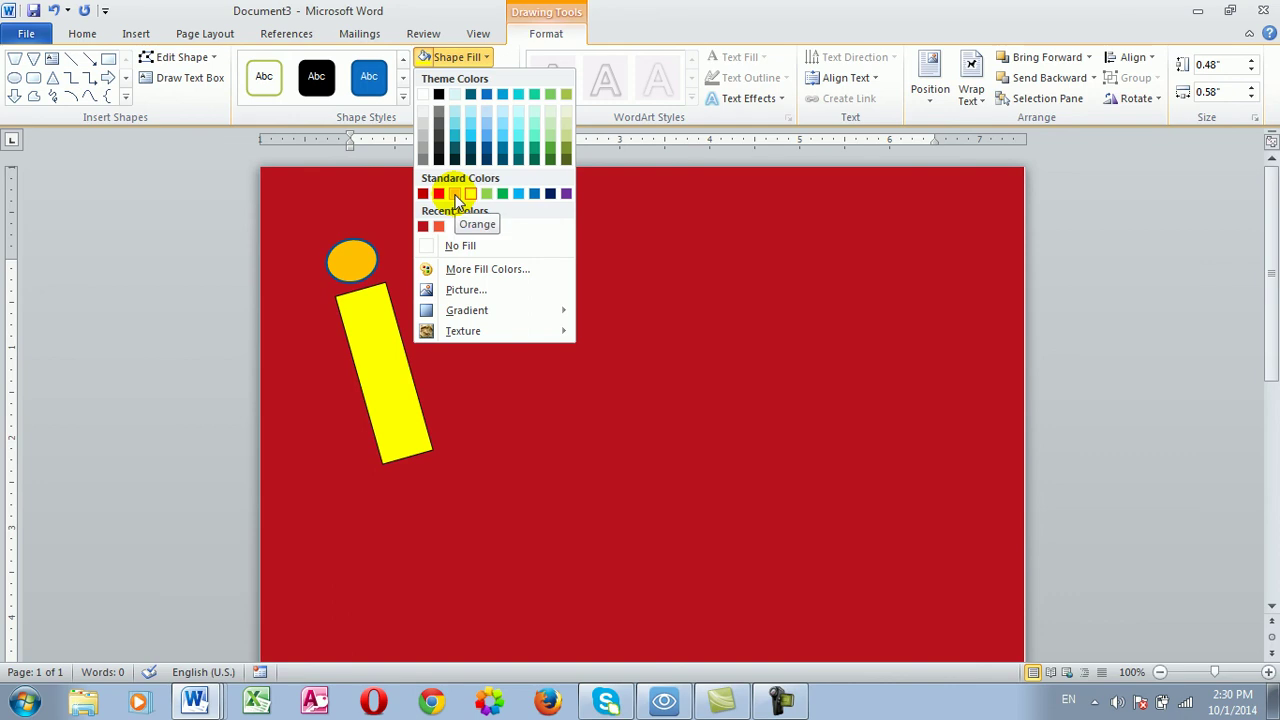
pyautogui.click(455, 194)
pyautogui.click(452, 77)
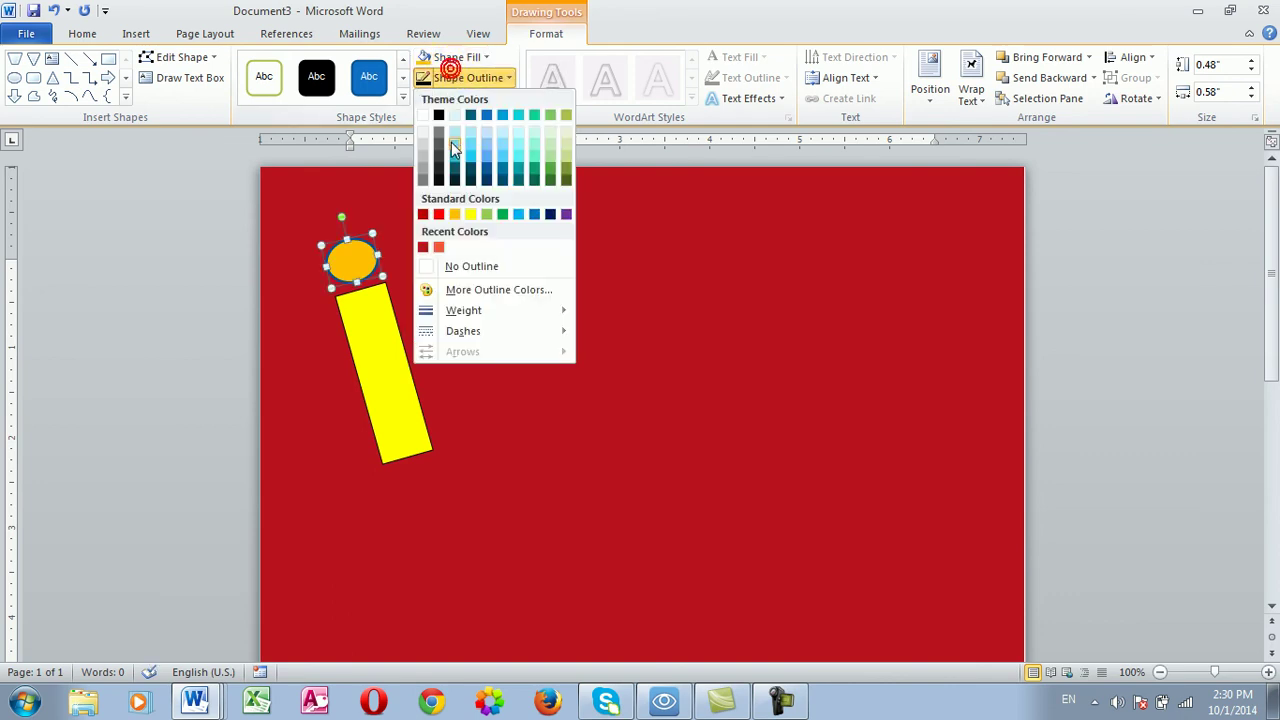
pyautogui.click(437, 113)
pyautogui.click(467, 80)
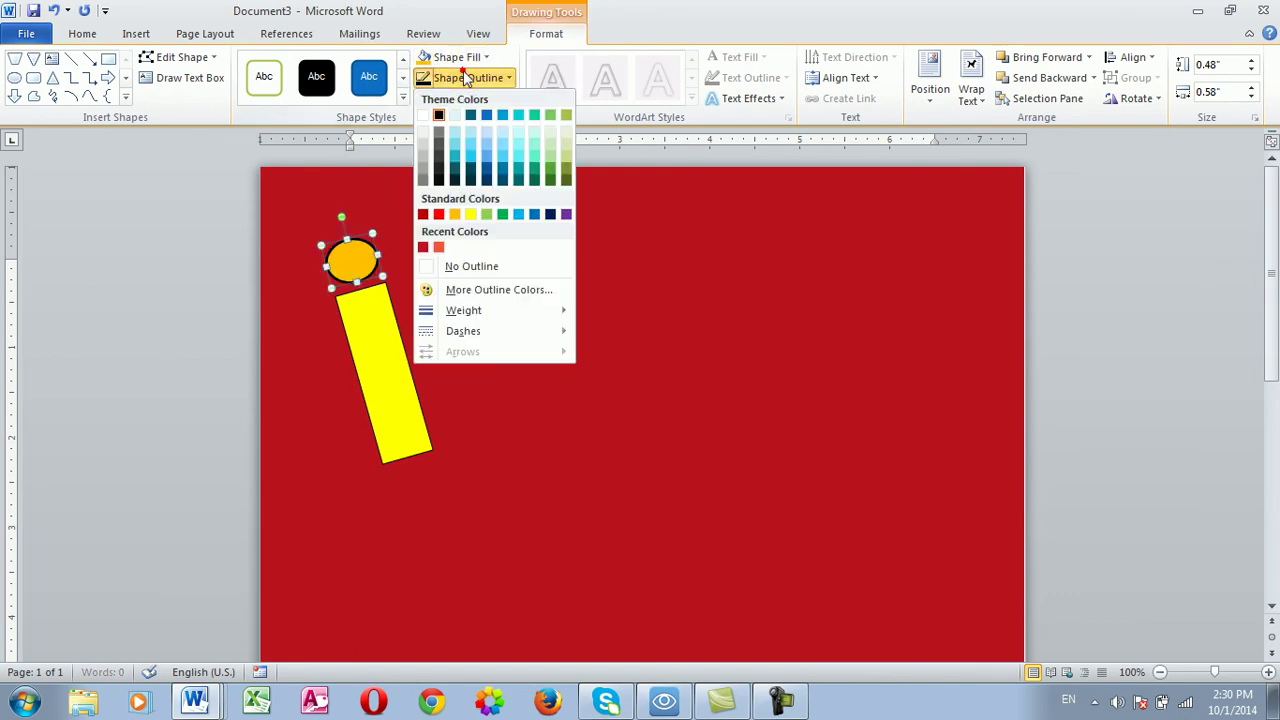
pyautogui.moveTo(540, 311)
pyautogui.click(590, 320)
pyautogui.click(469, 300)
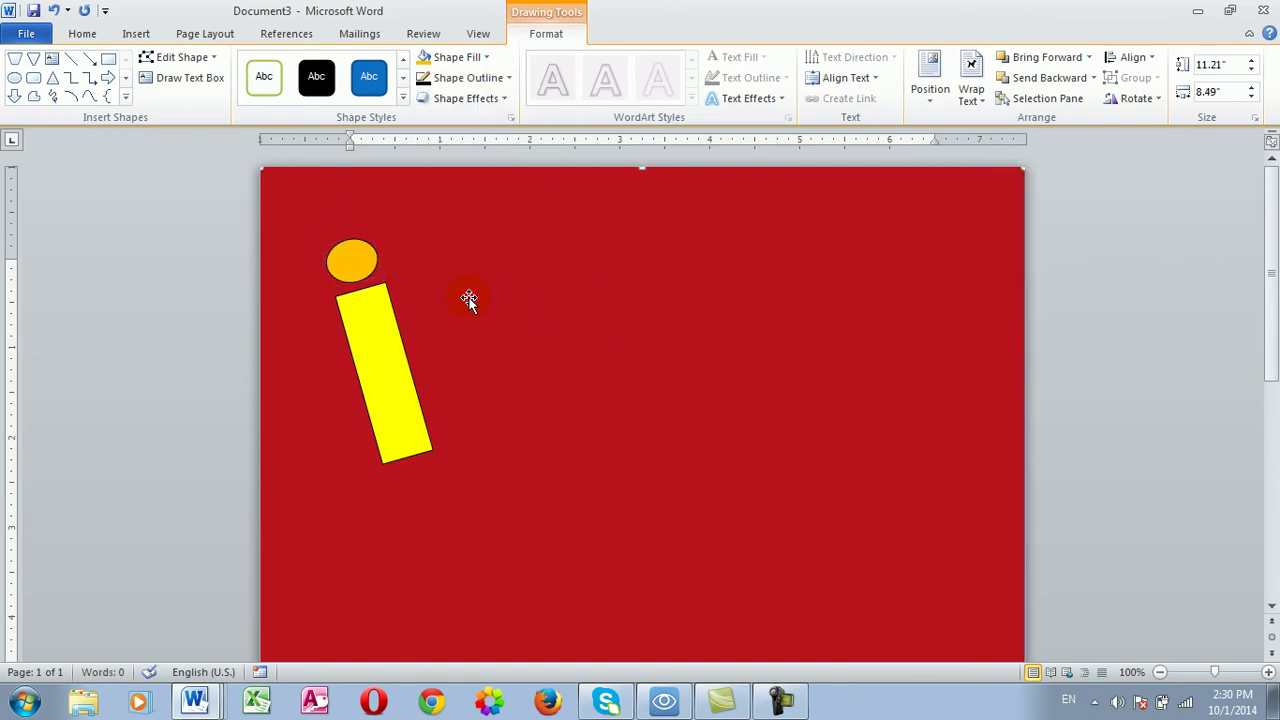
# Draw a wide rectangle beside the yellow bar and tilt it counter-clockwise into position
pyautogui.click(108, 58)
pyautogui.moveTo(419, 325); pyautogui.dragTo(573, 433)
pyautogui.moveTo(733, 398); pyautogui.dragTo(734, 397)
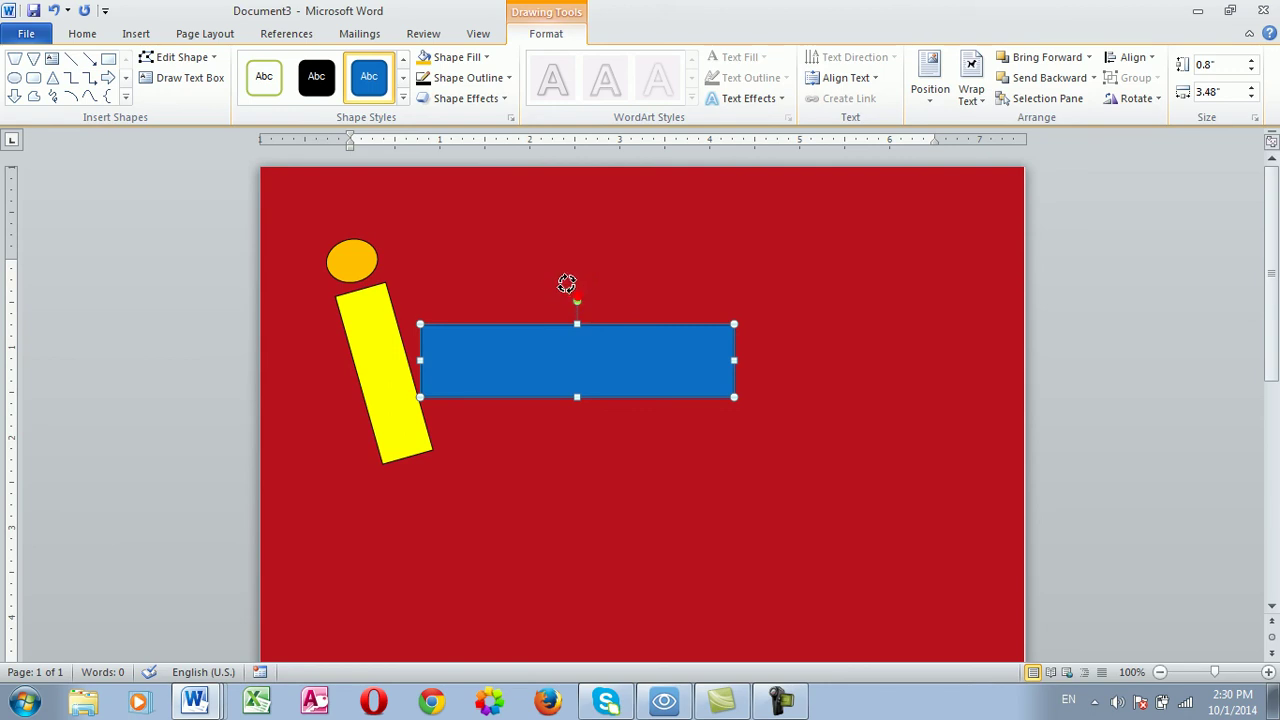
pyautogui.moveTo(559, 273); pyautogui.dragTo(559, 346)
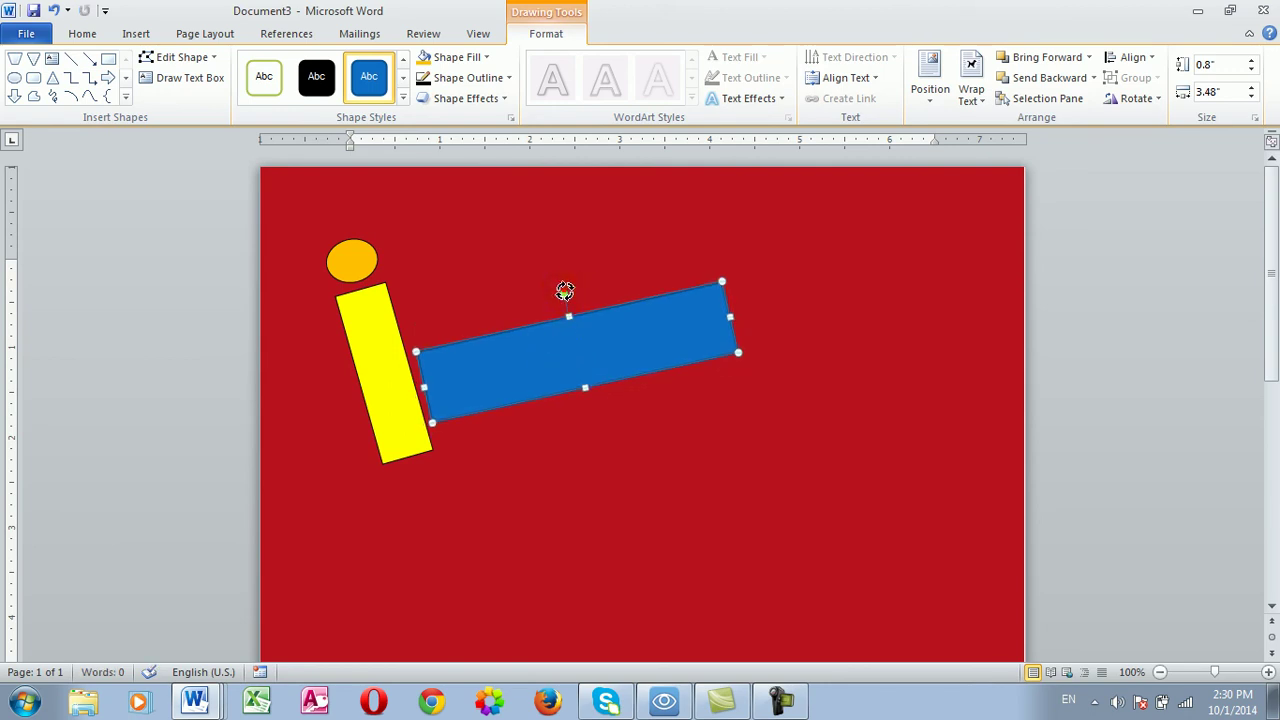
pyautogui.moveTo(562, 289)
pyautogui.mouseDown()
pyautogui.moveTo(570, 340)
pyautogui.moveTo(551, 333)
pyautogui.mouseUp()
pyautogui.click(560, 333)
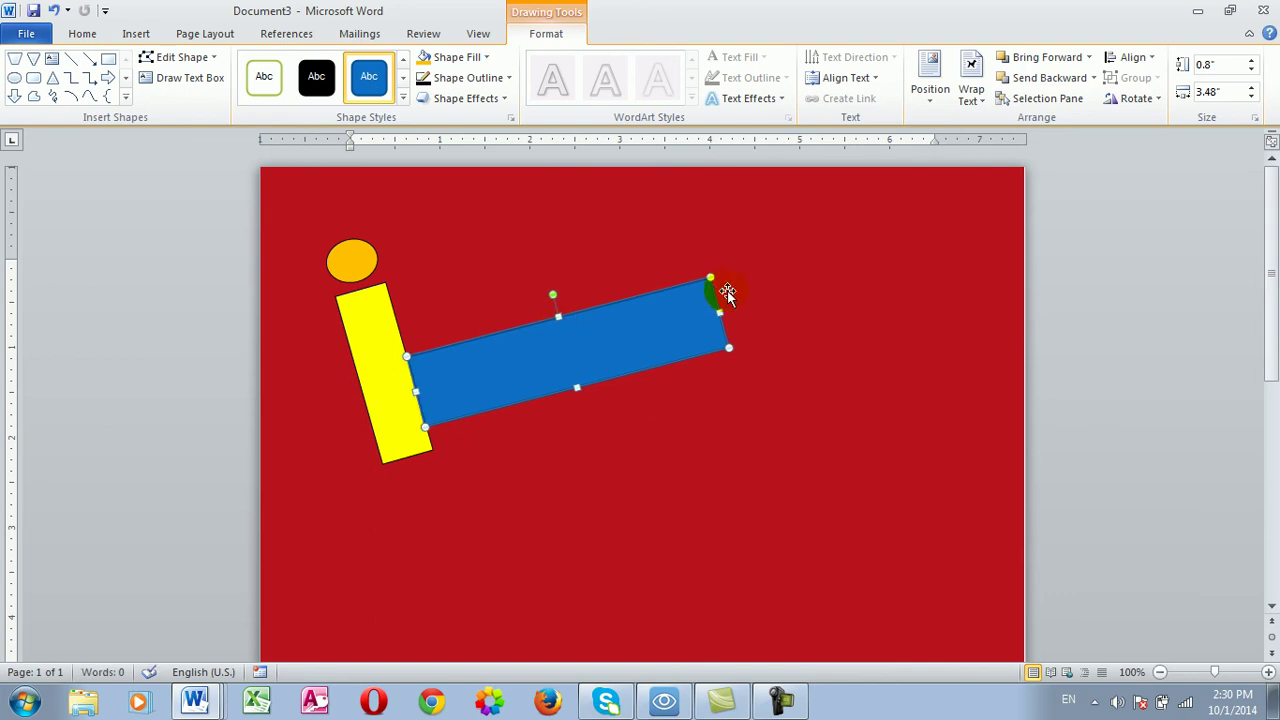
pyautogui.moveTo(701, 316); pyautogui.dragTo(703, 316)
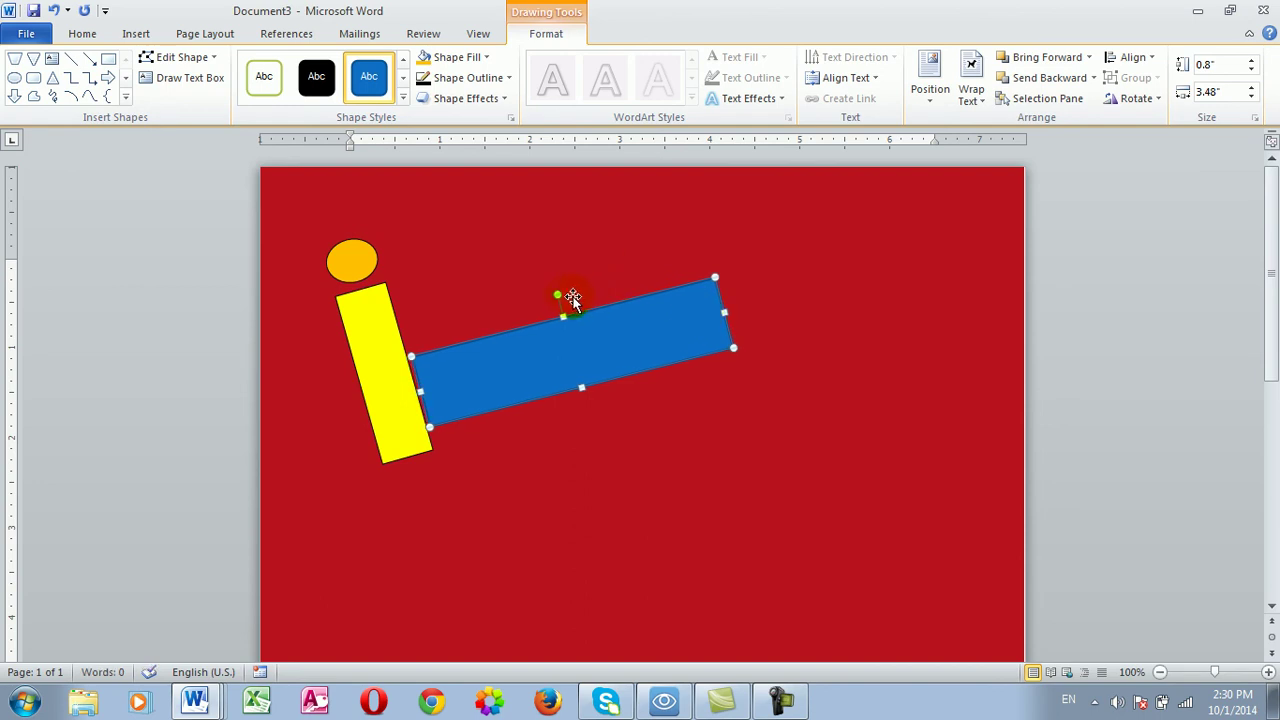
pyautogui.moveTo(553, 290); pyautogui.dragTo(553, 288)
pyautogui.click(556, 348)
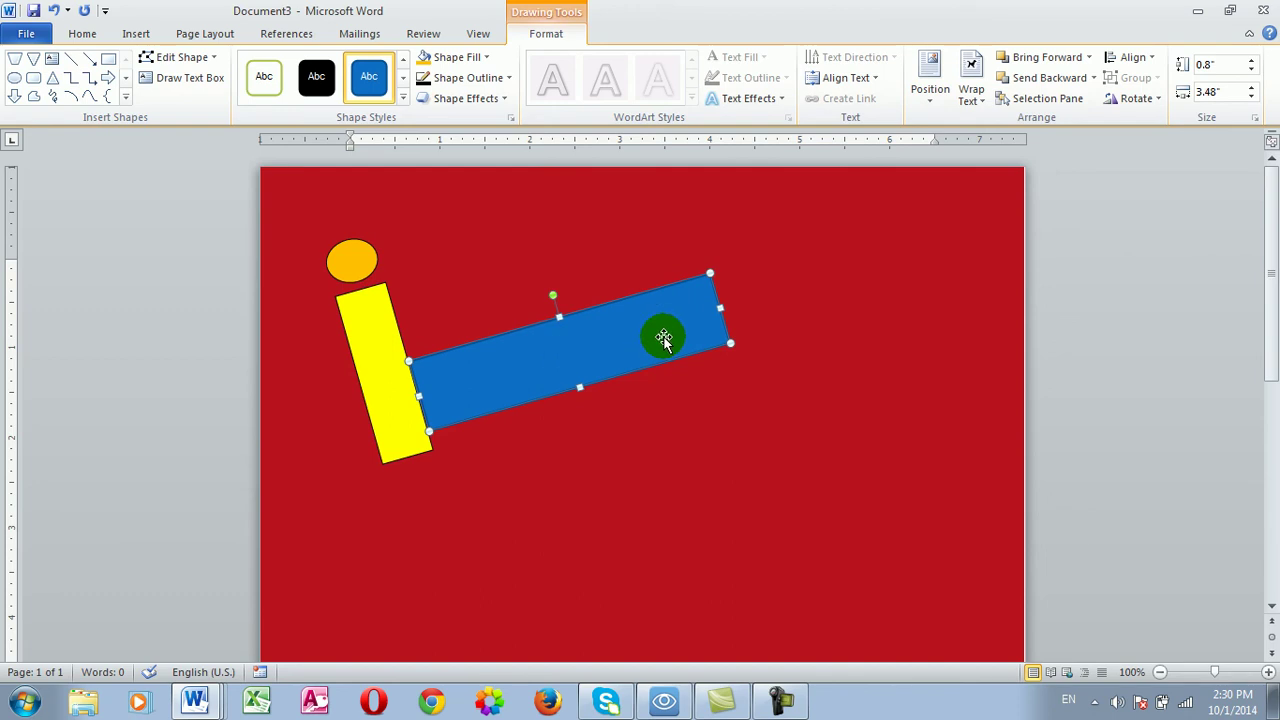
pyautogui.moveTo(560, 317); pyautogui.dragTo(558, 309)
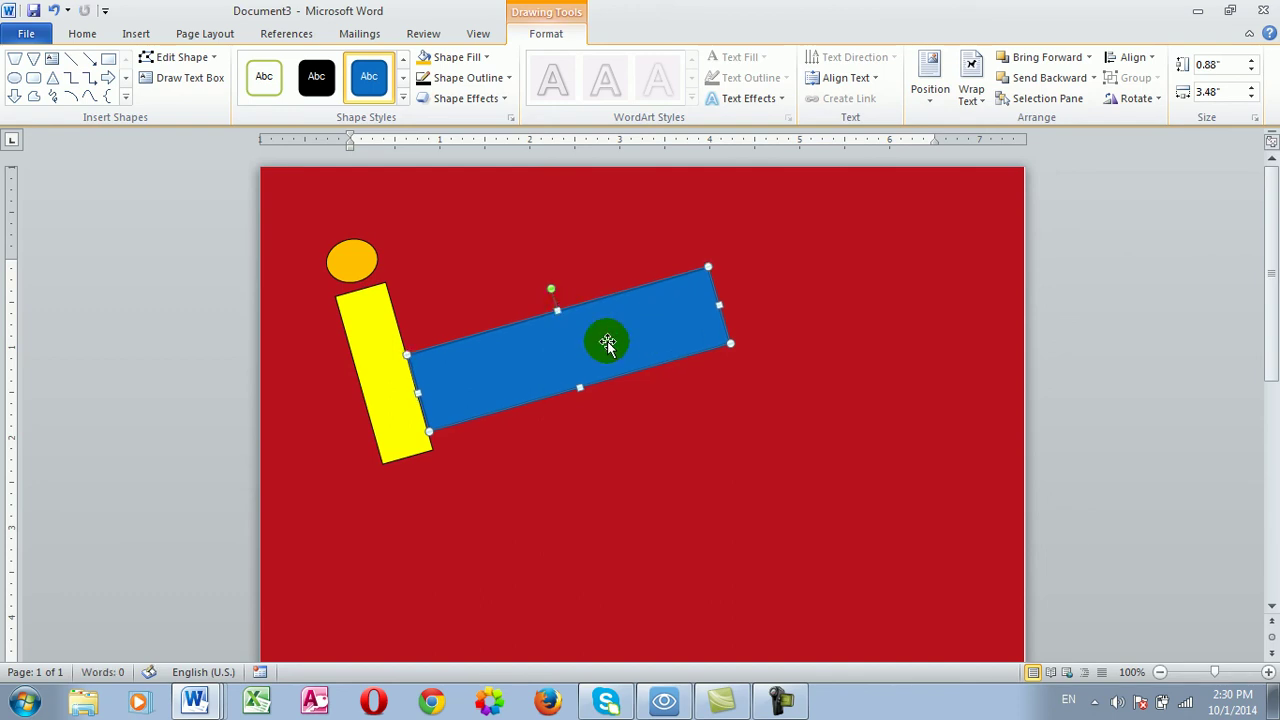
pyautogui.click(672, 314)
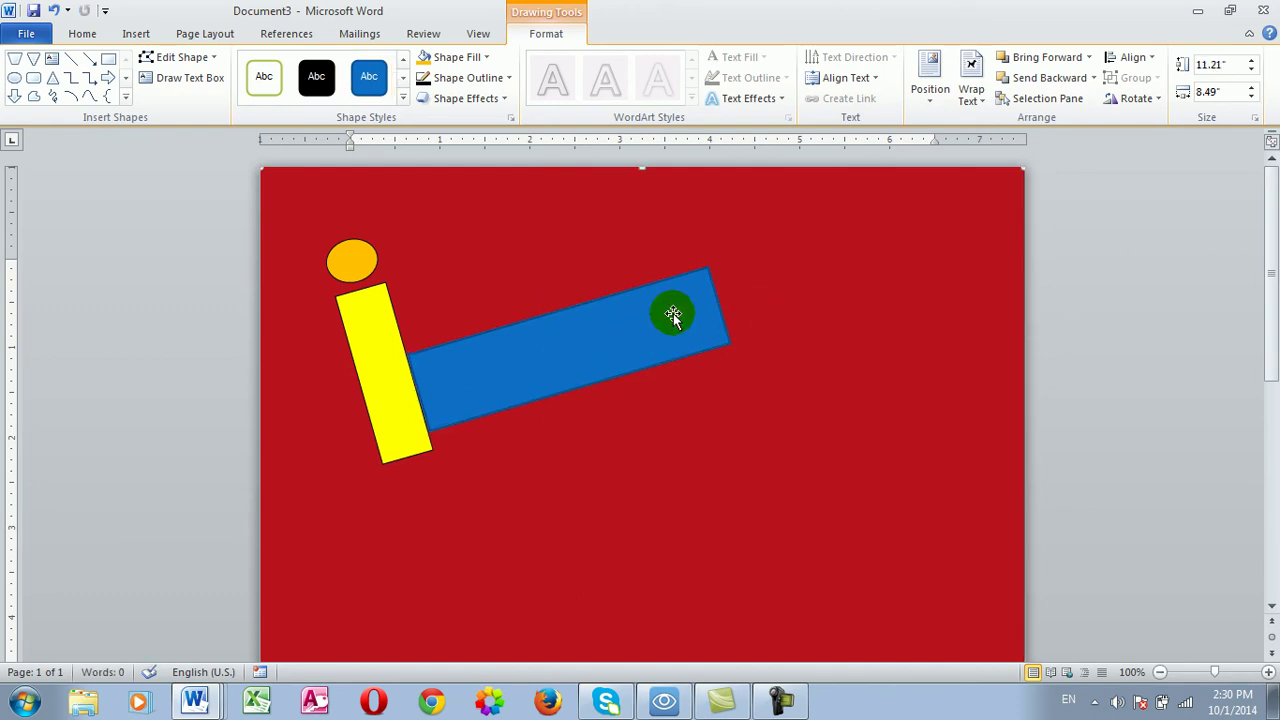
pyautogui.moveTo(674, 315)
pyautogui.mouseDown()
pyautogui.moveTo(697, 325)
pyautogui.moveTo(688, 317)
pyautogui.mouseUp()
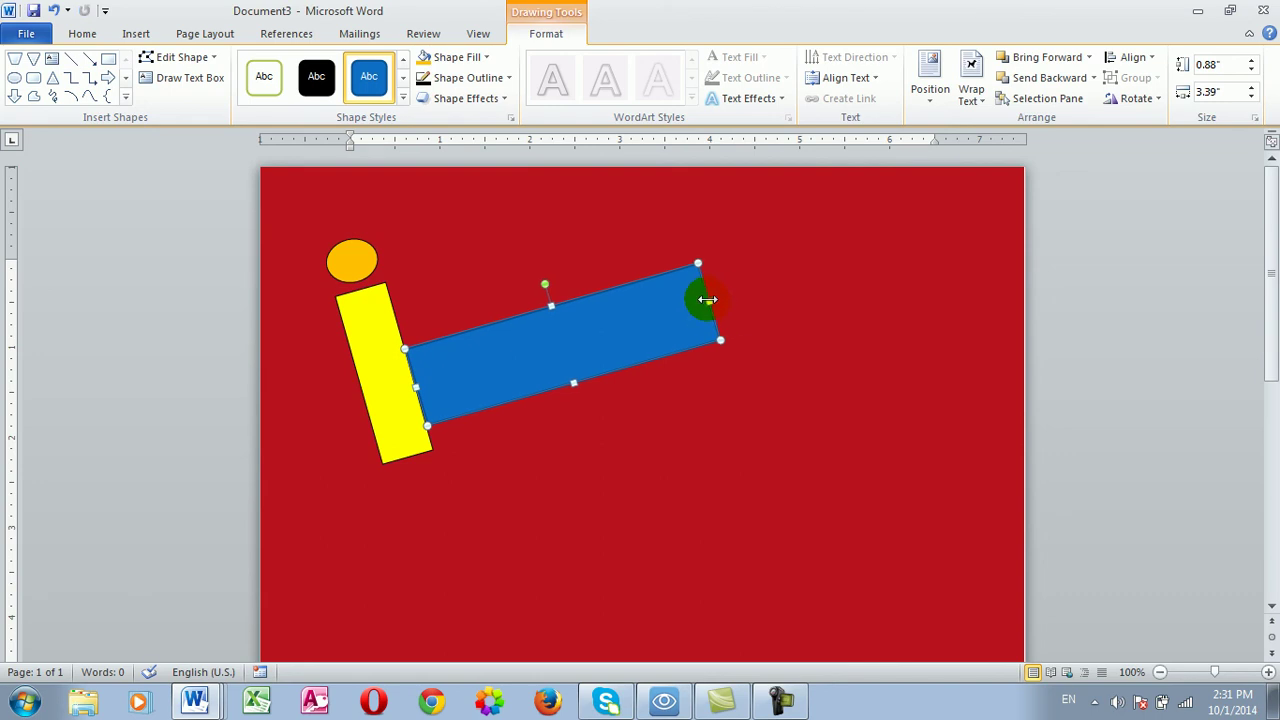
# Fill the tilted rectangle orange with a black ¼ pt outline and nudge it upward
pyautogui.click(430, 58)
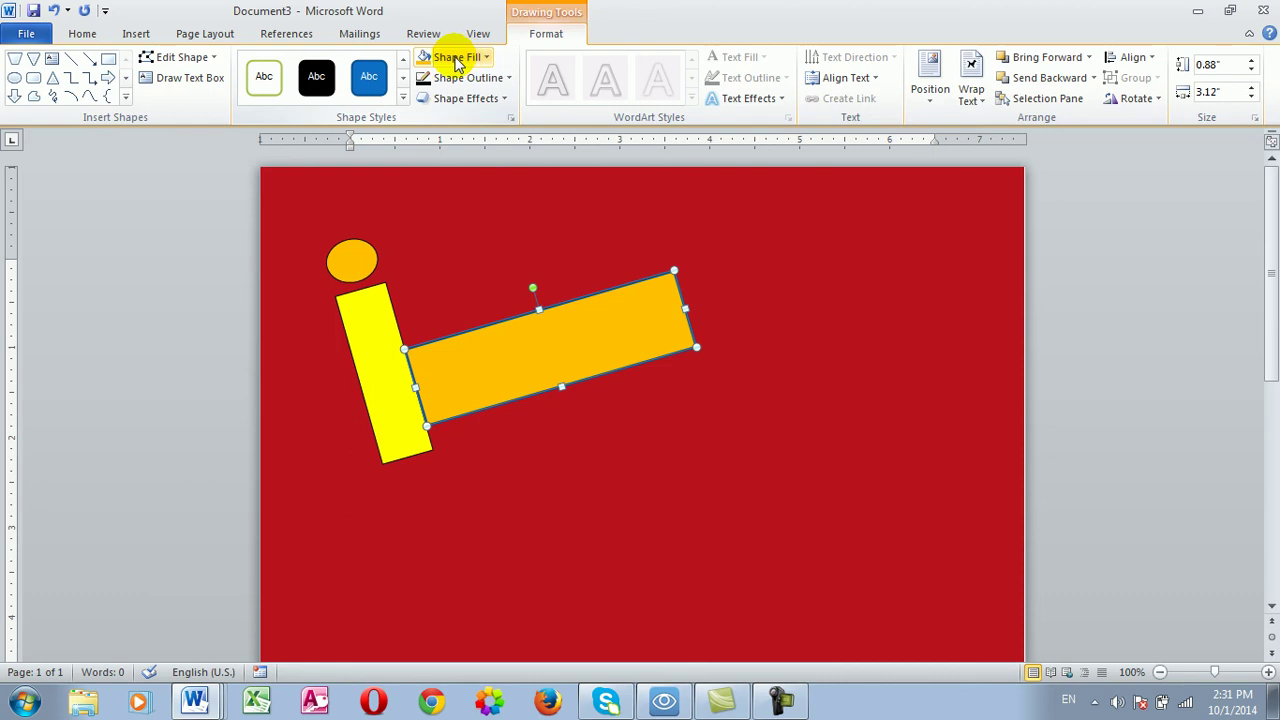
pyautogui.click(455, 57)
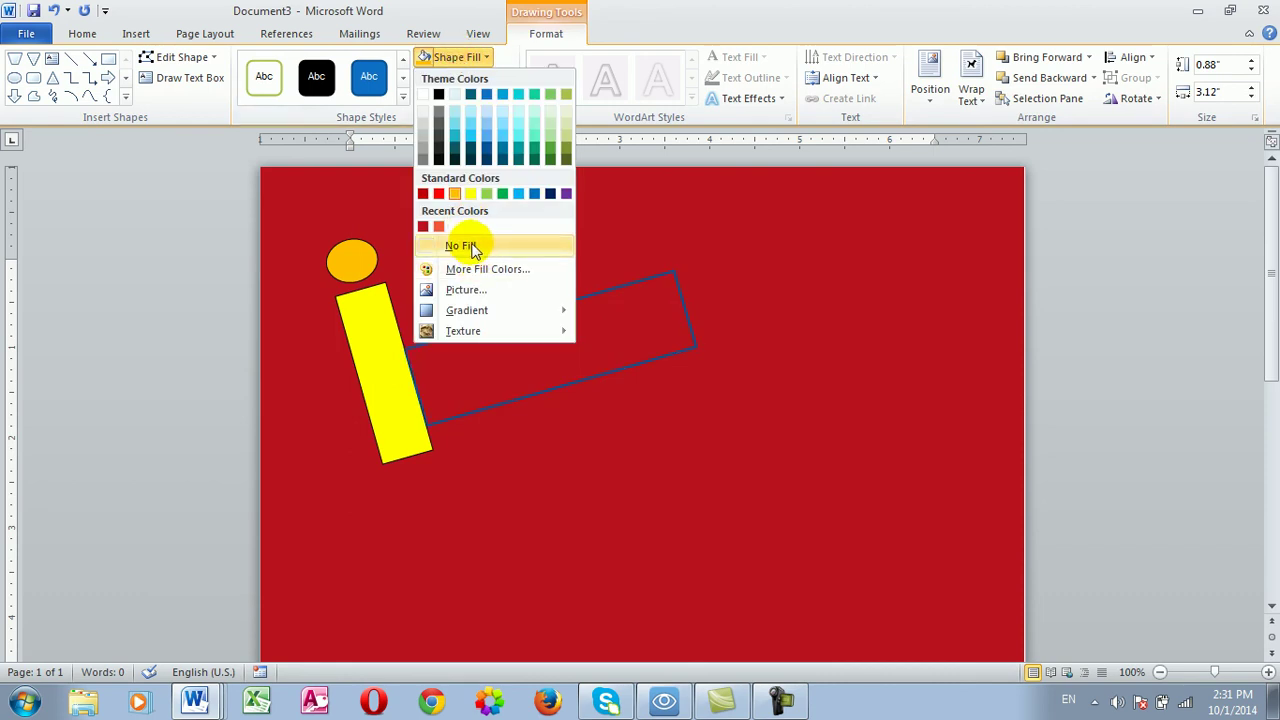
pyautogui.click(454, 193)
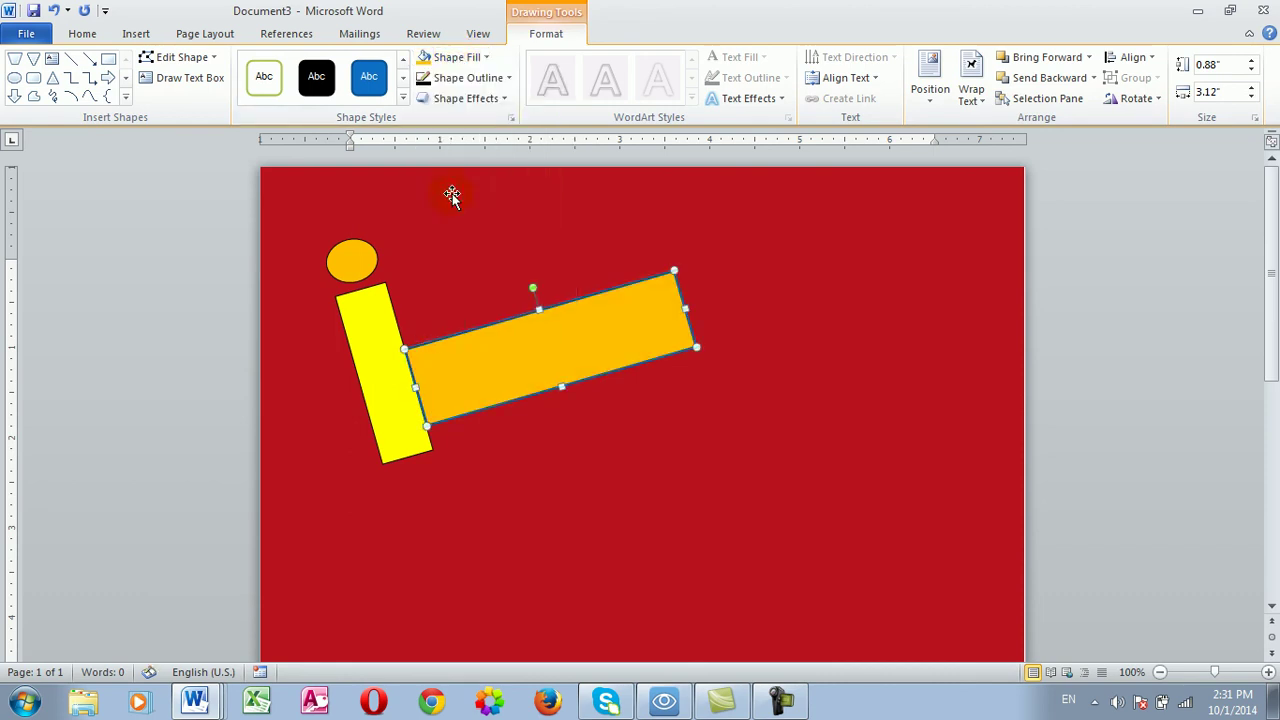
pyautogui.click(462, 78)
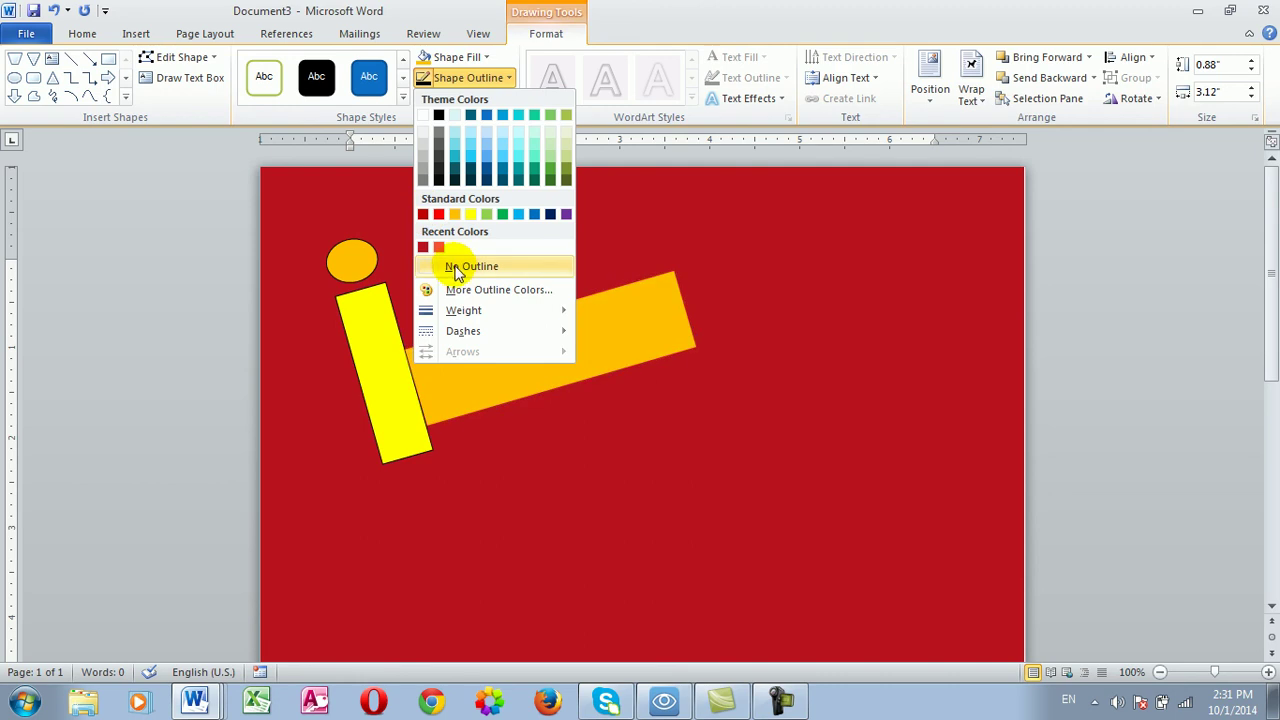
pyautogui.click(438, 115)
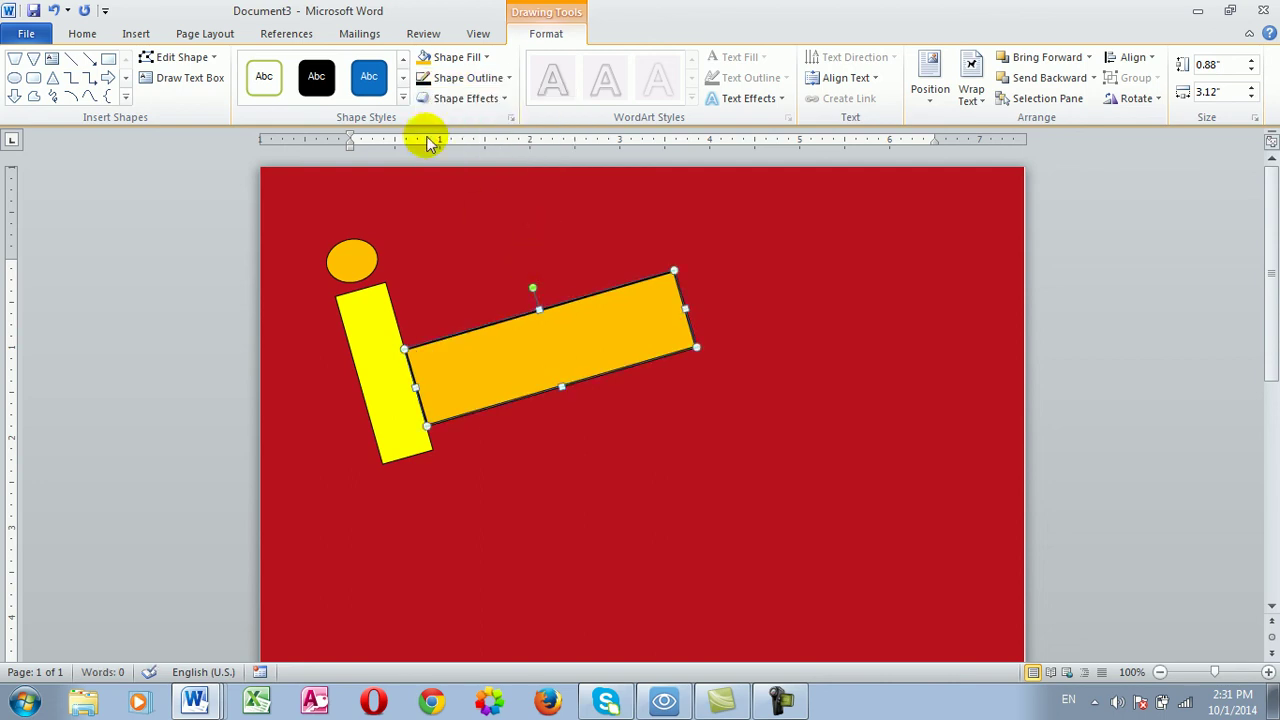
pyautogui.click(451, 78)
pyautogui.moveTo(543, 320)
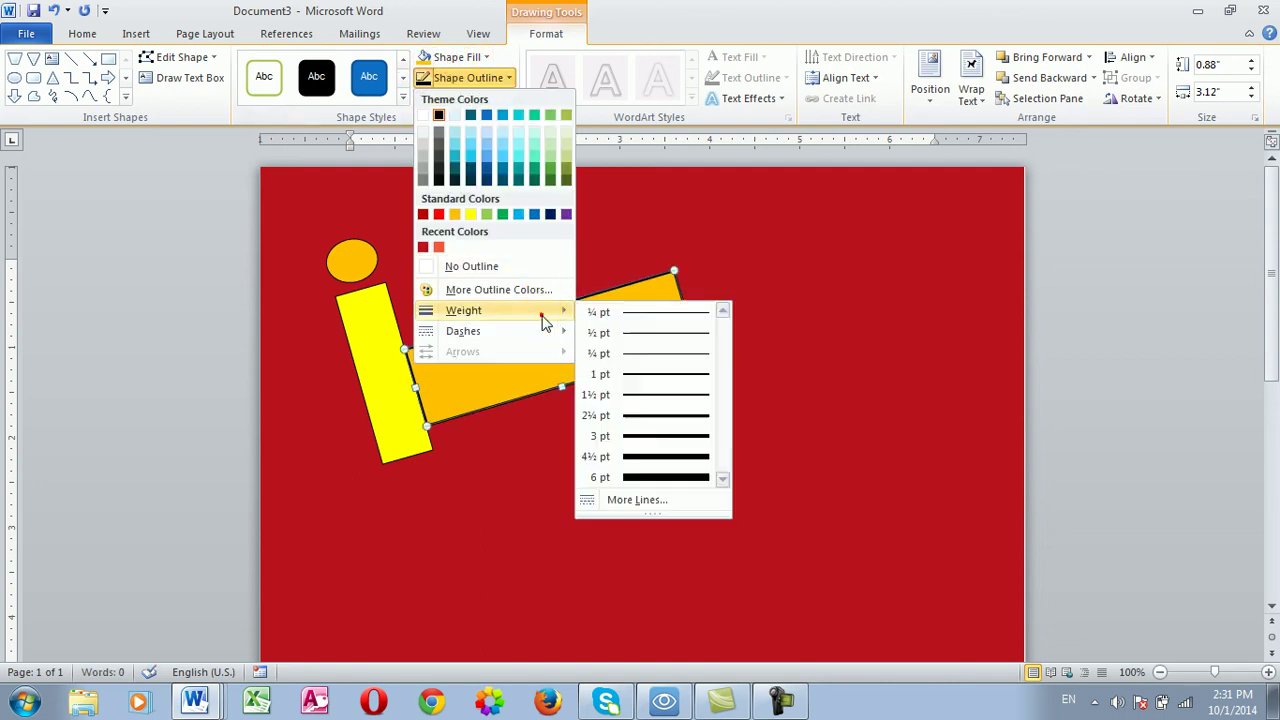
pyautogui.click(640, 314)
pyautogui.press('Up')
pyautogui.press('Up')
pyautogui.press('Up')
pyautogui.press('Up')
pyautogui.press('Up')
pyautogui.press('Up')
pyautogui.press('Up')
pyautogui.press('Up')
pyautogui.press('Up')
pyautogui.press('Up')
# Set the orange bar's outline to No Outline
pyautogui.click(658, 511)
pyautogui.click(565, 346)
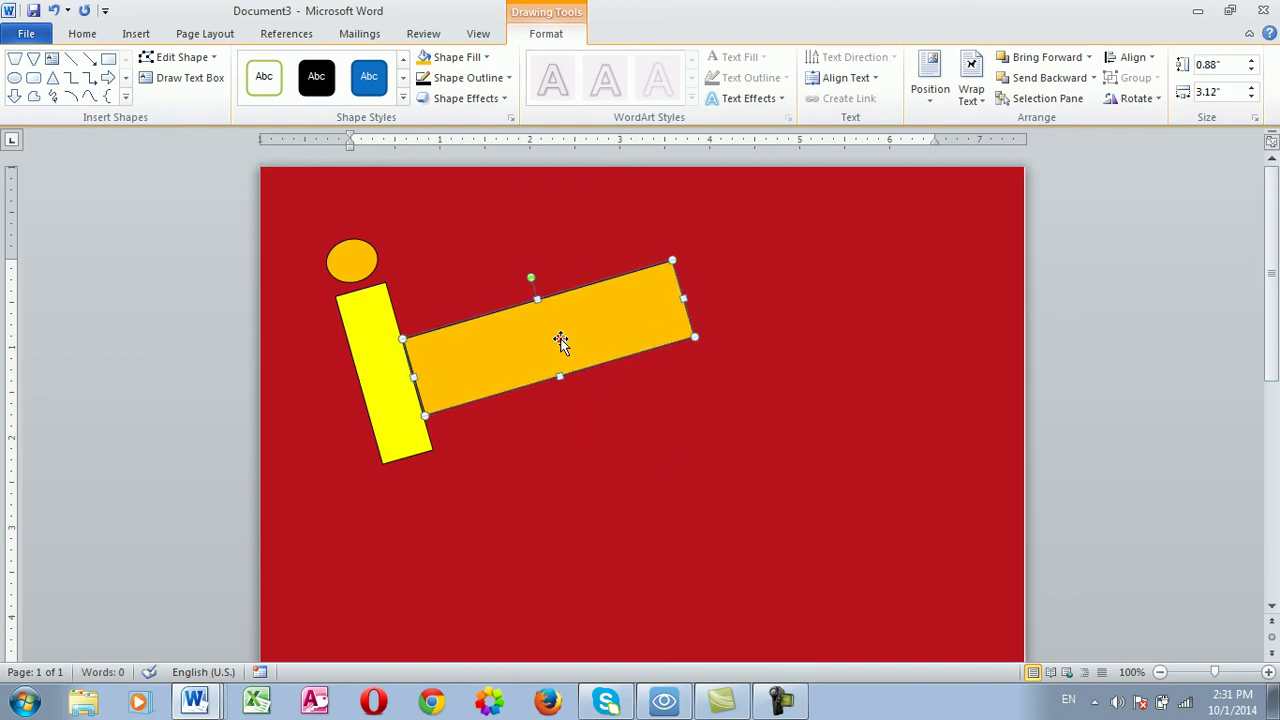
pyautogui.click(478, 78)
pyautogui.click(470, 266)
pyautogui.click(745, 378)
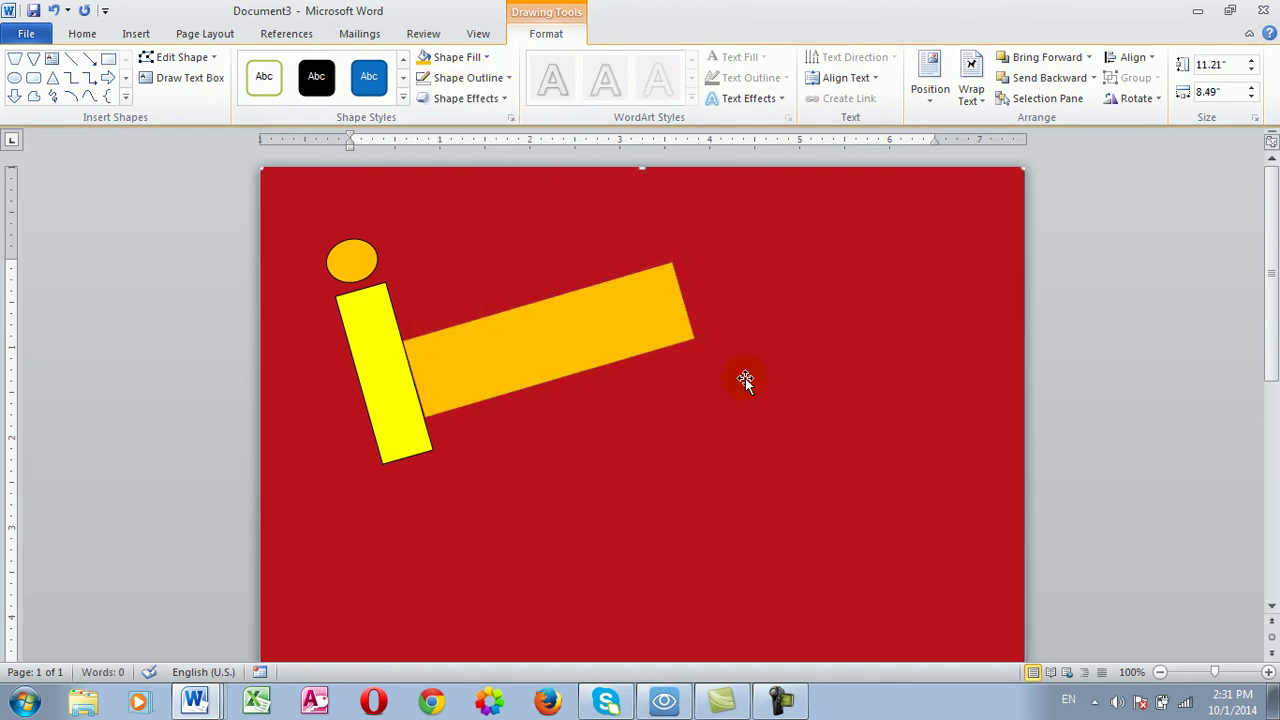
# Insert WordArt reading 'NTER', move it onto the orange bar, and rotate it to match
pyautogui.click(146, 34)
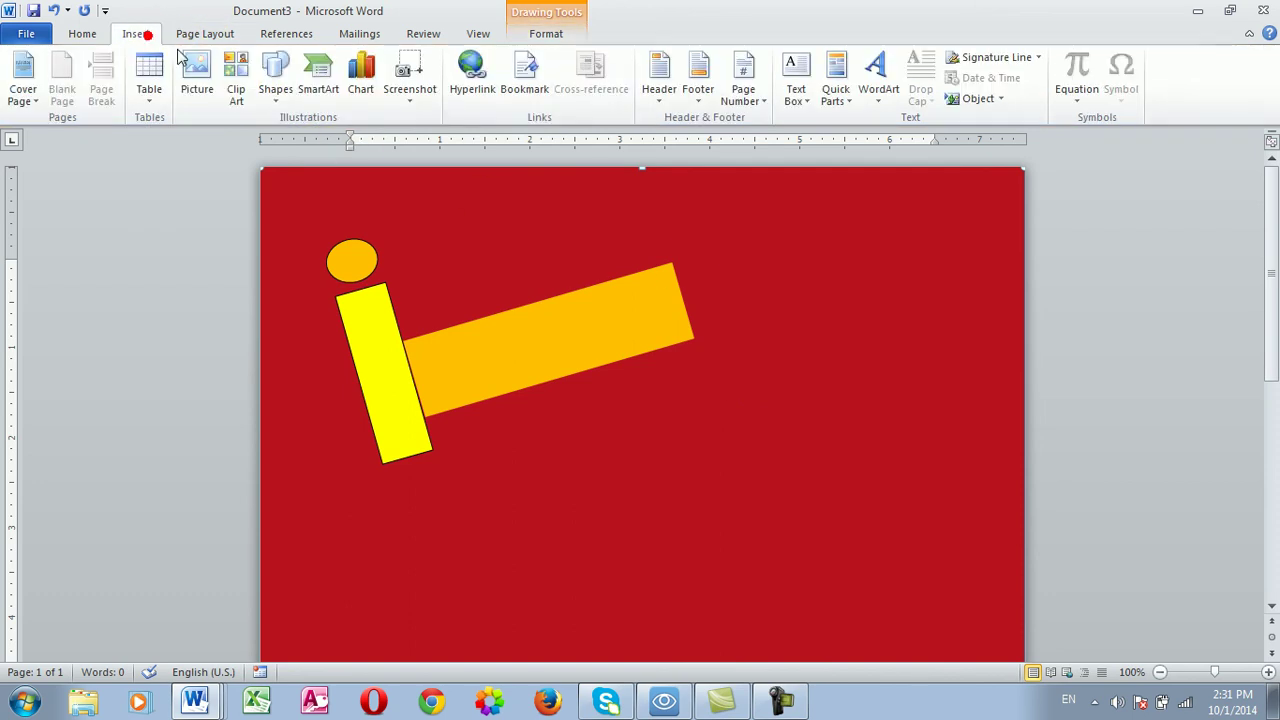
pyautogui.click(876, 80)
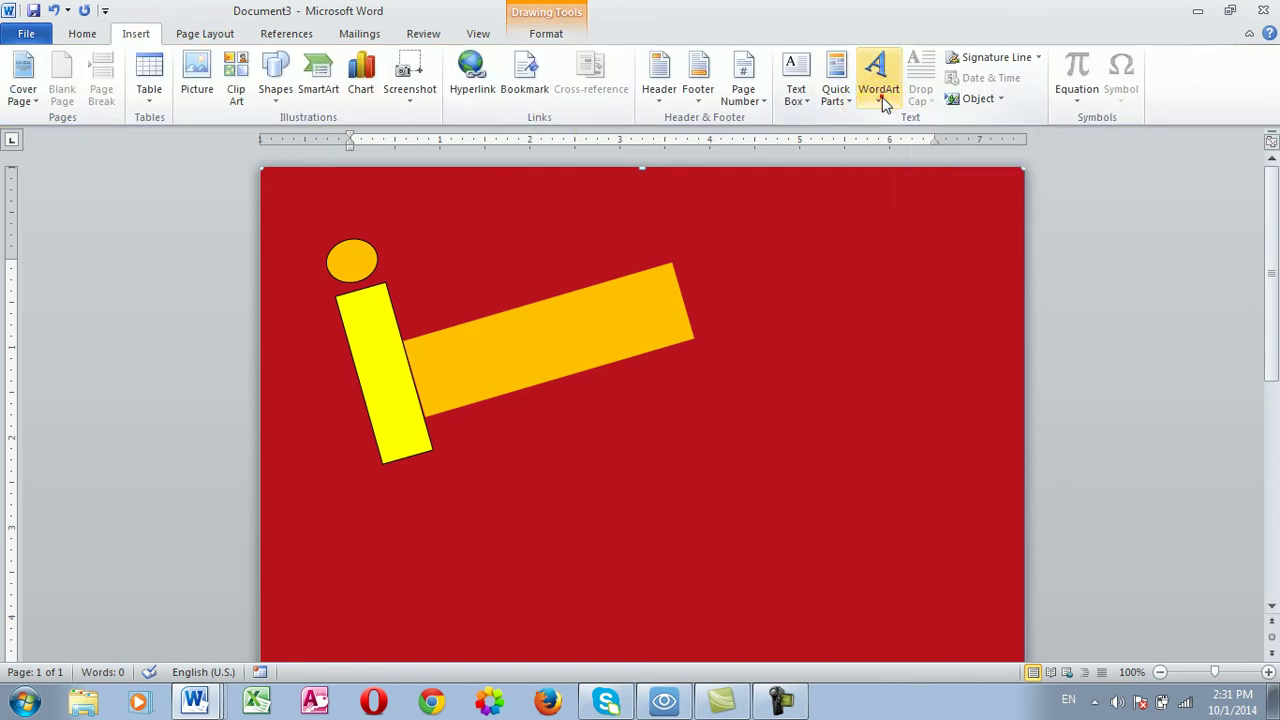
pyautogui.click(989, 296)
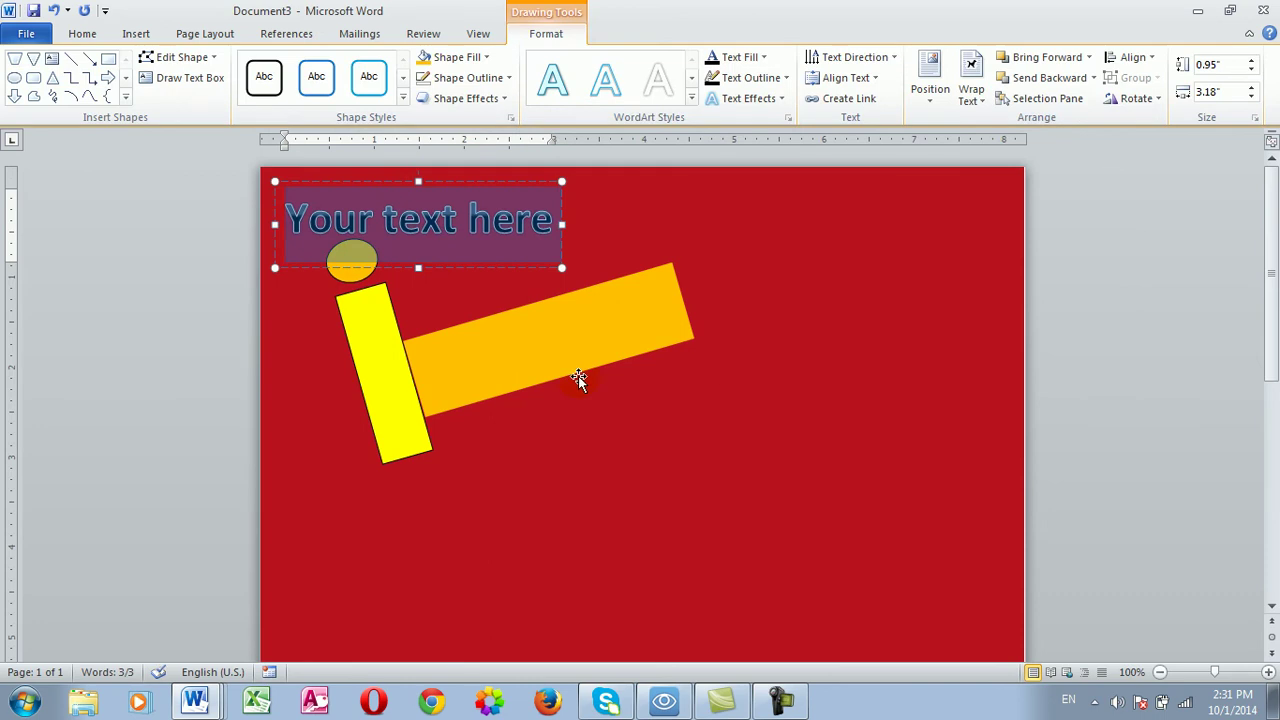
pyautogui.write('NTER')
pyautogui.click(363, 187)
pyautogui.moveTo(512, 299); pyautogui.dragTo(503, 316)
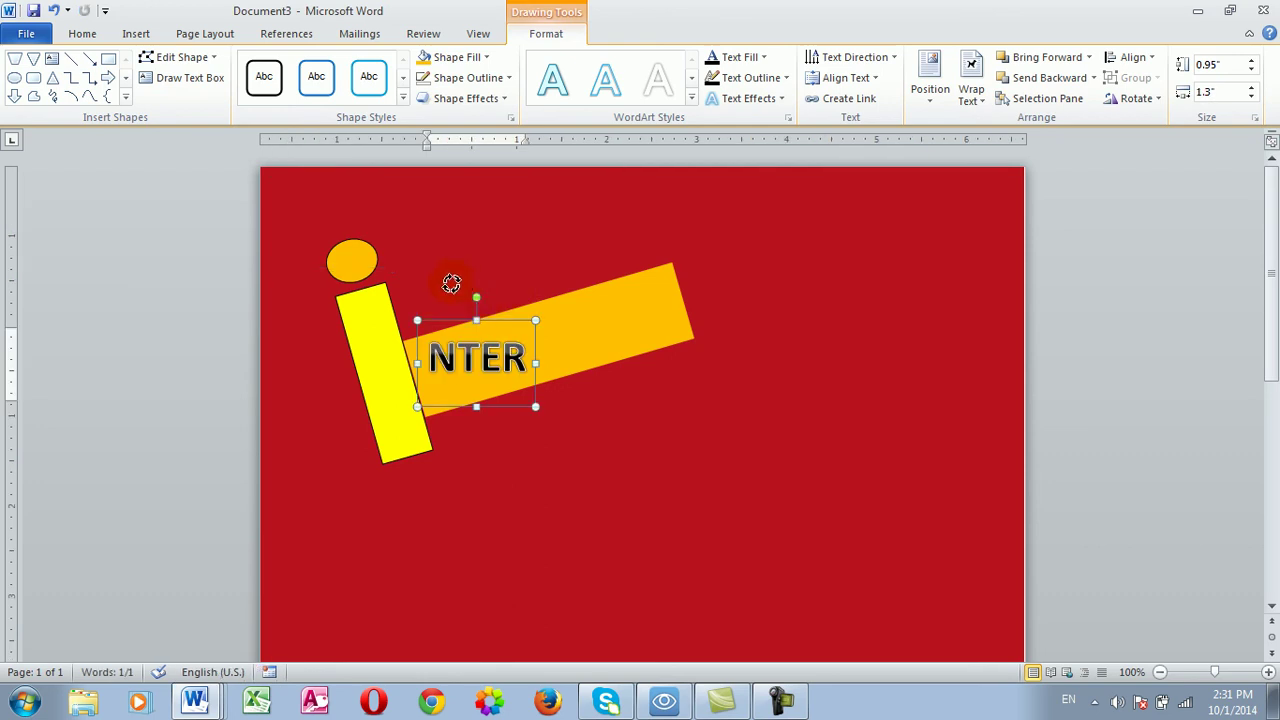
pyautogui.moveTo(476, 297); pyautogui.dragTo(453, 288)
# Widen the NTER WordArt box along the bar and enlarge its lettering
pyautogui.moveTo(531, 348); pyautogui.dragTo(416, 362)
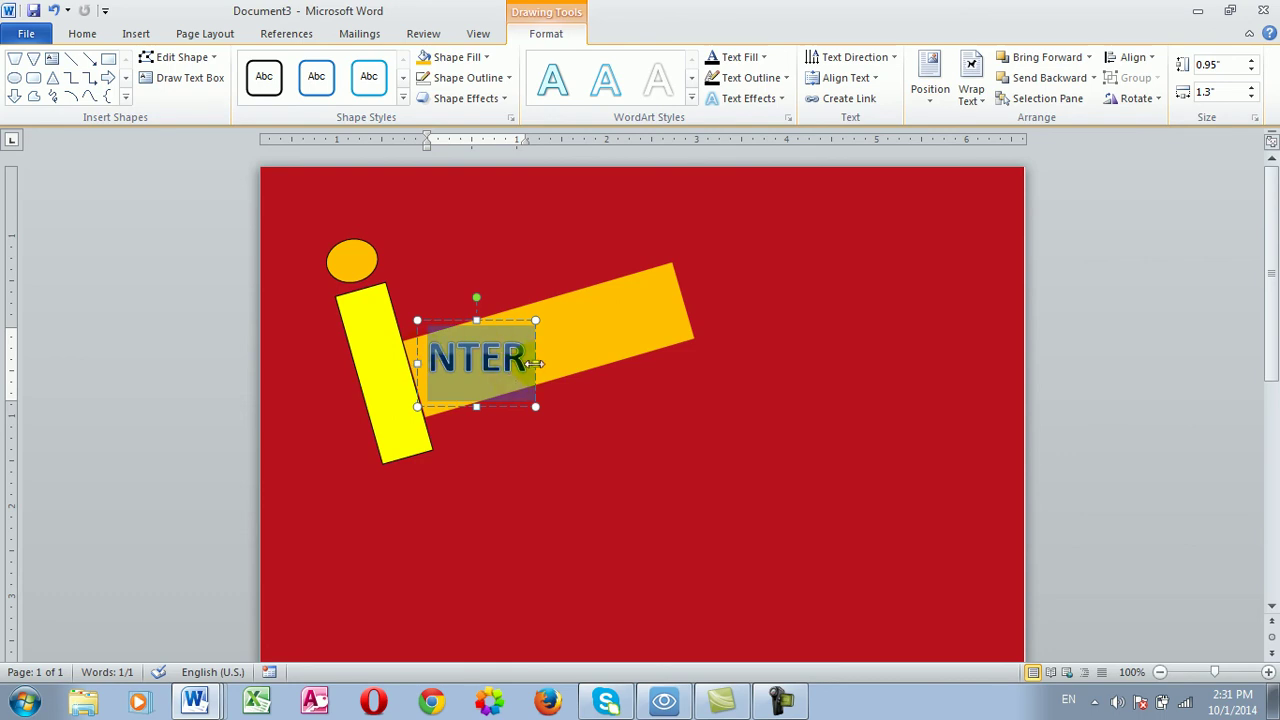
pyautogui.press('Escape')
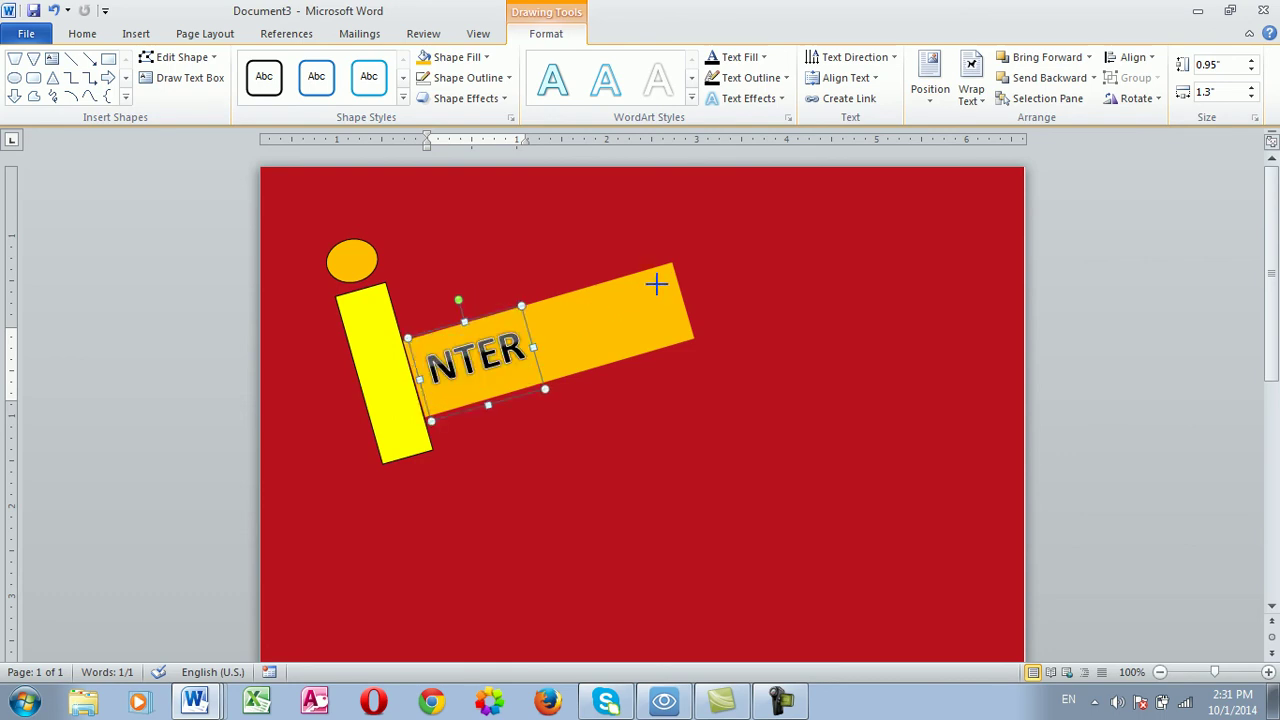
pyautogui.moveTo(666, 282); pyautogui.dragTo(668, 282)
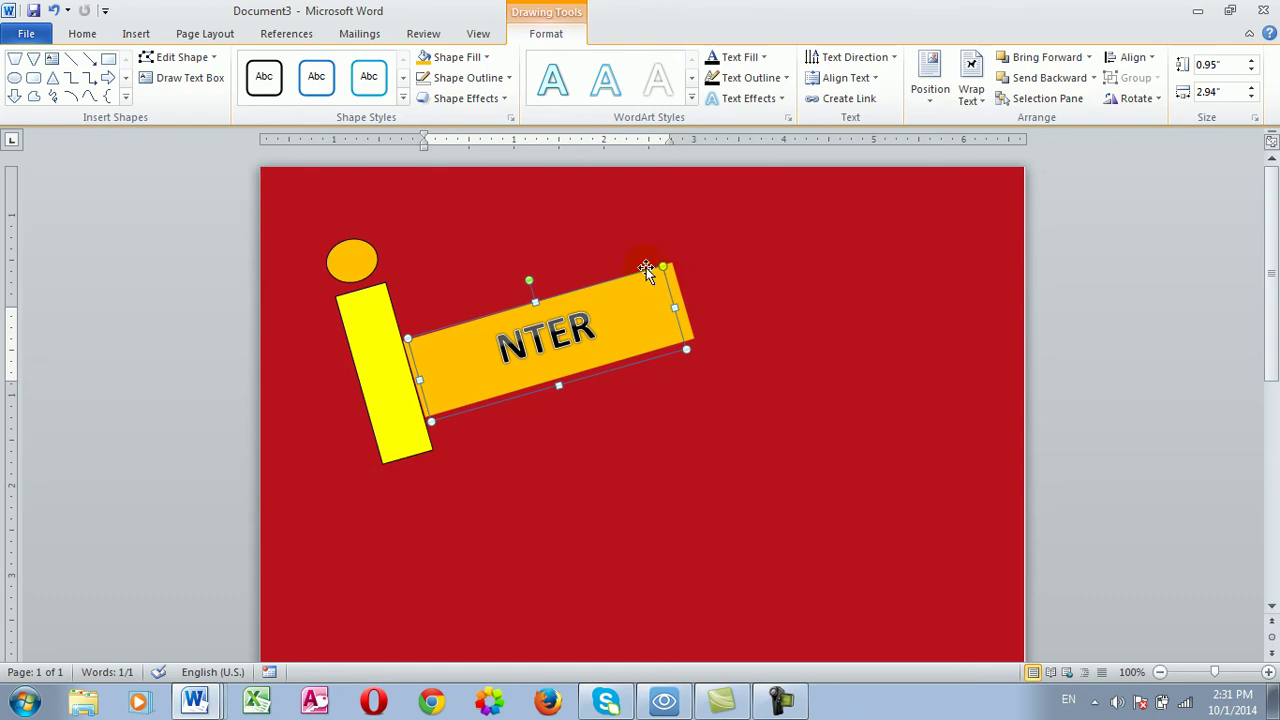
pyautogui.click(640, 280)
pyautogui.hotkey('ctrl', 'a')
pyautogui.hotkey('ctrl', 'shift', '.')
pyautogui.hotkey('ctrl', 'shift', '.')
pyautogui.hotkey('ctrl', 'shift', '.')
pyautogui.hotkey('ctrl', 'shift', '.')
pyautogui.hotkey('ctrl', 'shift', '.')
pyautogui.click(629, 248)
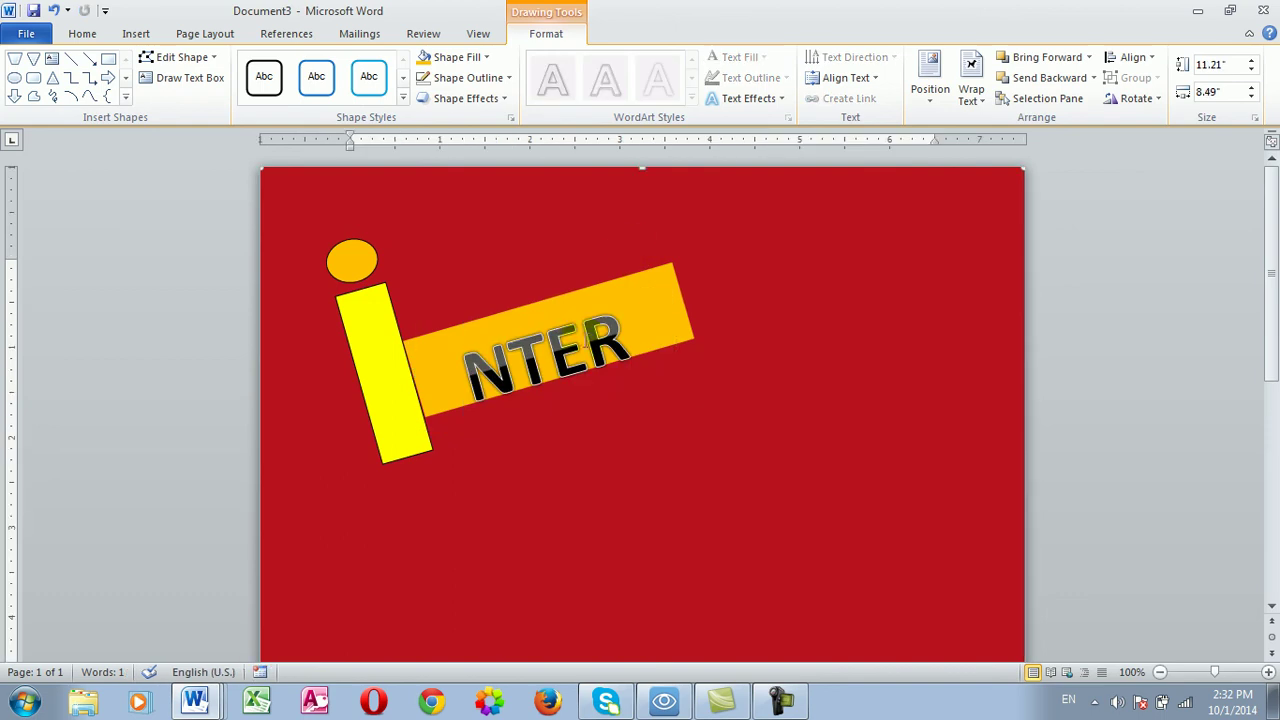
# Nudge the NTER WordArt up and left into place and enlarge the text once more
pyautogui.click(572, 348)
pyautogui.click(567, 300)
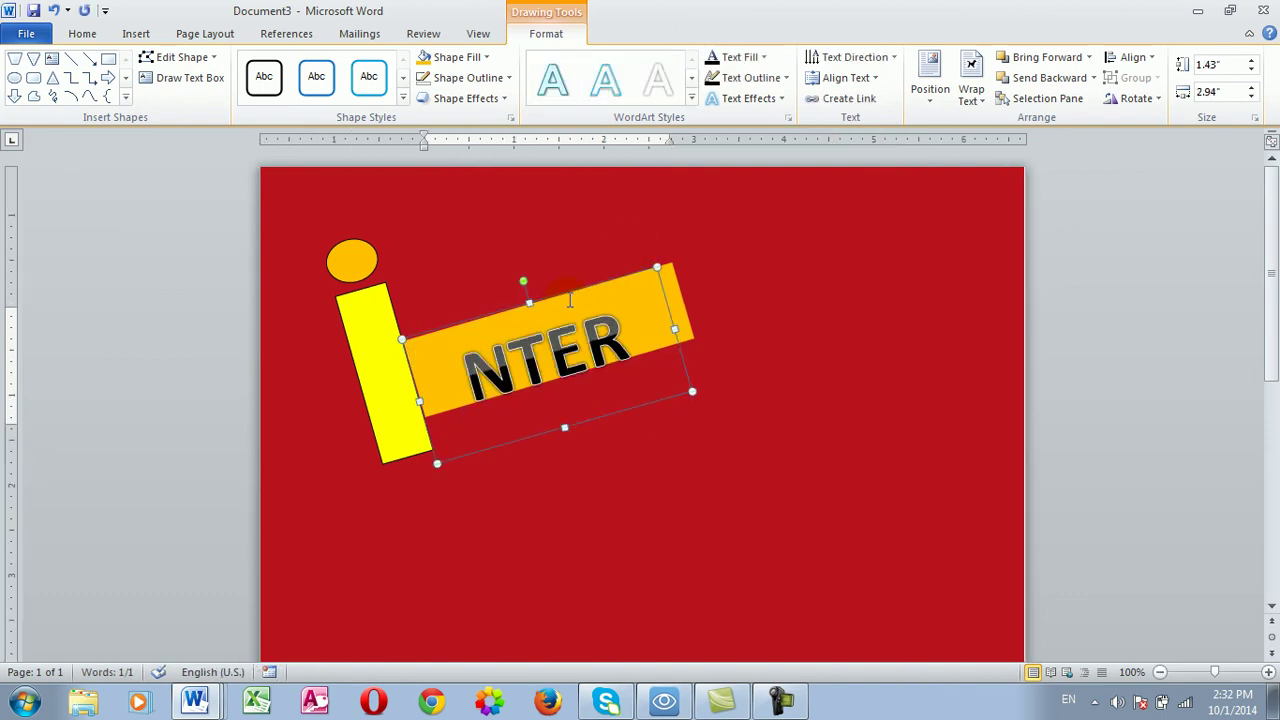
pyautogui.press('Left')
pyautogui.press('Left')
pyautogui.press('Up')
pyautogui.press('Left')
pyautogui.press('Left')
pyautogui.hotkey('ctrl', 'Down')
pyautogui.moveTo(590, 333); pyautogui.dragTo(408, 360)
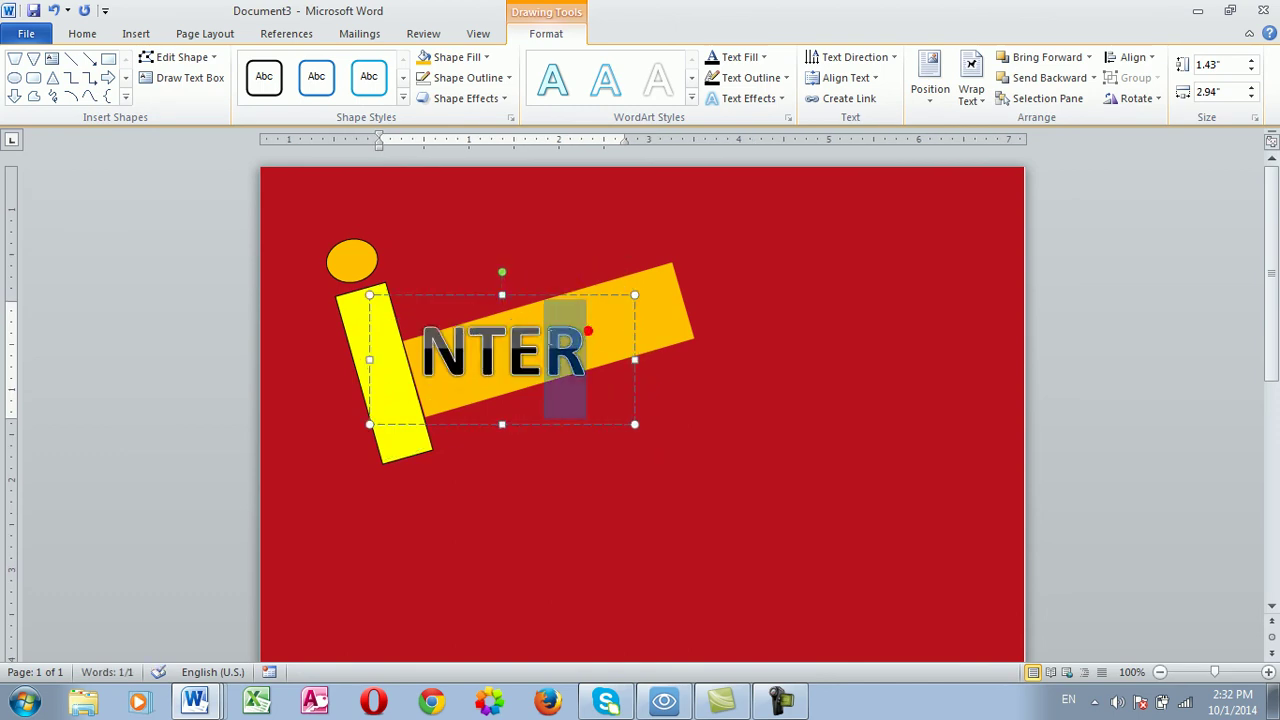
pyautogui.hotkey('ctrl', 'shift', '.')
# Shorten the orange bar from its right end
pyautogui.click(663, 494)
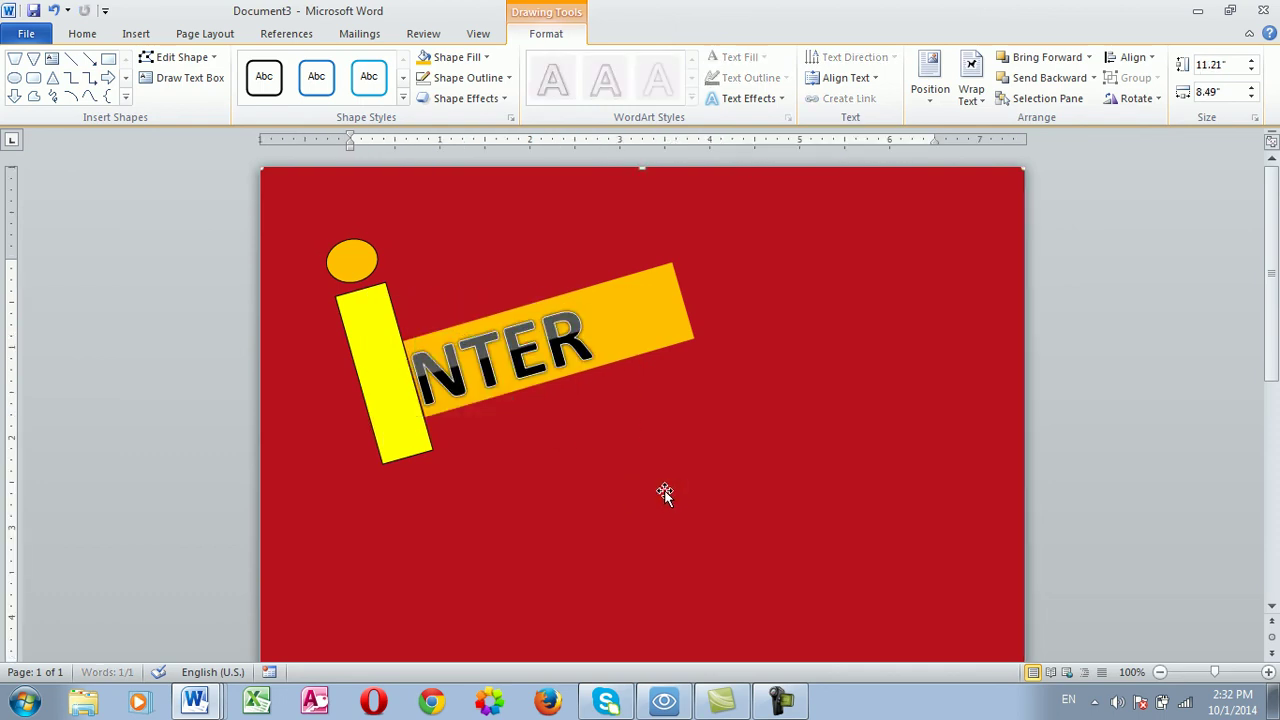
pyautogui.click(657, 313)
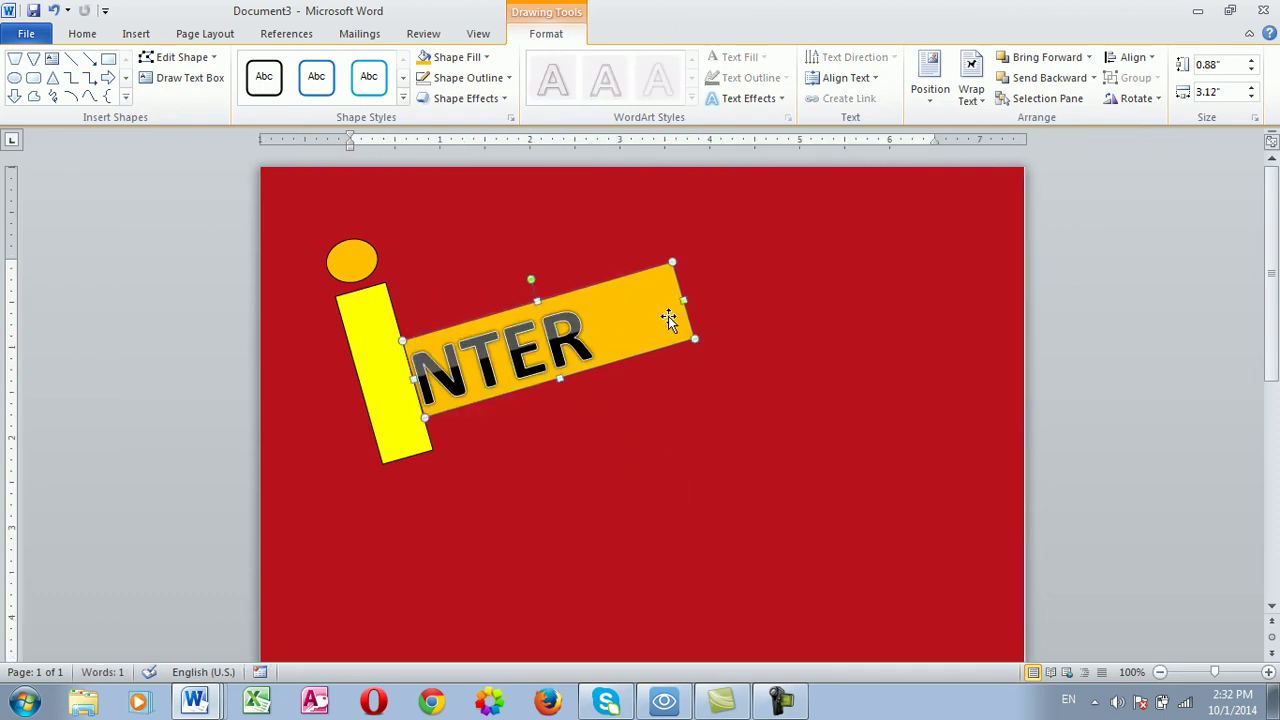
pyautogui.moveTo(613, 325); pyautogui.dragTo(621, 316)
pyautogui.click(668, 332)
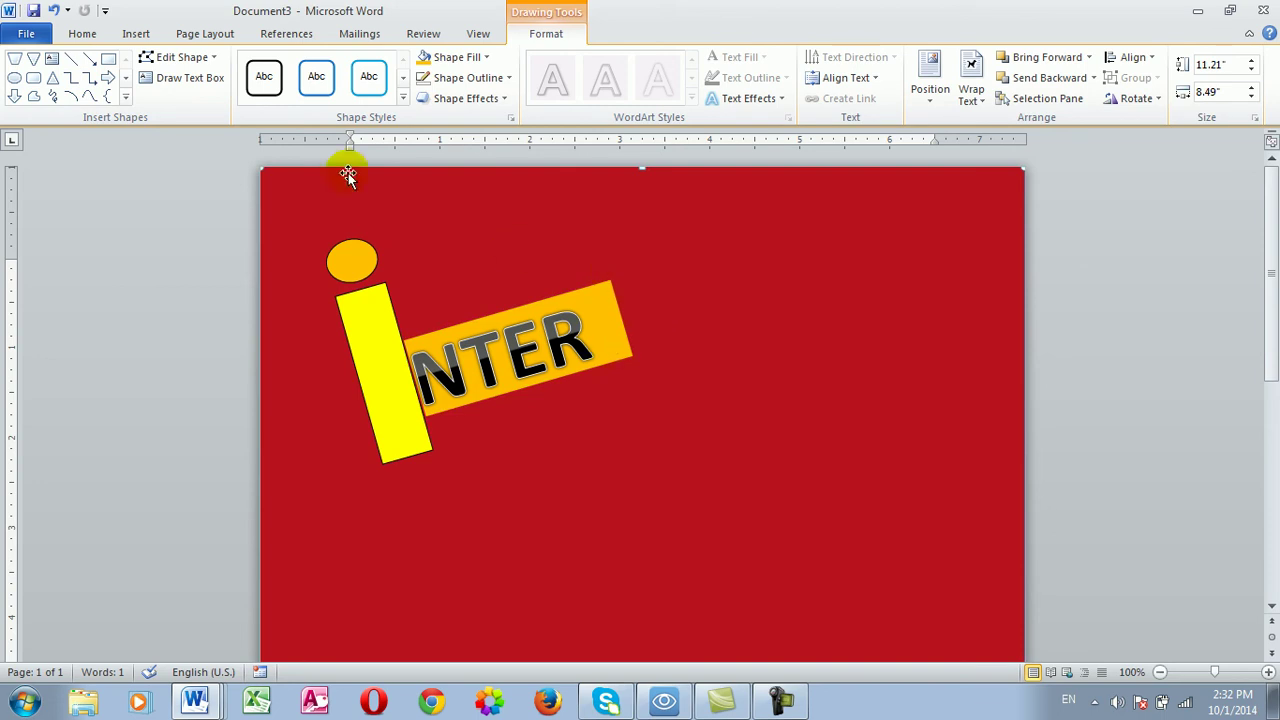
# Draw a circle over the bar's right end with red fill and red outline
pyautogui.click(263, 80)
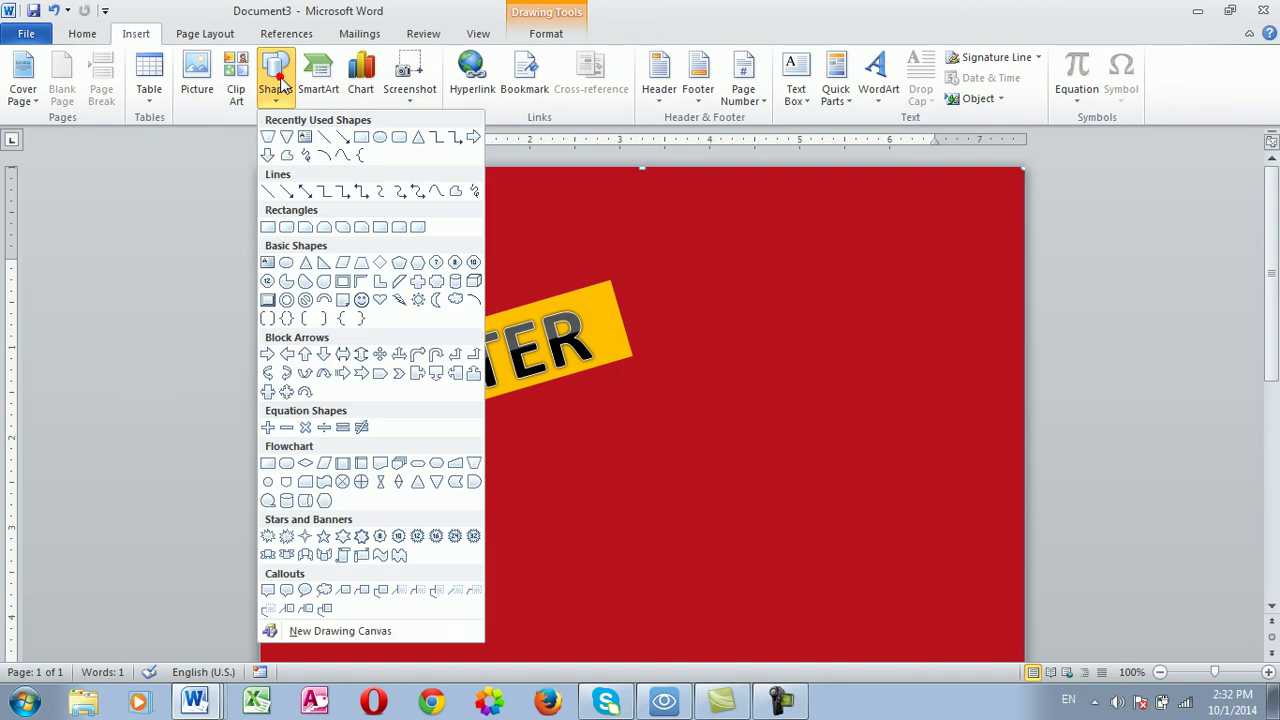
pyautogui.click(376, 133)
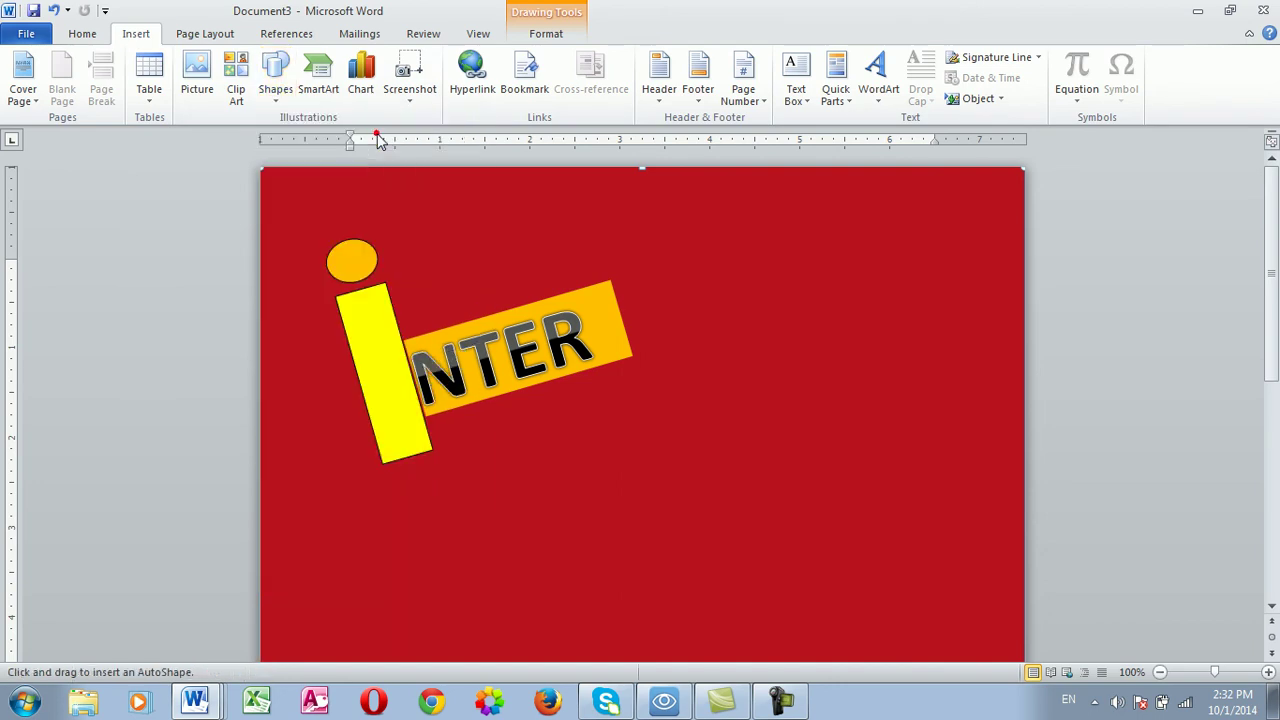
pyautogui.click(604, 280)
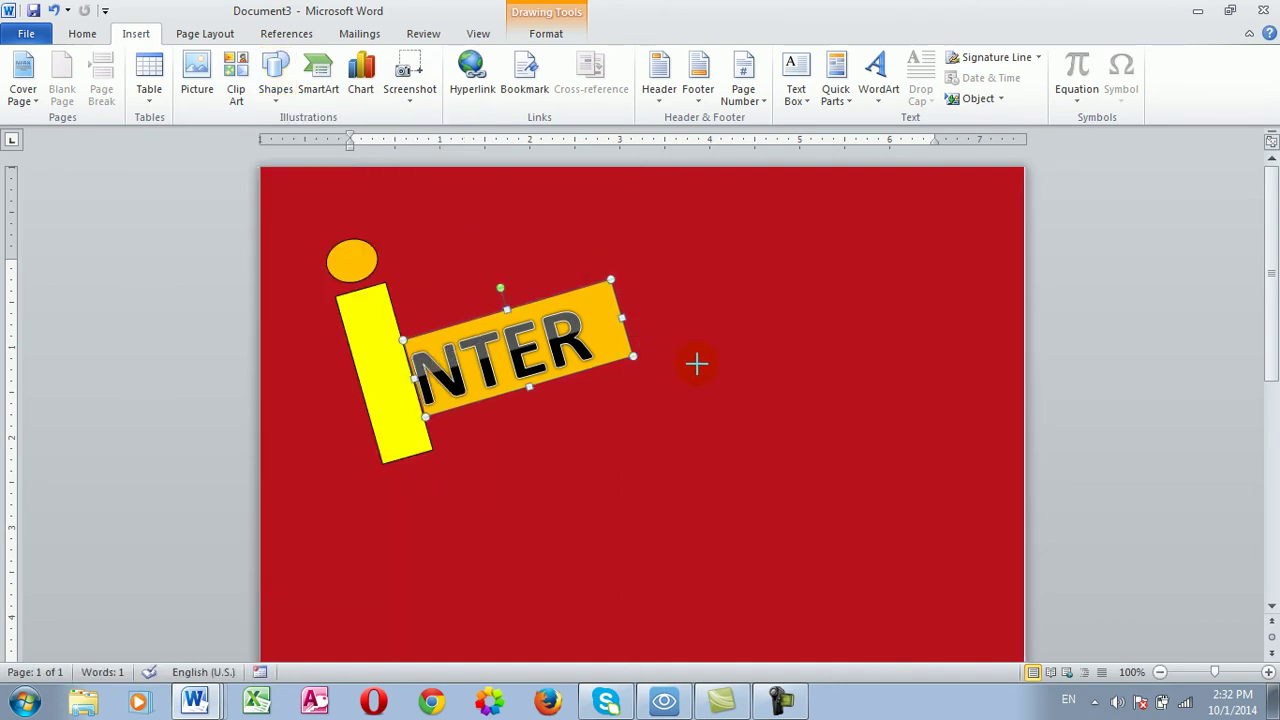
pyautogui.moveTo(697, 364); pyautogui.dragTo(605, 280)
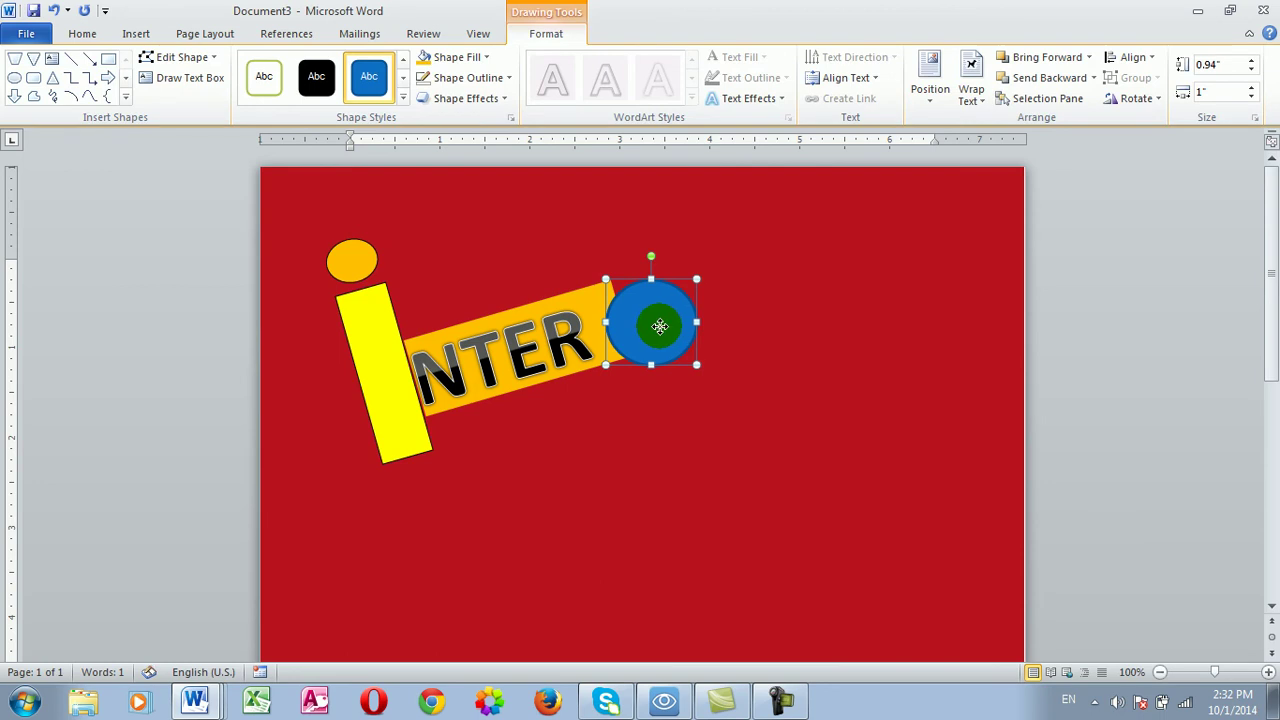
pyautogui.moveTo(659, 326); pyautogui.dragTo(642, 316)
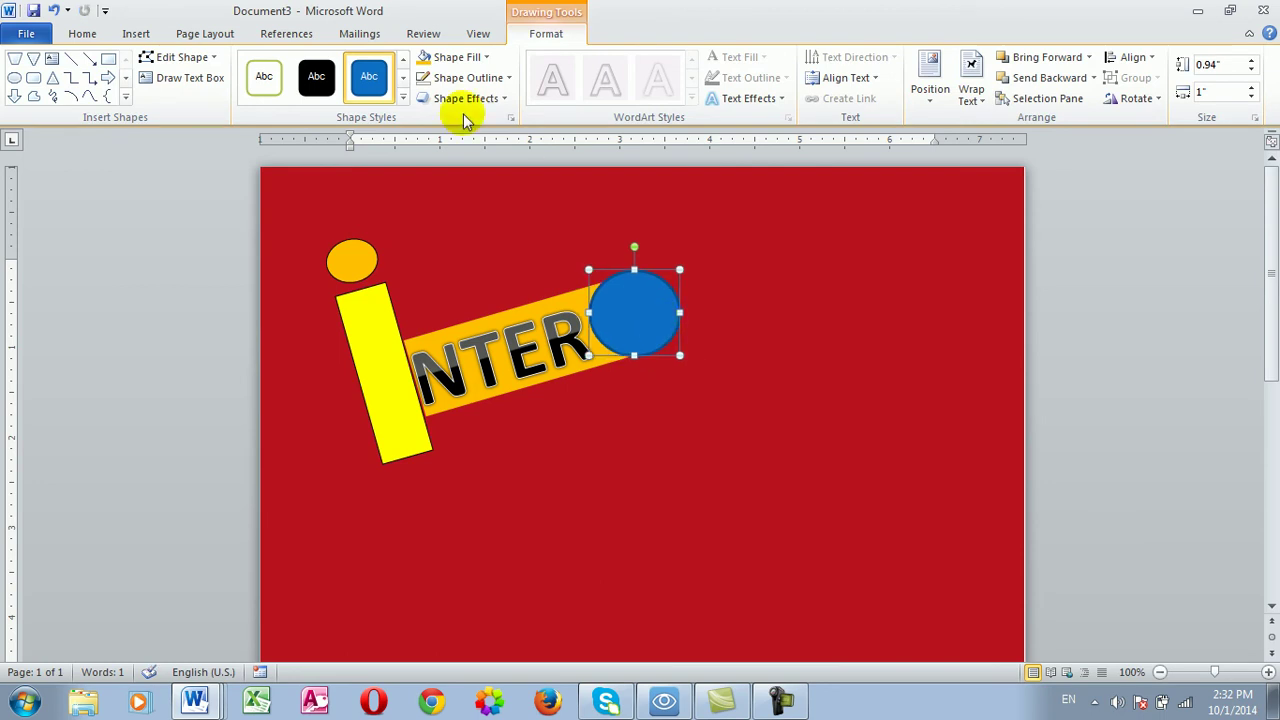
pyautogui.click(447, 57)
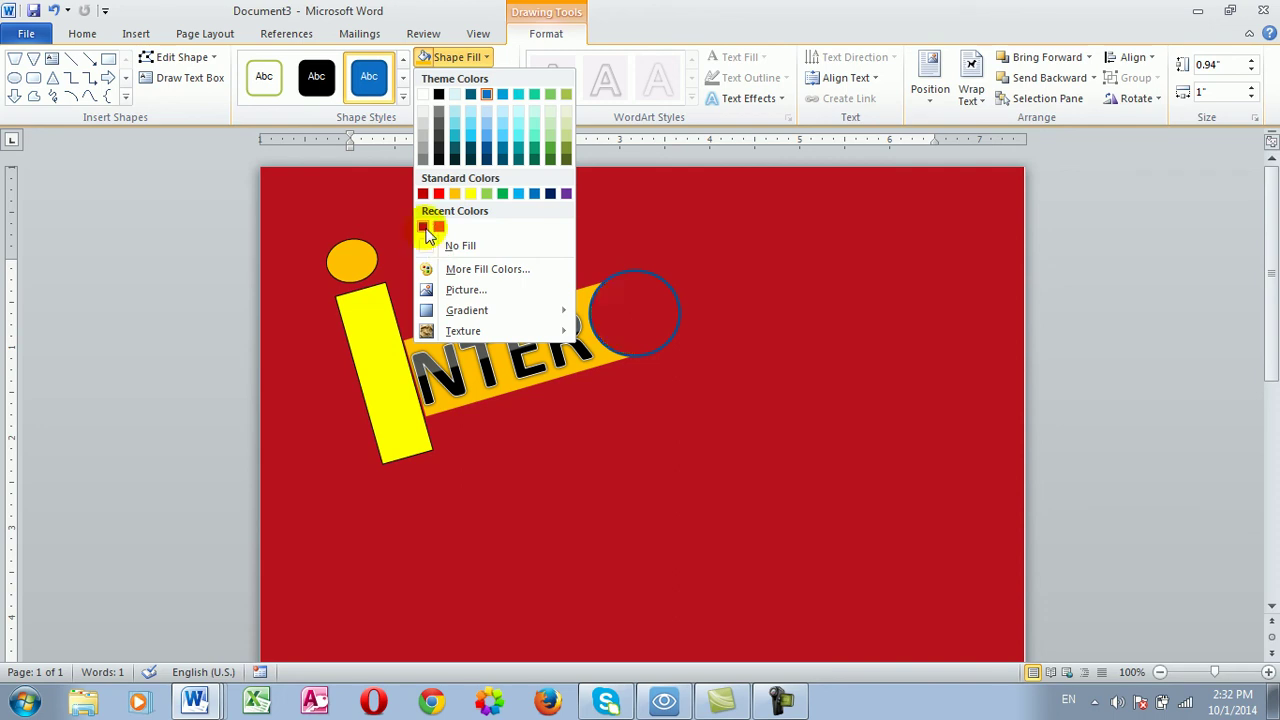
pyautogui.click(424, 228)
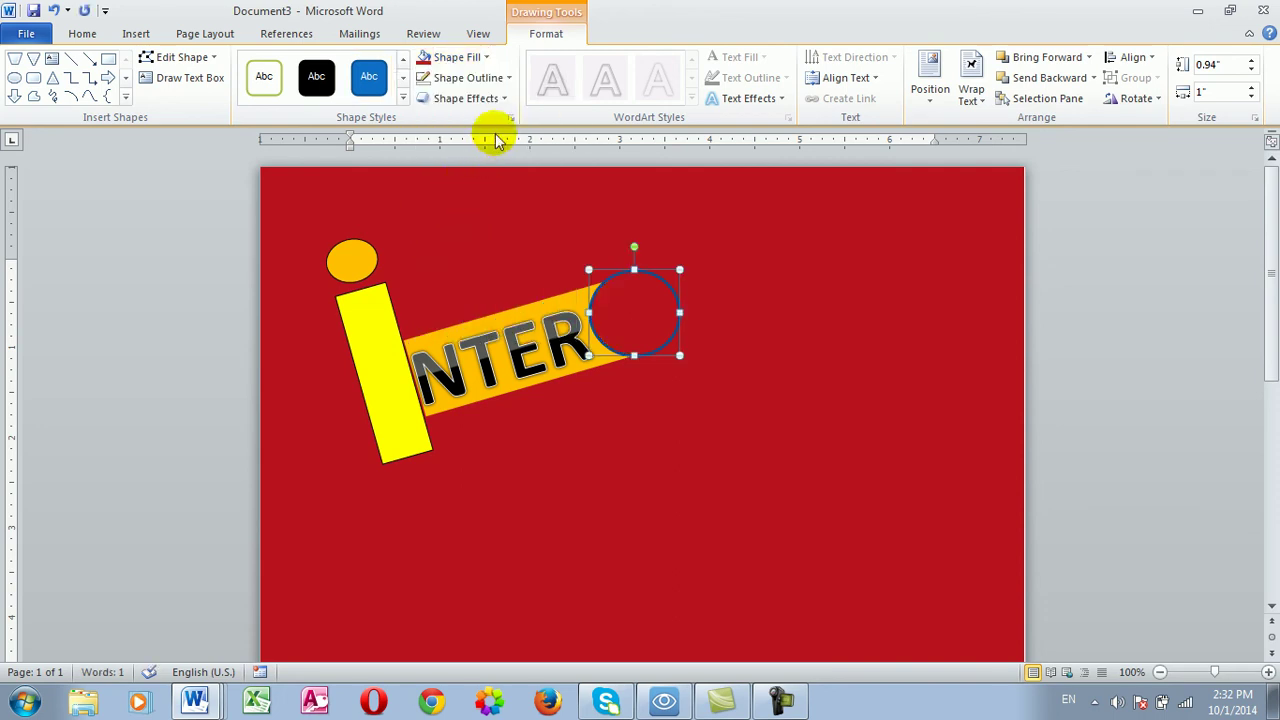
pyautogui.click(462, 78)
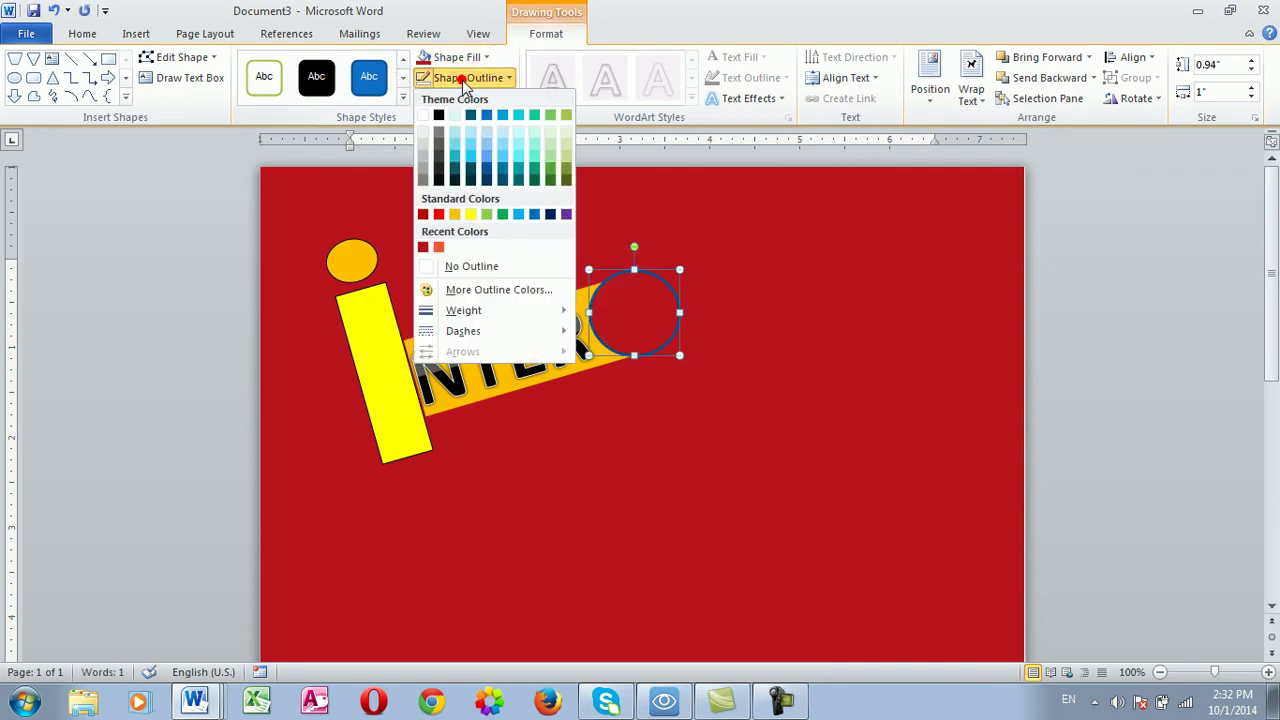
pyautogui.click(424, 247)
pyautogui.click(807, 292)
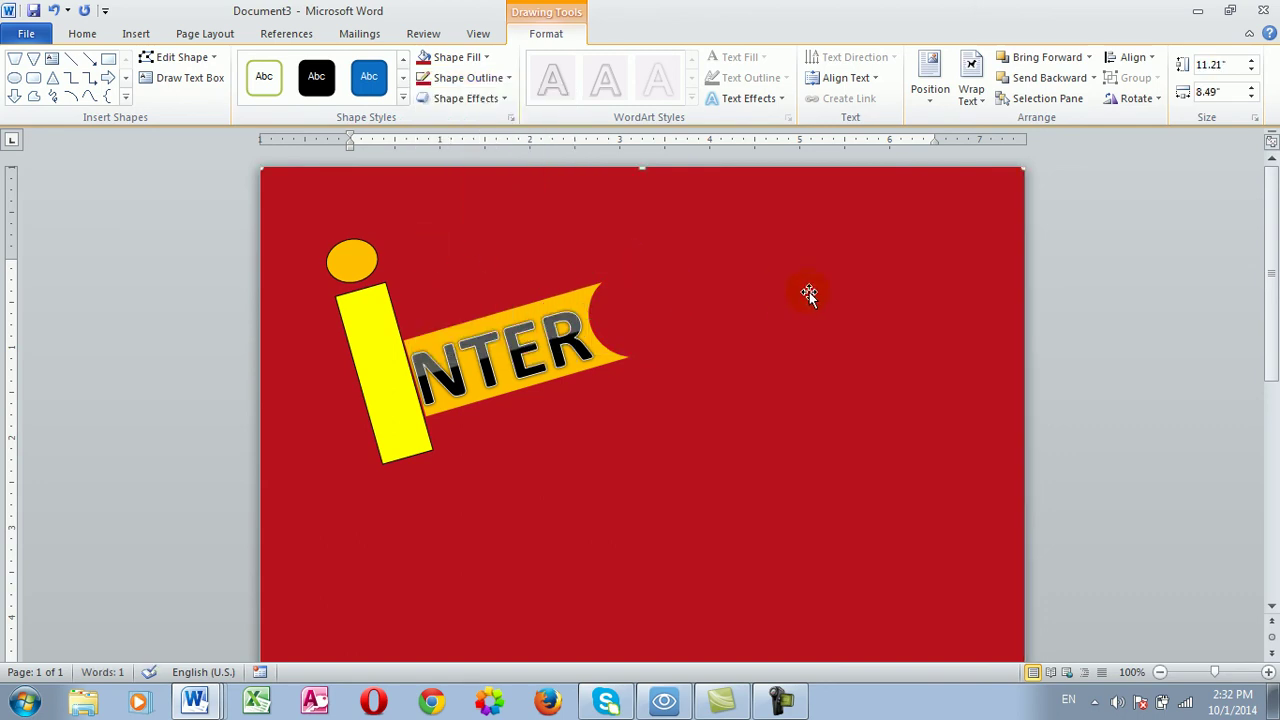
# Duplicate the NTER WordArt to the right and change the copy's text to 'COM'
pyautogui.click(145, 33)
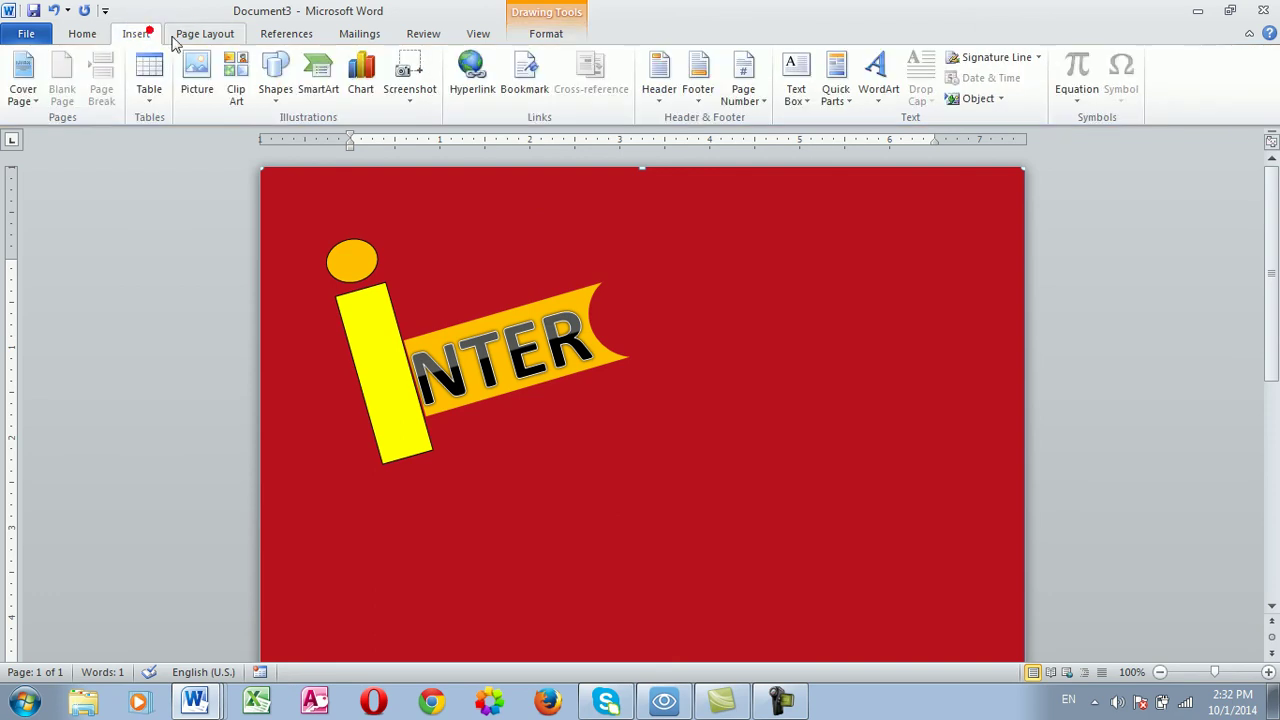
pyautogui.click(516, 329)
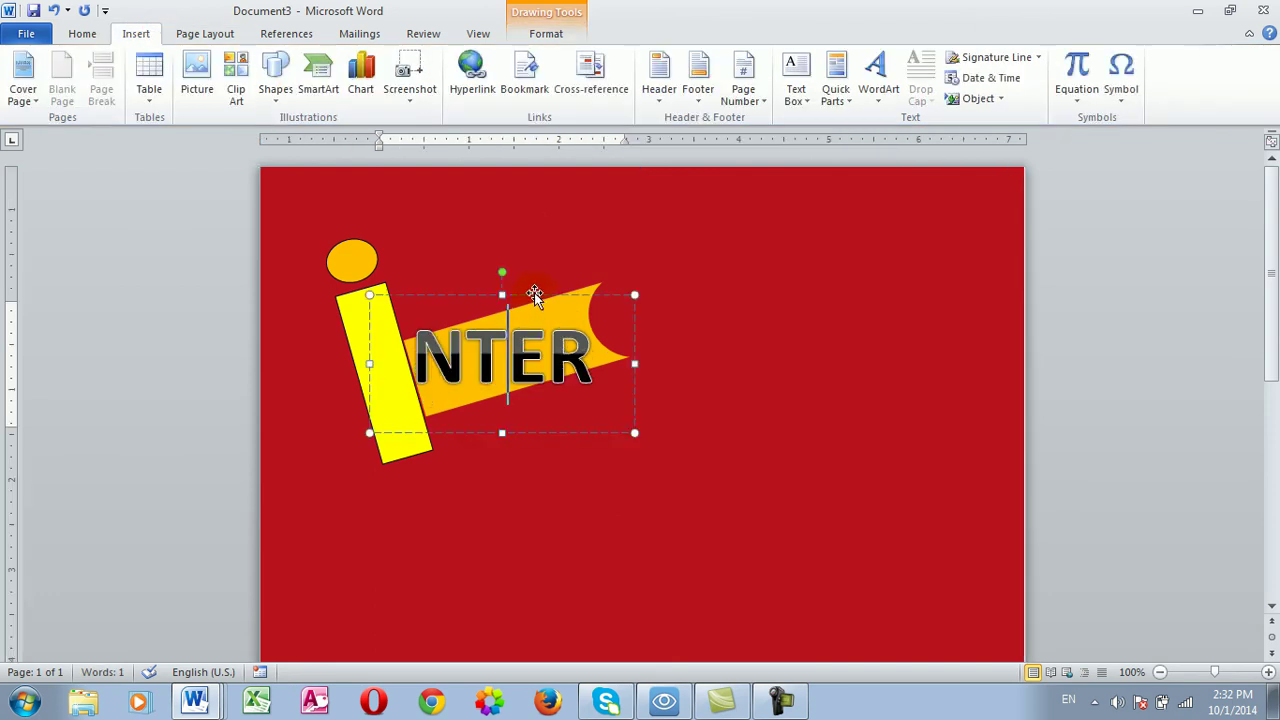
pyautogui.click(534, 292)
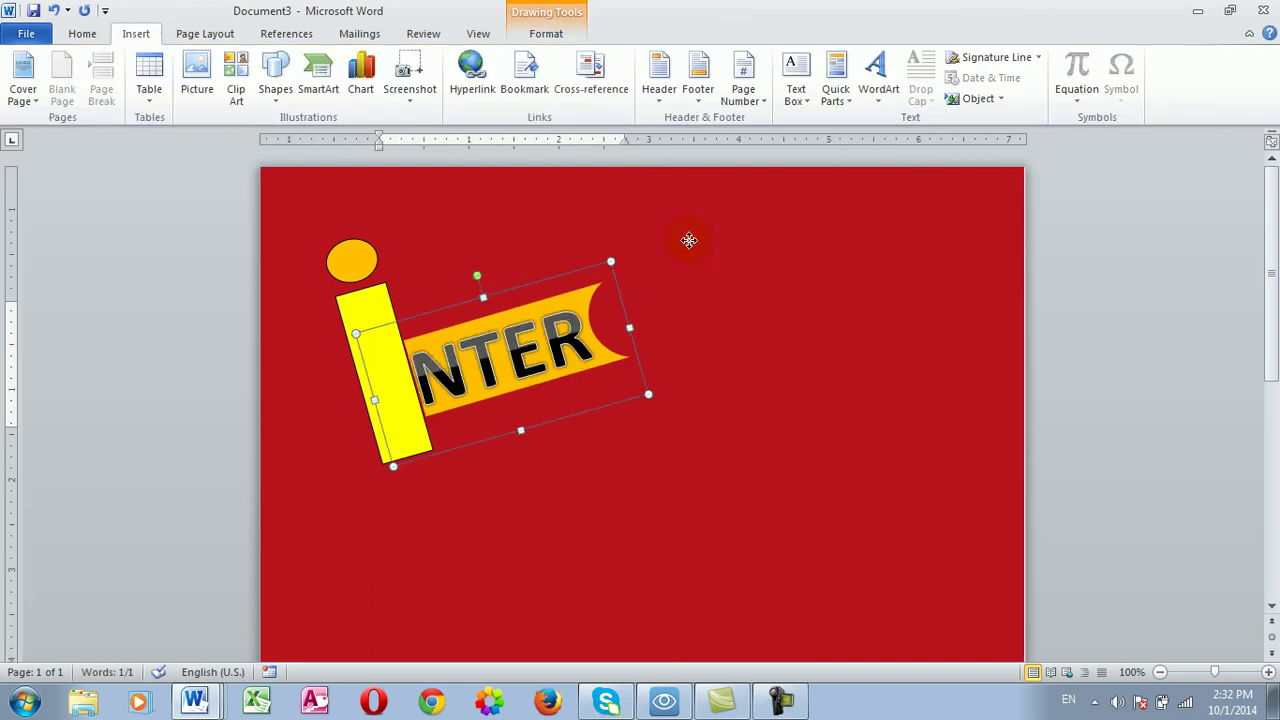
pyautogui.click(730, 223)
pyautogui.hotkey('ctrl', 'v')
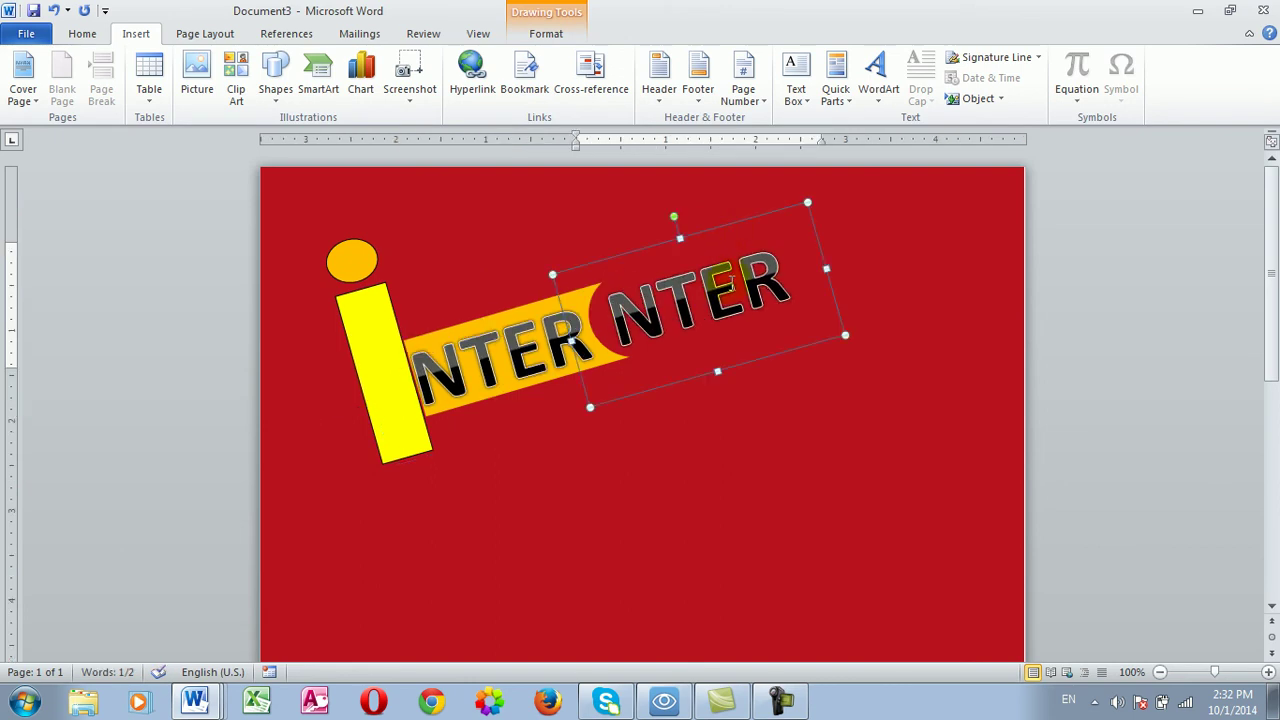
pyautogui.doubleClick(775, 285)
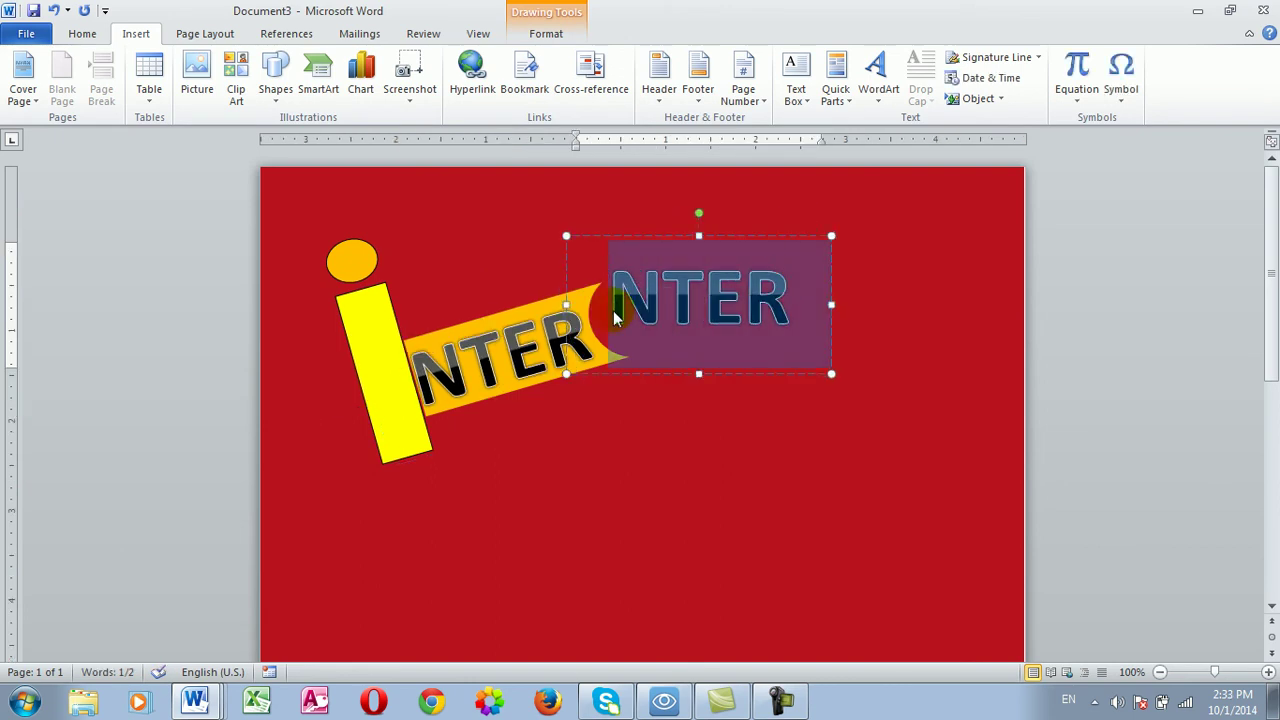
pyautogui.write('COM')
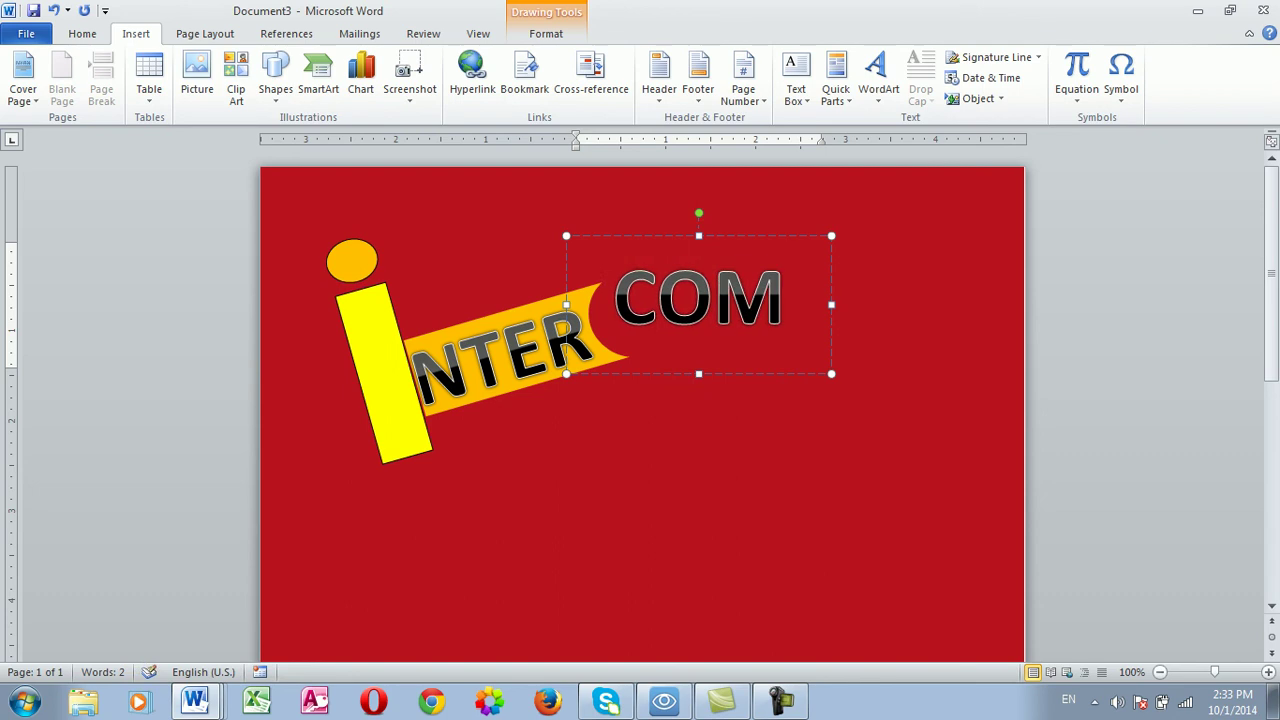
pyautogui.click(732, 234)
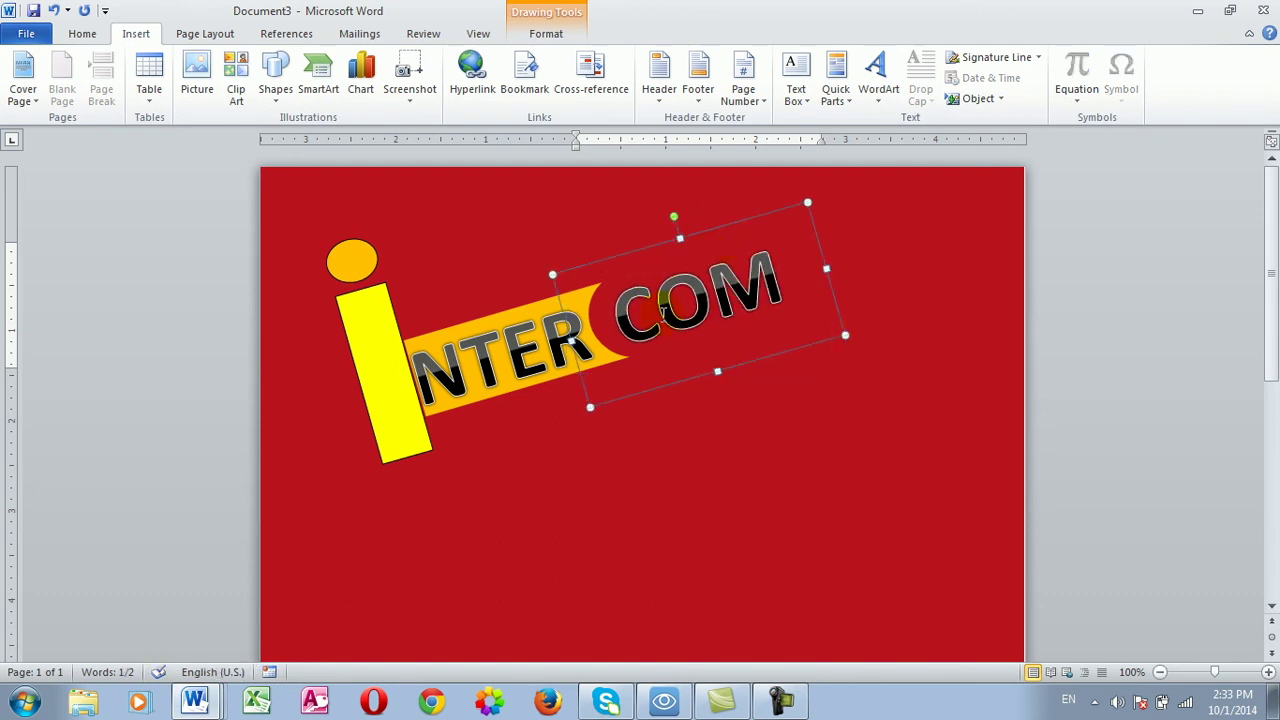
# Nudge the COM WordArt left and down against NTER and set its text fill to white
pyautogui.press('Left')
pyautogui.press('Left')
pyautogui.press('Left')
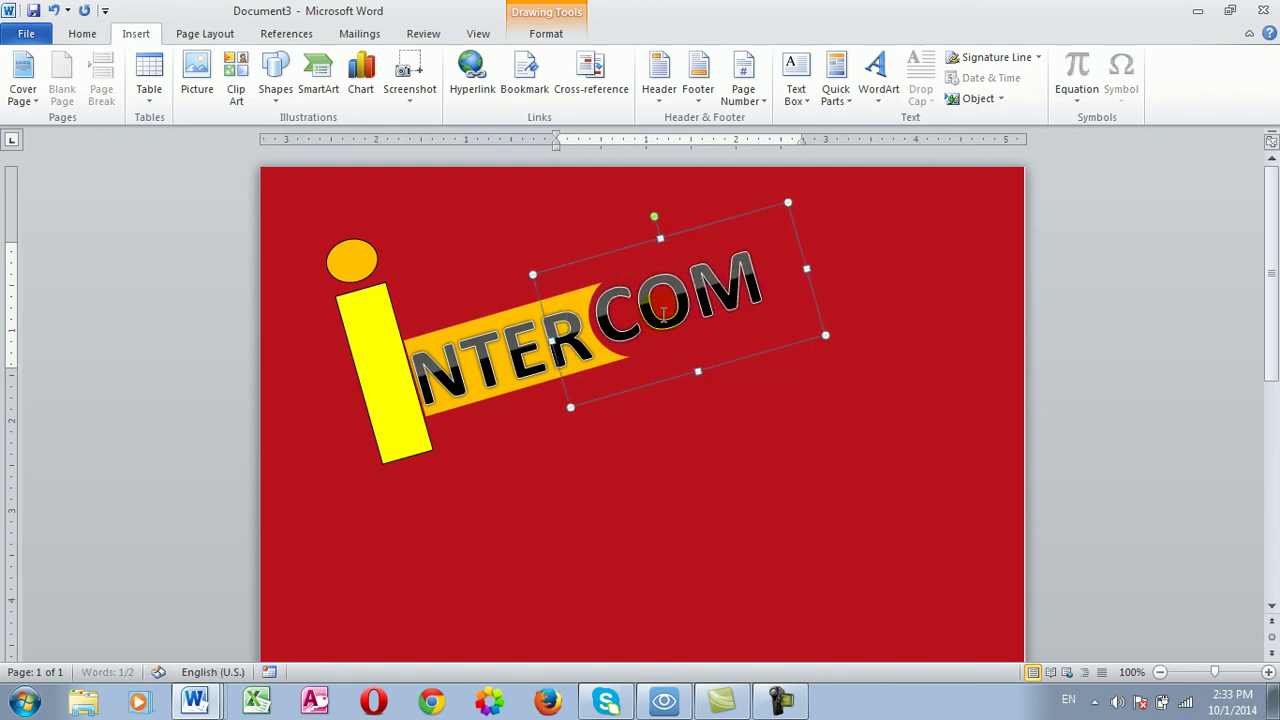
pyautogui.press('Left')
pyautogui.press('Left')
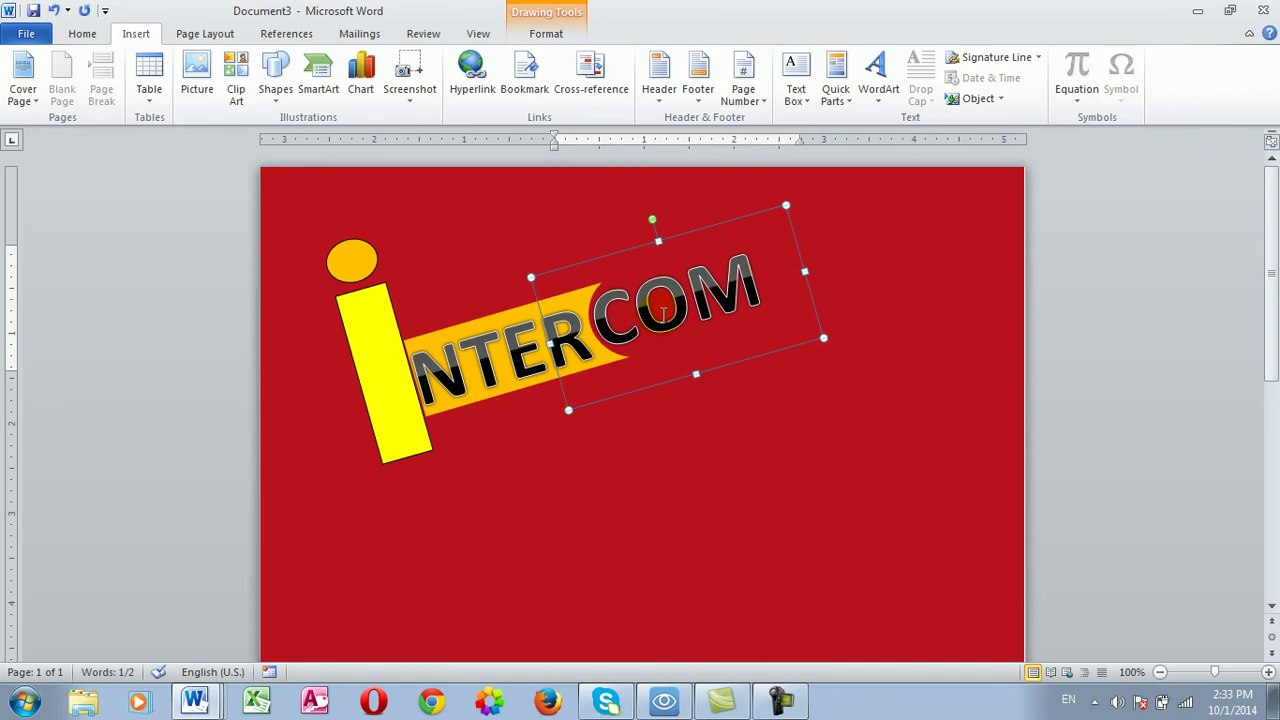
pyautogui.press('Down')
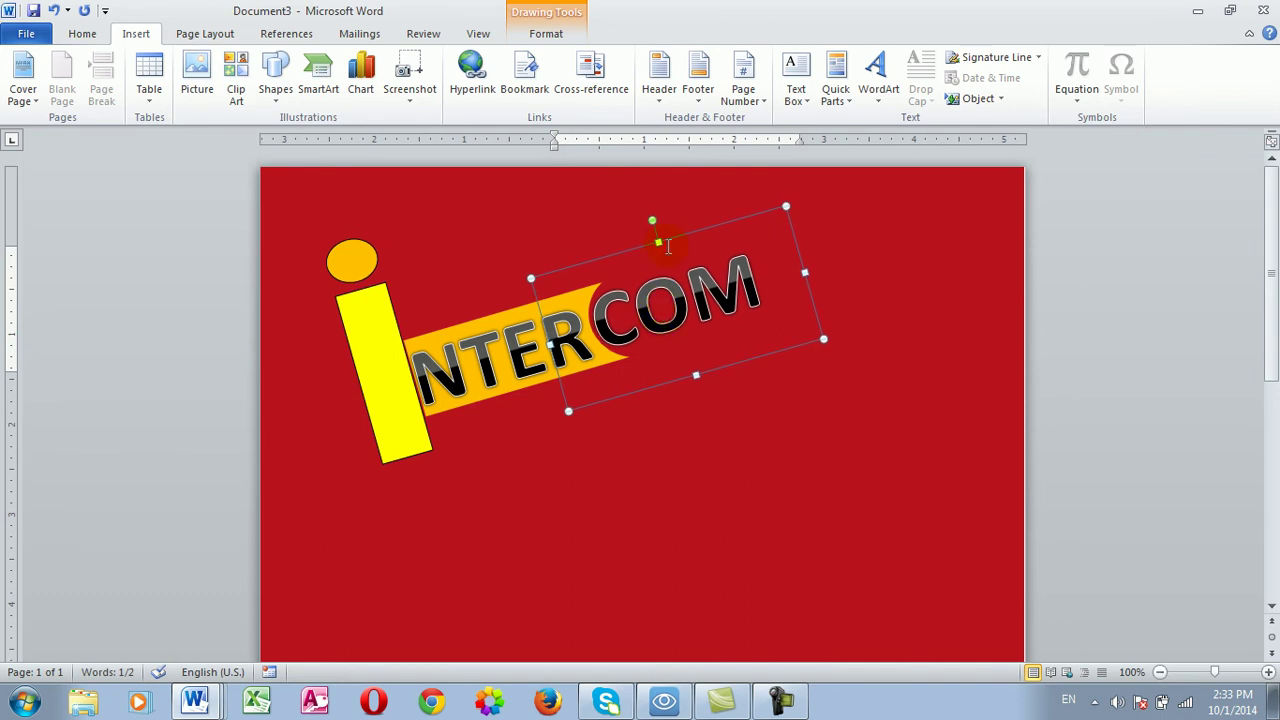
pyautogui.click(552, 32)
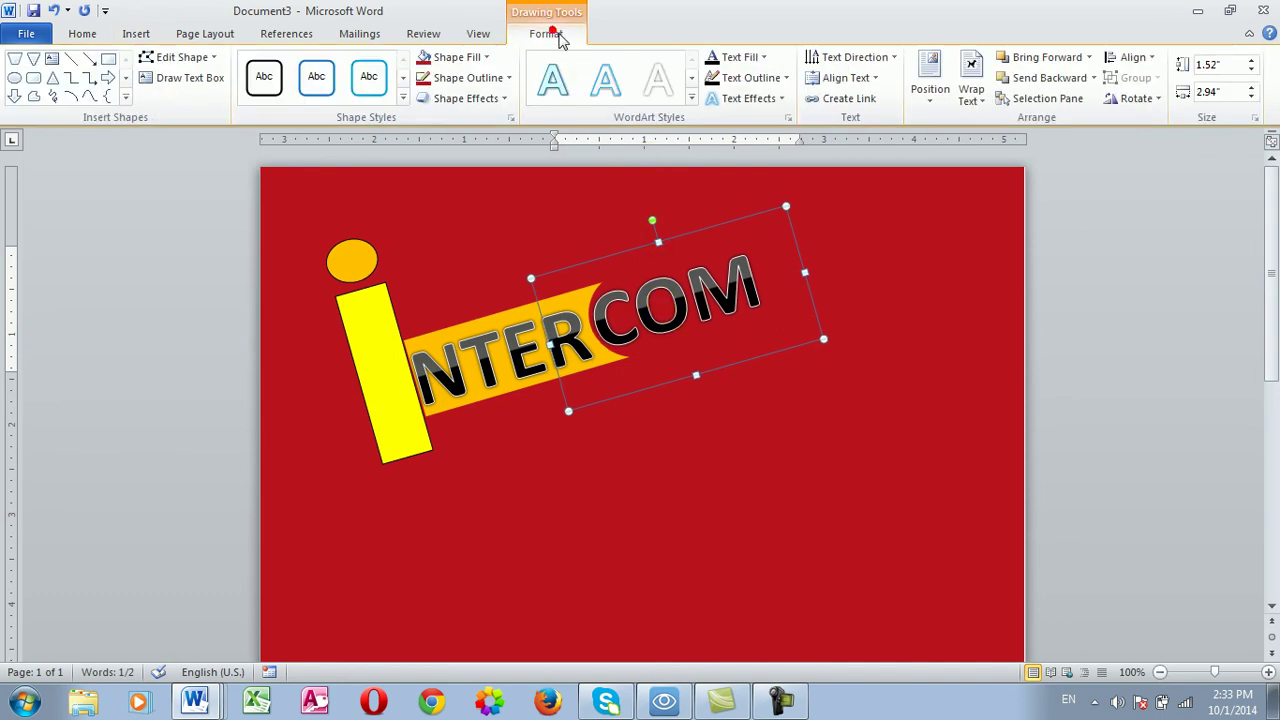
pyautogui.click(741, 57)
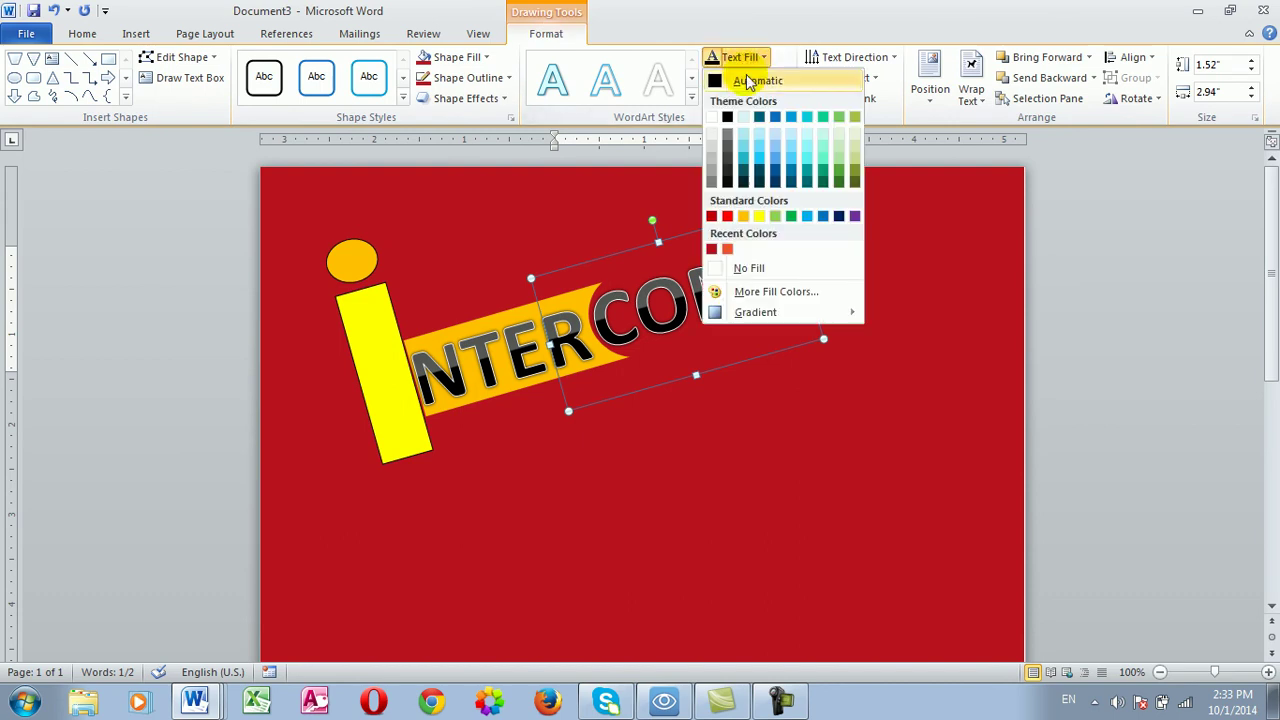
pyautogui.click(711, 118)
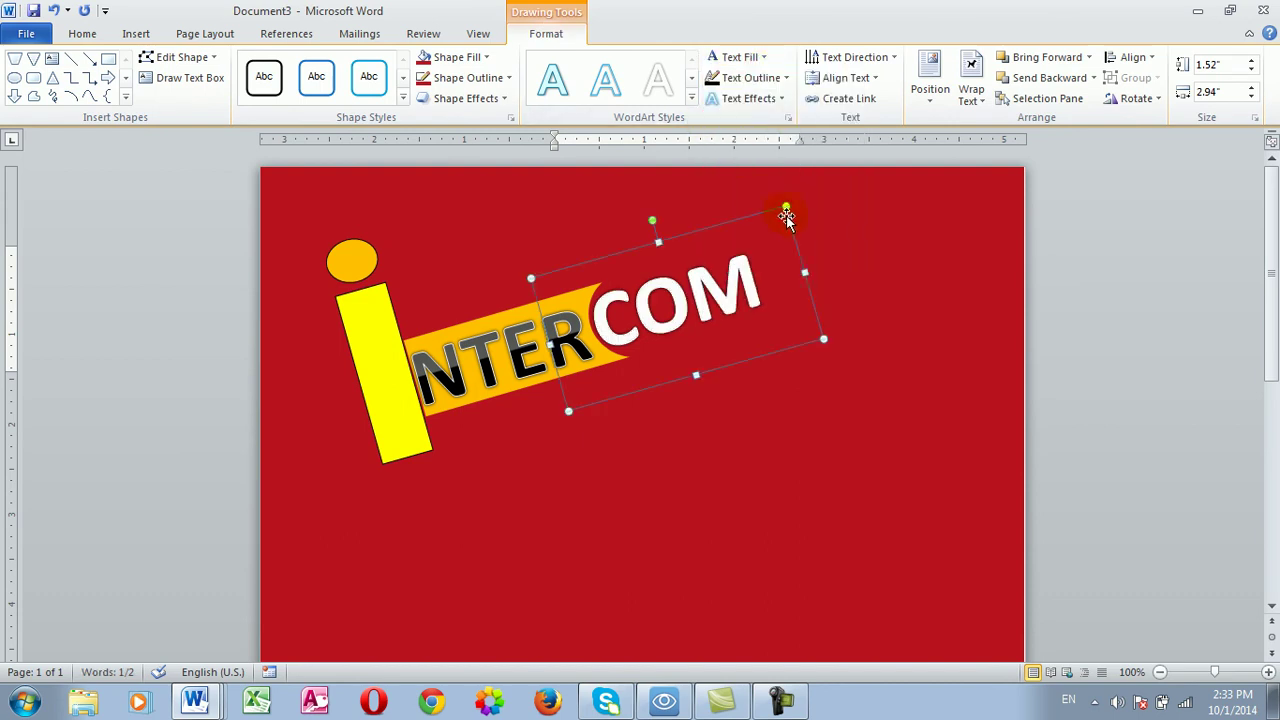
pyautogui.click(896, 292)
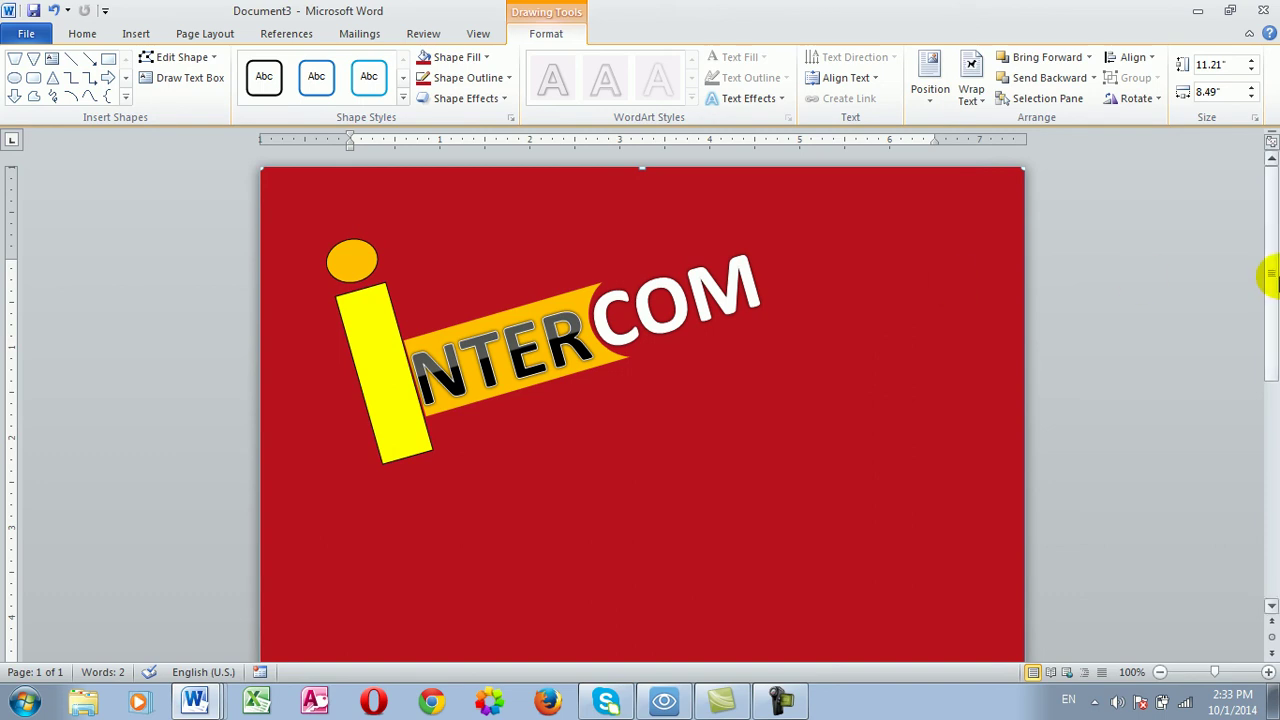
# Insert a placeholder WordArt from the WordArt gallery, then delete it
pyautogui.moveTo(1268, 272); pyautogui.dragTo(1268, 300)
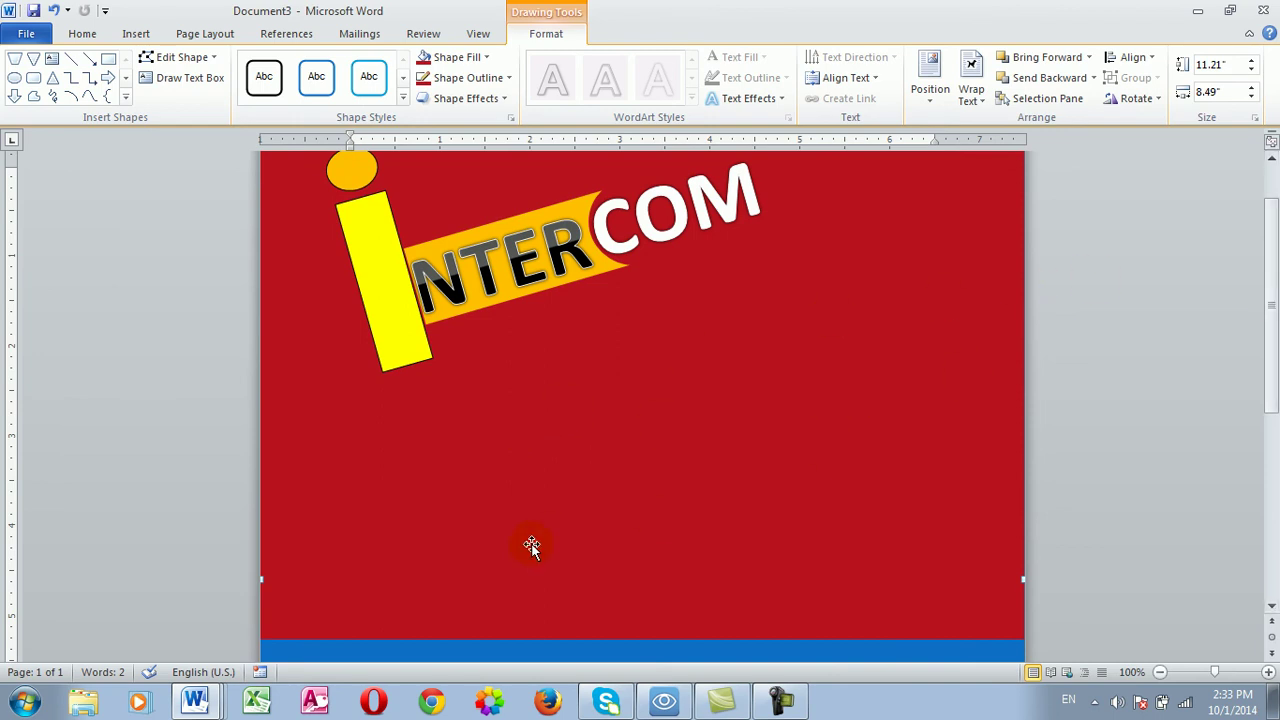
pyautogui.click(137, 34)
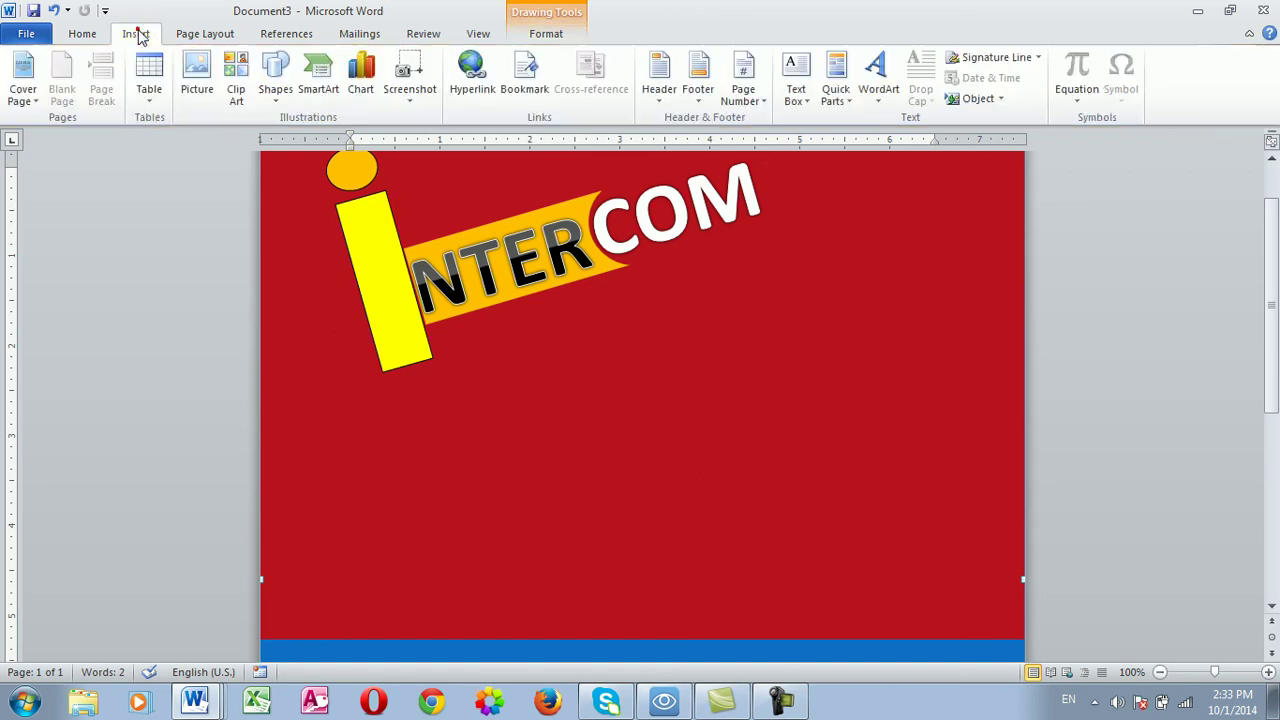
pyautogui.click(878, 80)
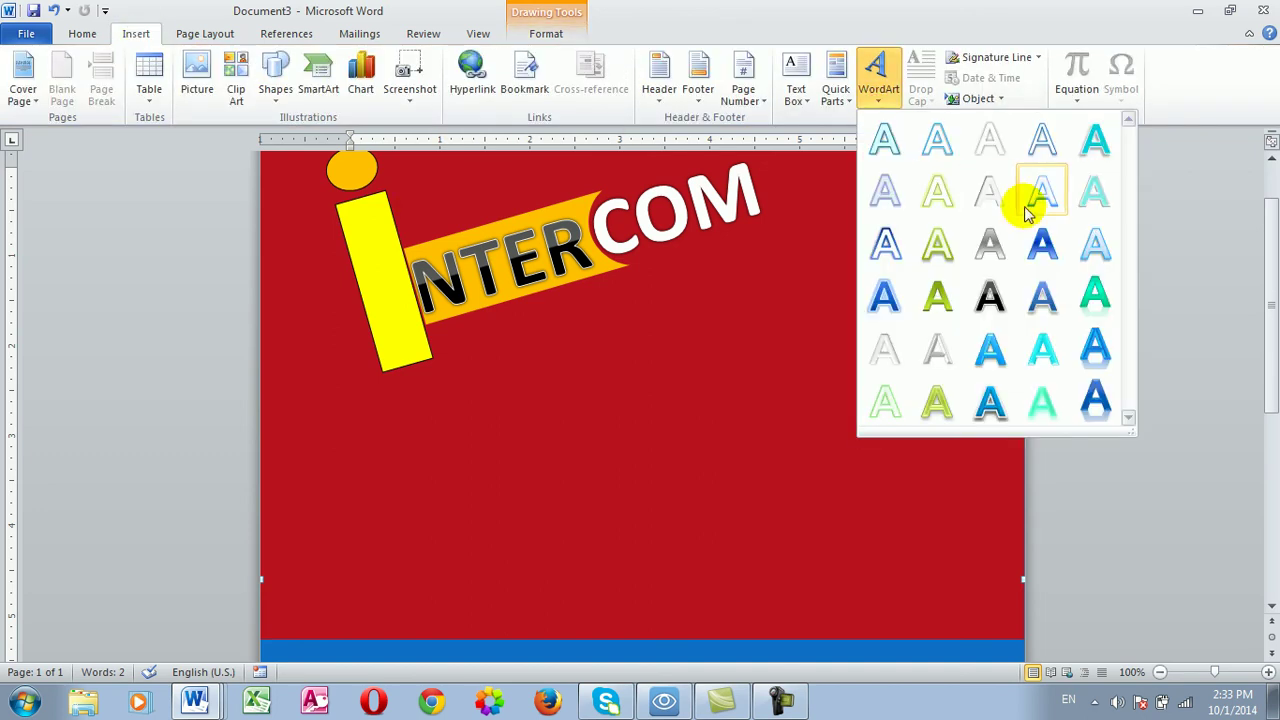
pyautogui.click(990, 295)
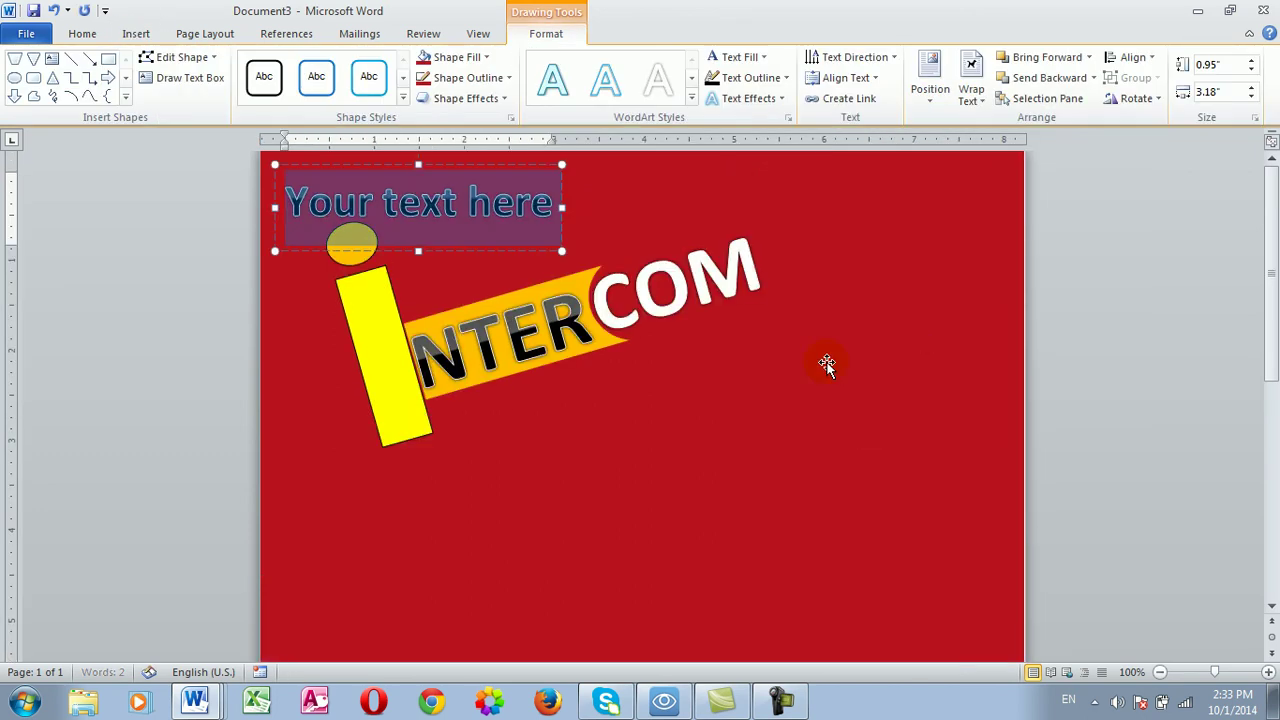
pyautogui.click(505, 166)
pyautogui.press('Delete')
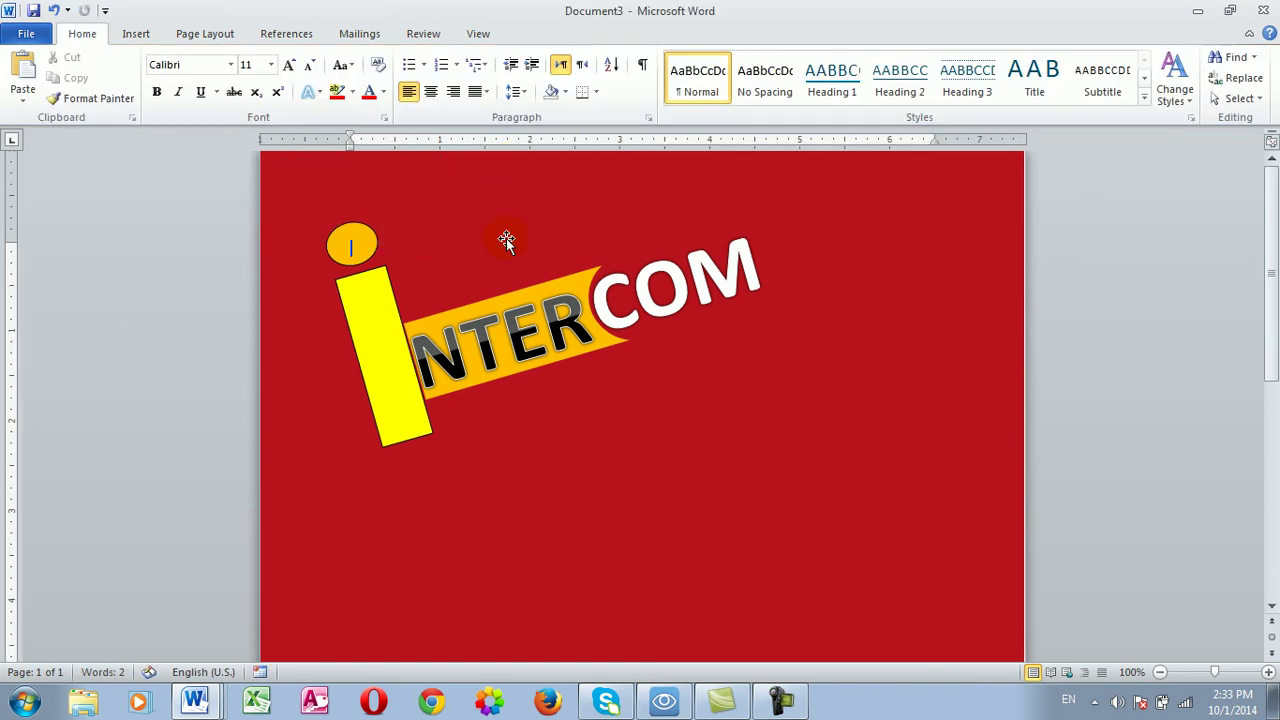
# Duplicate the tilted INTER WordArt below the logo and change the copy's text to BOOK1
pyautogui.click(483, 282)
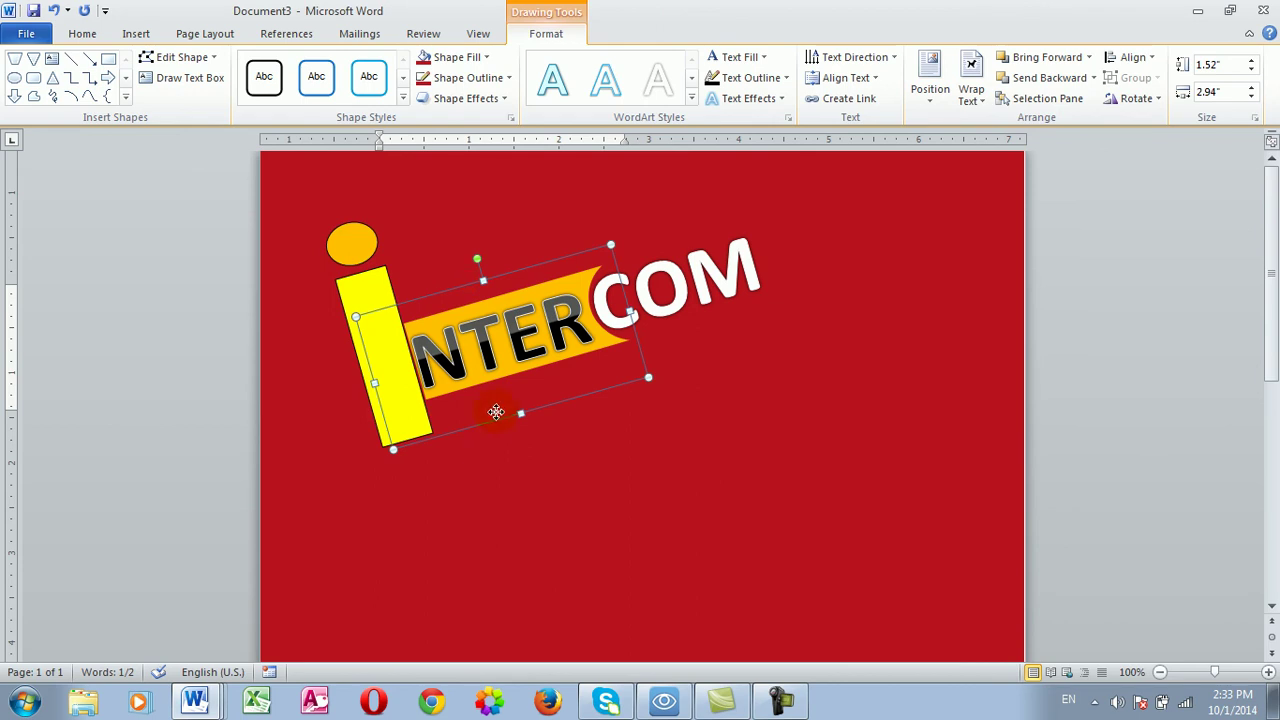
pyautogui.moveTo(496, 412); pyautogui.dragTo(502, 546)
pyautogui.moveTo(438, 470)
pyautogui.mouseDown()
pyautogui.moveTo(572, 470)
pyautogui.moveTo(440, 465)
pyautogui.mouseUp()
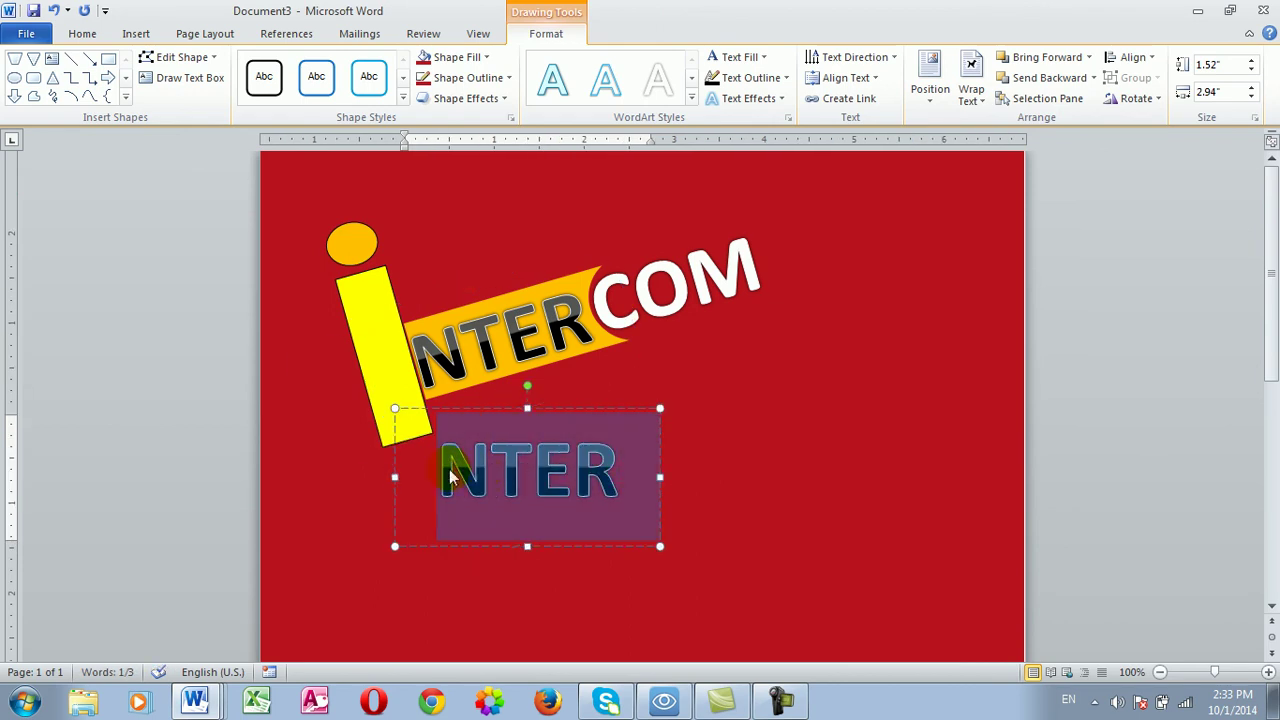
pyautogui.write('BP')
pyautogui.press('BackSpace')
pyautogui.write('OOK1')
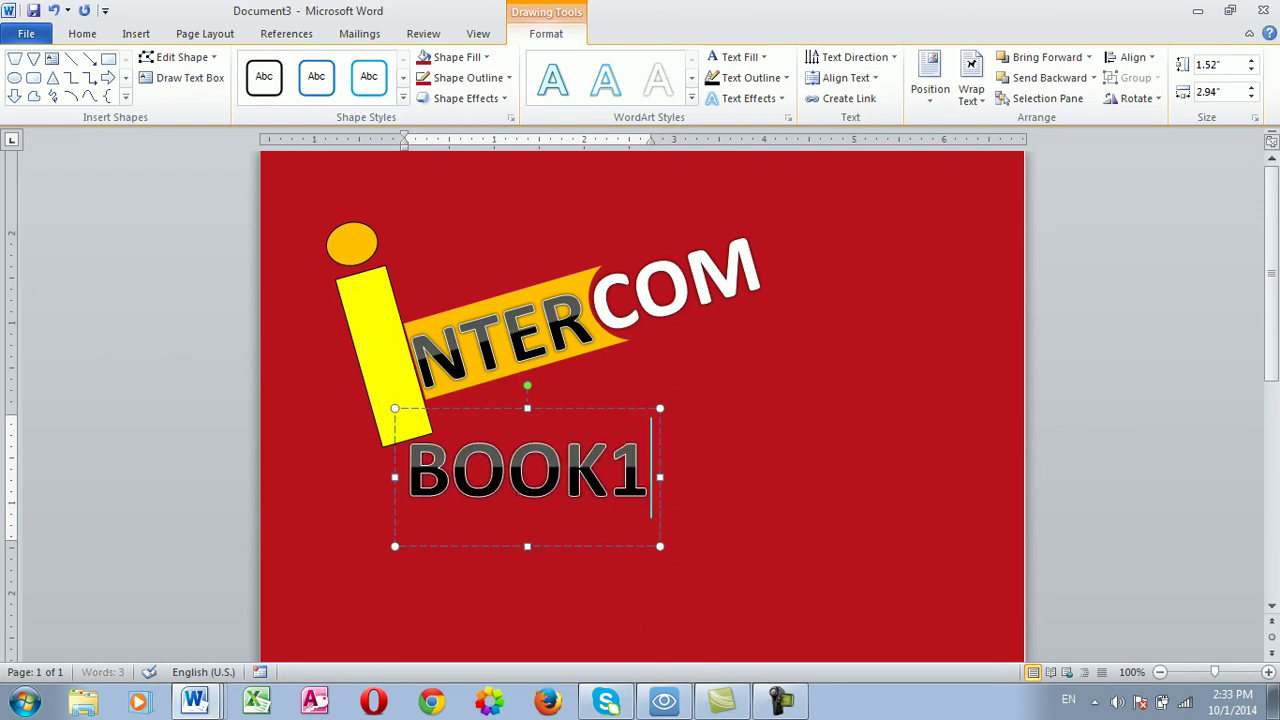
pyautogui.click(572, 372)
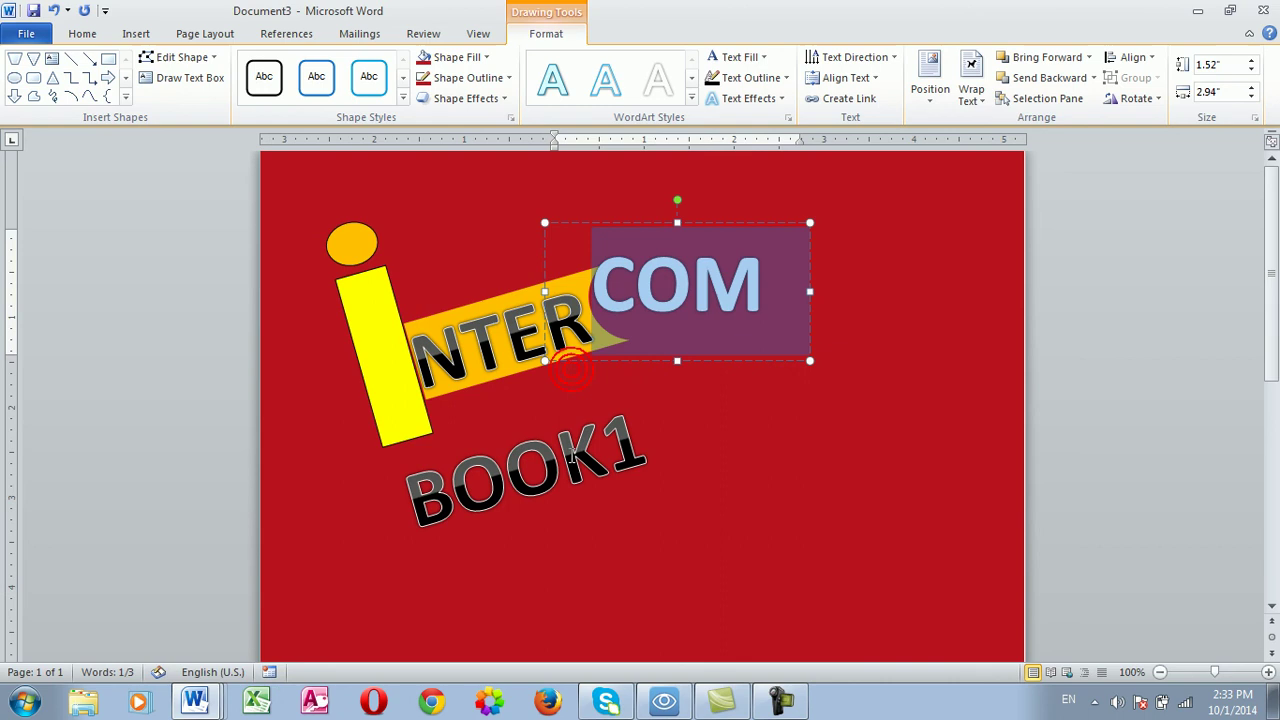
pyautogui.click(637, 520)
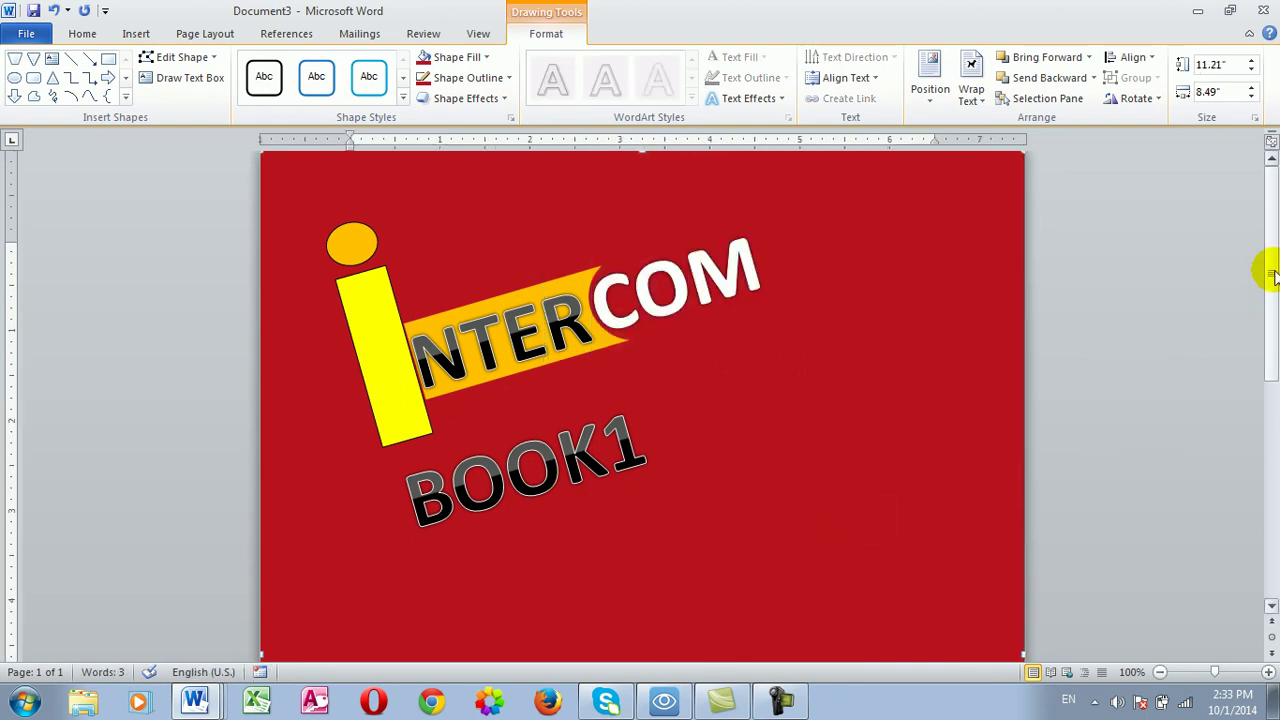
pyautogui.moveTo(1270, 272); pyautogui.dragTo(1271, 385)
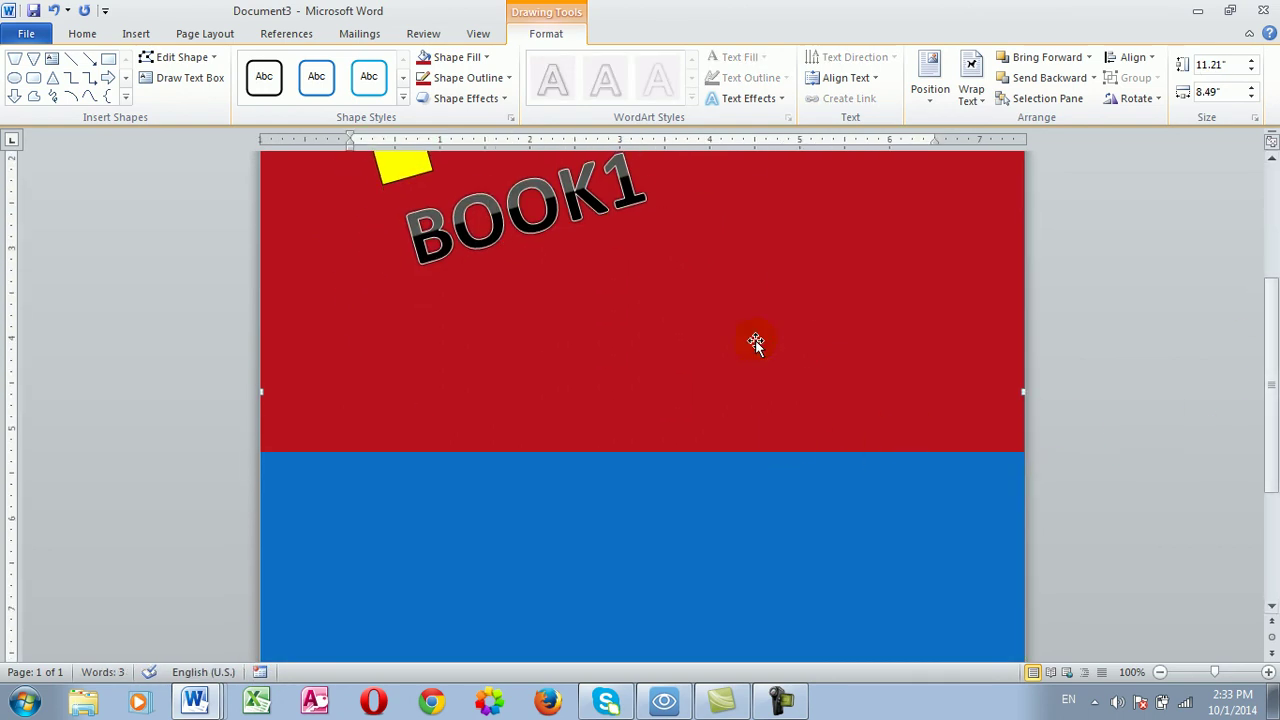
# Draw a rectangle across the red-blue boundary and tilt it to rise toward the right
pyautogui.click(136, 33)
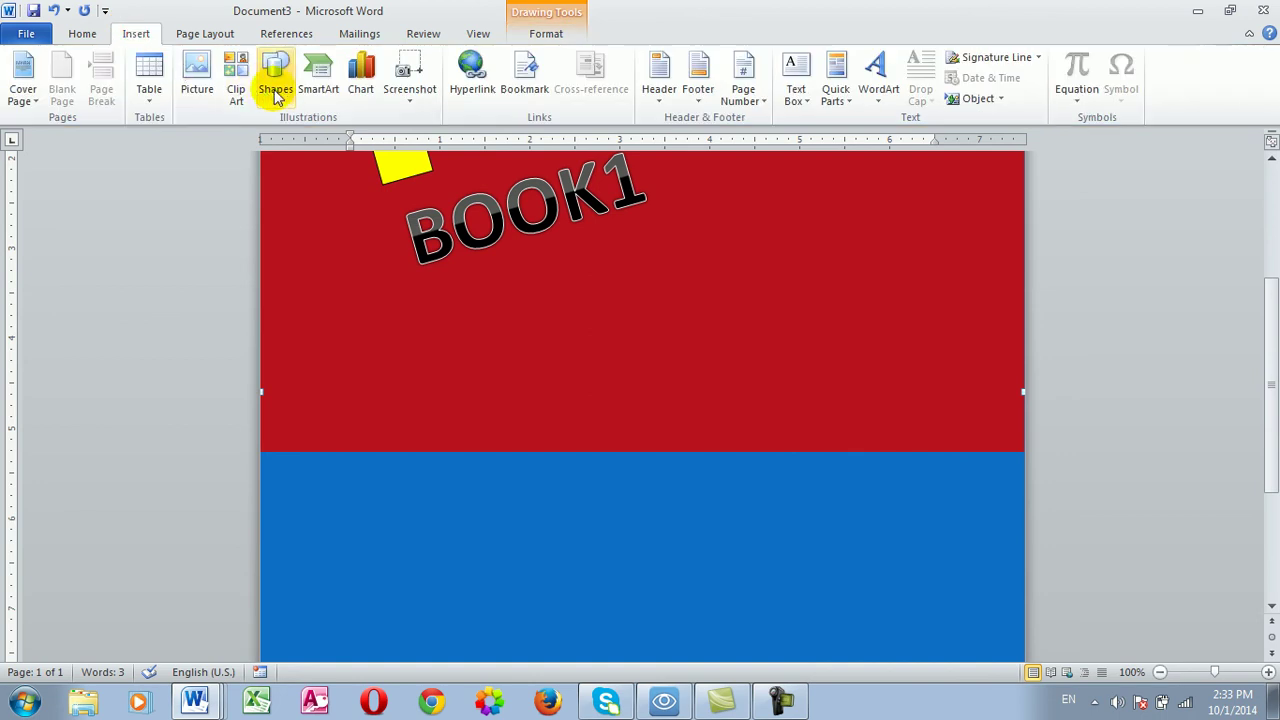
pyautogui.click(277, 95)
pyautogui.click(362, 137)
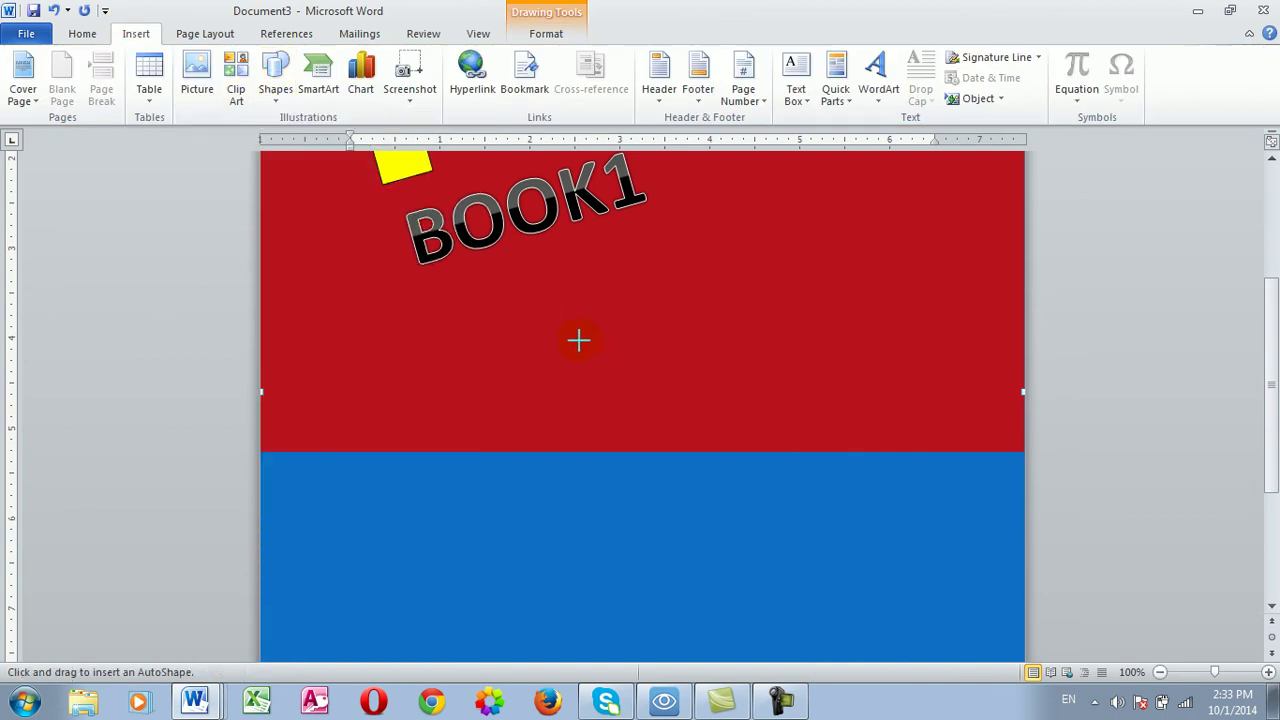
pyautogui.moveTo(931, 466)
pyautogui.mouseDown()
pyautogui.moveTo(951, 455)
pyautogui.moveTo(944, 441)
pyautogui.mouseUp()
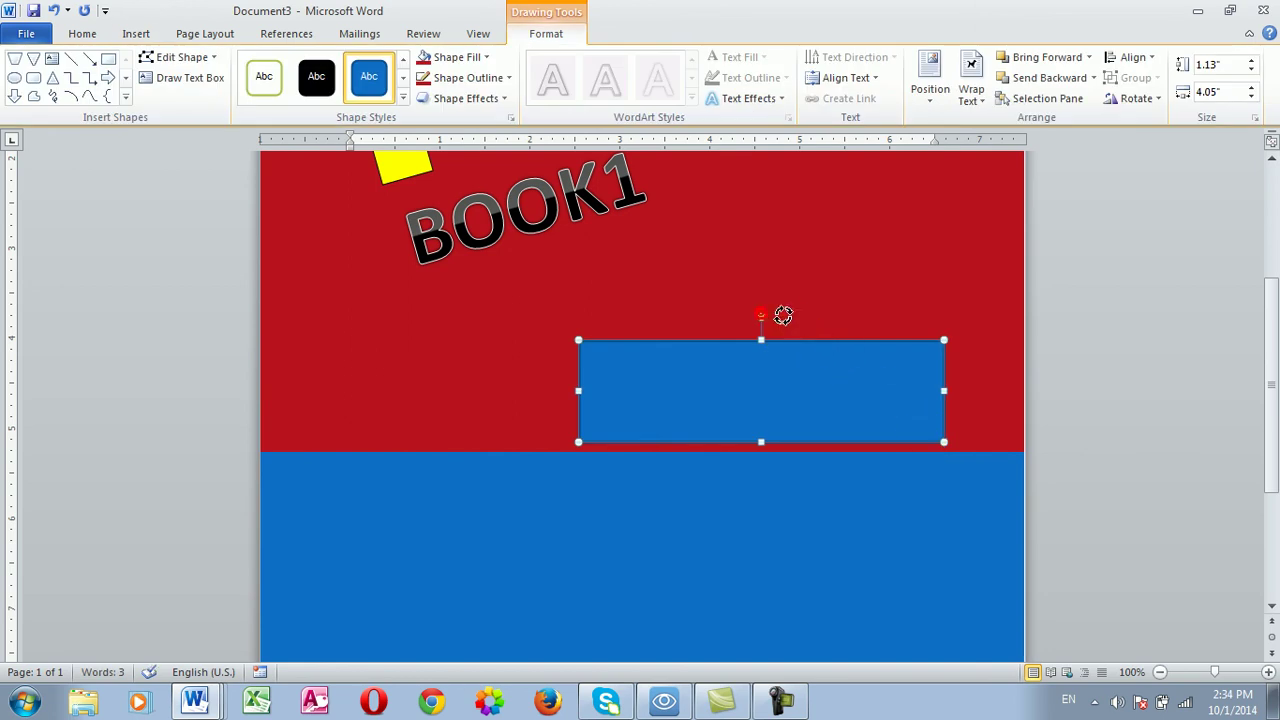
pyautogui.moveTo(783, 318); pyautogui.dragTo(785, 330)
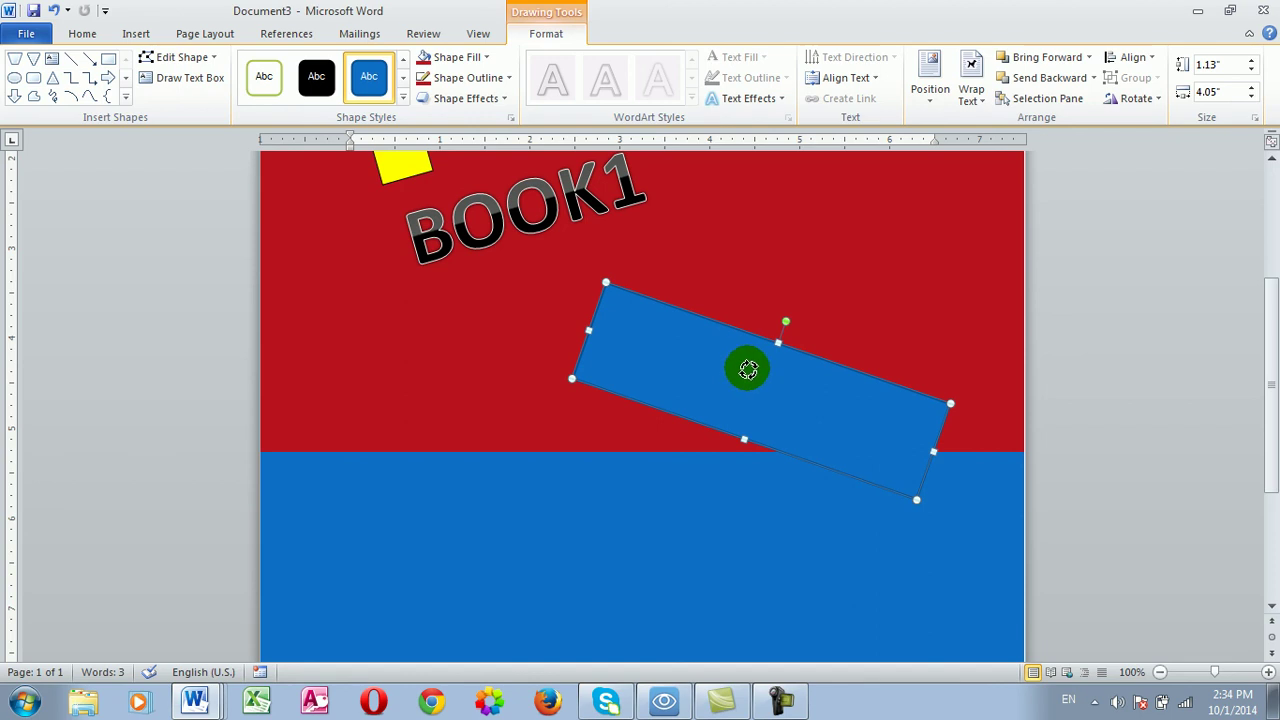
pyautogui.moveTo(758, 332); pyautogui.dragTo(748, 367)
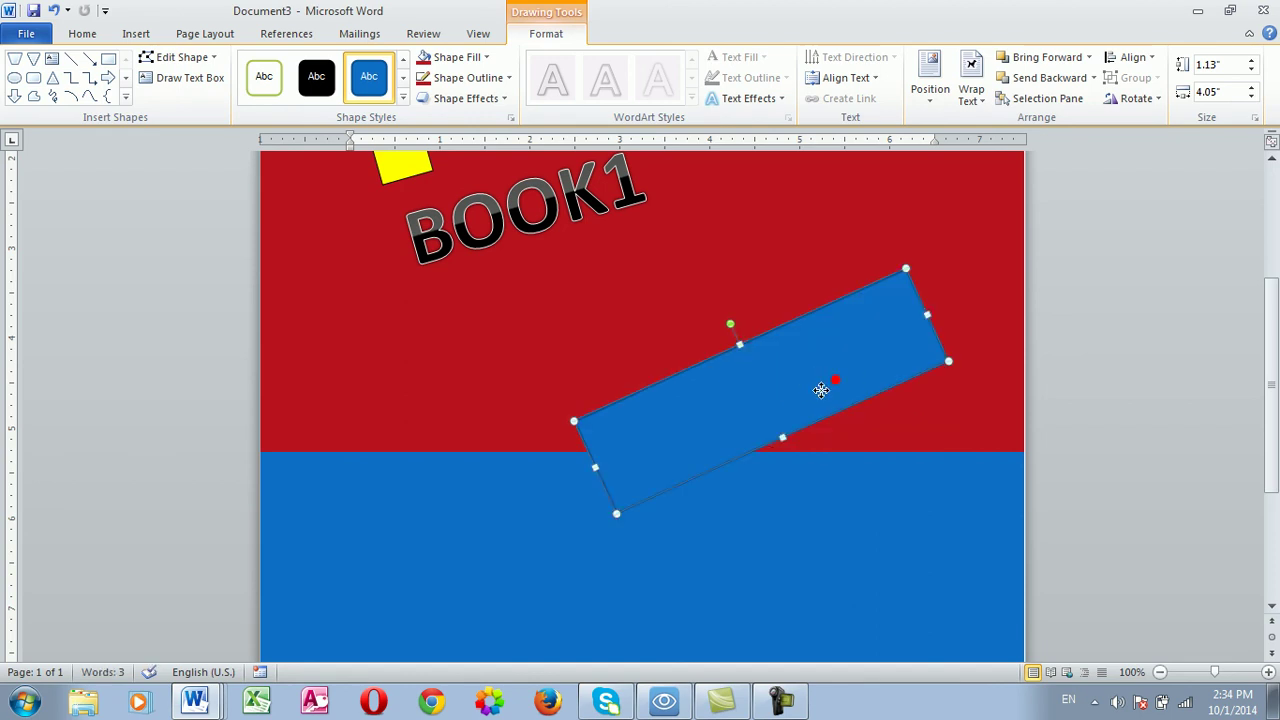
pyautogui.moveTo(824, 386); pyautogui.dragTo(809, 402)
# Give the rectangle a yellow fill and a black ¾ pt outline
pyautogui.click(457, 57)
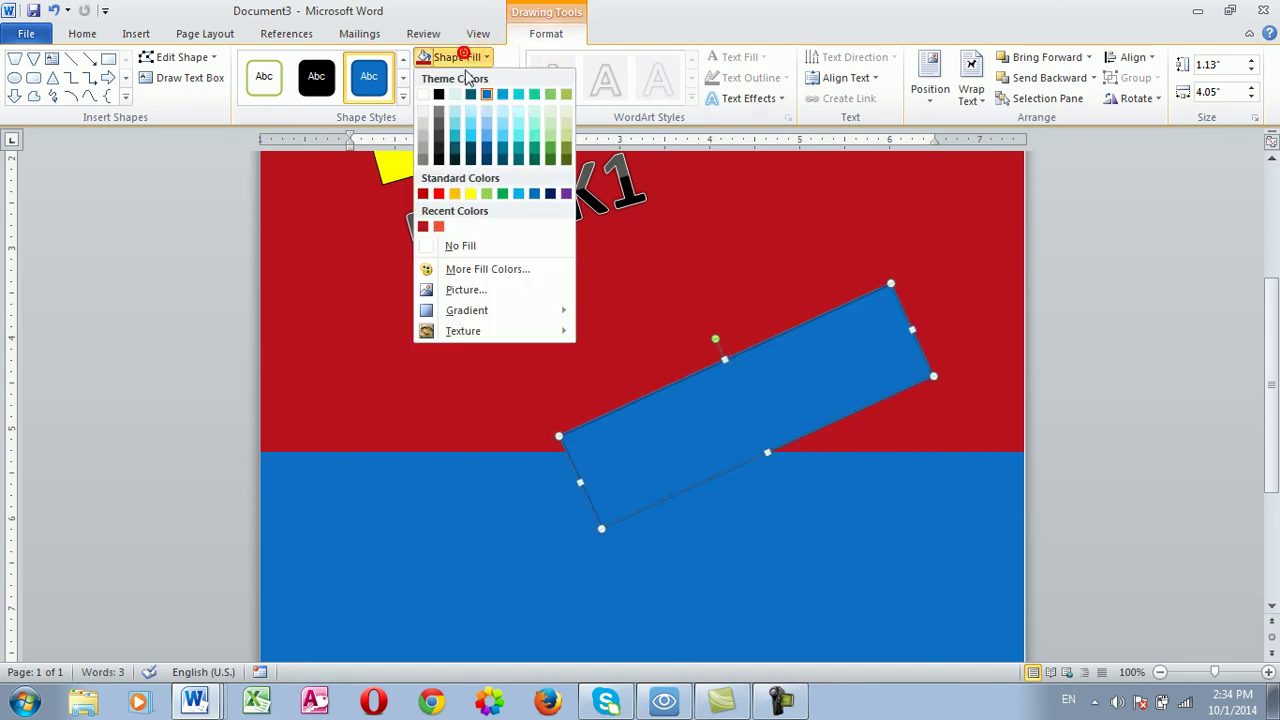
pyautogui.click(472, 194)
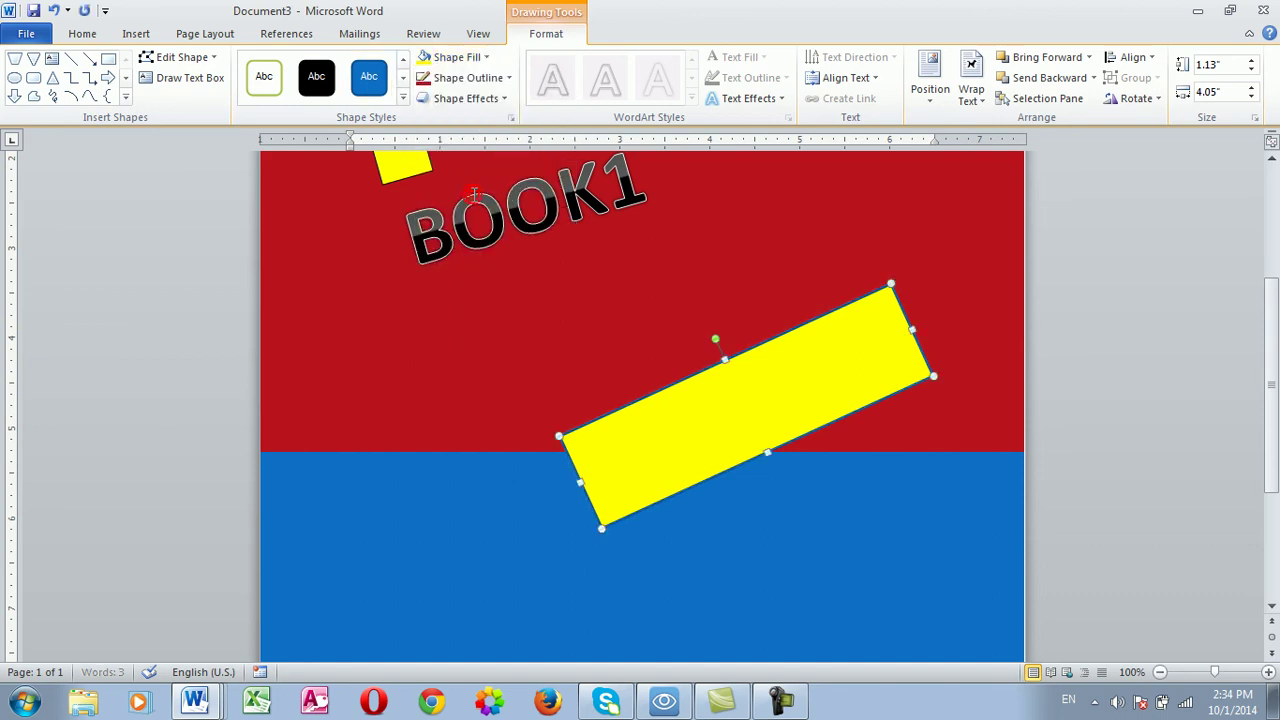
pyautogui.click(462, 78)
pyautogui.click(440, 116)
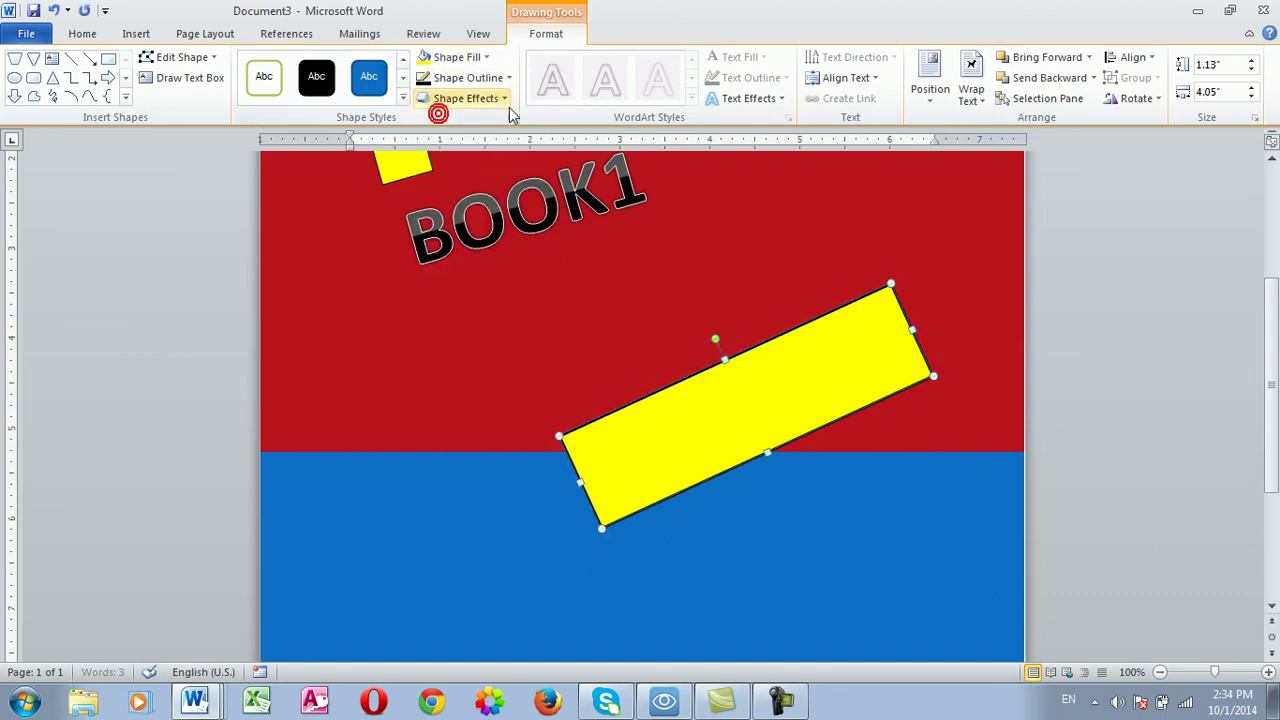
pyautogui.click(468, 78)
pyautogui.moveTo(537, 312)
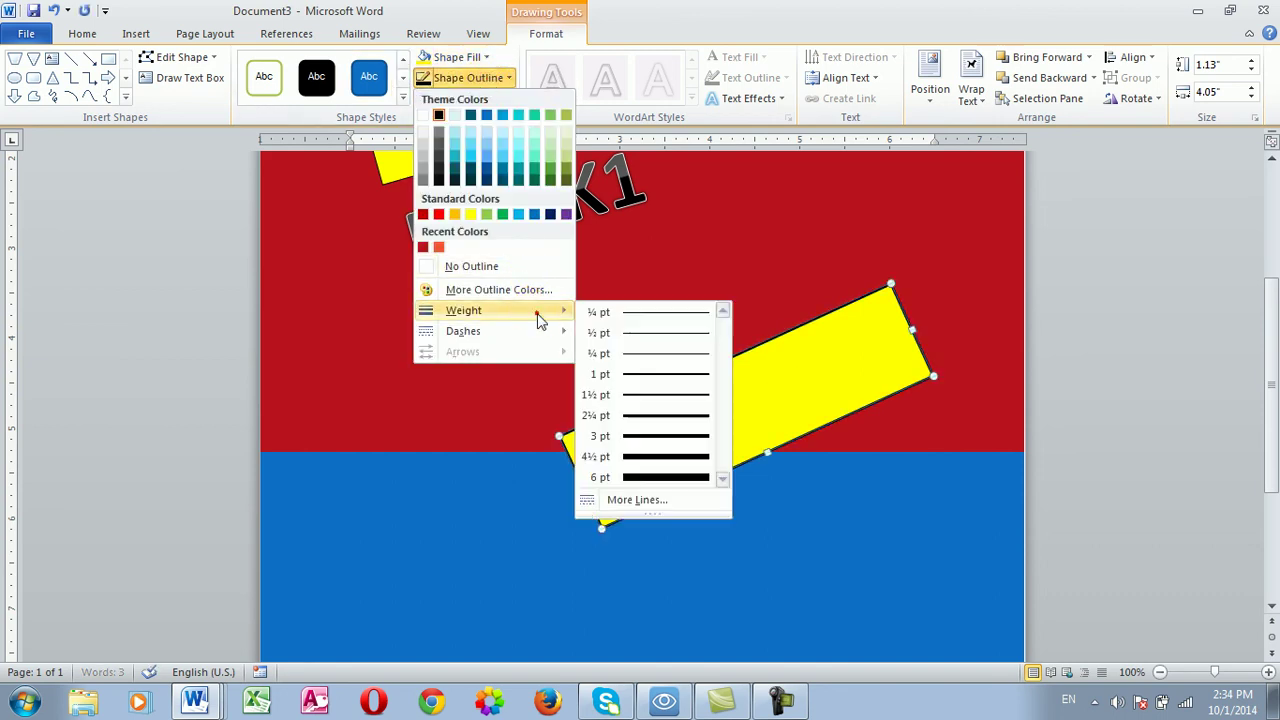
pyautogui.click(637, 356)
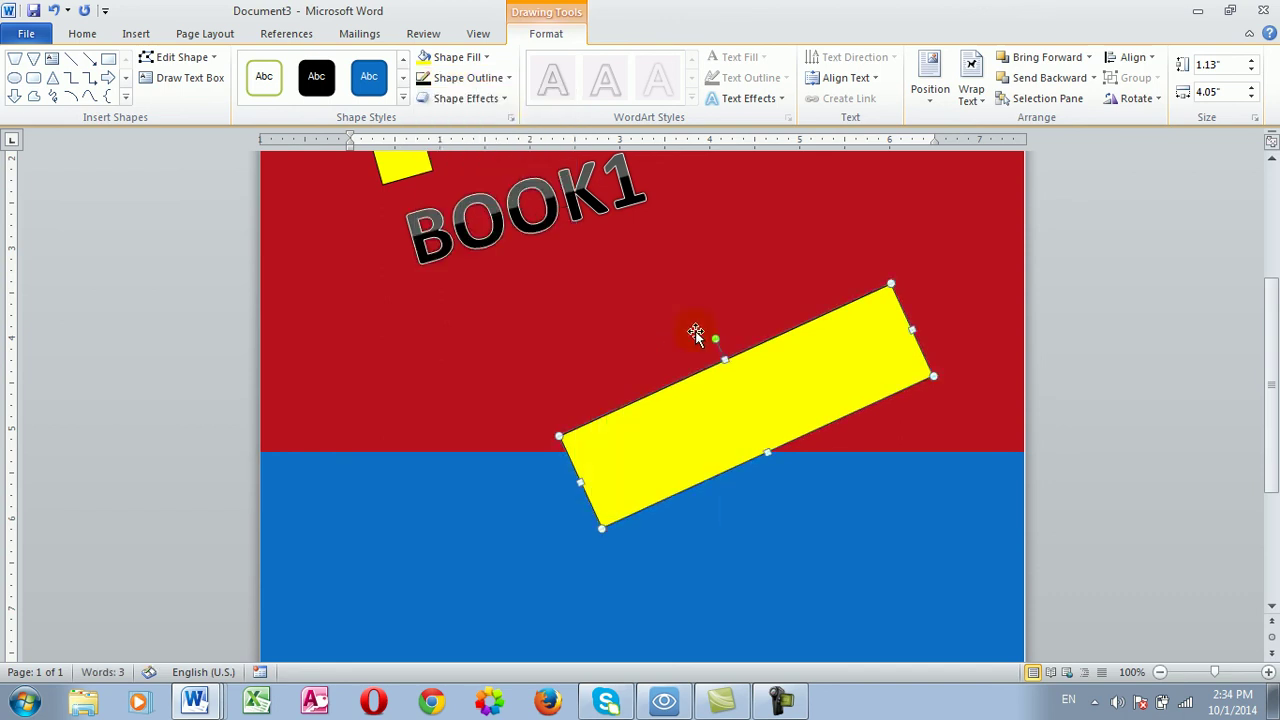
# Copy the BOOK1 WordArt onto the yellow banner and tilt it to match the banner's angle
pyautogui.click(533, 224)
pyautogui.click(508, 282)
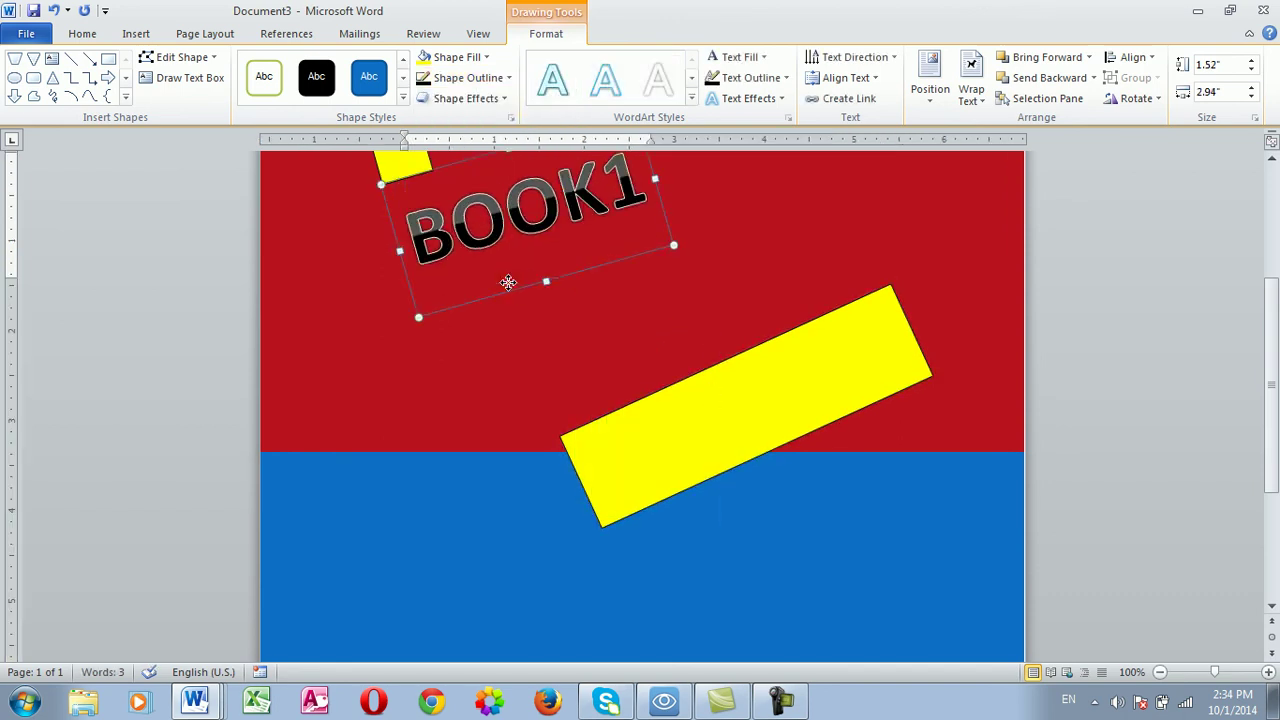
pyautogui.moveTo(509, 288); pyautogui.dragTo(722, 479)
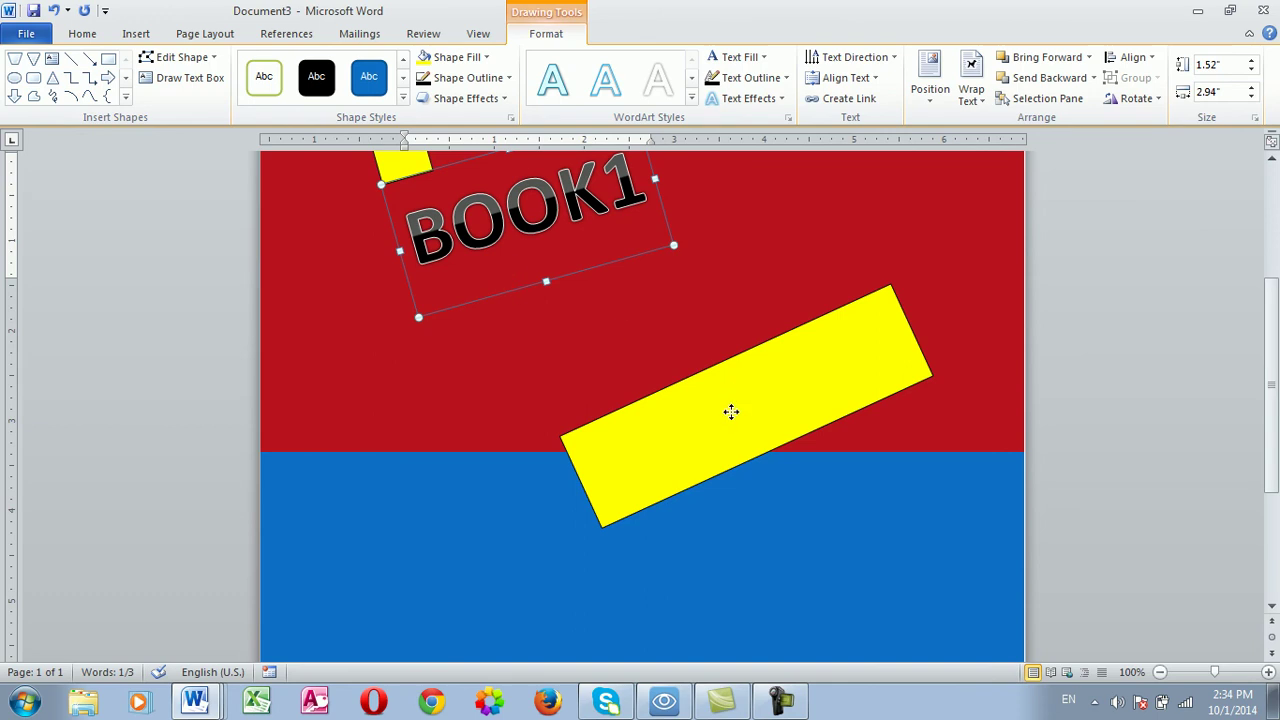
pyautogui.click(716, 338)
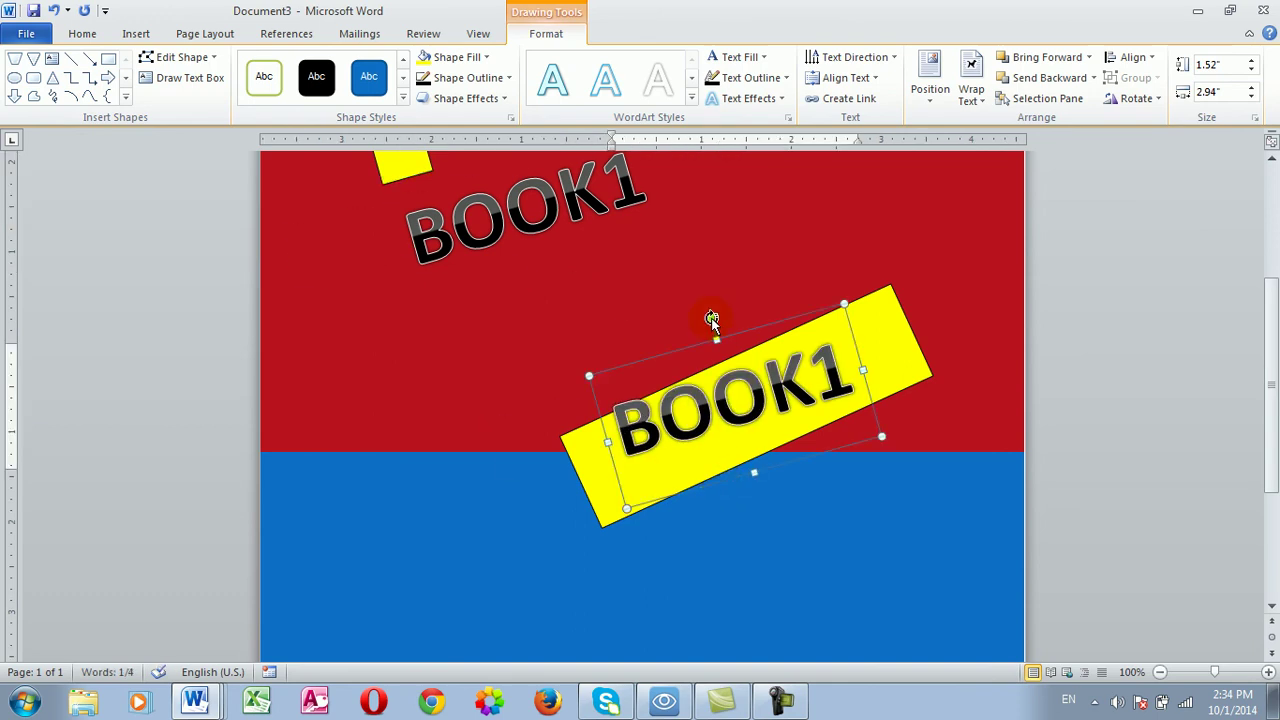
pyautogui.moveTo(695, 319); pyautogui.dragTo(726, 330)
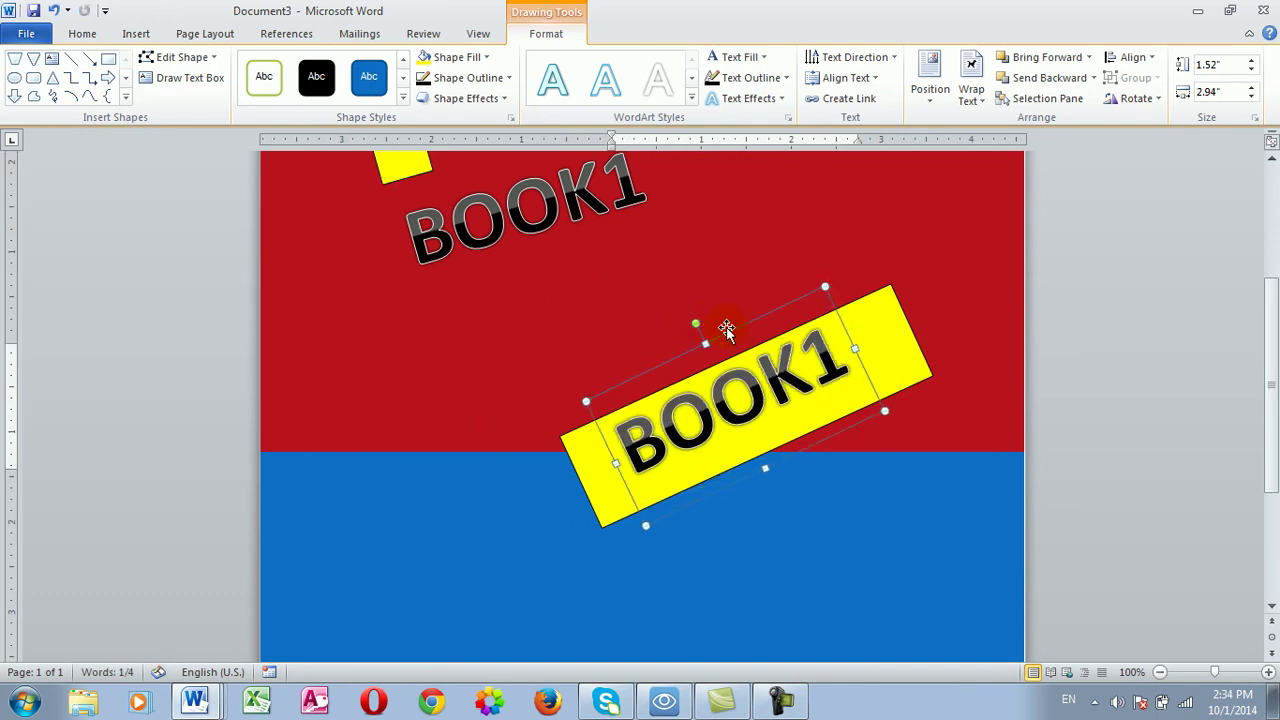
pyautogui.moveTo(767, 369); pyautogui.dragTo(771, 376)
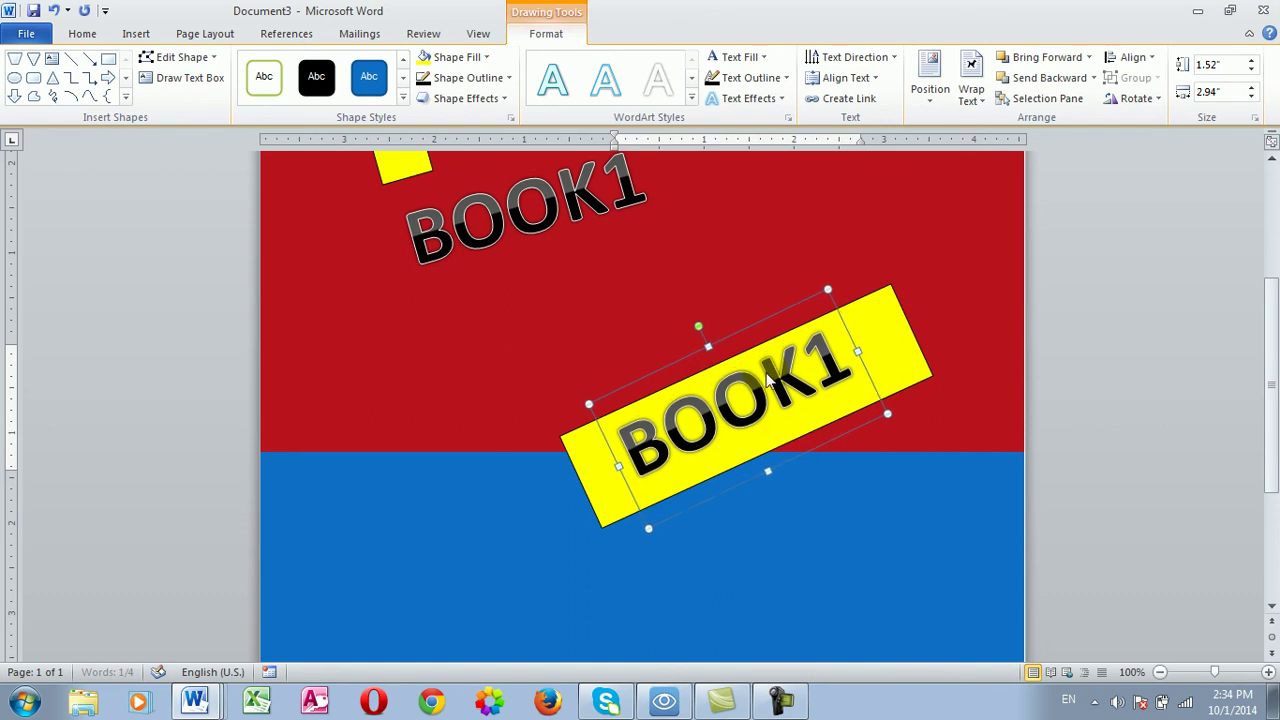
# Change the copied WordArt's text from BOOK1 to 2000
pyautogui.click(771, 376)
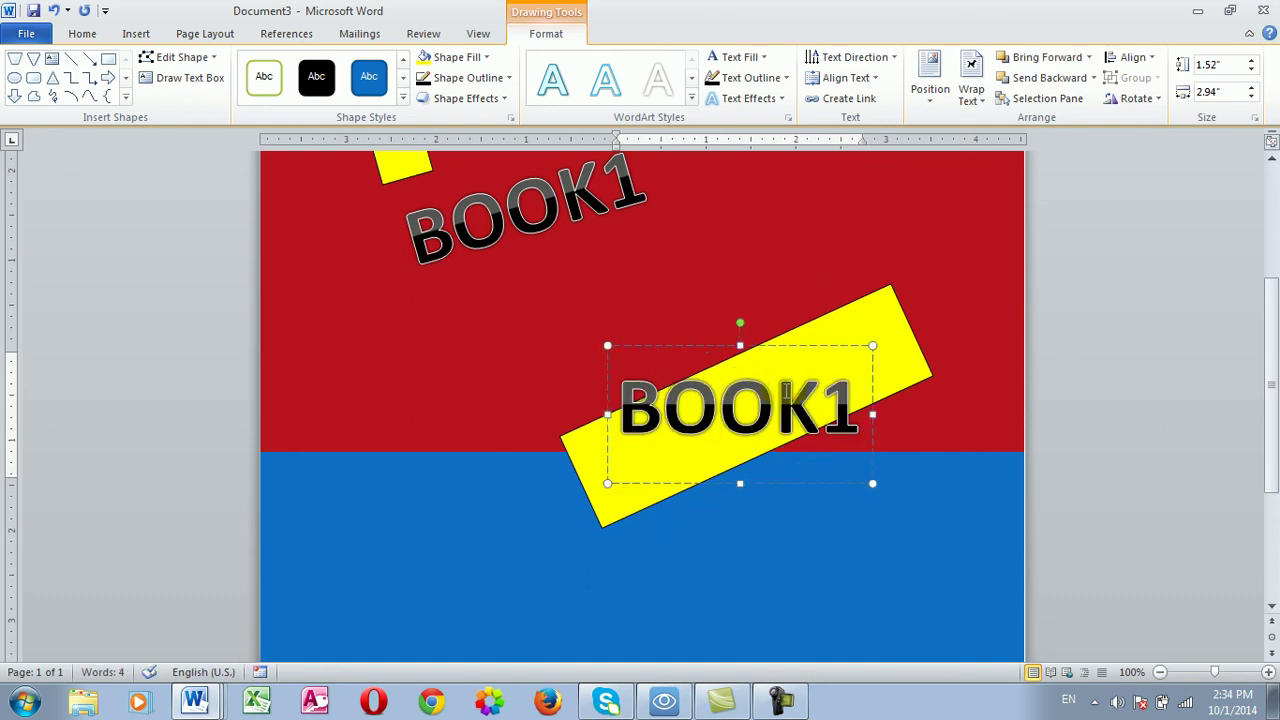
pyautogui.tripleClick(784, 390)
pyautogui.write('2000')
pyautogui.click(816, 245)
pyautogui.click(781, 247)
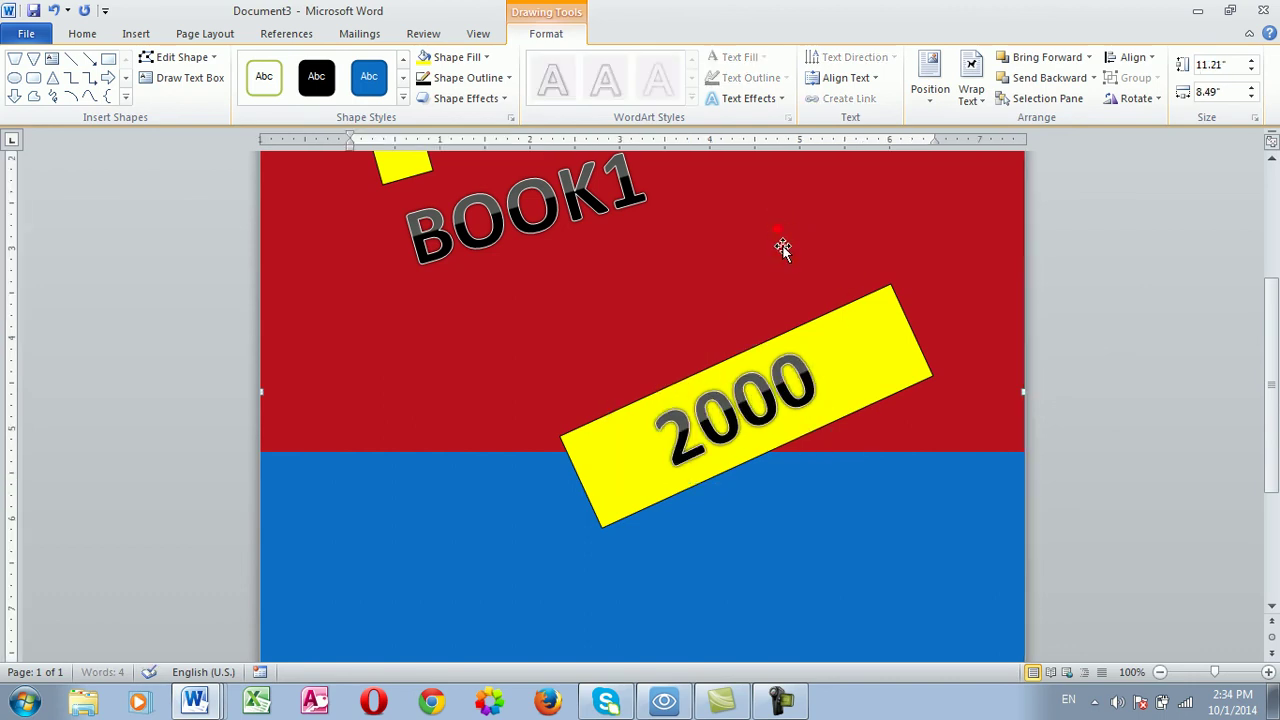
# Narrow the yellow banner around the 2000 text
pyautogui.click(872, 340)
pyautogui.moveTo(910, 332); pyautogui.dragTo(896, 341)
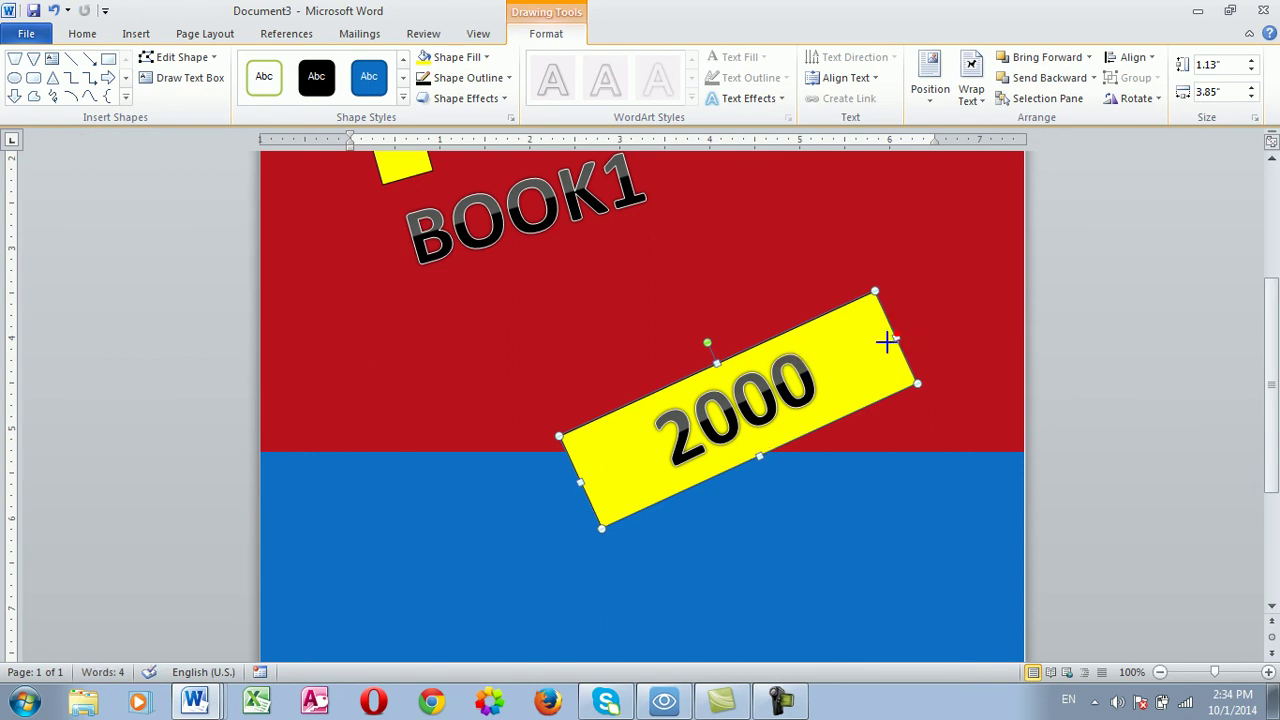
pyautogui.doubleClick(670, 428)
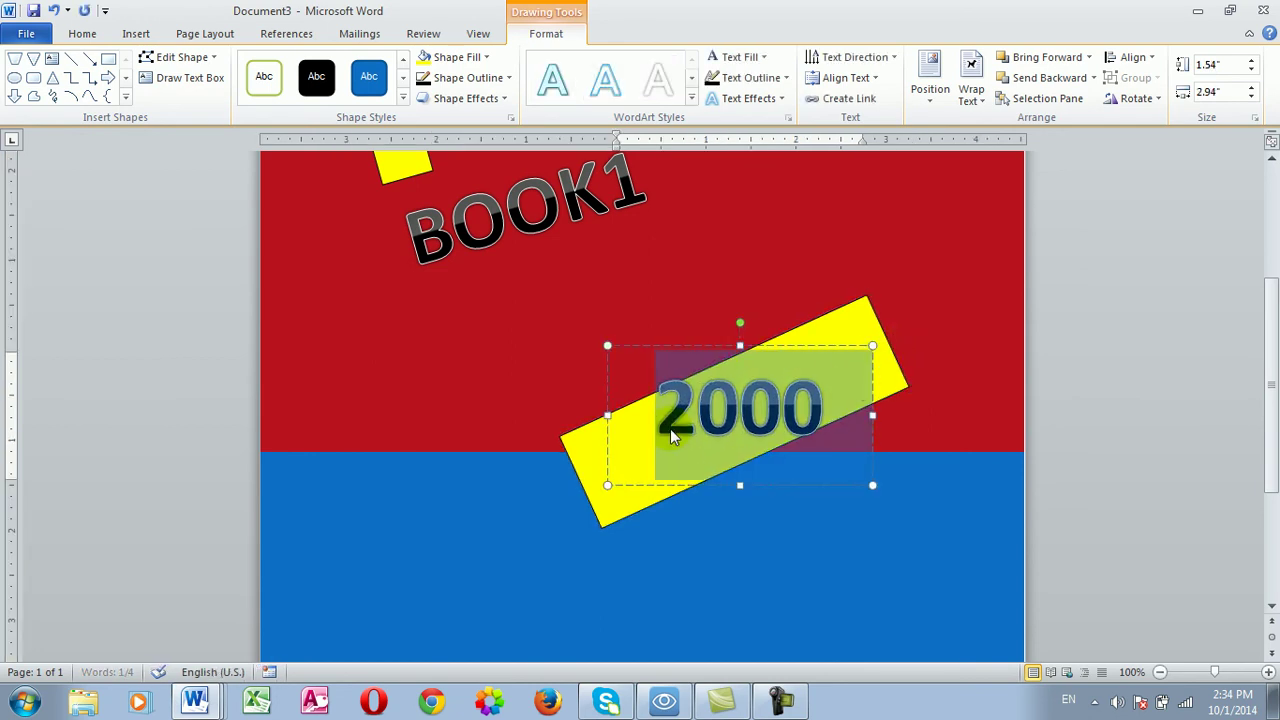
pyautogui.click(928, 358)
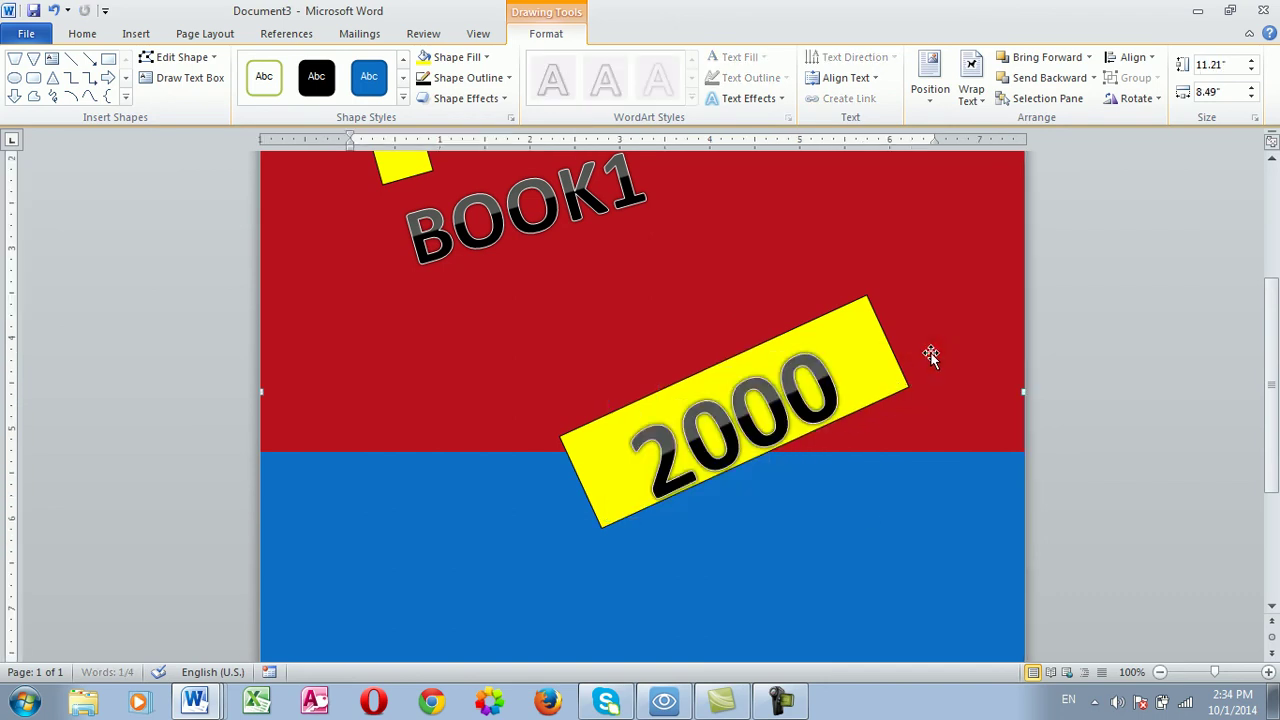
pyautogui.click(776, 346)
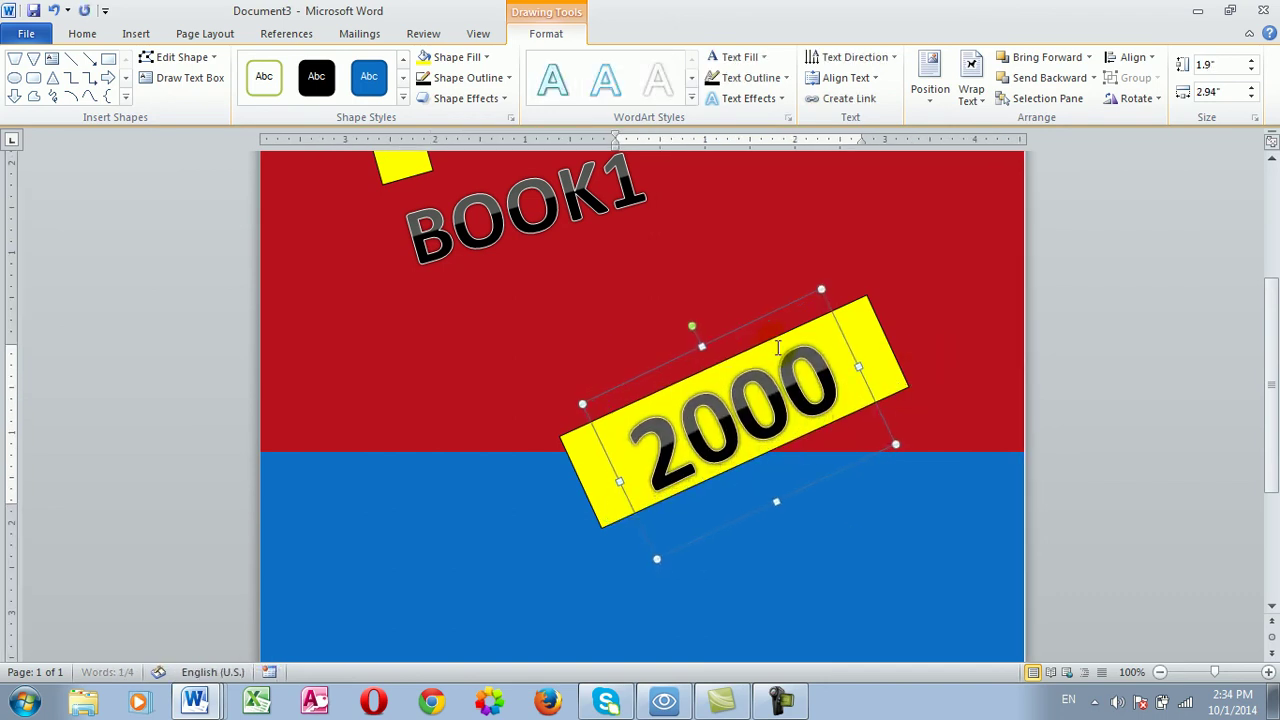
pyautogui.click(978, 288)
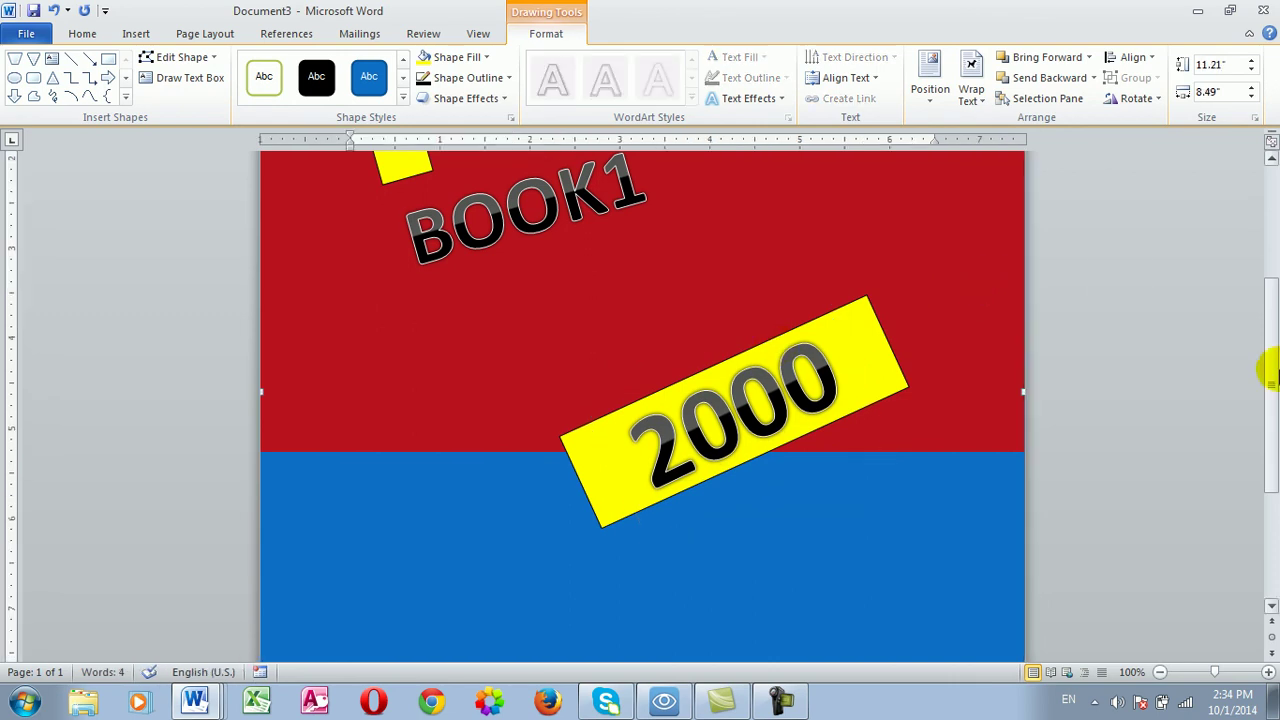
# Select the 2000 WordArt and the yellow banner together and group them
pyautogui.moveTo(1268, 370); pyautogui.dragTo(1272, 380)
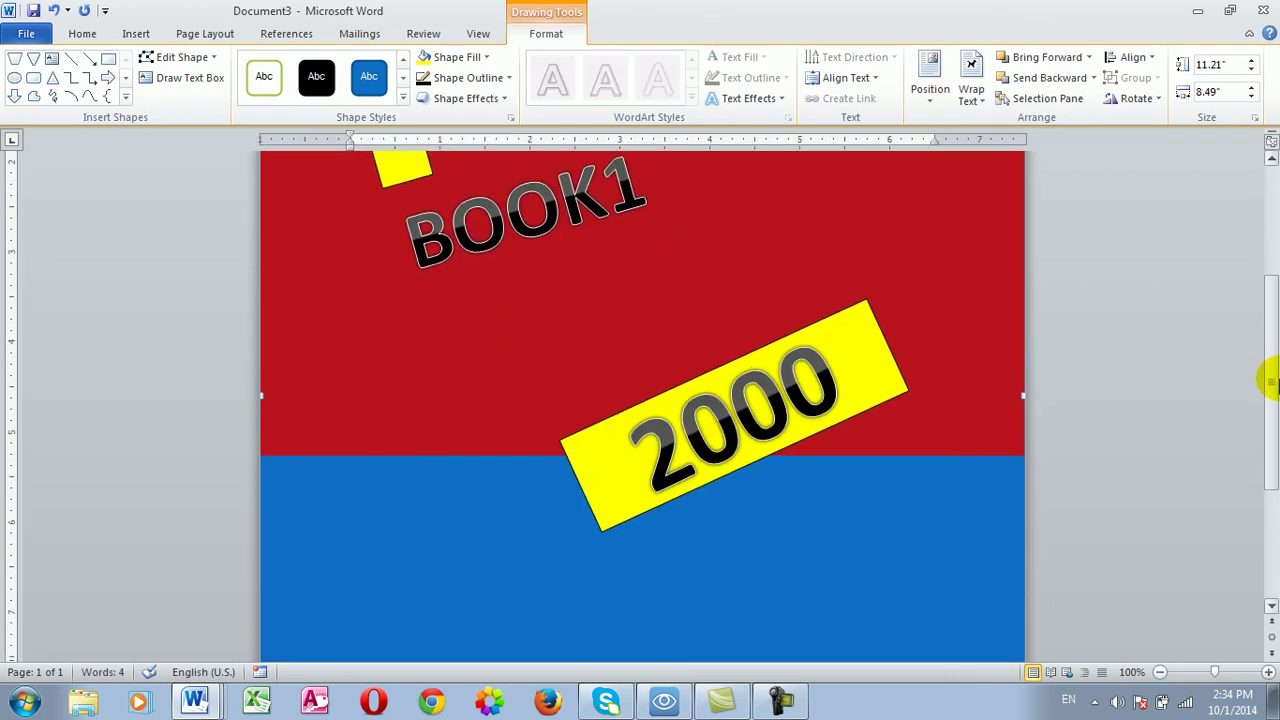
pyautogui.moveTo(1270, 380); pyautogui.dragTo(1270, 387)
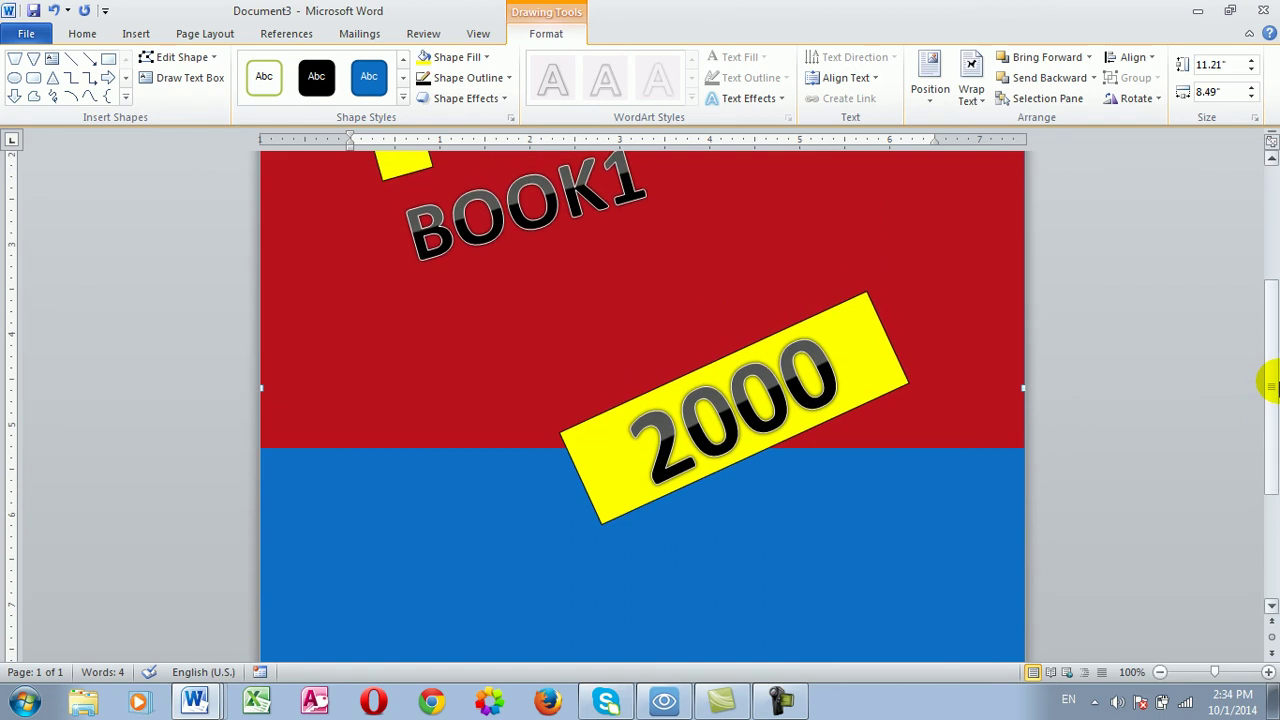
pyautogui.click(826, 348)
pyautogui.click(817, 343)
pyautogui.click(788, 337)
pyautogui.click(788, 337)
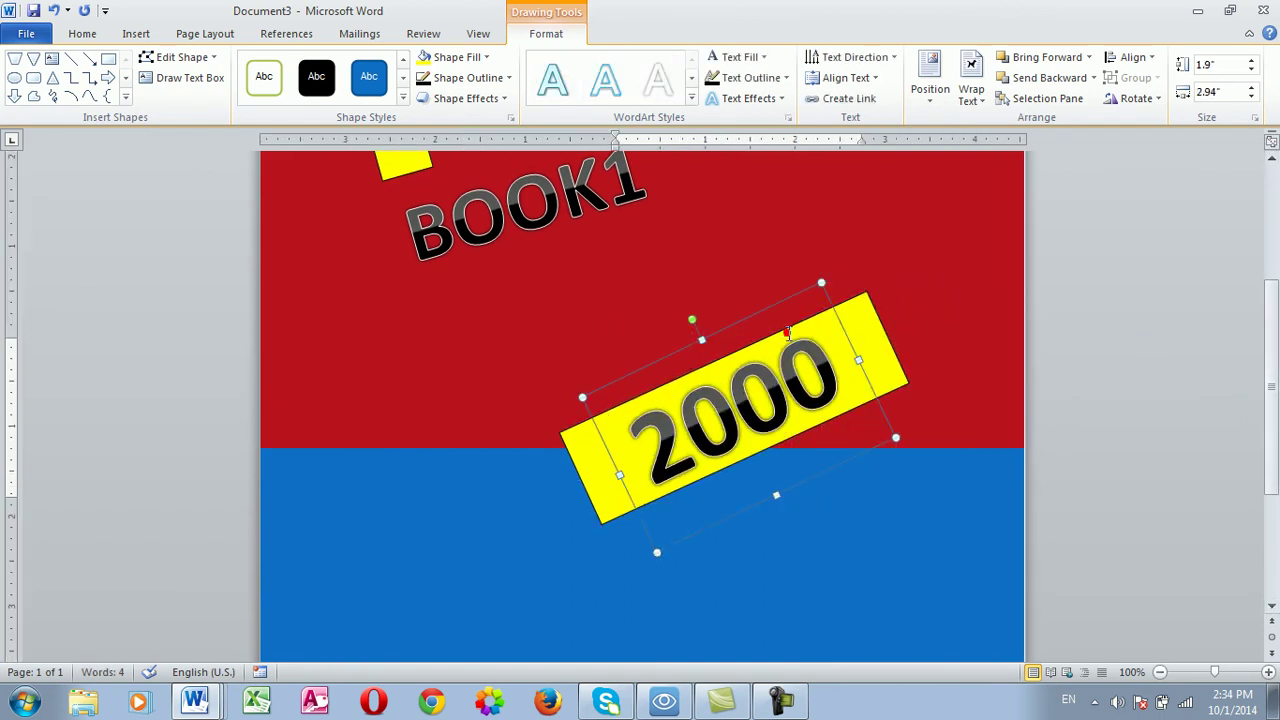
pyautogui.keyDown('shift'); pyautogui.click(855, 310); pyautogui.keyUp('shift')
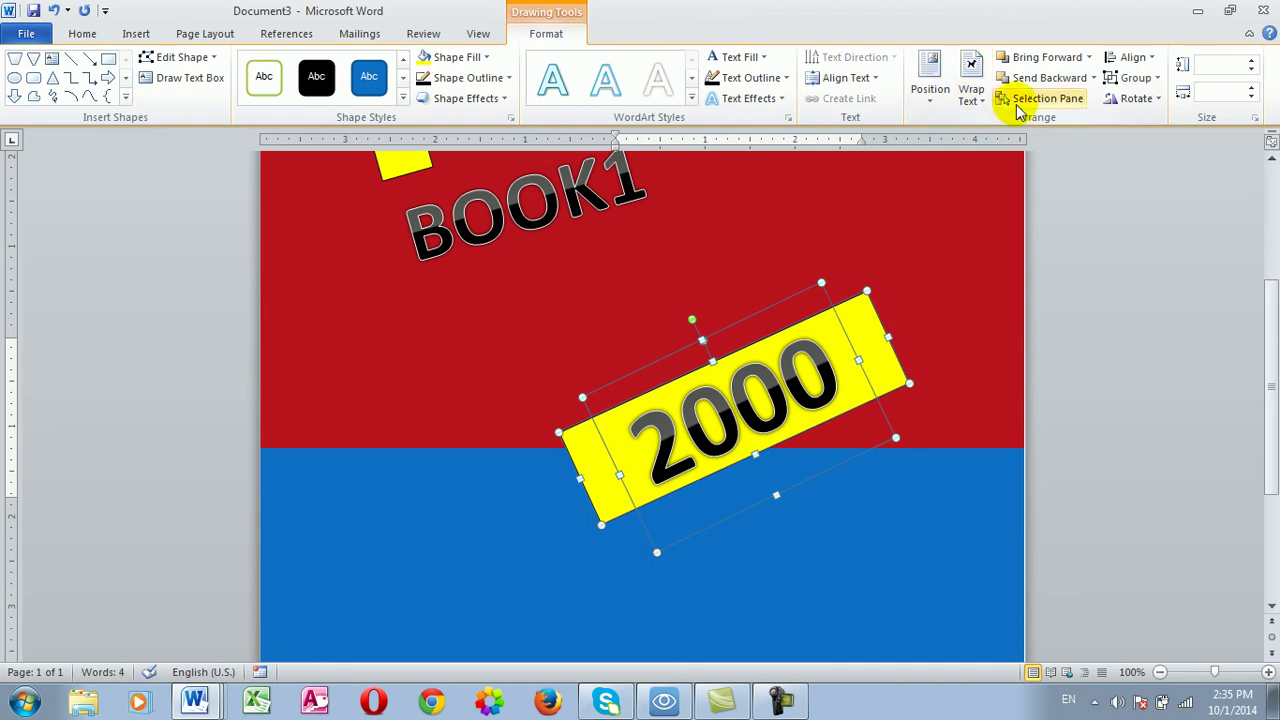
pyautogui.click(1135, 77)
pyautogui.click(1140, 101)
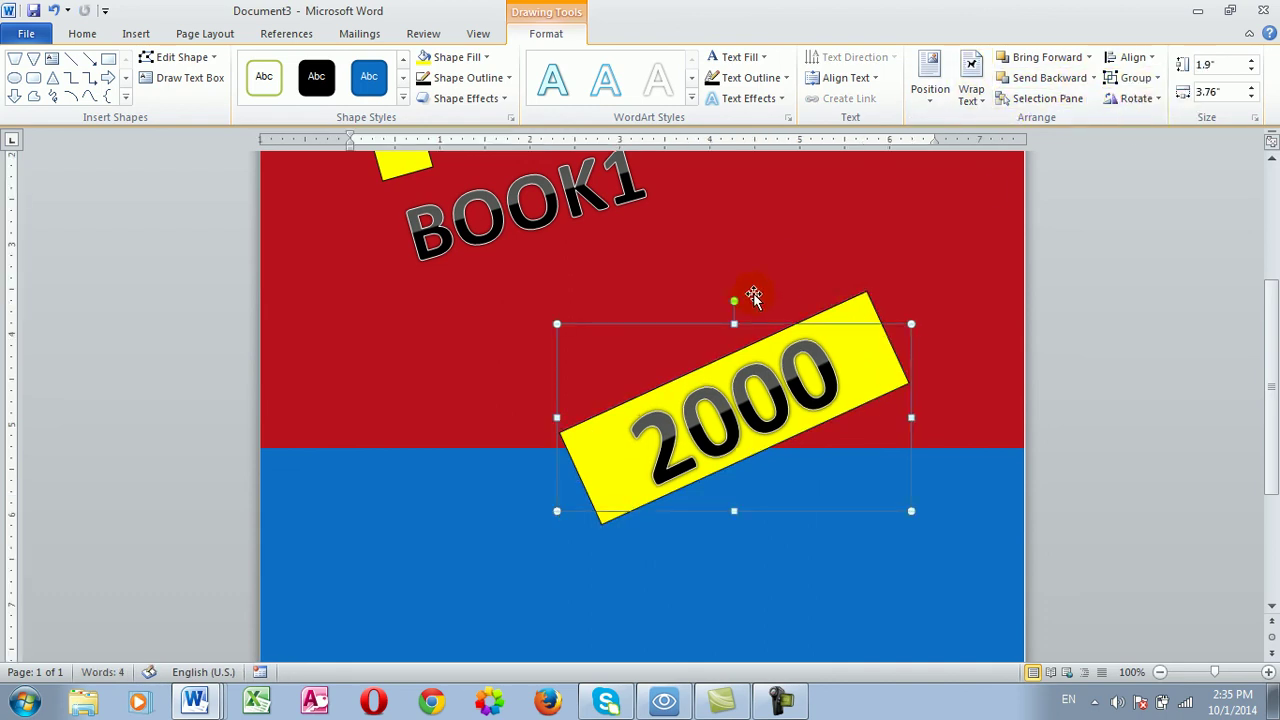
# Try rotating the banner inside the group, then undo the steep rotation
pyautogui.click(840, 303)
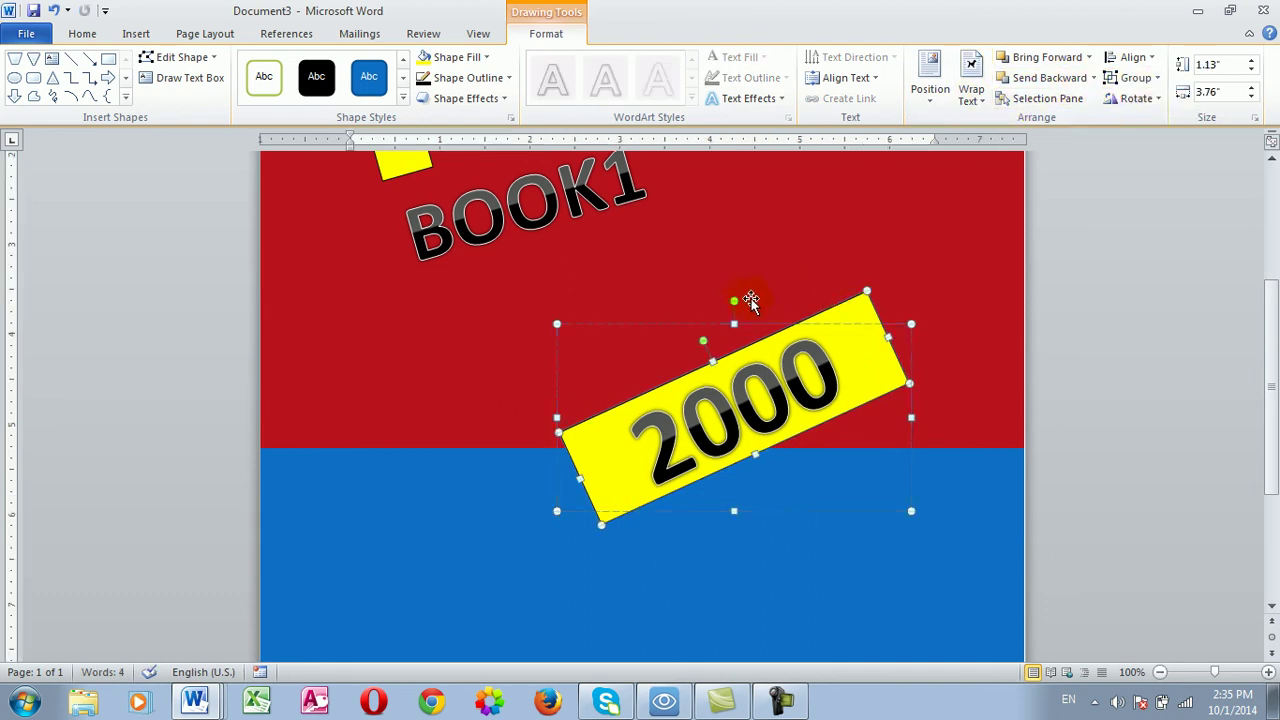
pyautogui.moveTo(733, 298); pyautogui.dragTo(748, 296)
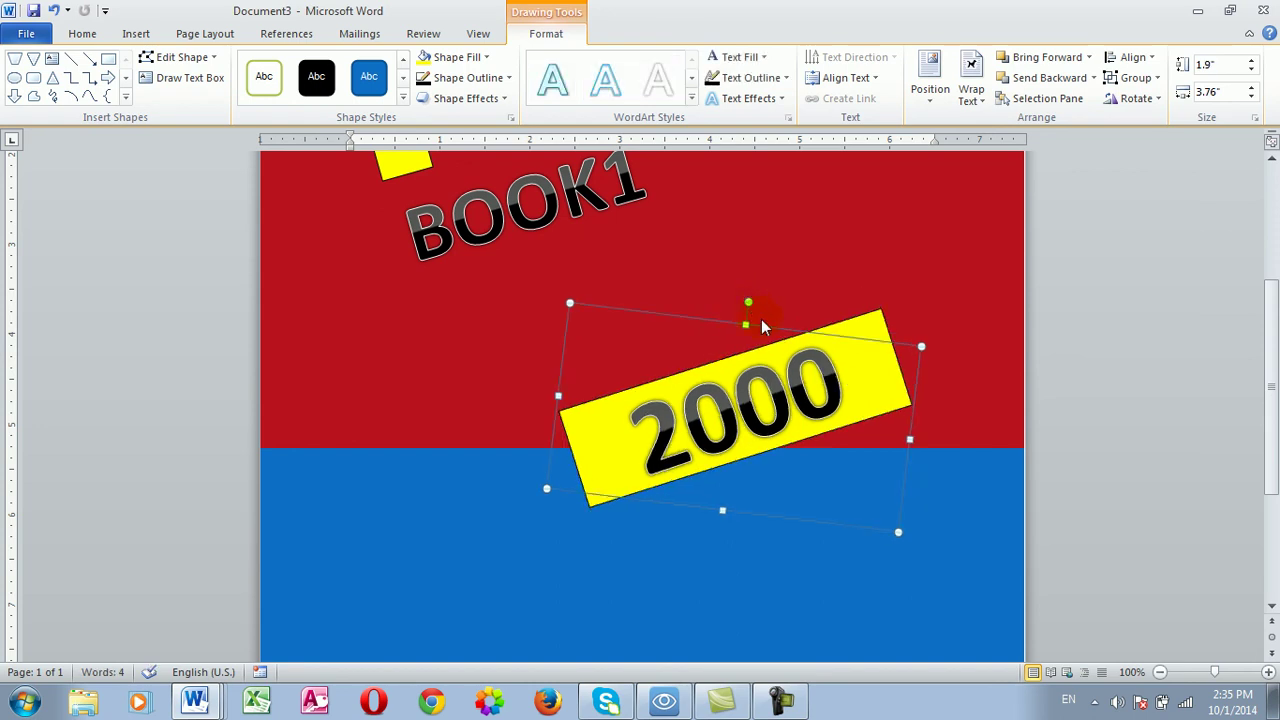
pyautogui.moveTo(748, 303); pyautogui.dragTo(875, 305)
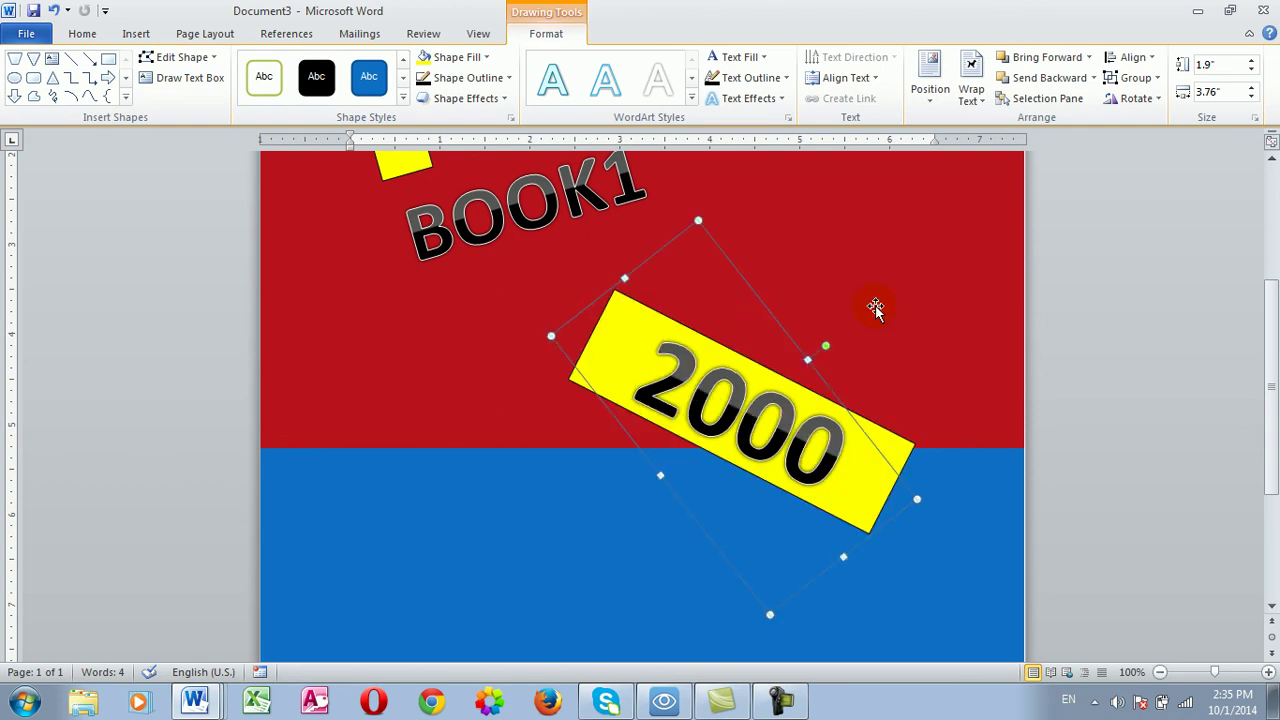
pyautogui.hotkey('ctrl', 'z')
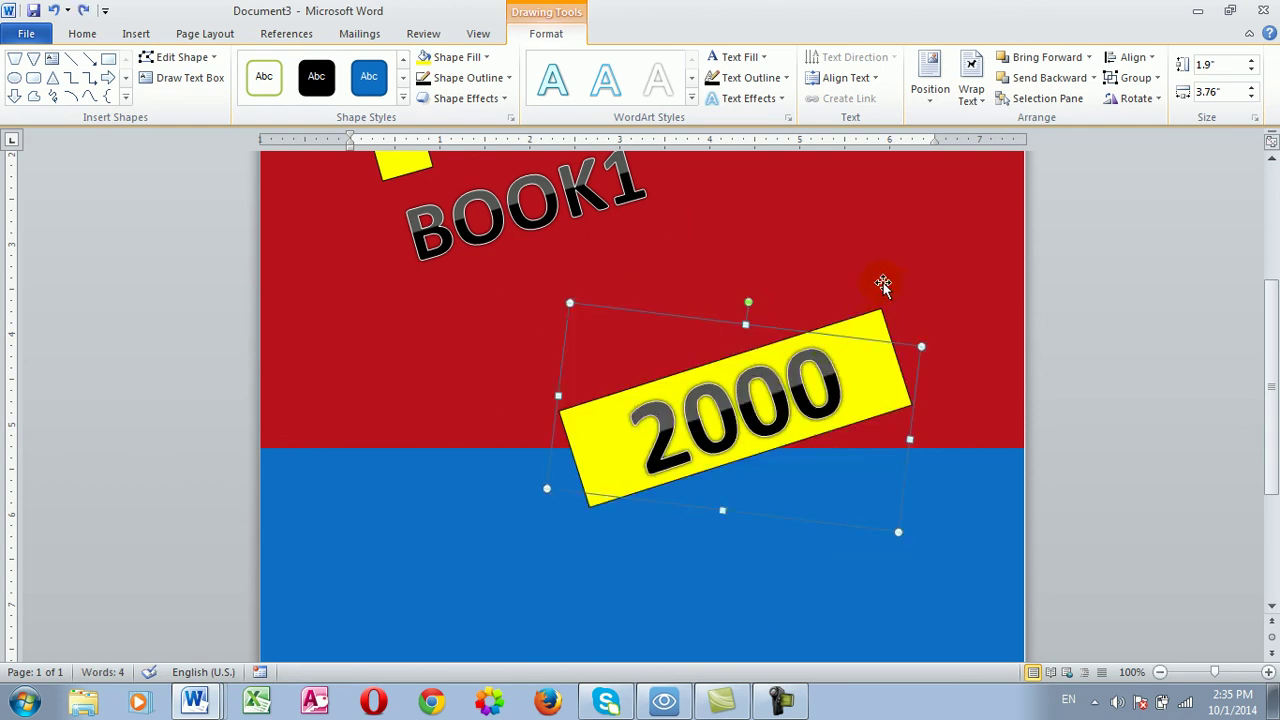
pyautogui.click(882, 284)
pyautogui.moveTo(1270, 306); pyautogui.dragTo(1265, 450)
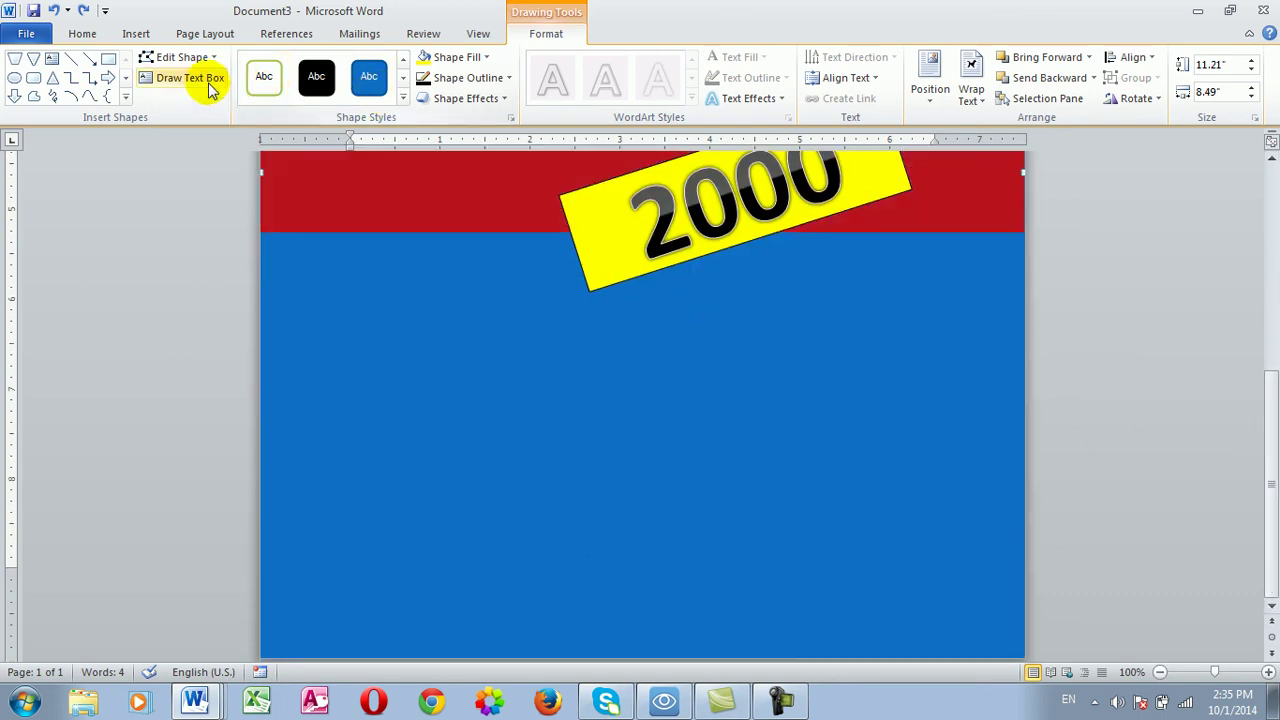
# Draw a rectangle on the lower blue area, then bring the Shapes gallery back up
pyautogui.click(136, 33)
pyautogui.click(278, 95)
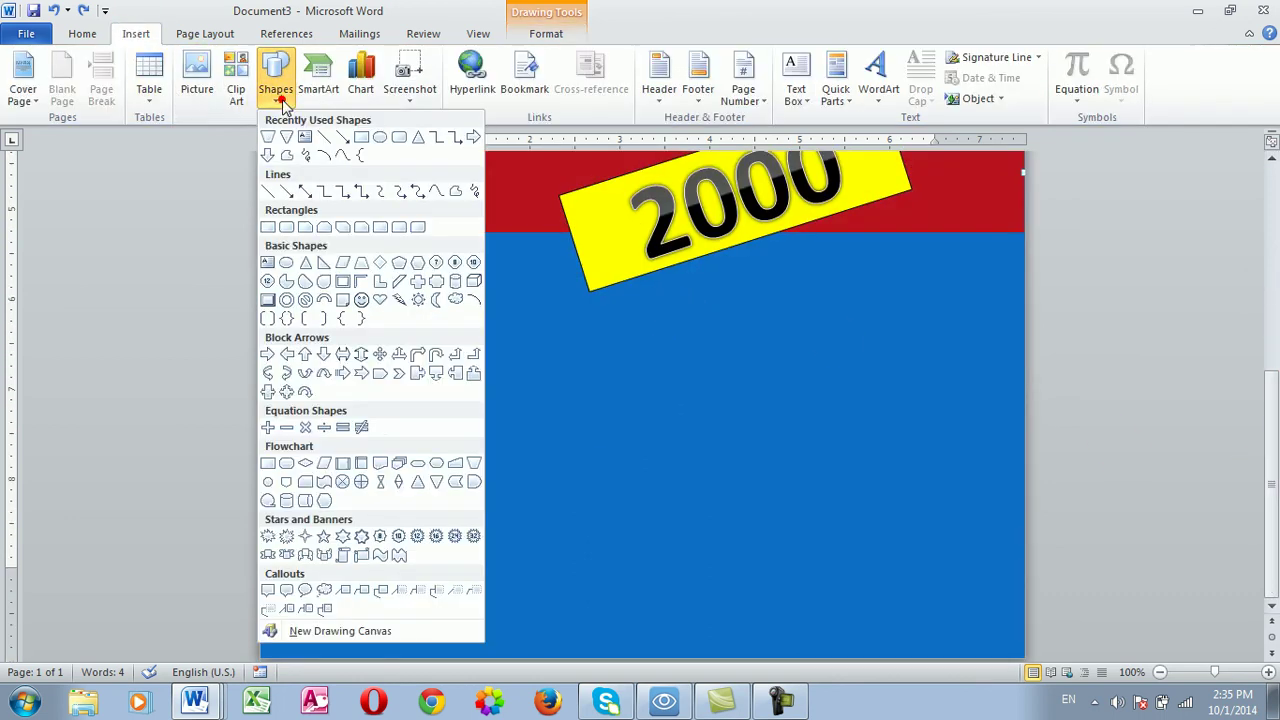
pyautogui.click(361, 136)
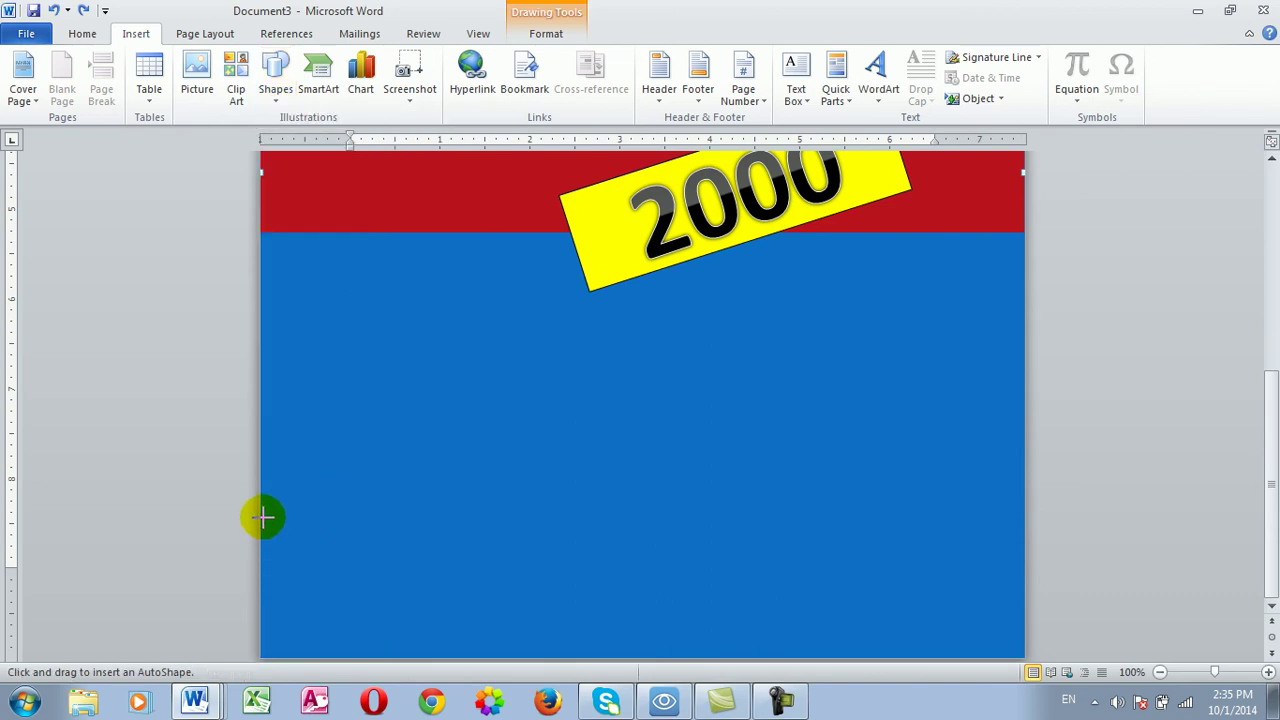
pyautogui.moveTo(257, 503); pyautogui.dragTo(412, 652)
pyautogui.click(412, 652)
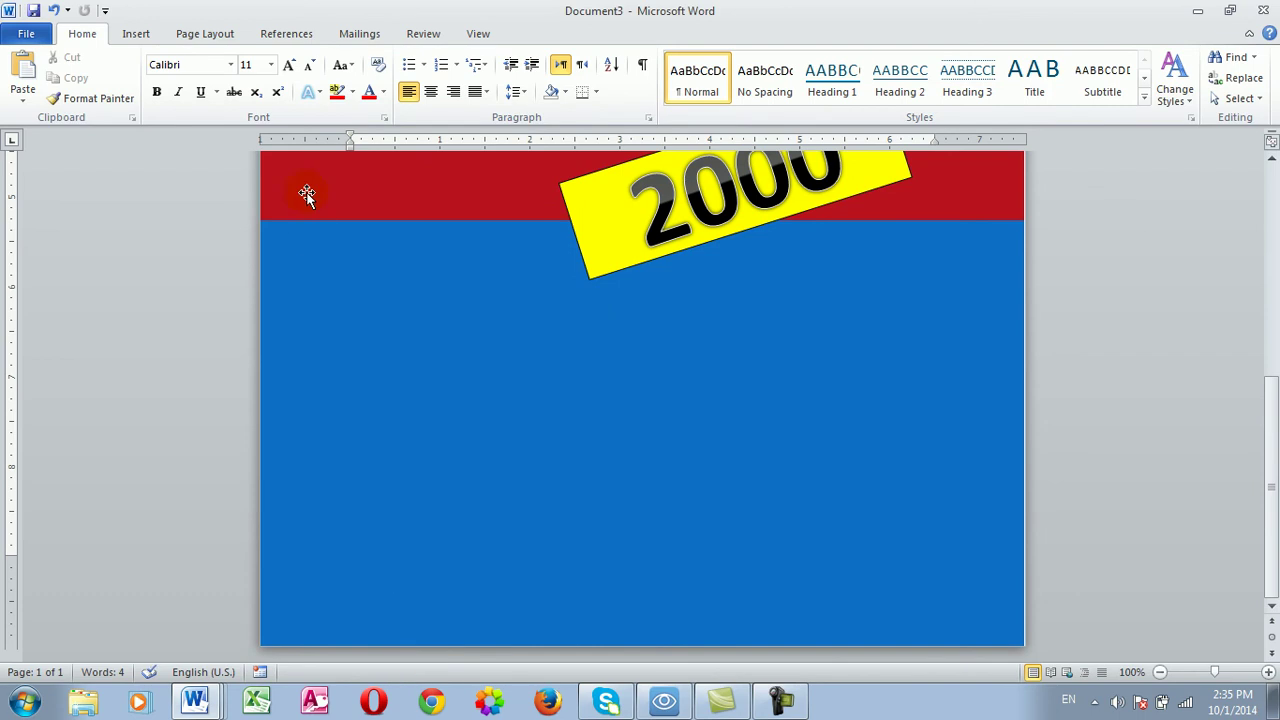
pyautogui.click(135, 35)
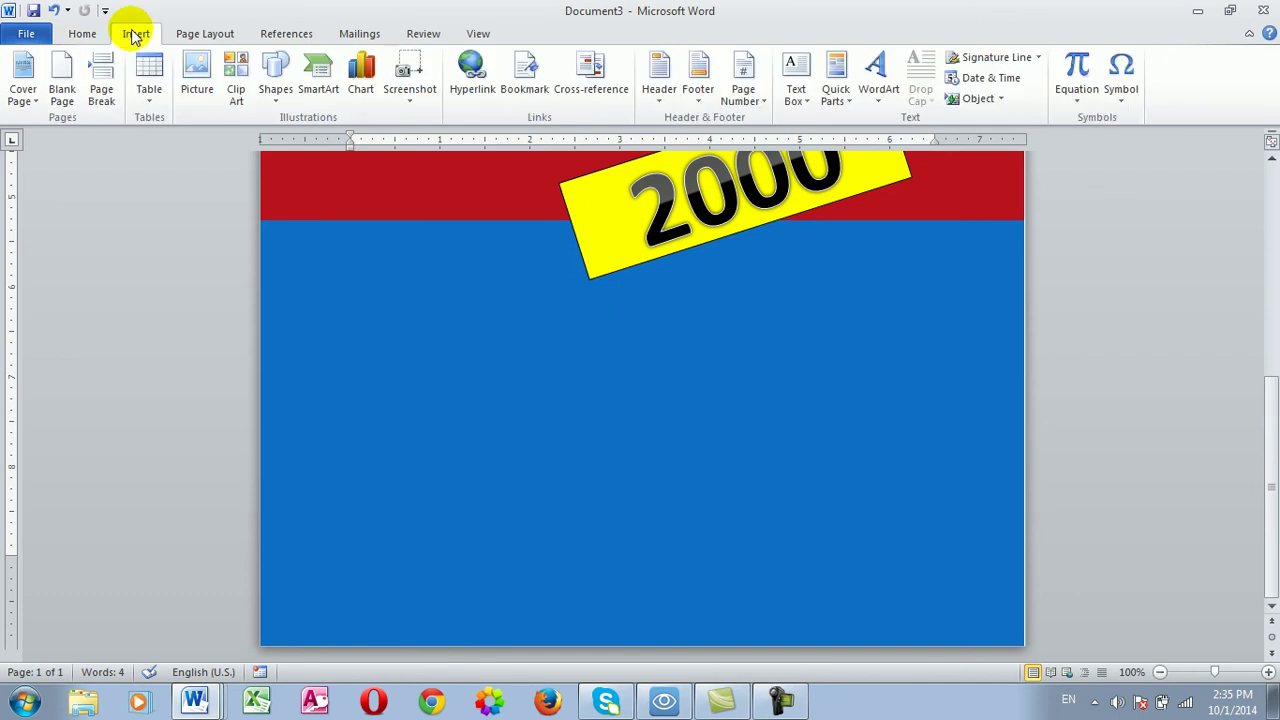
pyautogui.click(276, 88)
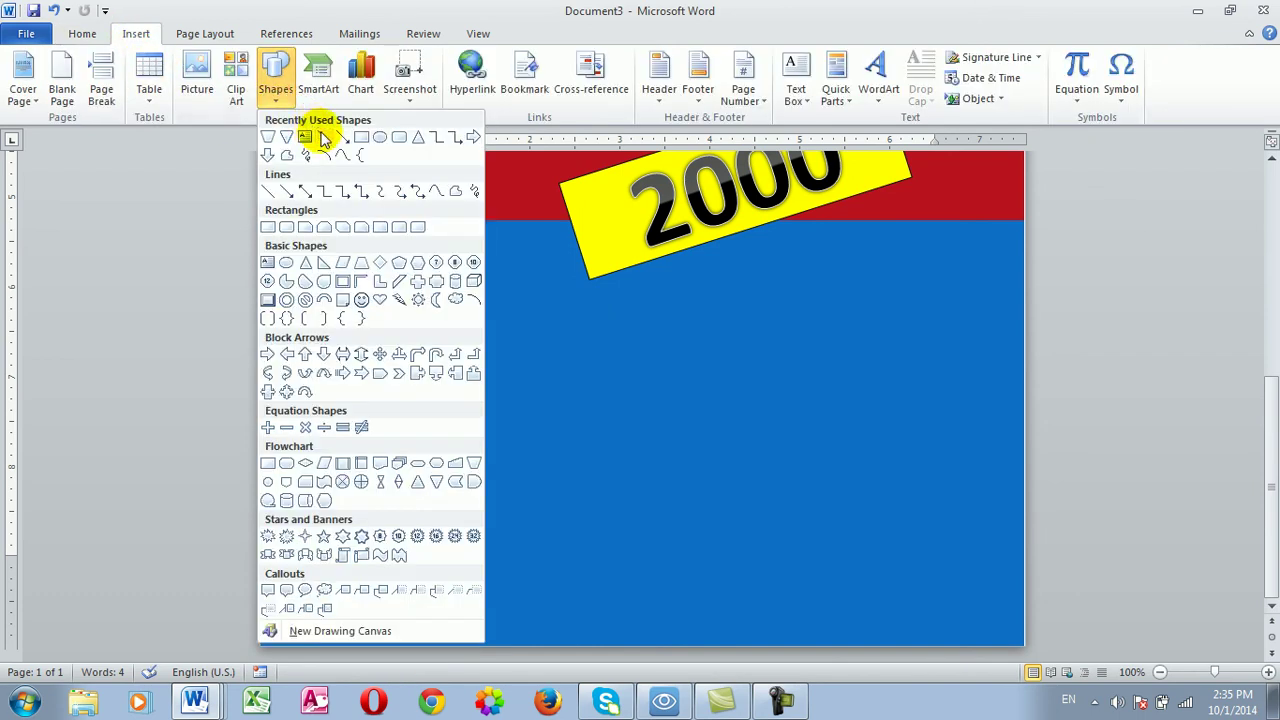
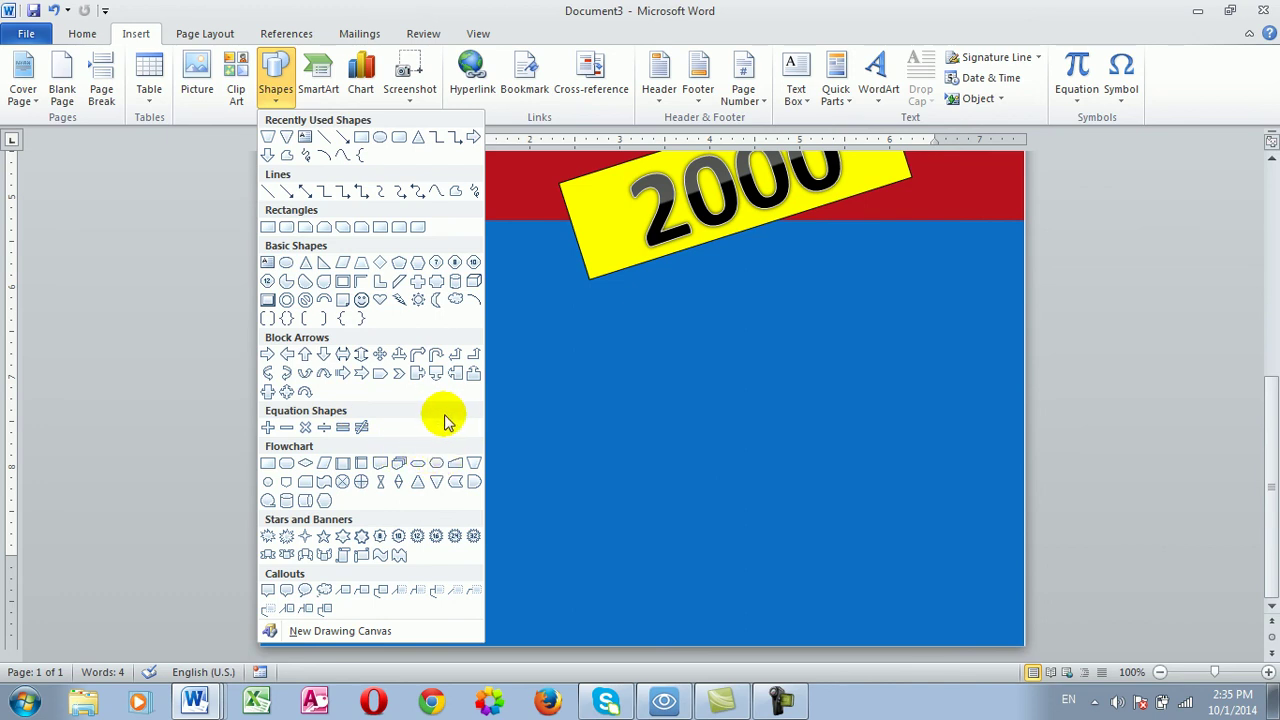
# Draw a right triangle about 2.5 by 2.55 inches in the blue area's bottom-left corner
pyautogui.click(325, 261)
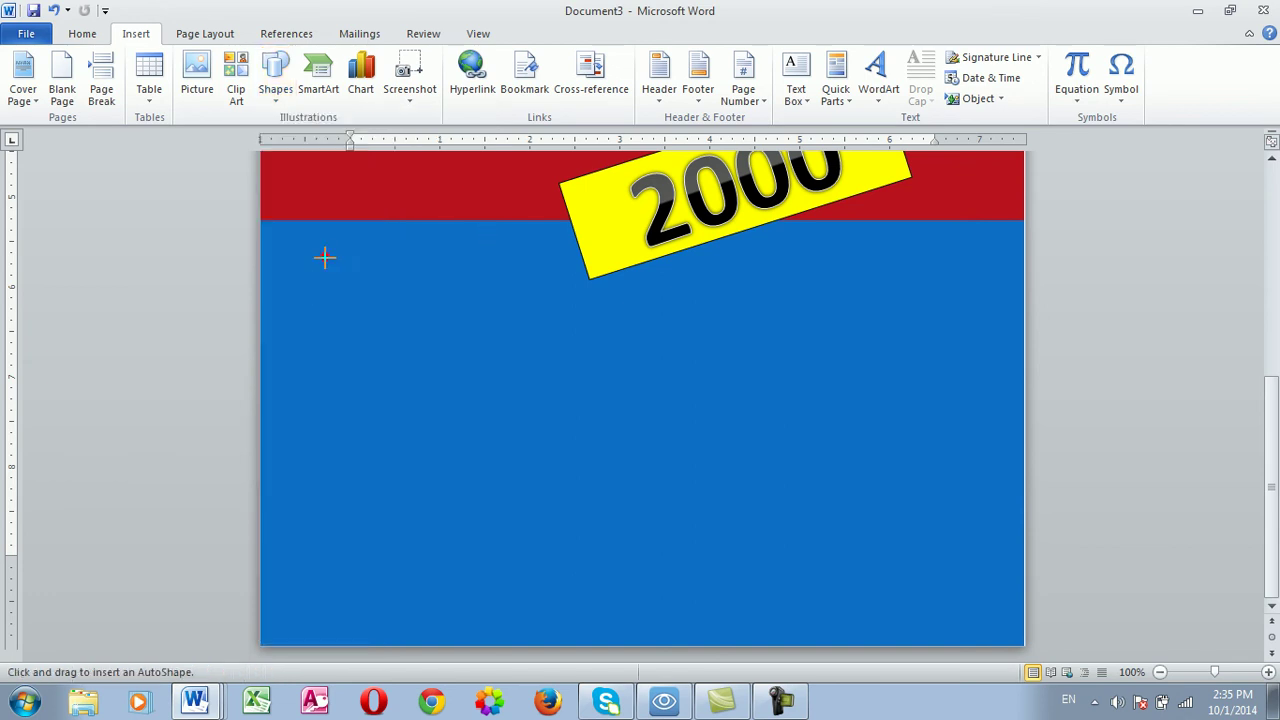
pyautogui.click(272, 429)
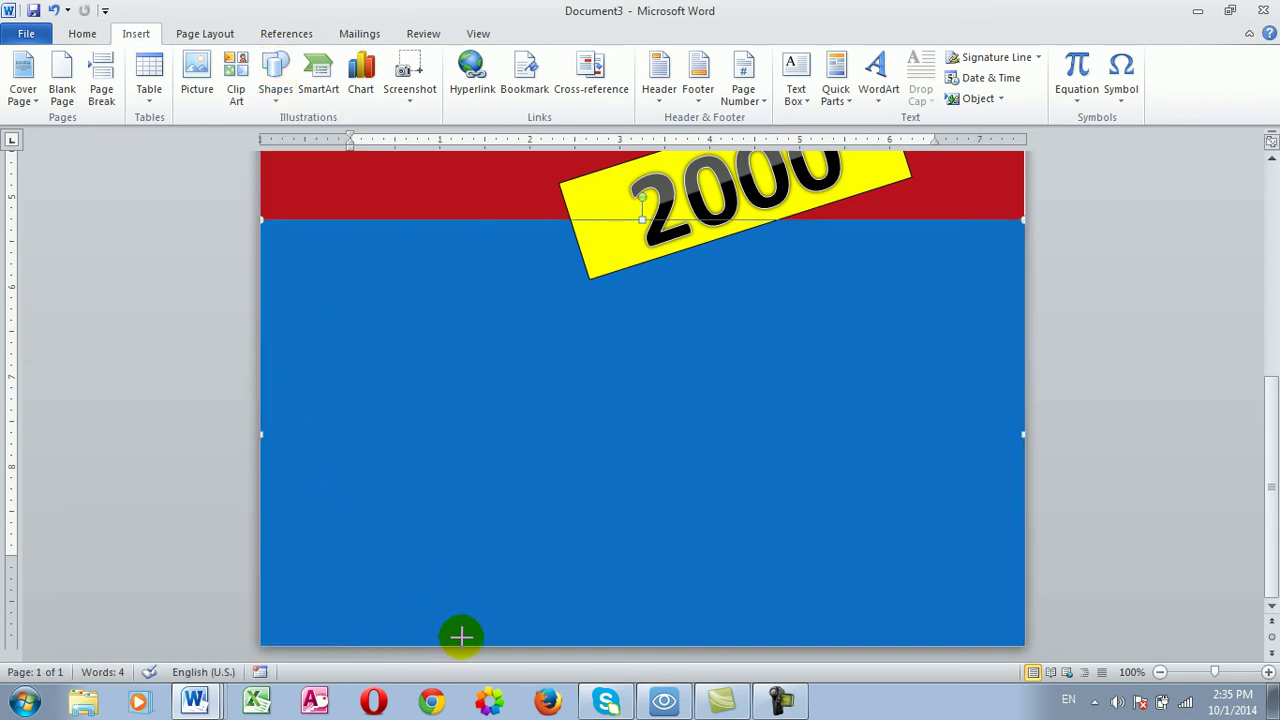
pyautogui.moveTo(469, 640); pyautogui.dragTo(465, 642)
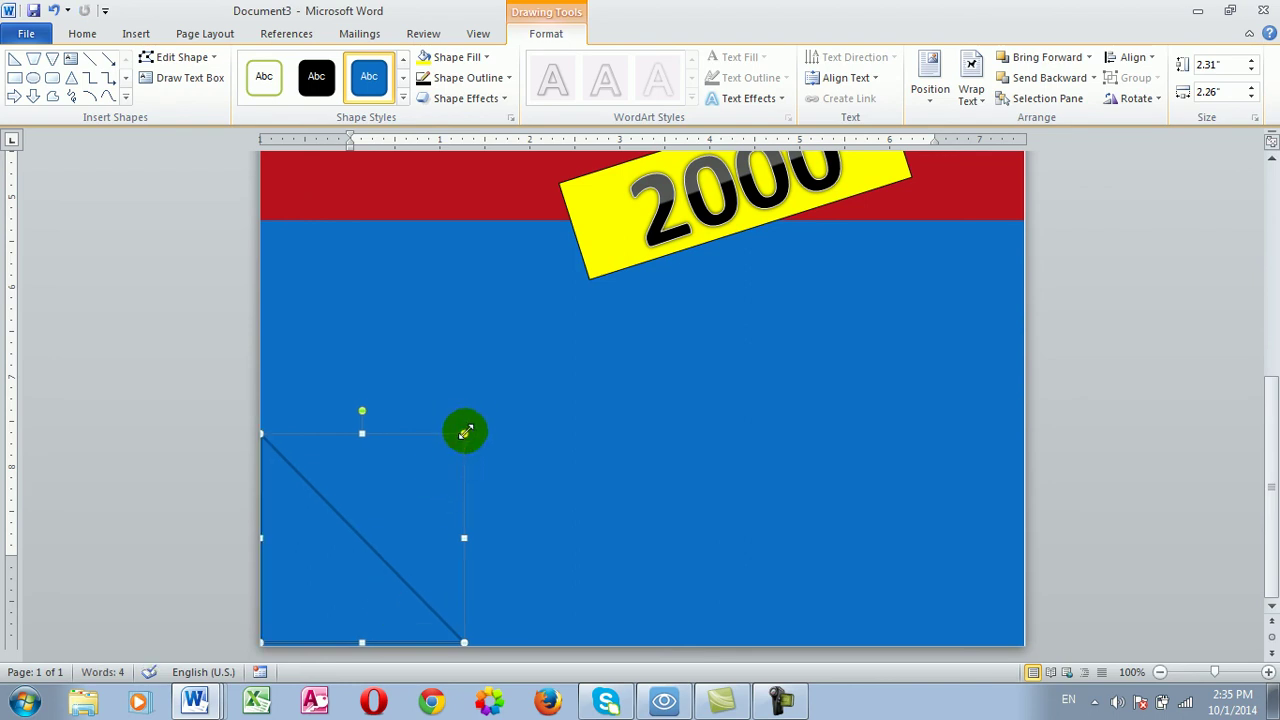
pyautogui.moveTo(464, 432); pyautogui.dragTo(490, 417)
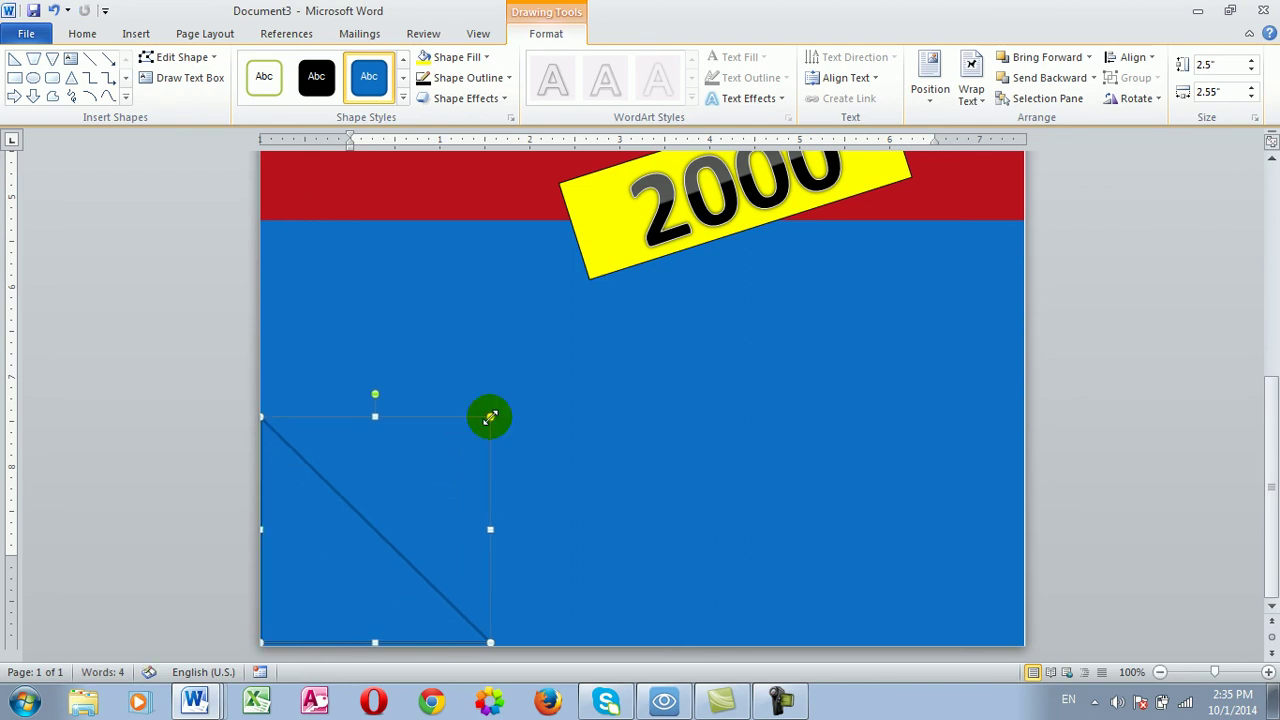
# Remove the triangle's outline, nudge it down slightly, and fill it orange
pyautogui.click(468, 57)
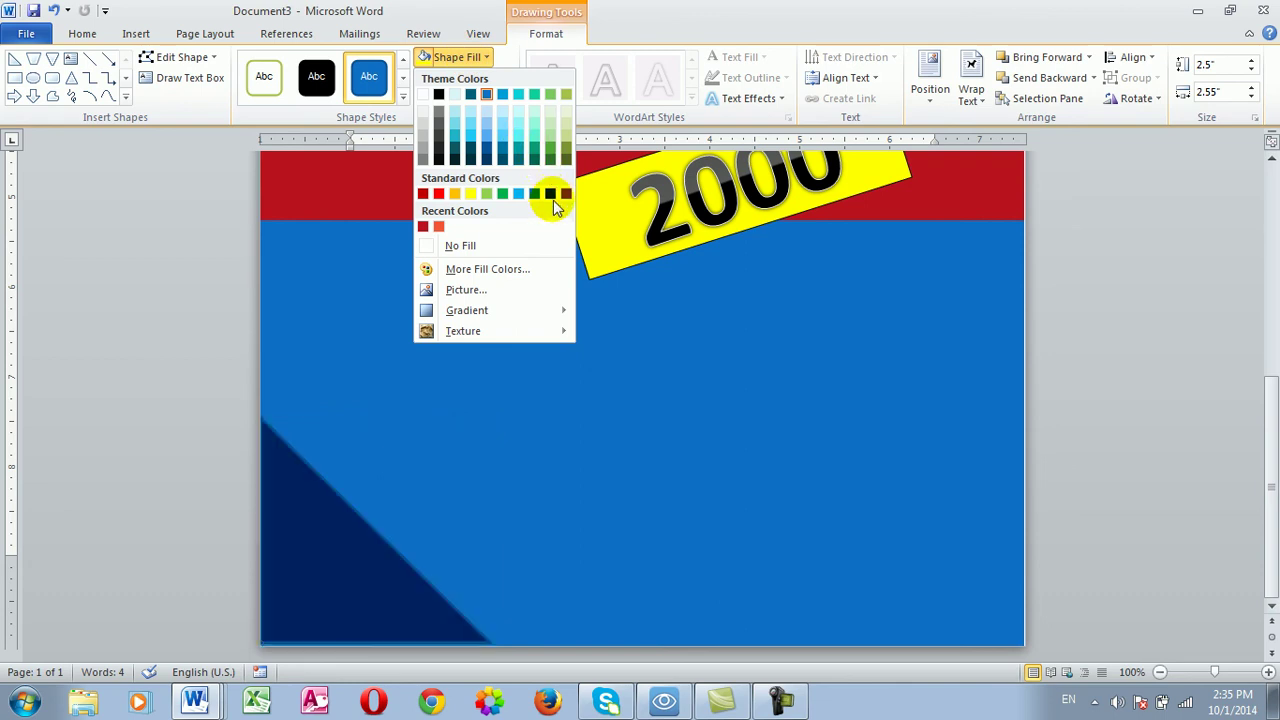
pyautogui.click(464, 78)
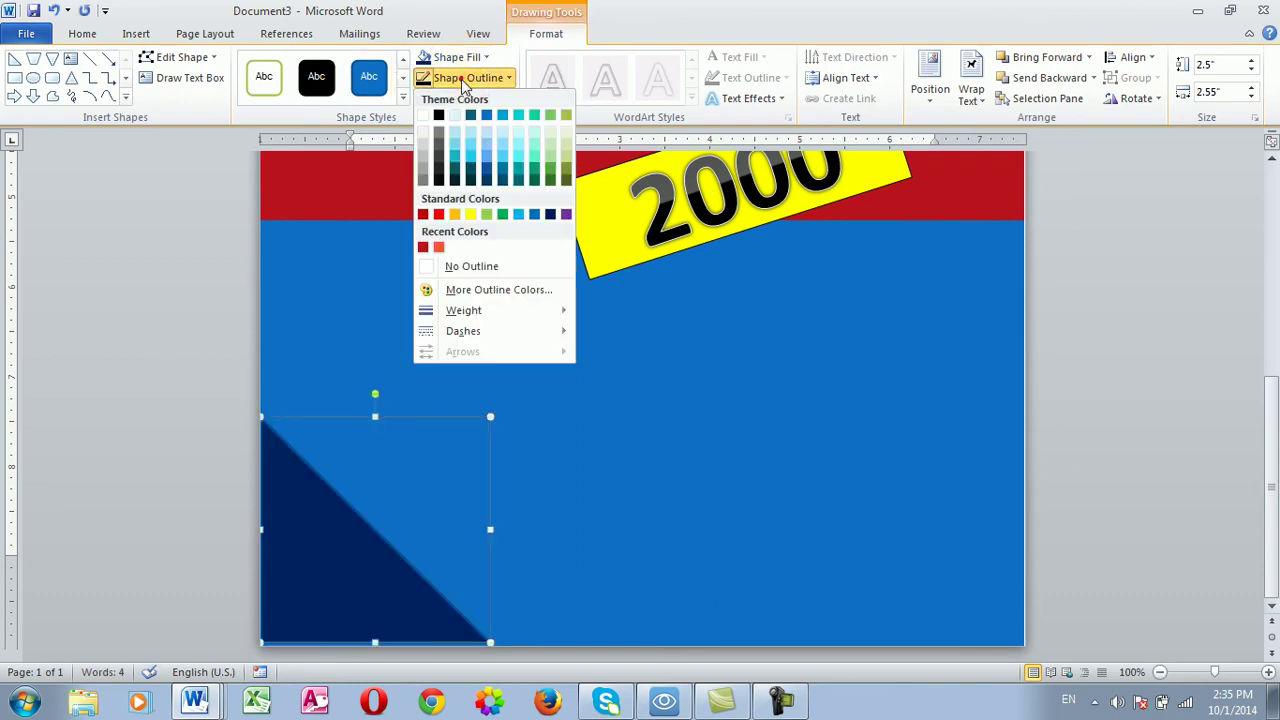
pyautogui.click(466, 260)
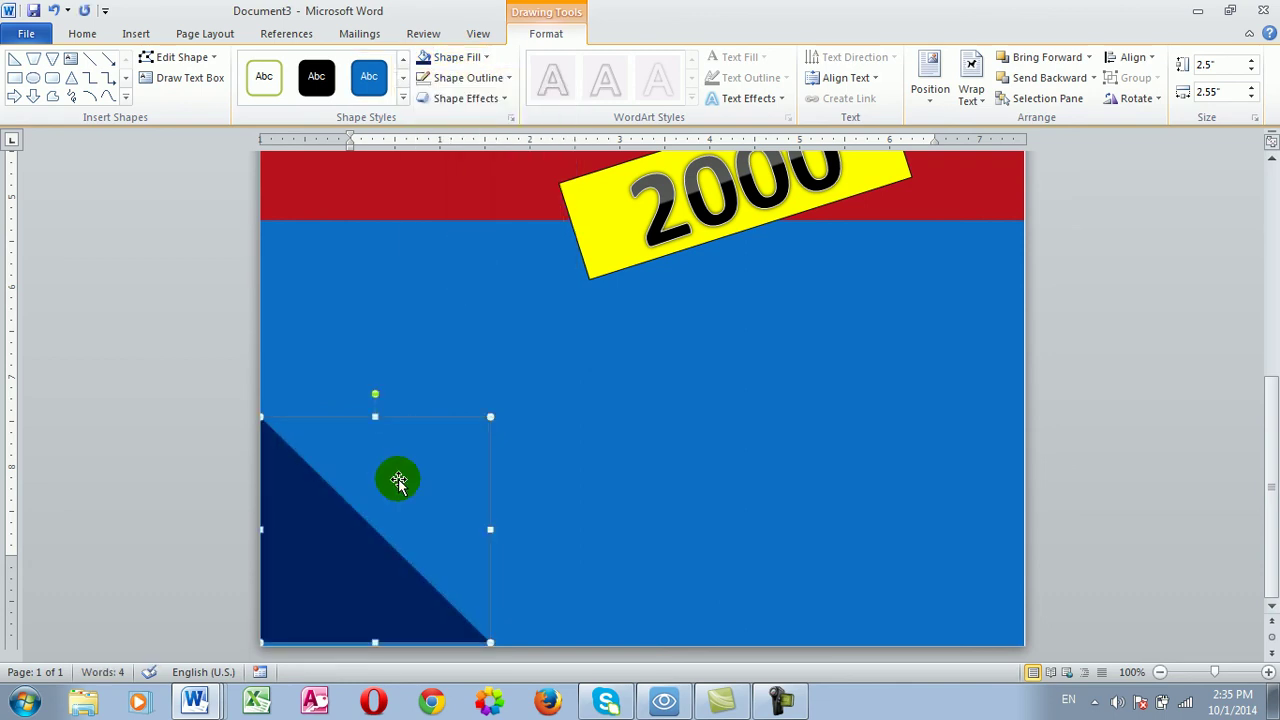
pyautogui.press('Down')
pyautogui.press('Down')
pyautogui.press('Down')
pyautogui.press('Down')
pyautogui.press('Down')
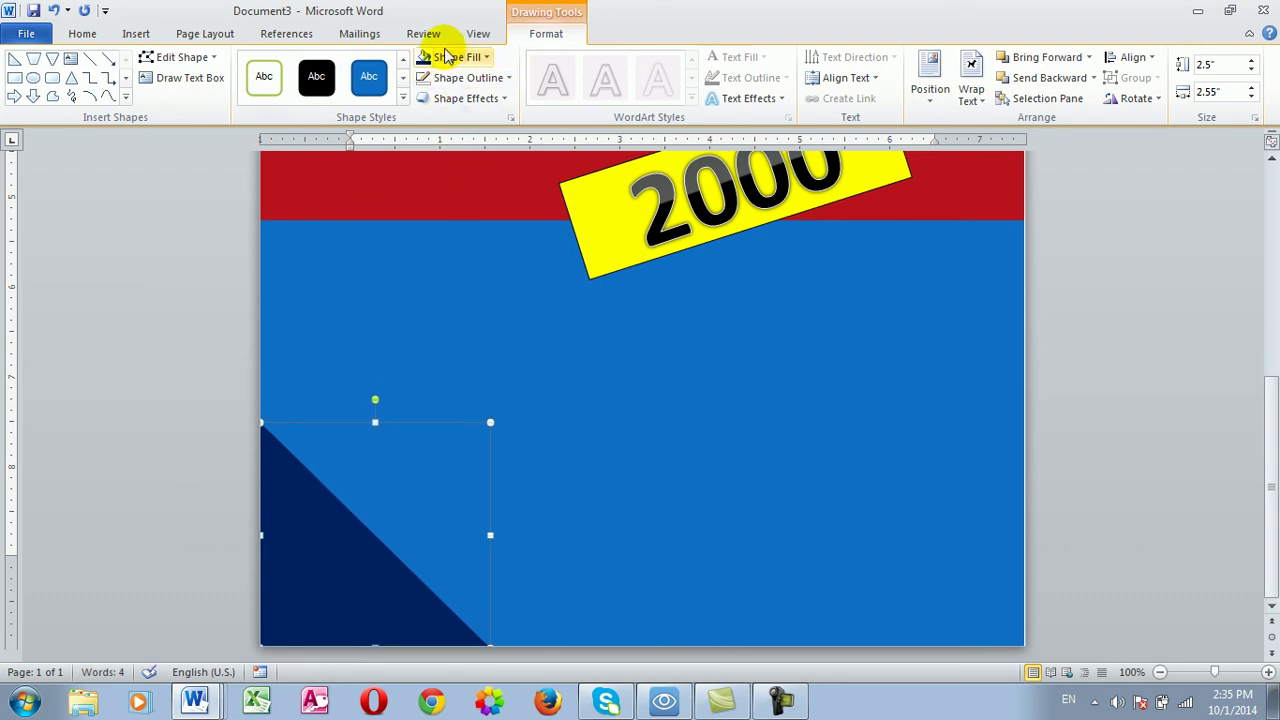
pyautogui.click(447, 57)
pyautogui.click(470, 193)
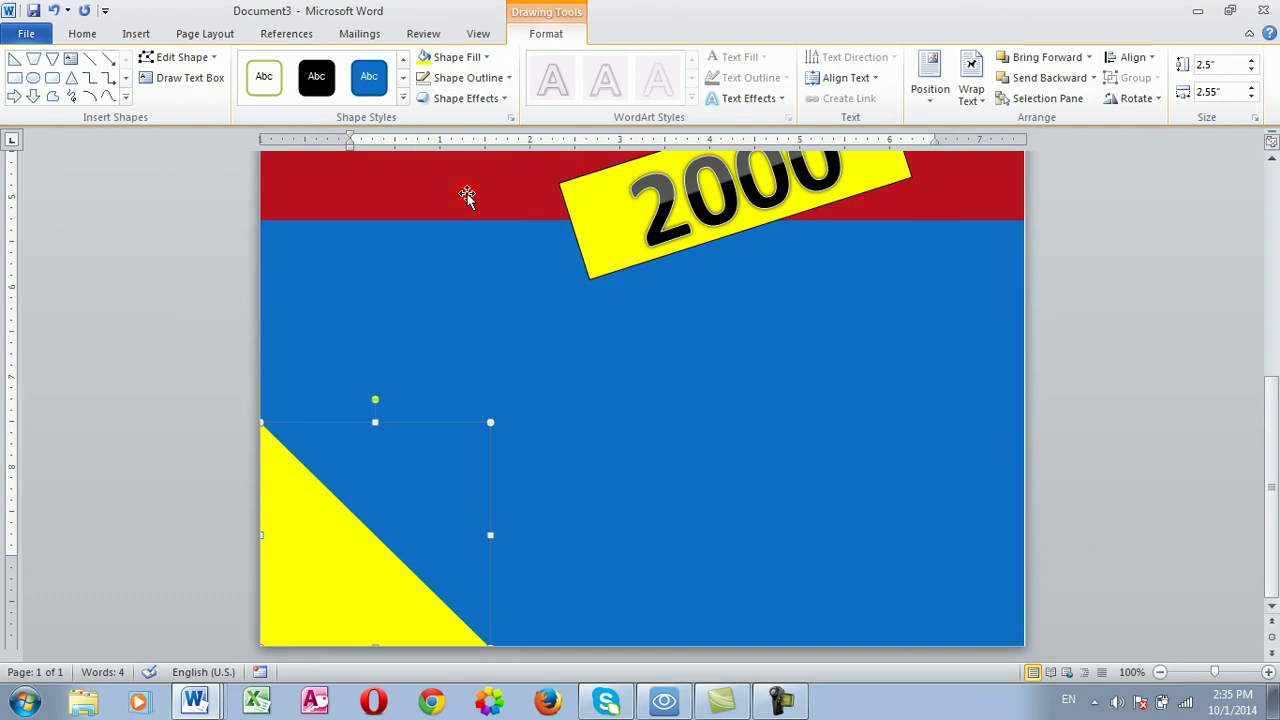
pyautogui.click(458, 57)
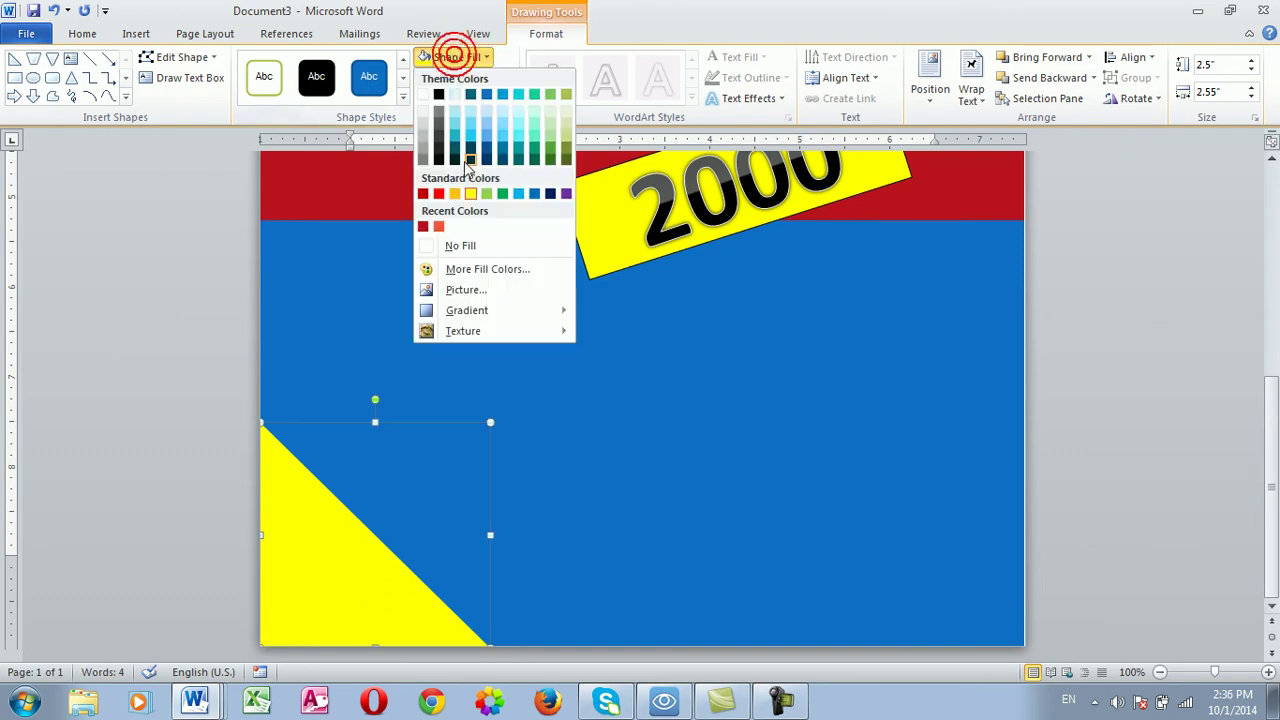
pyautogui.click(457, 194)
pyautogui.click(414, 274)
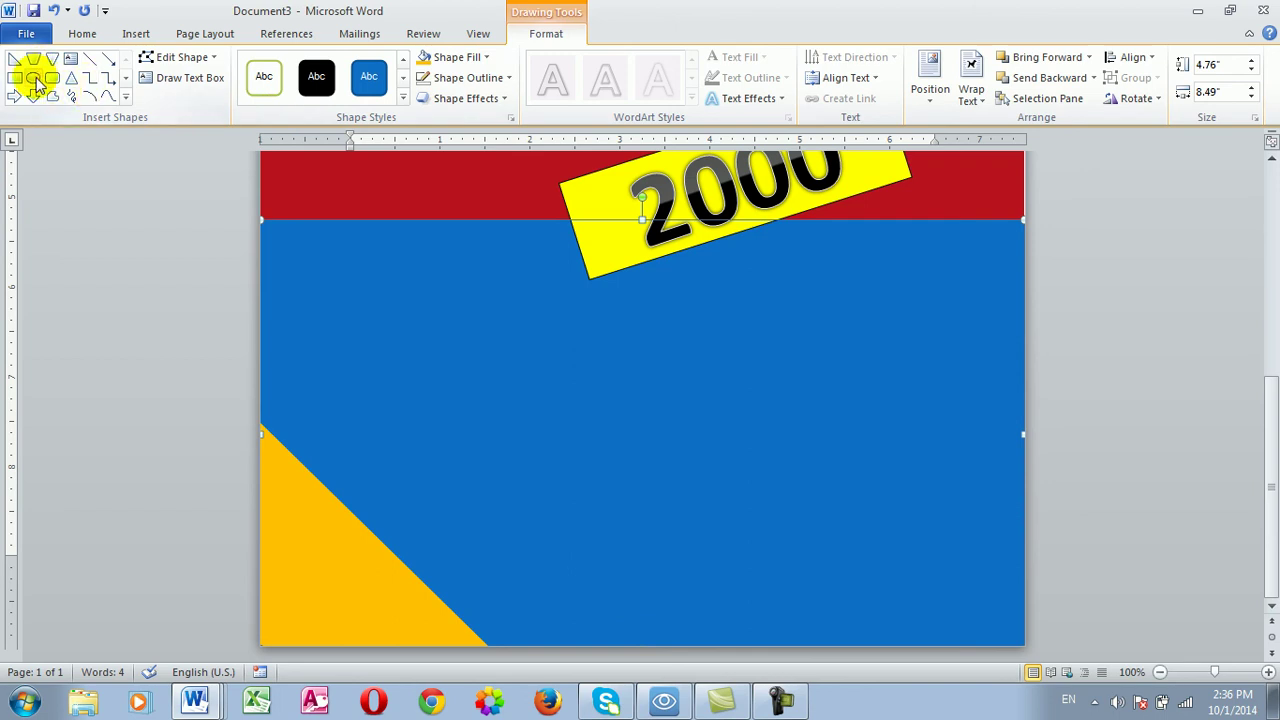
pyautogui.click(135, 40)
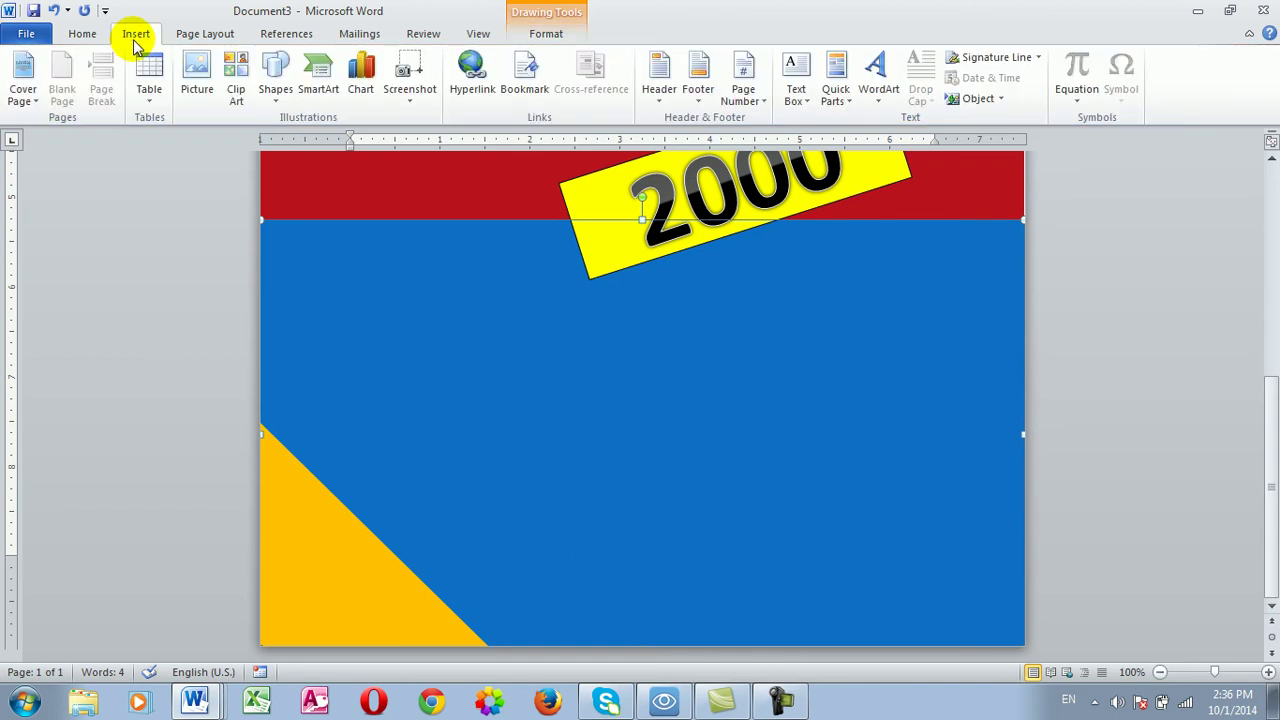
# Draw a rectangle along the bottom edge over the triangle, about 1.51 by 2.94 inches
pyautogui.click(277, 78)
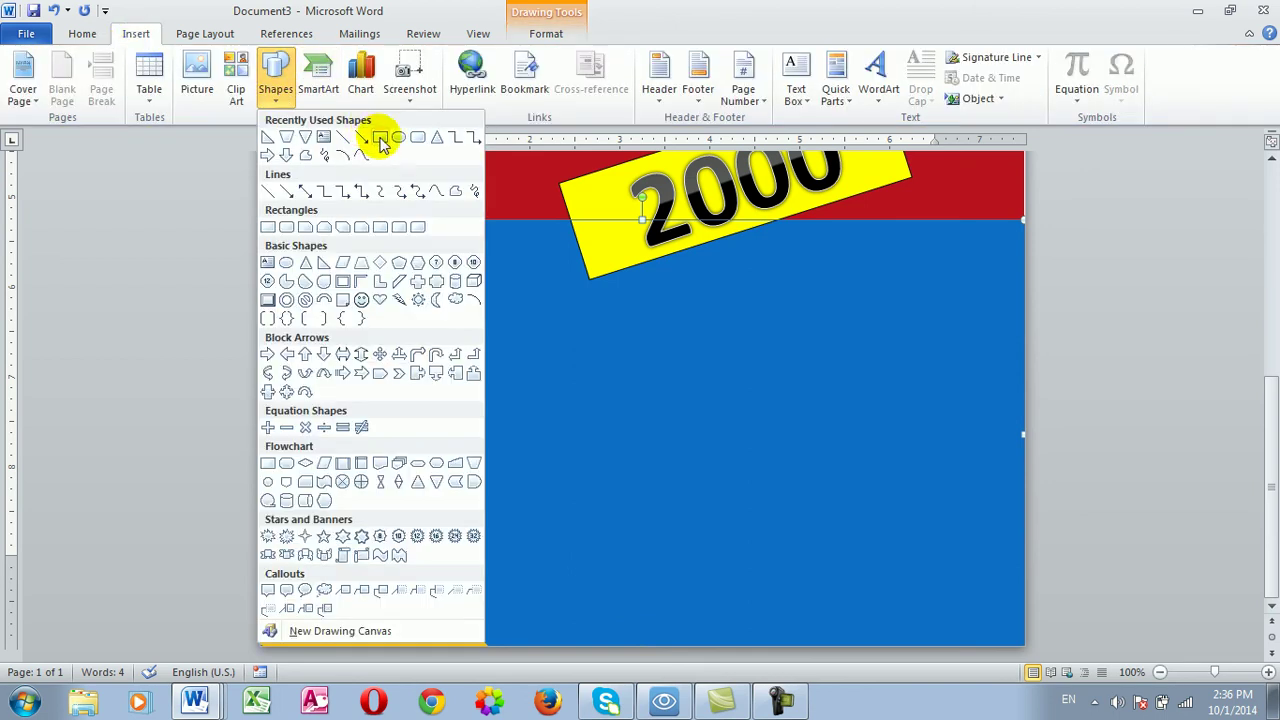
pyautogui.click(379, 137)
pyautogui.click(351, 497)
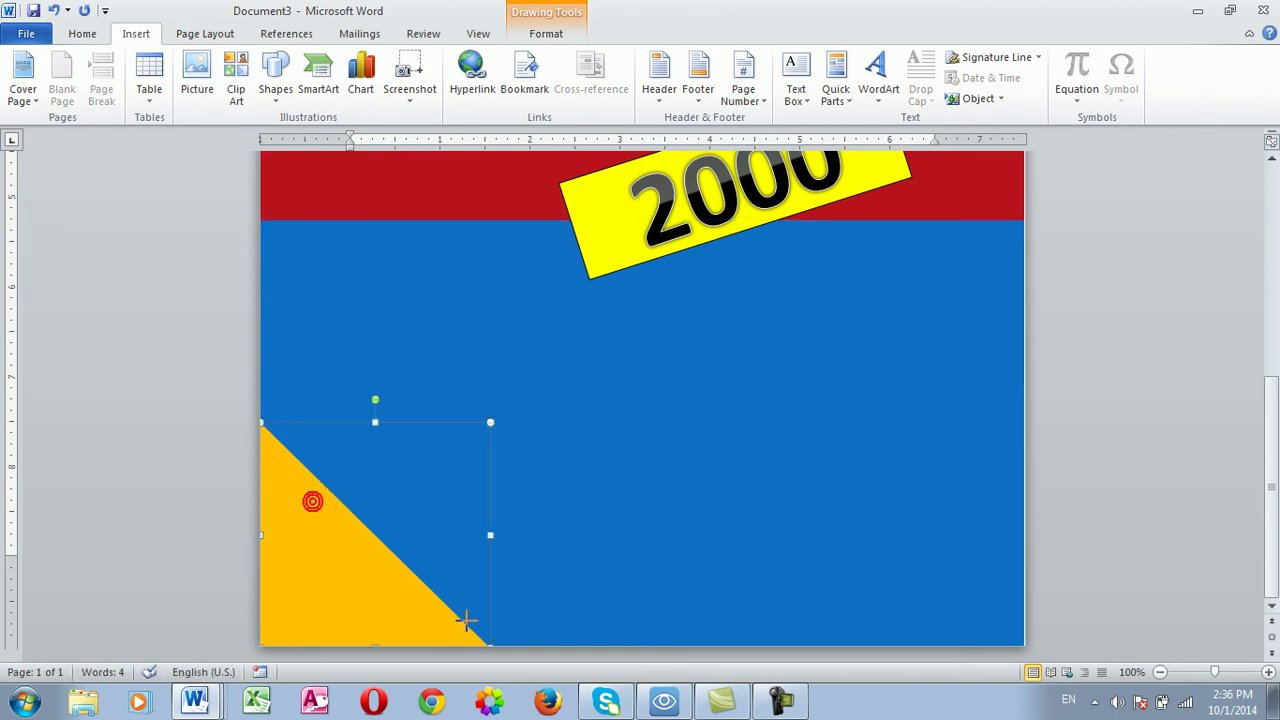
pyautogui.moveTo(557, 651); pyautogui.dragTo(577, 649)
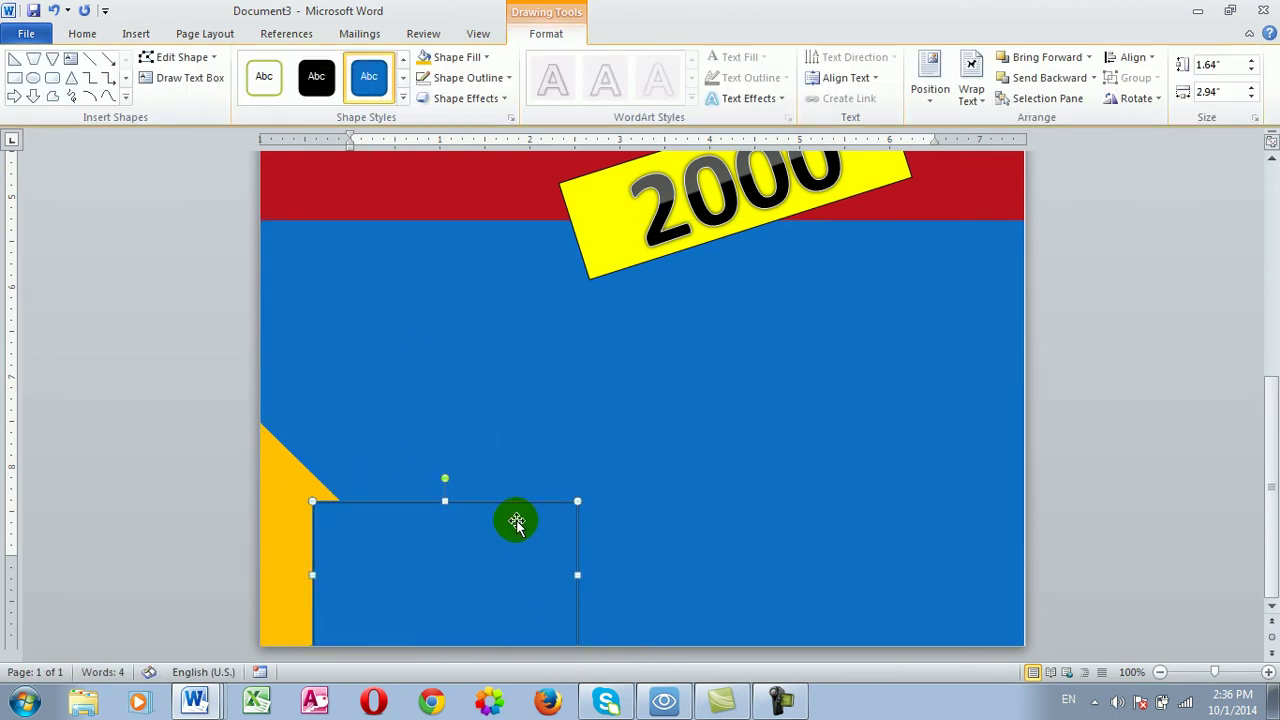
pyautogui.moveTo(445, 501); pyautogui.dragTo(445, 512)
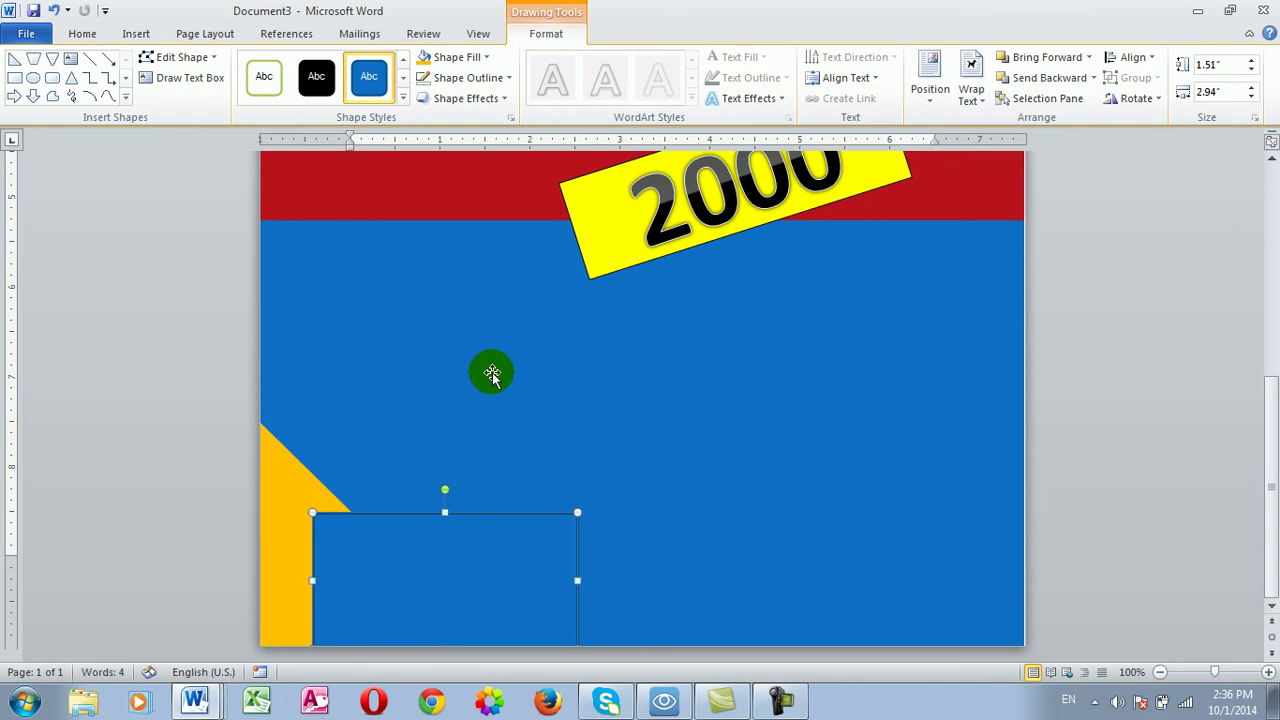
# Fill the rectangle dark blue with no outline and send it behind the triangle
pyautogui.click(460, 57)
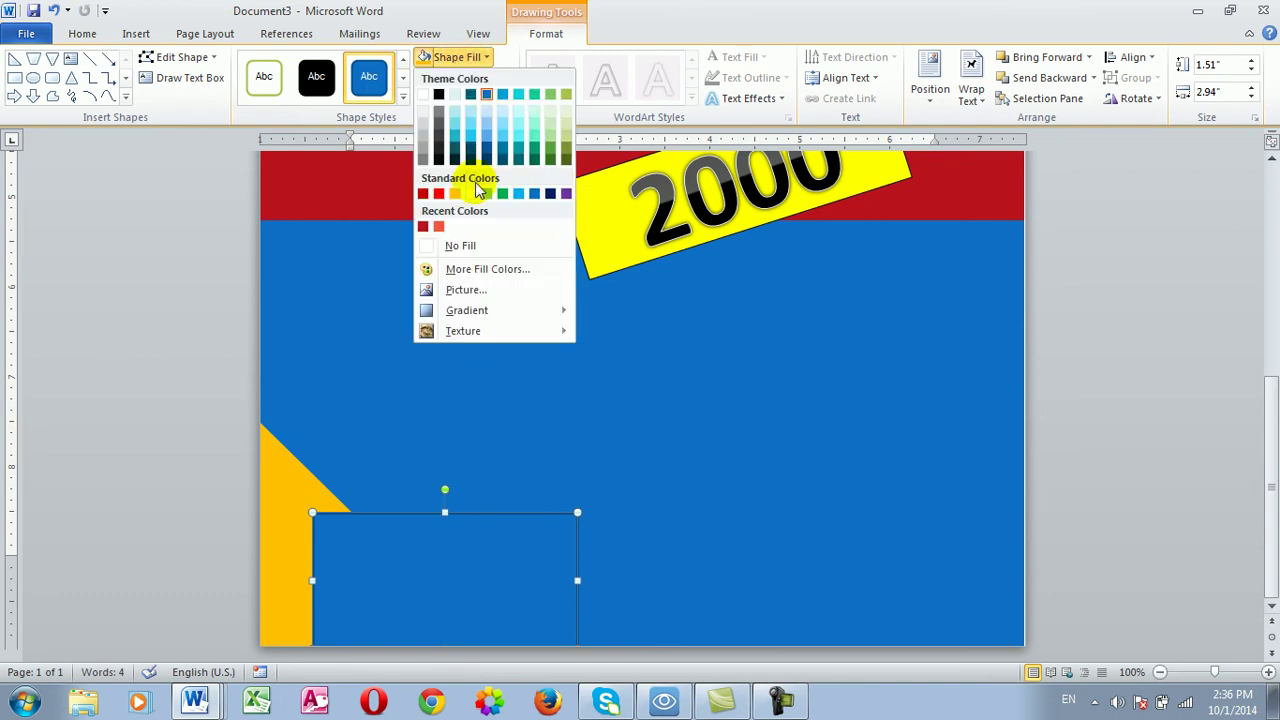
pyautogui.click(551, 195)
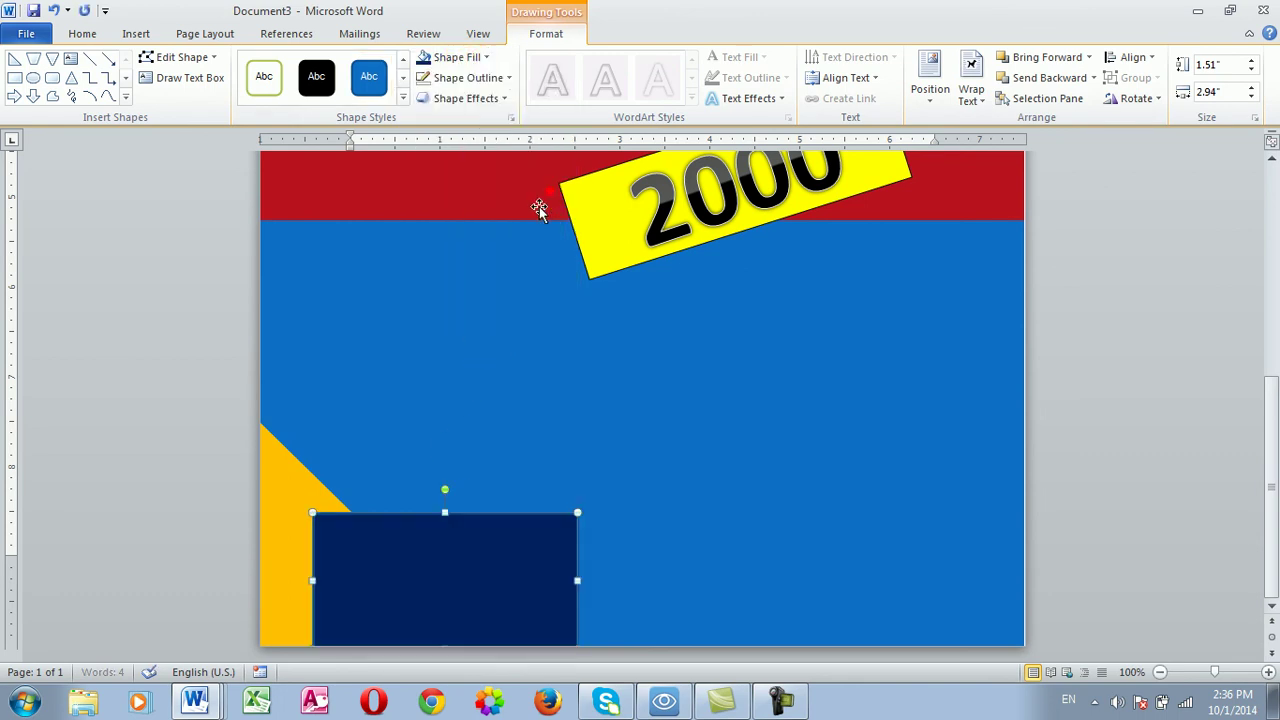
pyautogui.click(466, 77)
pyautogui.click(491, 268)
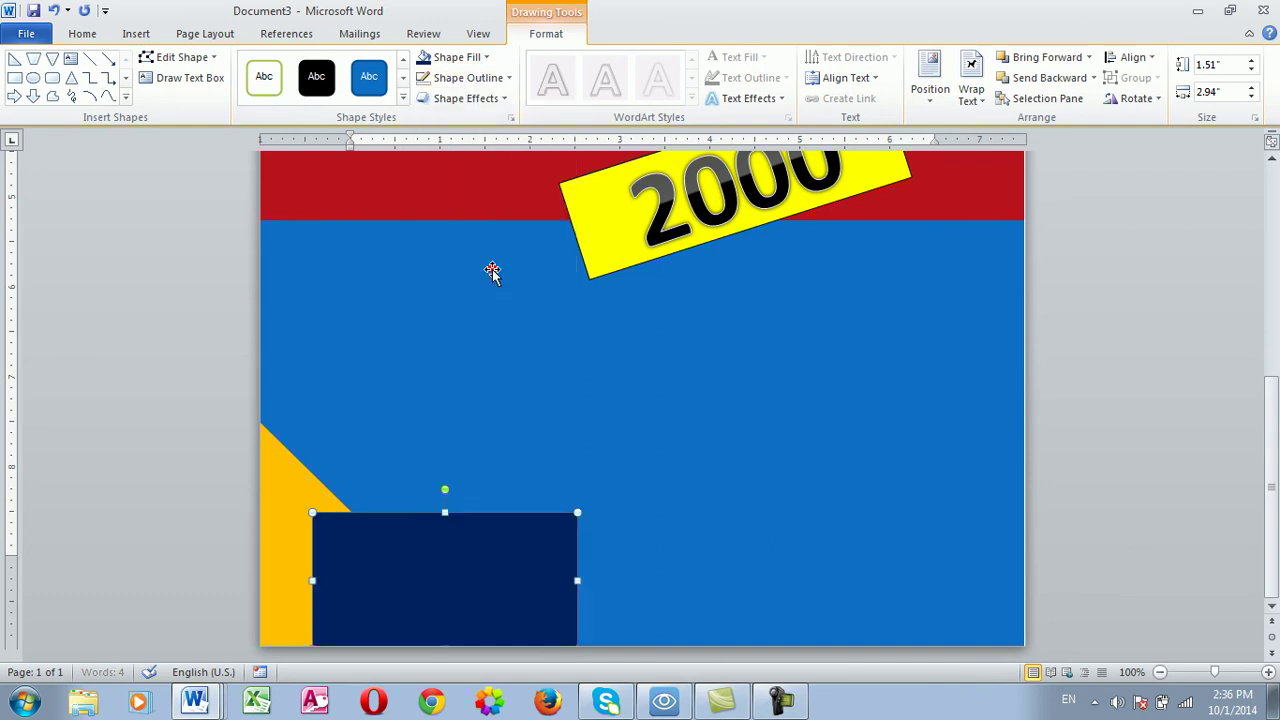
pyautogui.click(1022, 78)
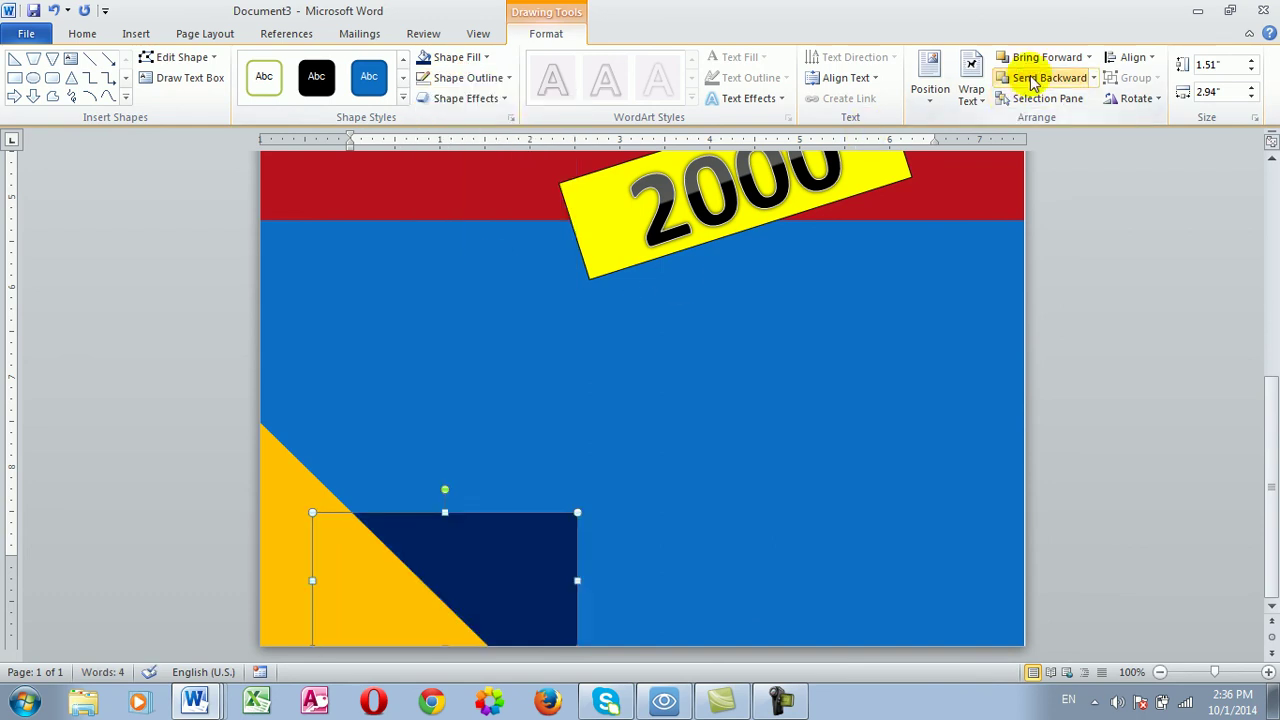
# Make the first navy step about 1.65 inches tall and place a second step to its right, behind the triangle
pyautogui.click(443, 505)
pyautogui.moveTo(443, 505); pyautogui.dragTo(443, 499)
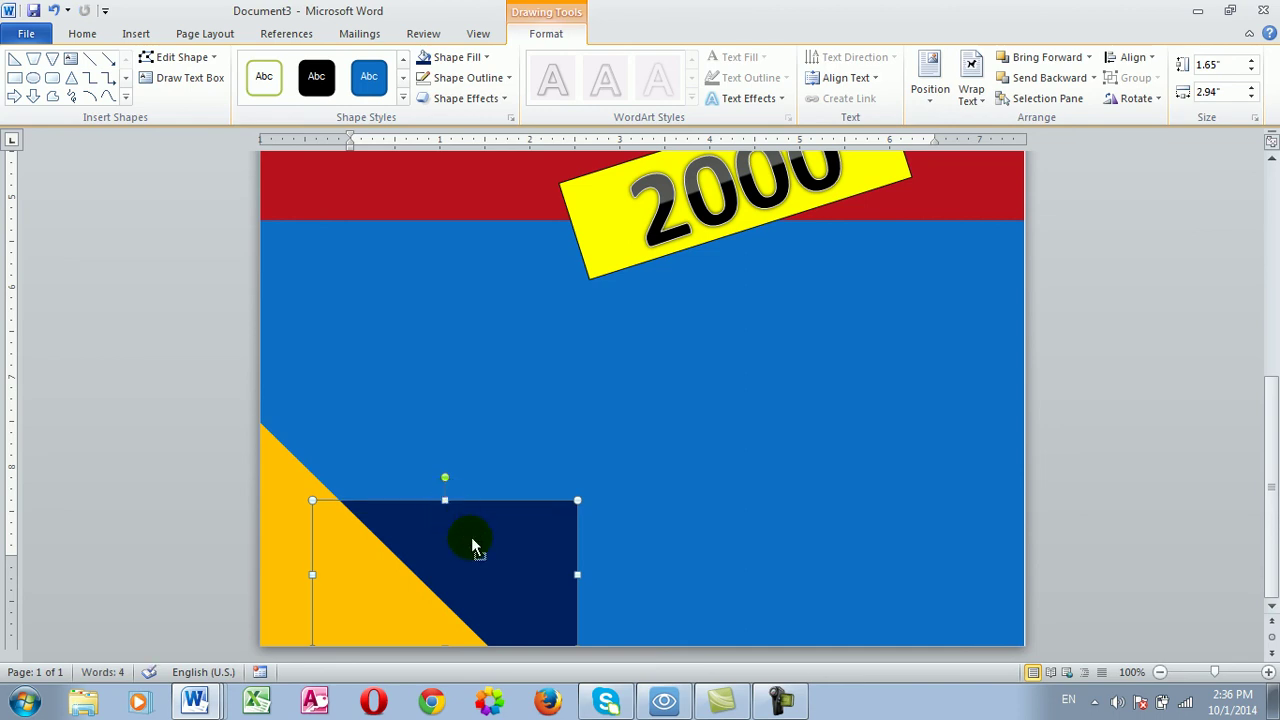
pyautogui.click(471, 538)
pyautogui.moveTo(588, 541)
pyautogui.mouseDown()
pyautogui.moveTo(600, 538)
pyautogui.moveTo(567, 555)
pyautogui.mouseUp()
pyautogui.press('Left')
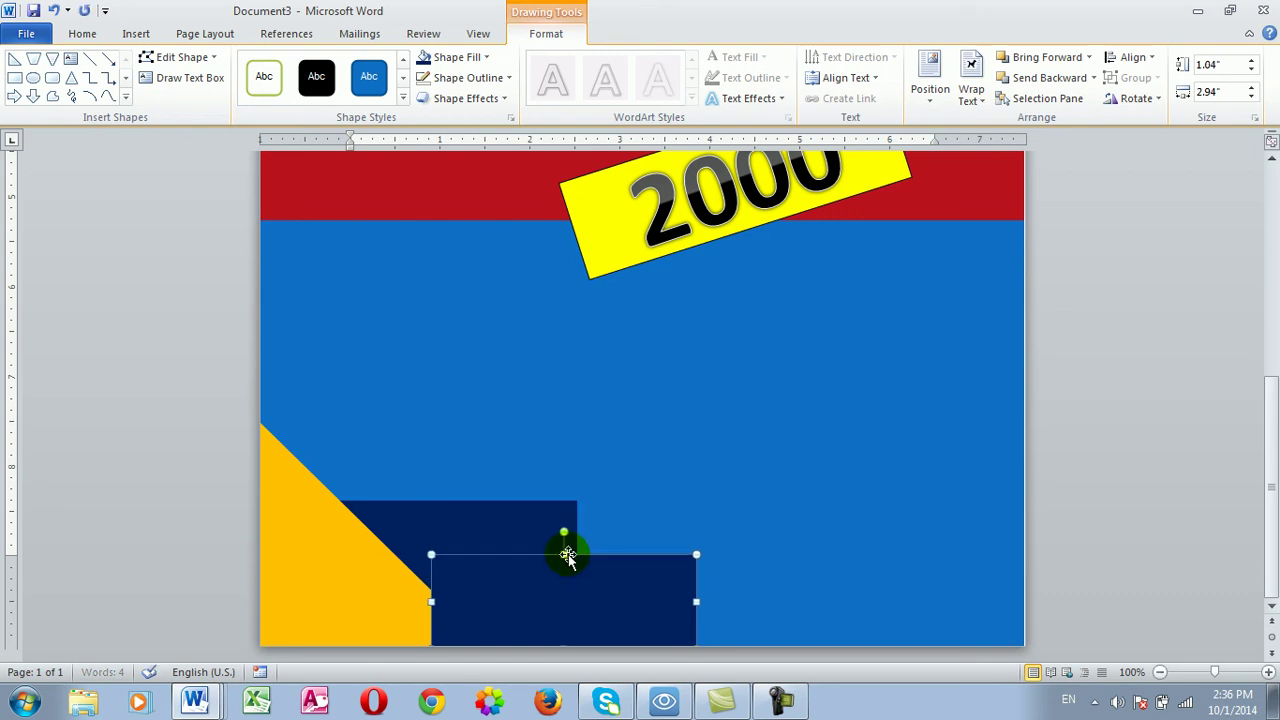
pyautogui.press('Left')
pyautogui.press('Left')
pyautogui.press('Left')
pyautogui.press('Left')
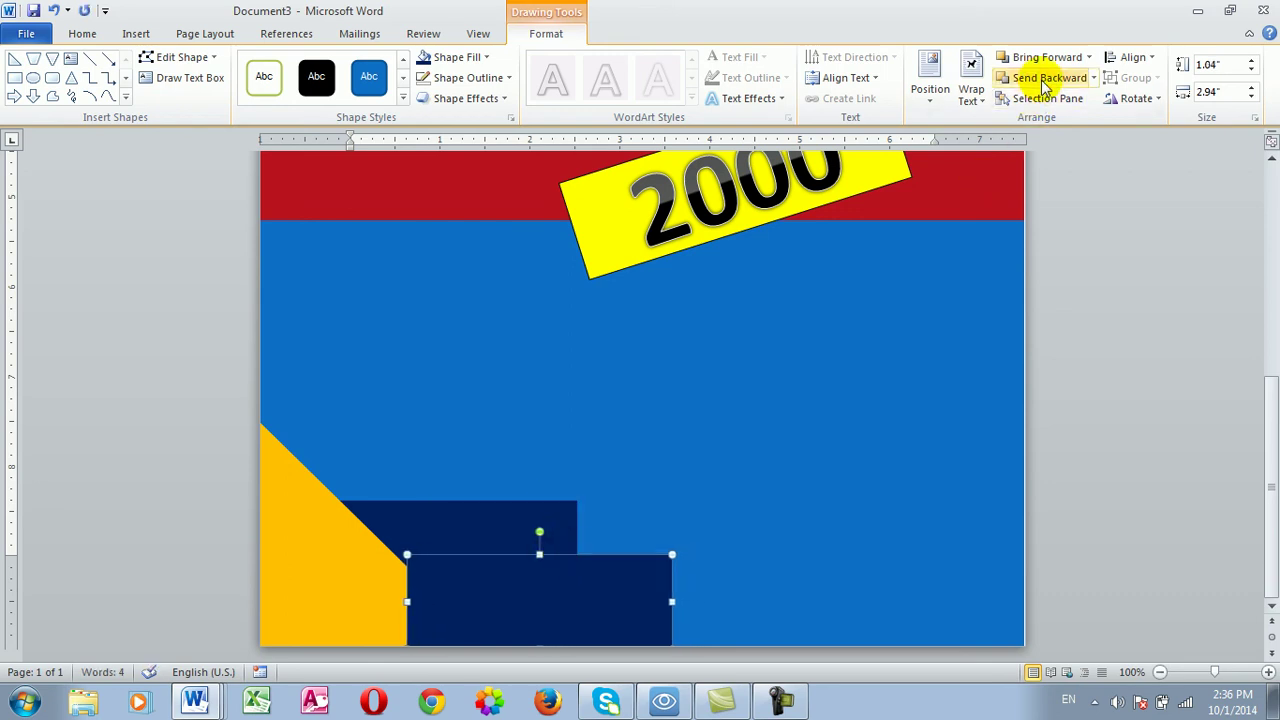
pyautogui.click(1040, 78)
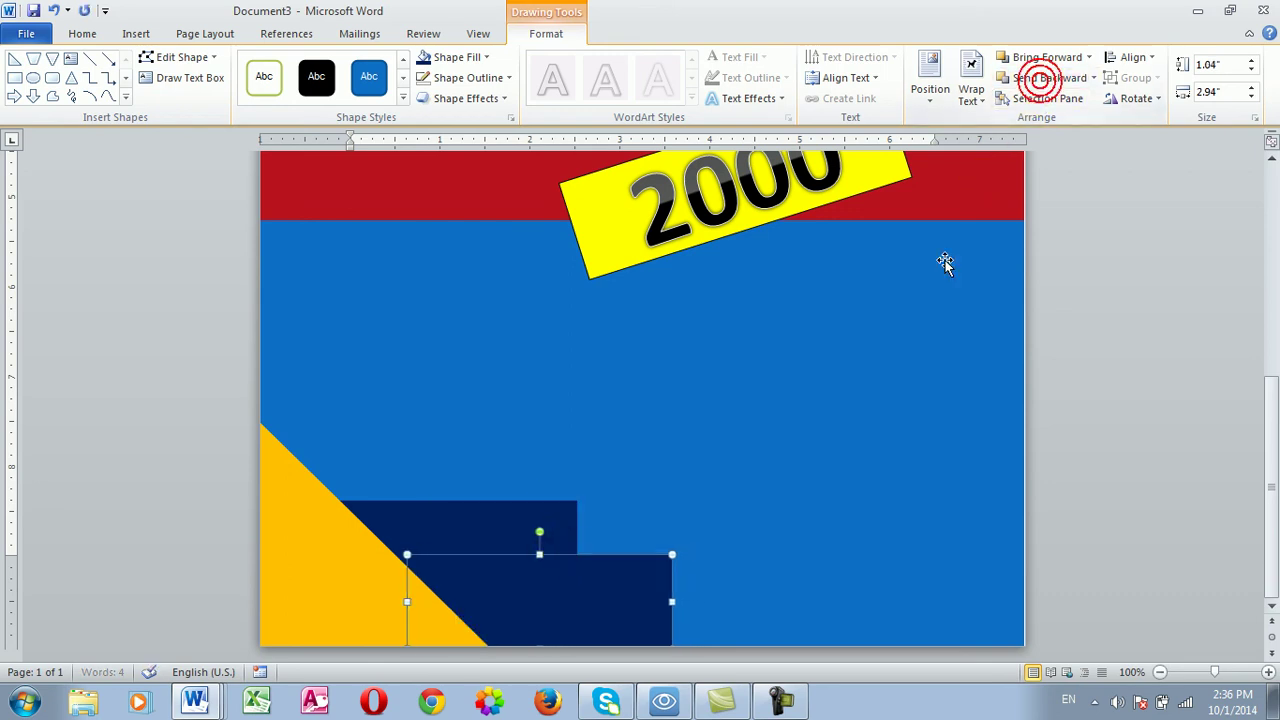
# Move the second navy step lower to form a descending staircase
pyautogui.click(610, 578)
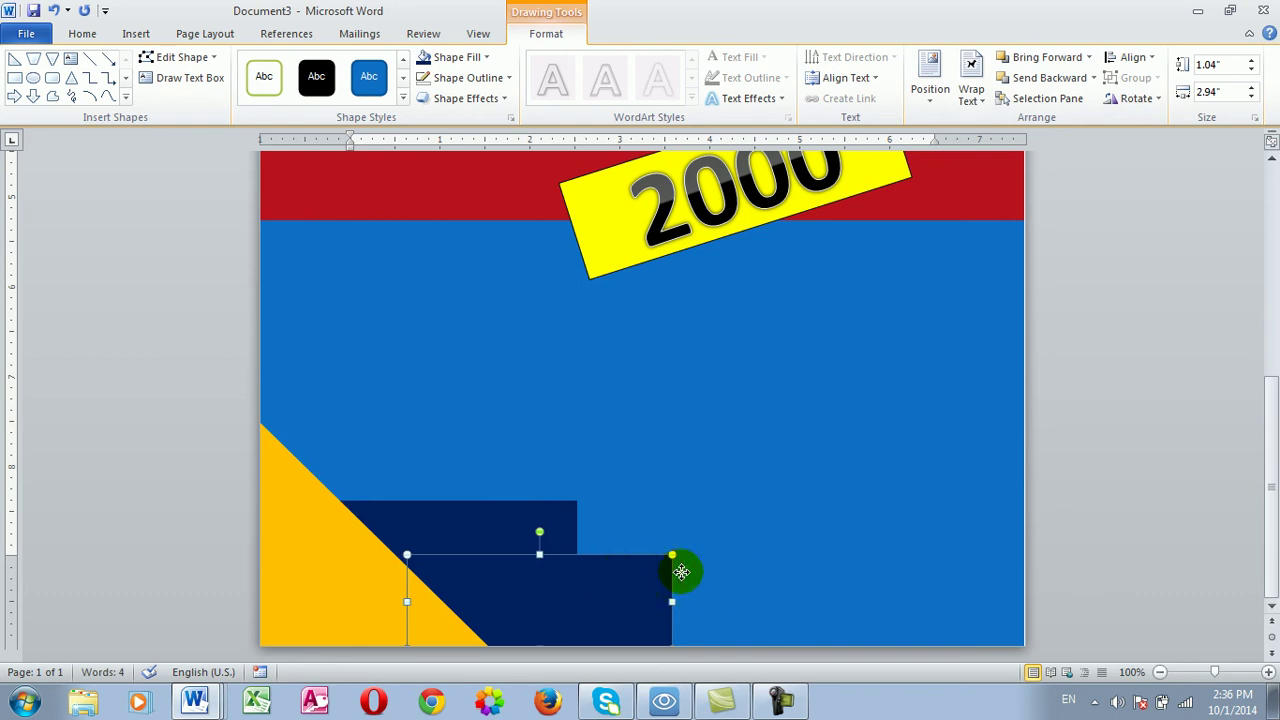
pyautogui.hotkey('ctrl', 'z')
pyautogui.click(640, 563)
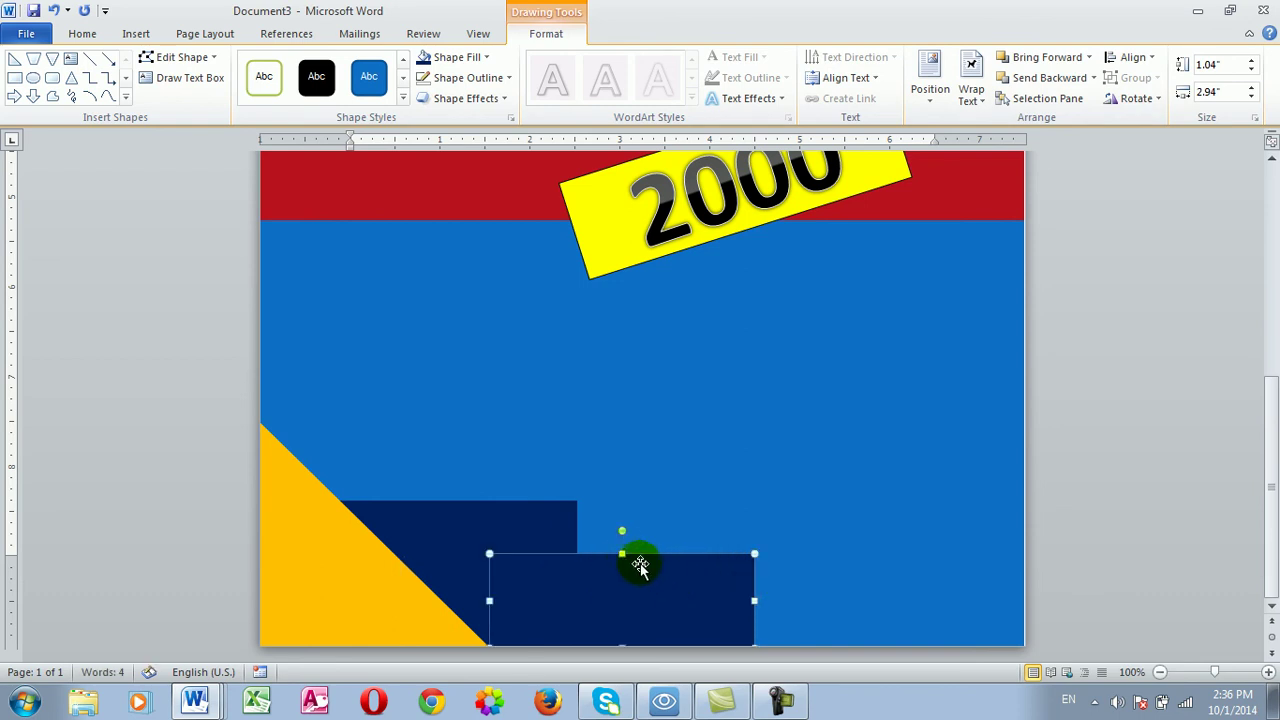
pyautogui.click(622, 555)
pyautogui.moveTo(623, 566); pyautogui.dragTo(623, 583)
pyautogui.click(734, 490)
pyautogui.click(737, 587)
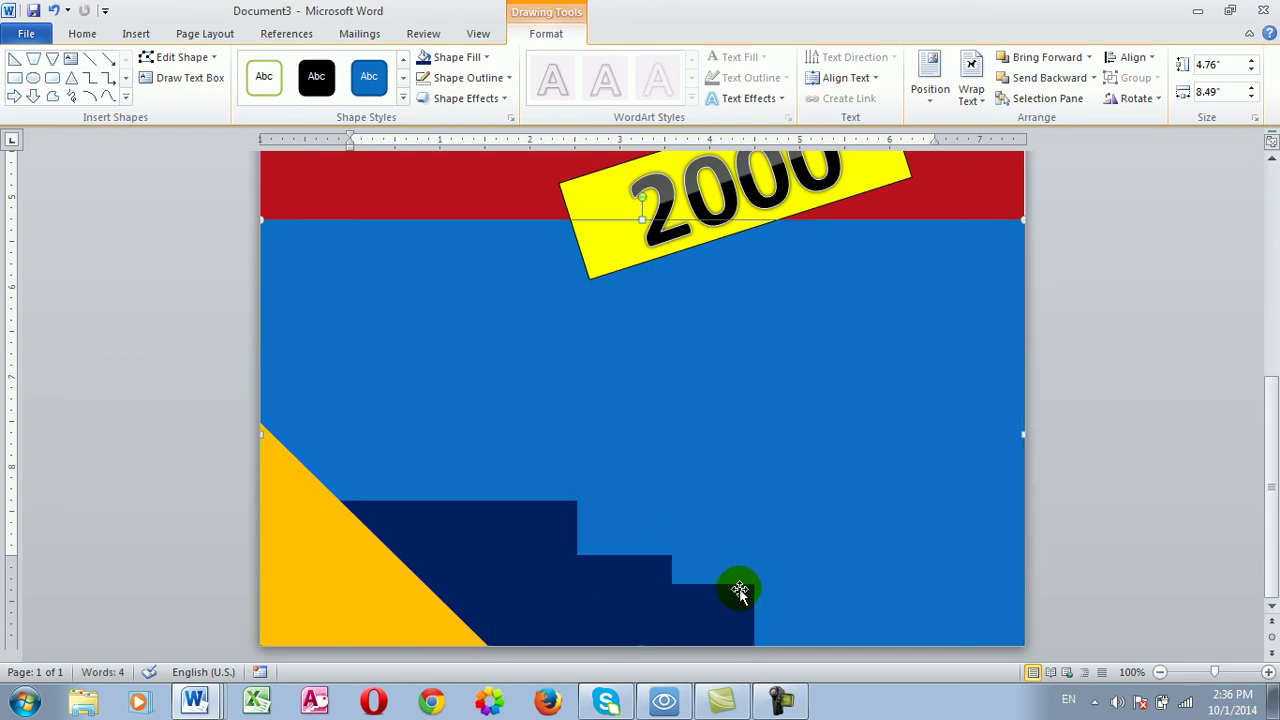
pyautogui.moveTo(621, 587); pyautogui.dragTo(621, 595)
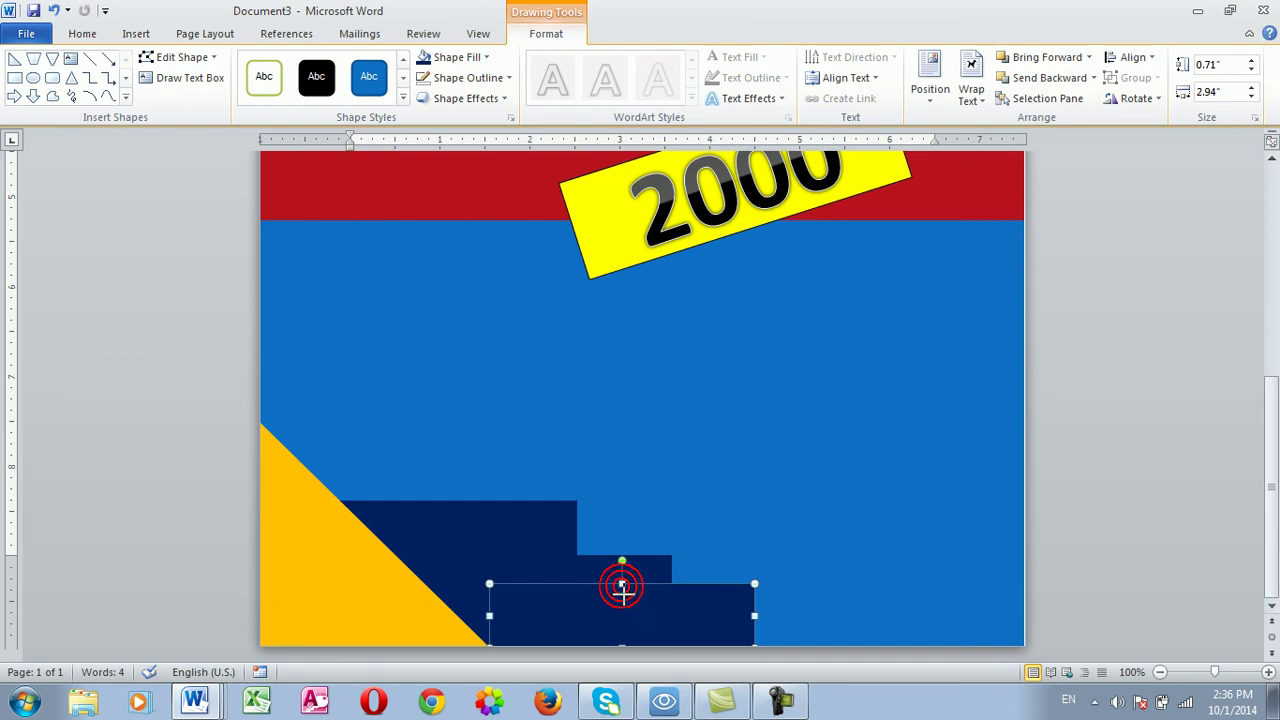
pyautogui.click(777, 503)
pyautogui.moveTo(1270, 460); pyautogui.dragTo(1272, 240)
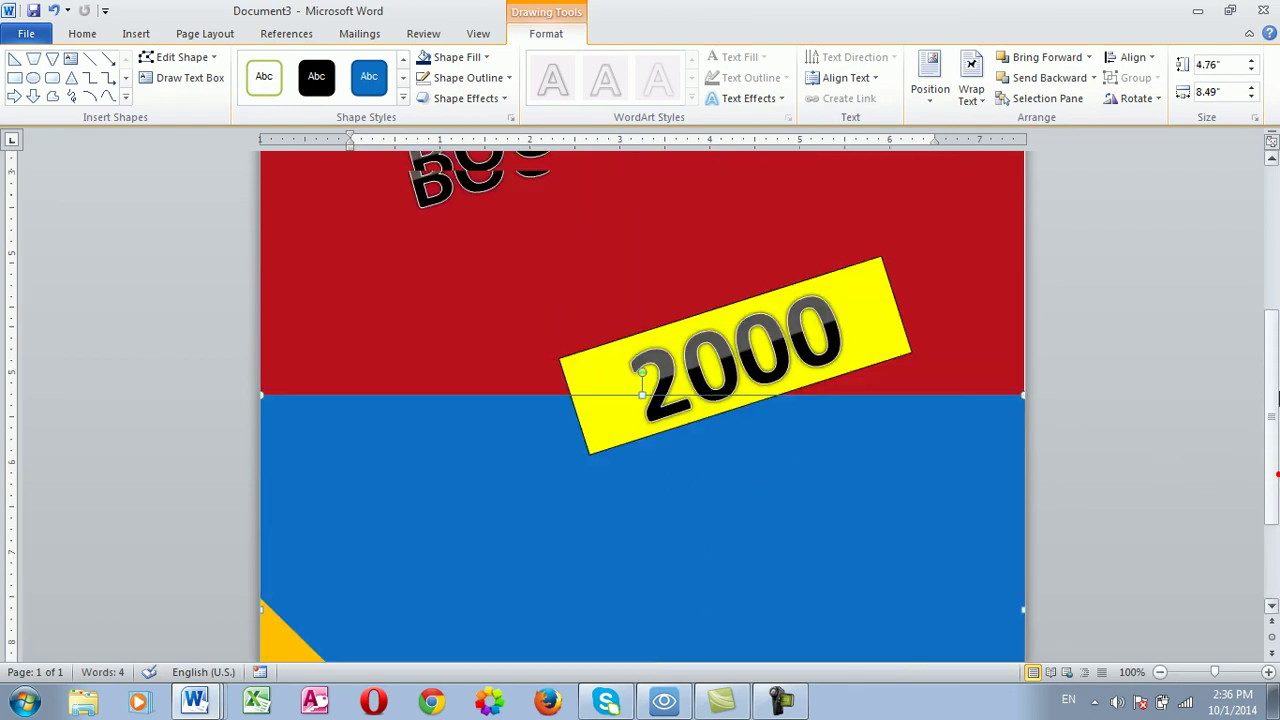
pyautogui.click(882, 271)
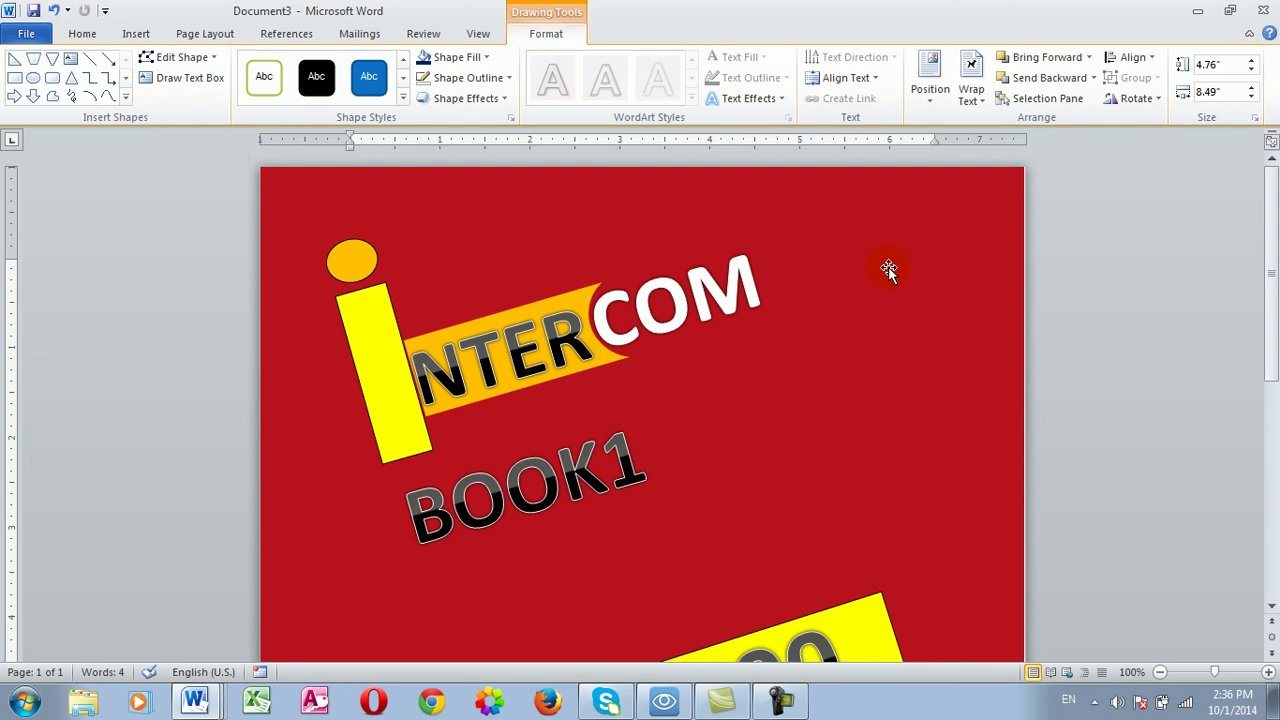
# Draw a box at the red area's top right containing enlarged 'CHAMMOT' text
pyautogui.click(136, 33)
pyautogui.click(275, 70)
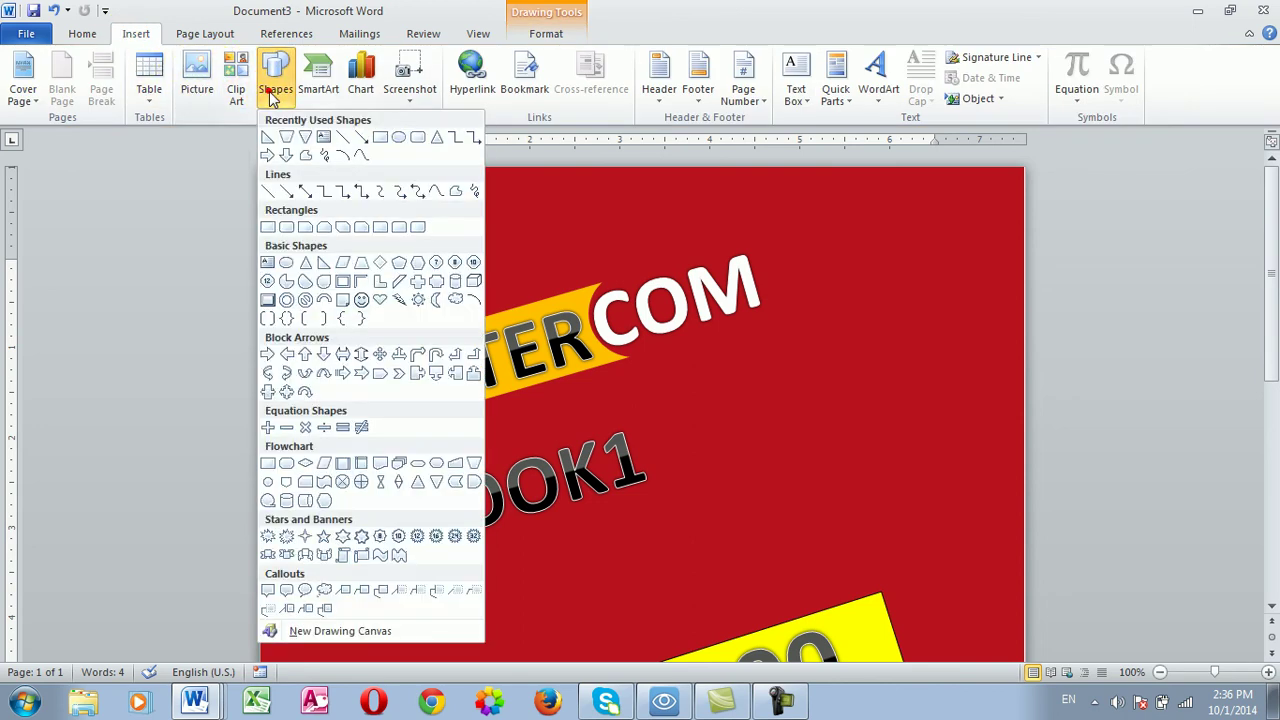
pyautogui.click(378, 138)
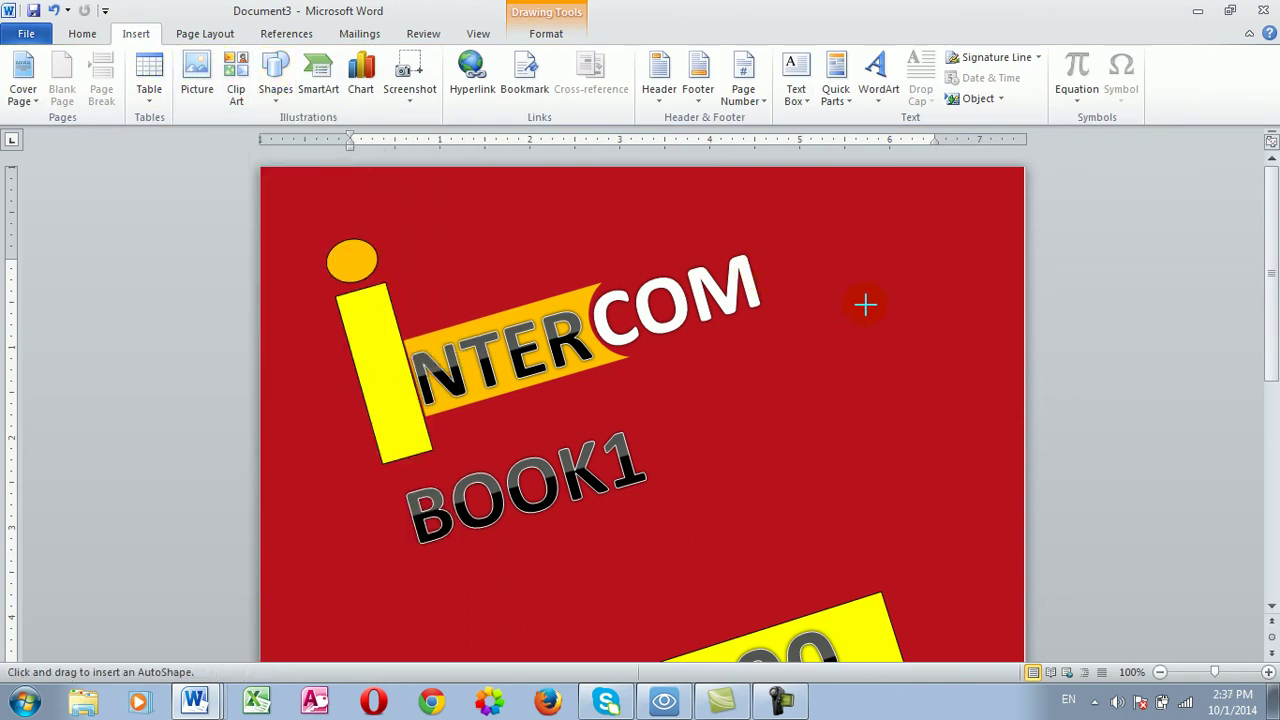
pyautogui.click(819, 295)
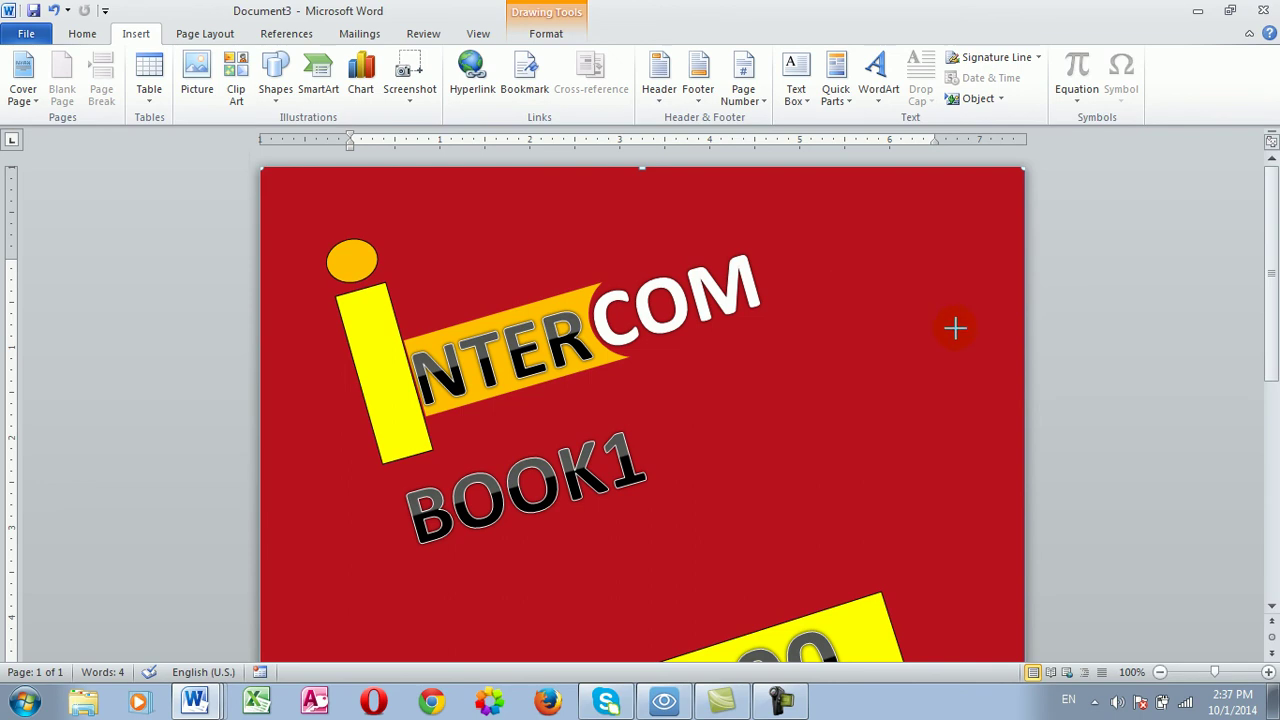
pyautogui.moveTo(1007, 326); pyautogui.dragTo(1008, 327)
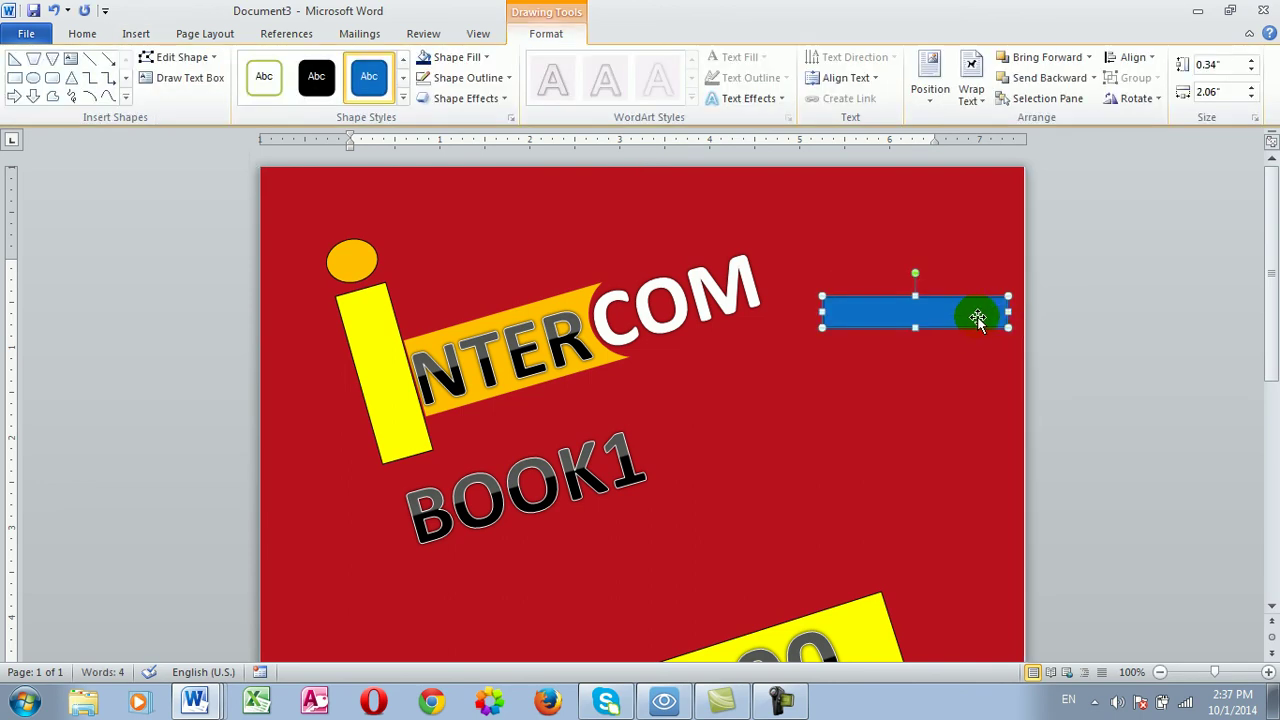
pyautogui.write('CHAMMOT')
pyautogui.moveTo(975, 311); pyautogui.dragTo(857, 310)
pyautogui.hotkey('ctrl', 'shift', '.')
pyautogui.hotkey('ctrl', 'shift', '.')
# Fill the CHAMMOT box dark blue and remove its outline
pyautogui.click(890, 328)
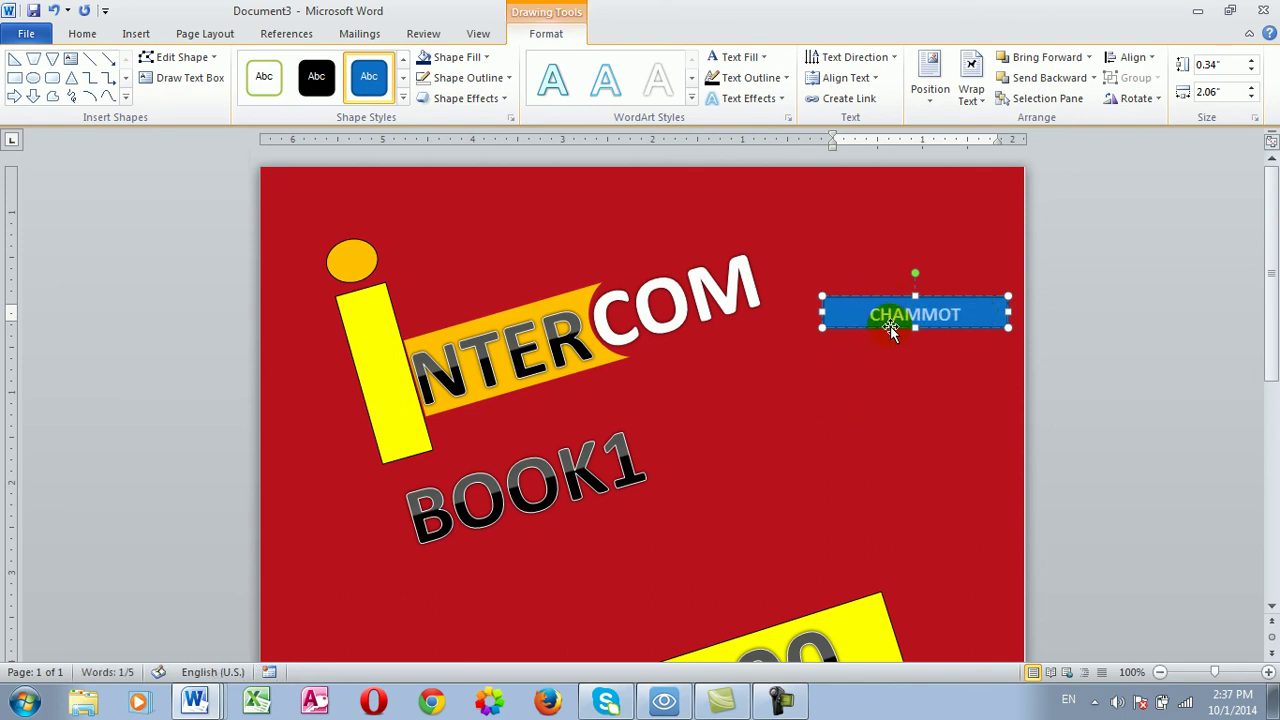
pyautogui.click(445, 70)
pyautogui.click(550, 192)
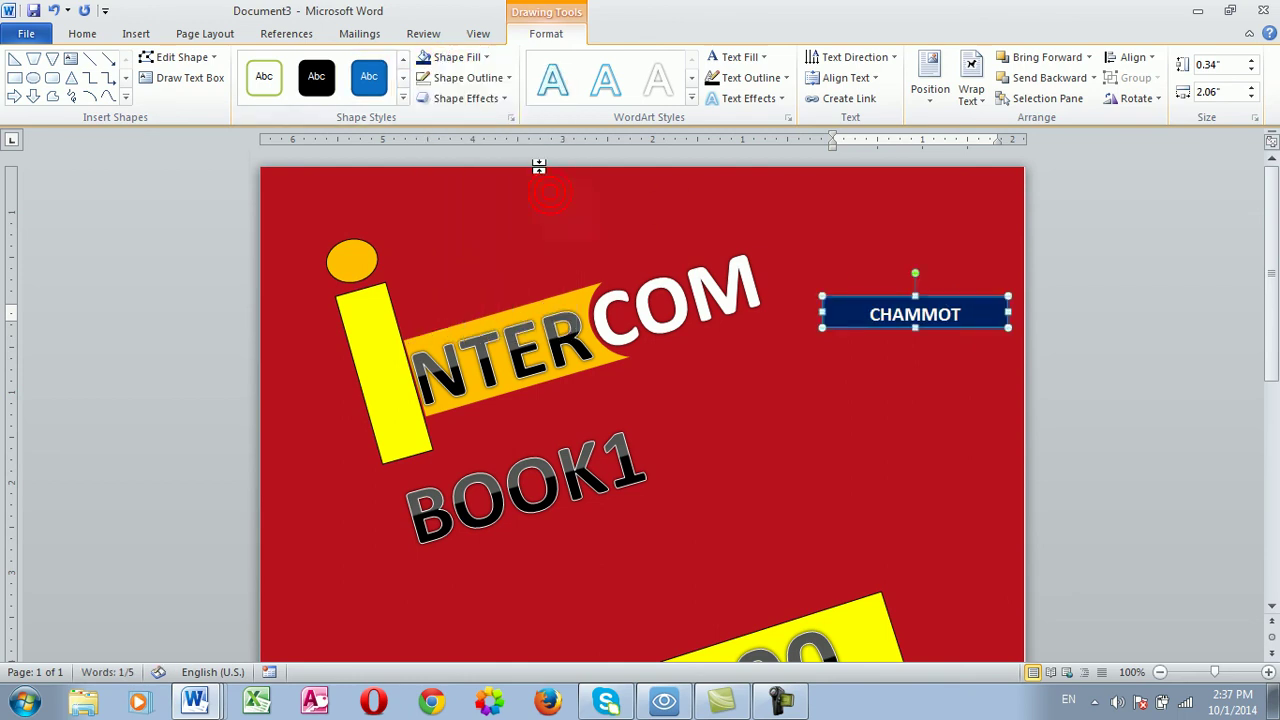
pyautogui.click(468, 77)
pyautogui.click(470, 260)
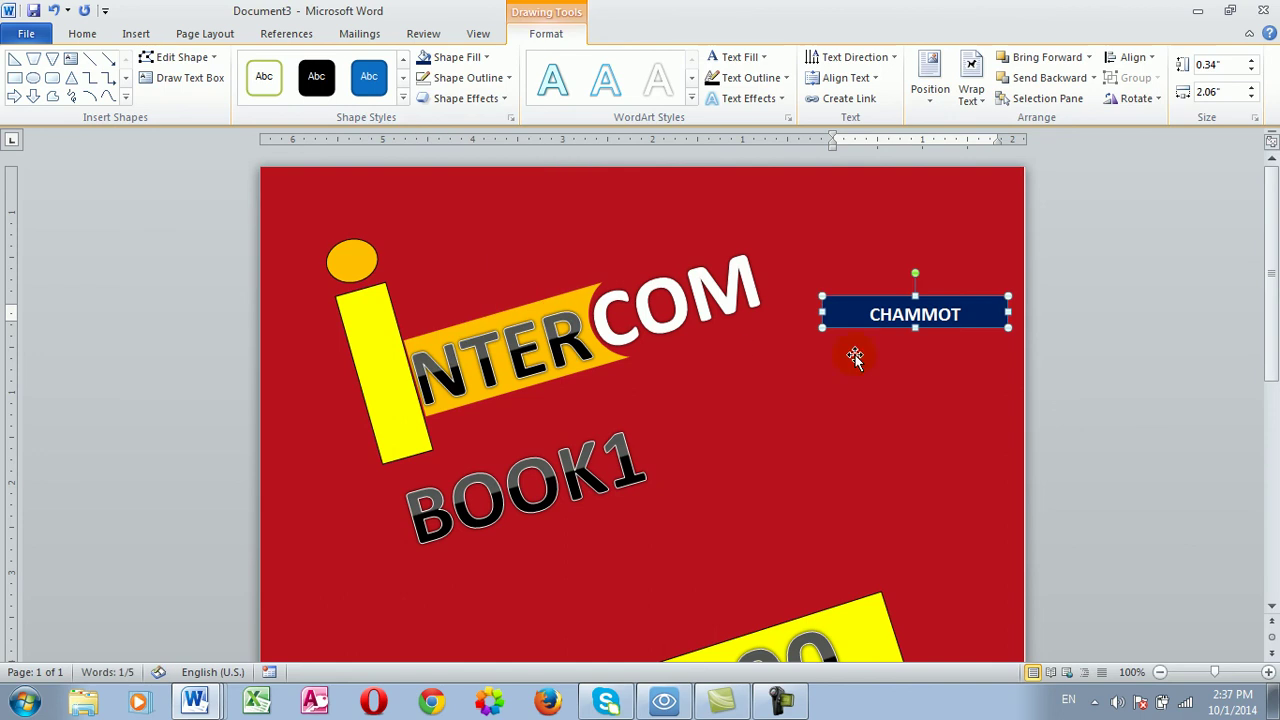
pyautogui.click(884, 314)
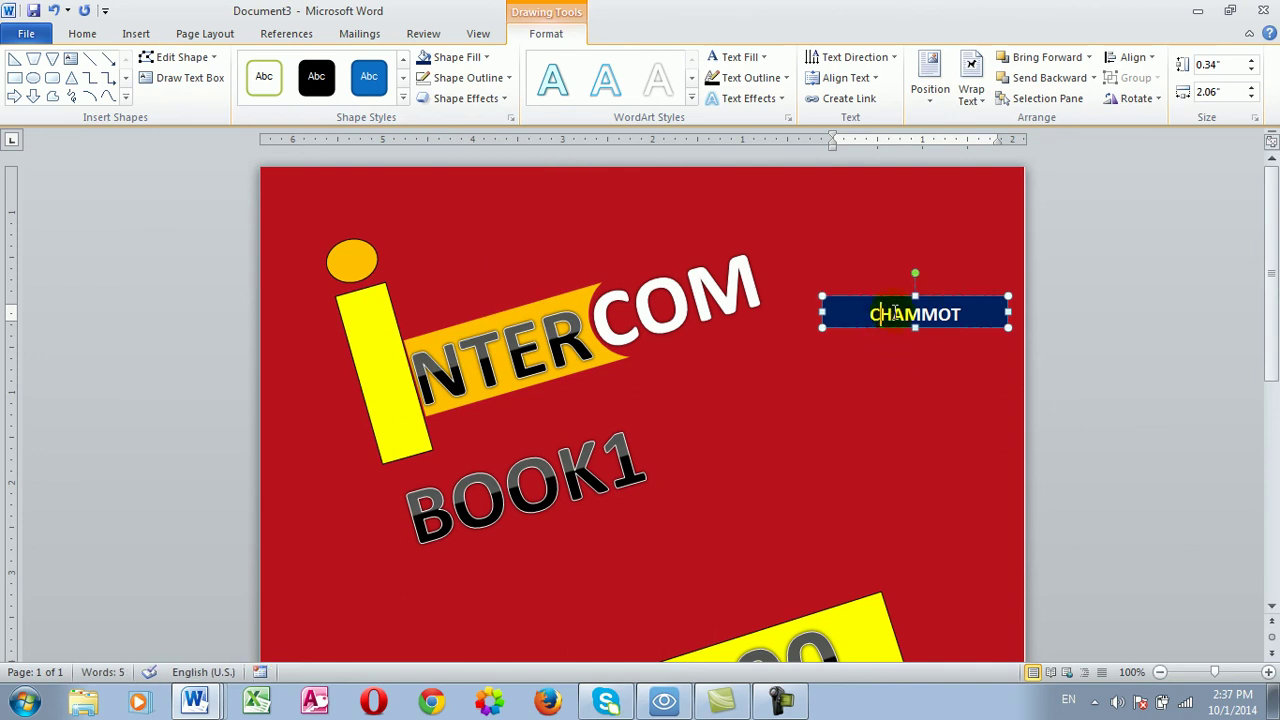
pyautogui.click(937, 300)
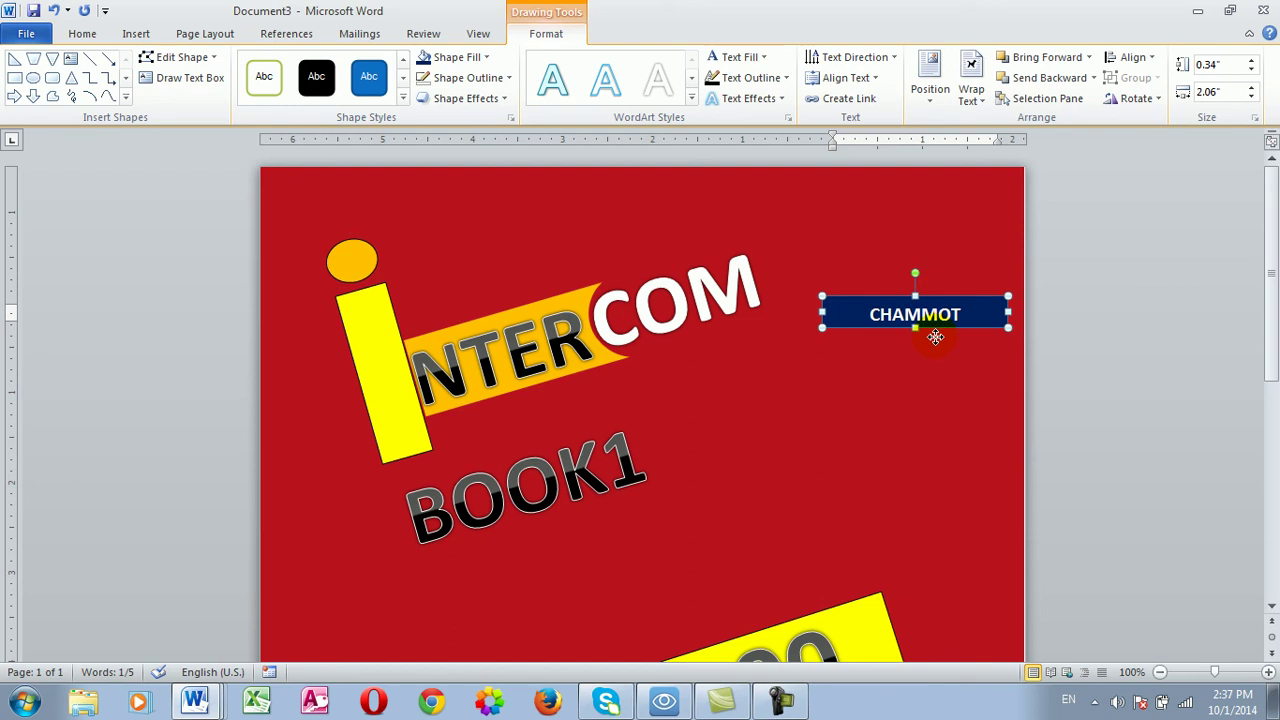
# Duplicate the CHAMMOT label twice, stacking the copies below the original
pyautogui.keyDown('ctrl'); pyautogui.moveTo(935, 337); pyautogui.dragTo(936, 374); pyautogui.keyUp('ctrl')
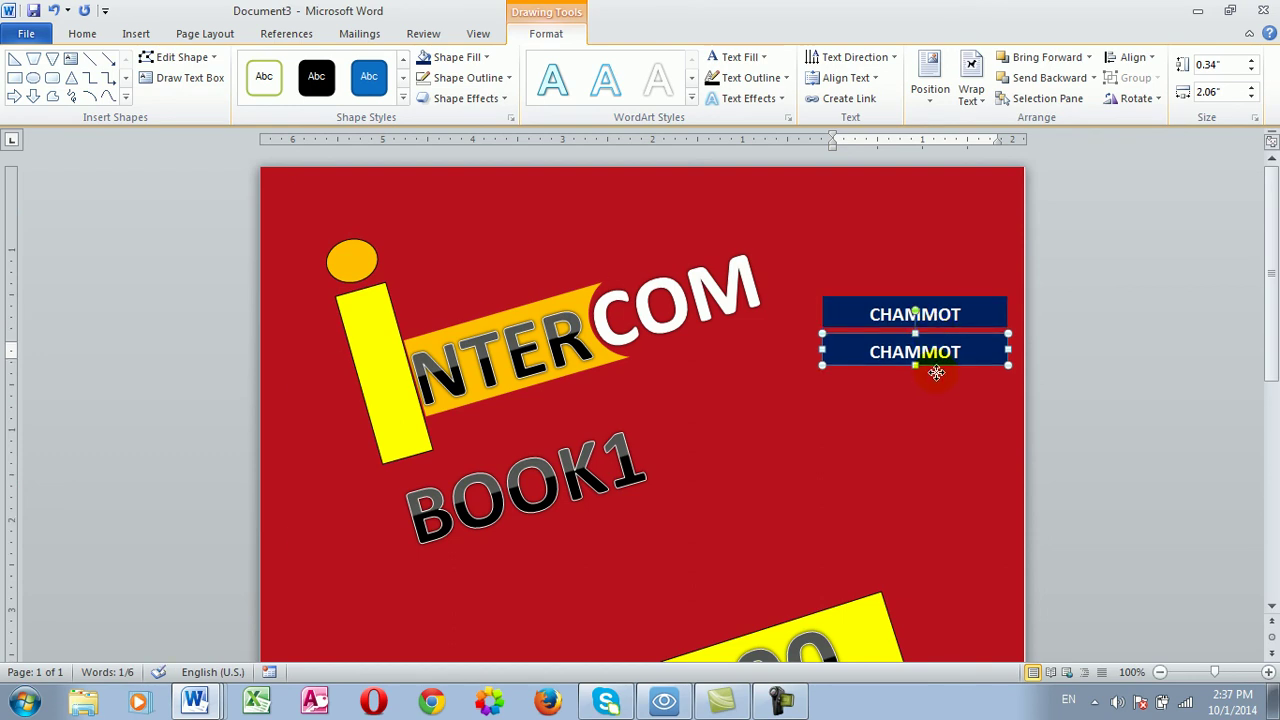
pyautogui.keyDown('ctrl'); pyautogui.moveTo(936, 372); pyautogui.dragTo(937, 378); pyautogui.keyUp('ctrl')
pyautogui.click(943, 443)
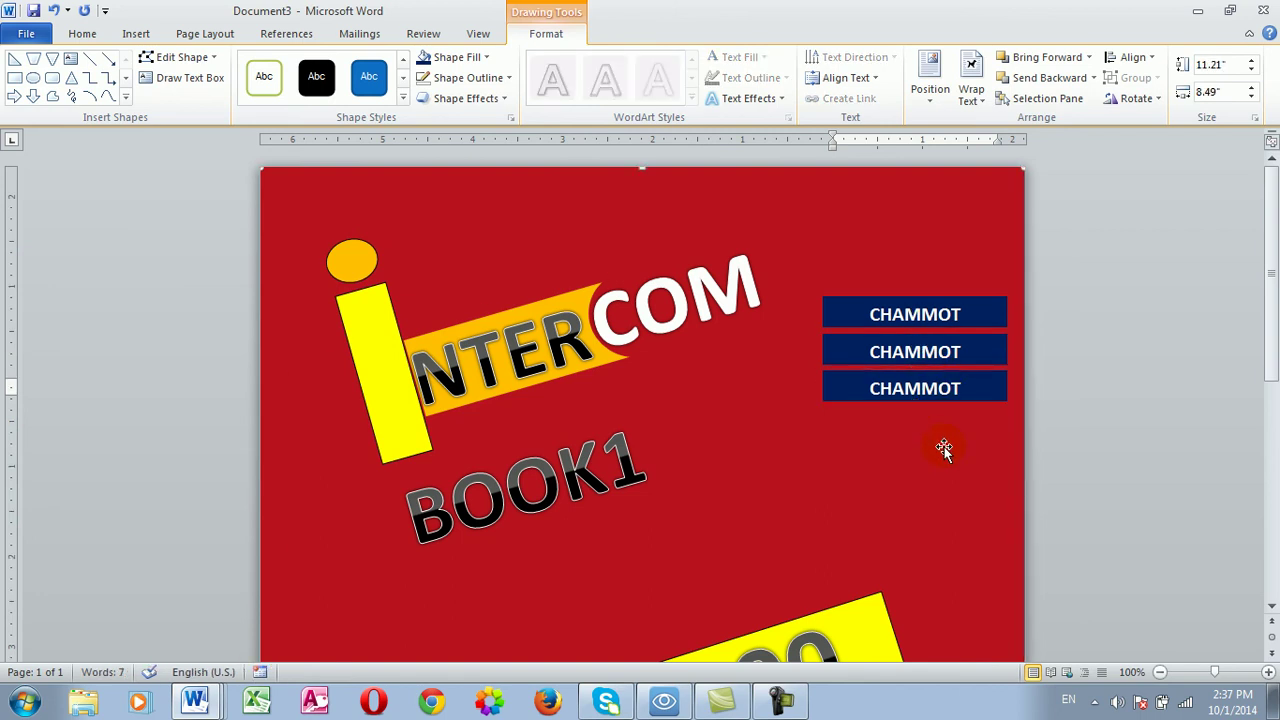
# Preview the finished poster in print view, then close the preview
pyautogui.hotkey('ctrl', 'p')
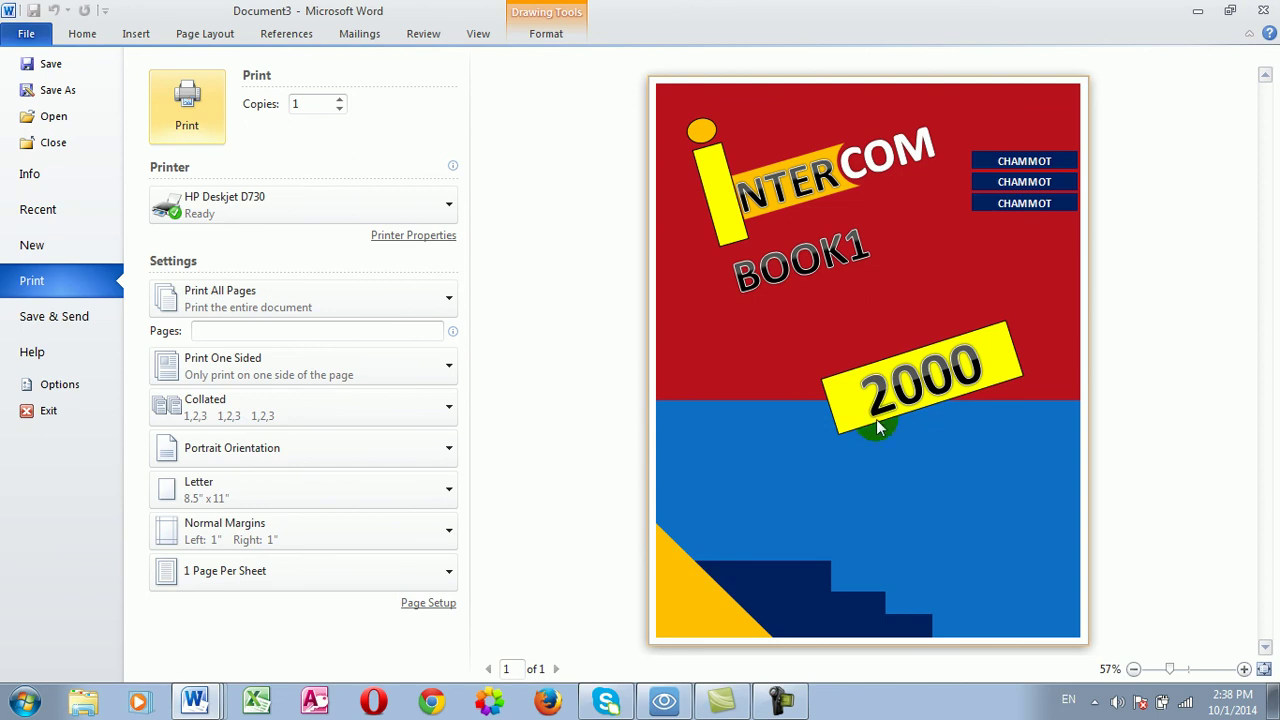
pyautogui.click(215, 697)
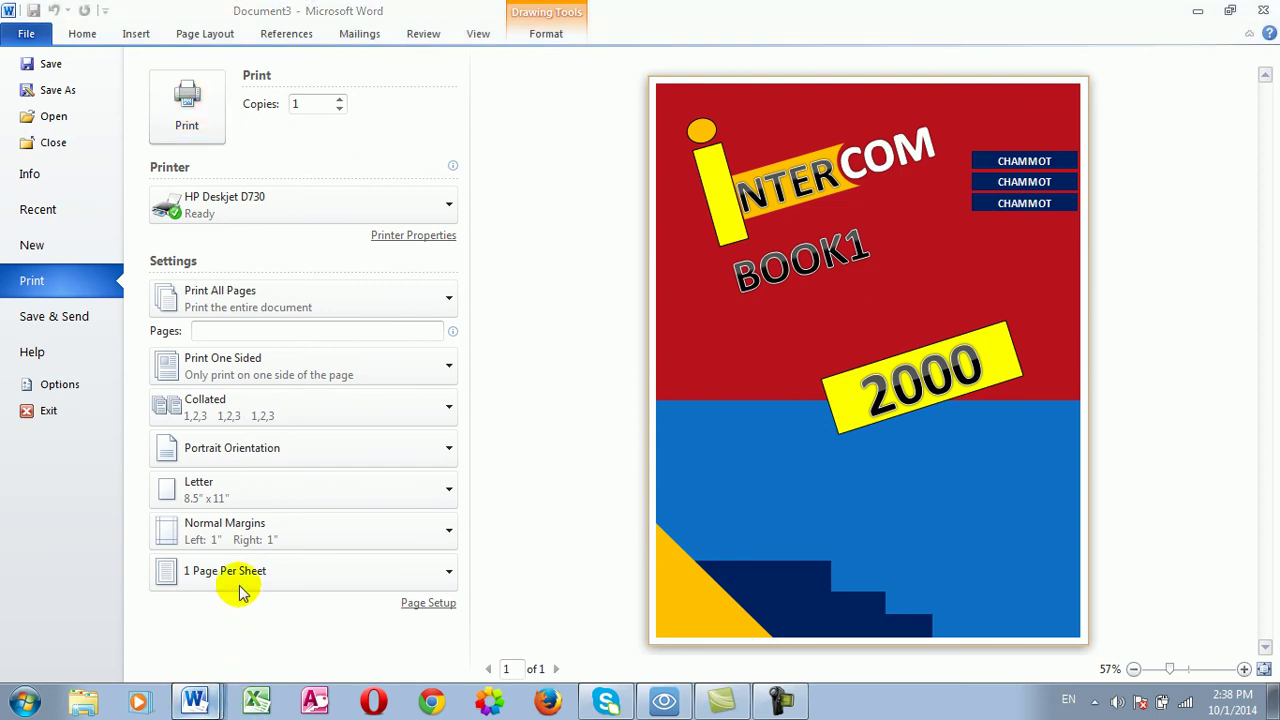
pyautogui.click(93, 34)
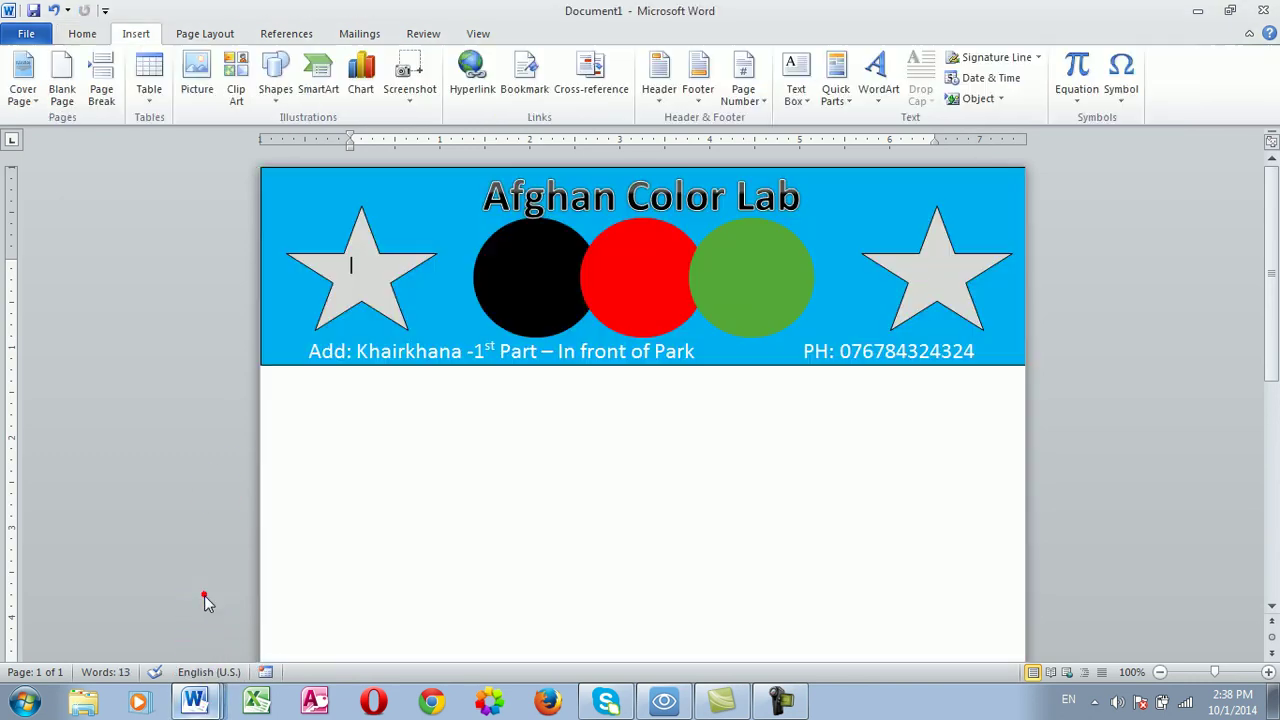
# Switch to the buckets drawing document, then back to the INTERCOM poster
pyautogui.click(196, 697)
pyautogui.click(221, 638)
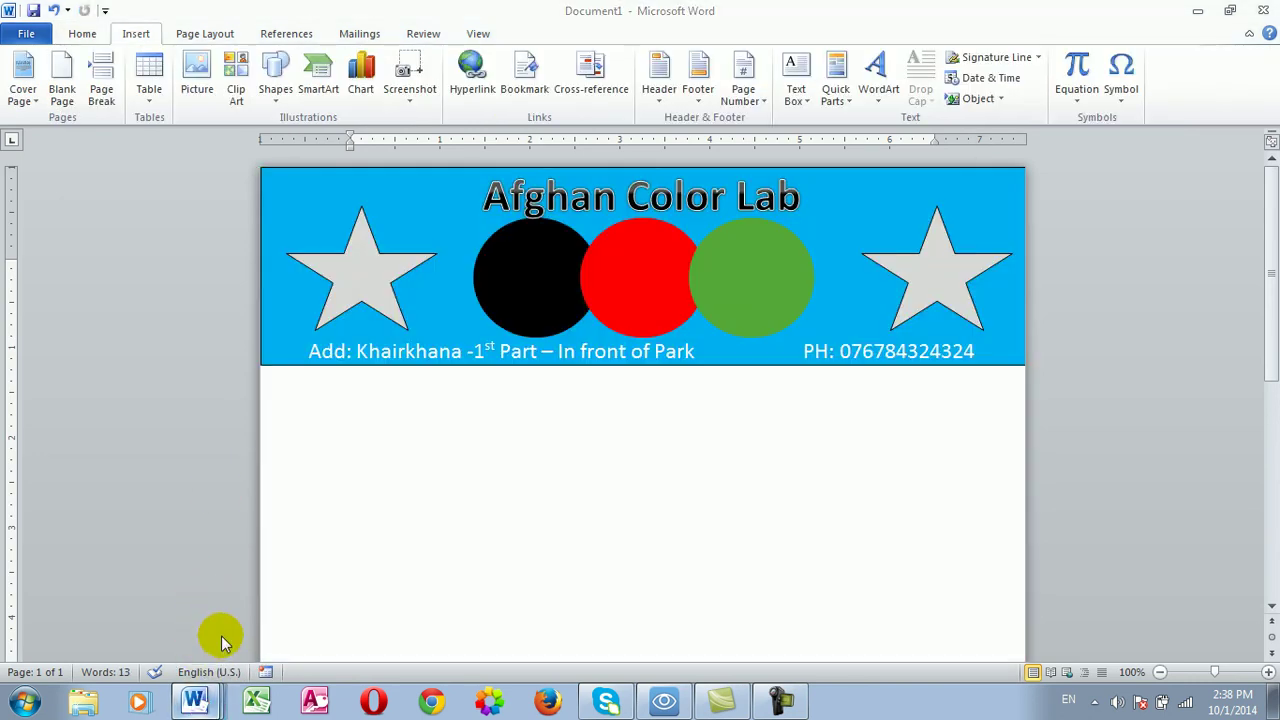
pyautogui.click(196, 697)
pyautogui.click(267, 656)
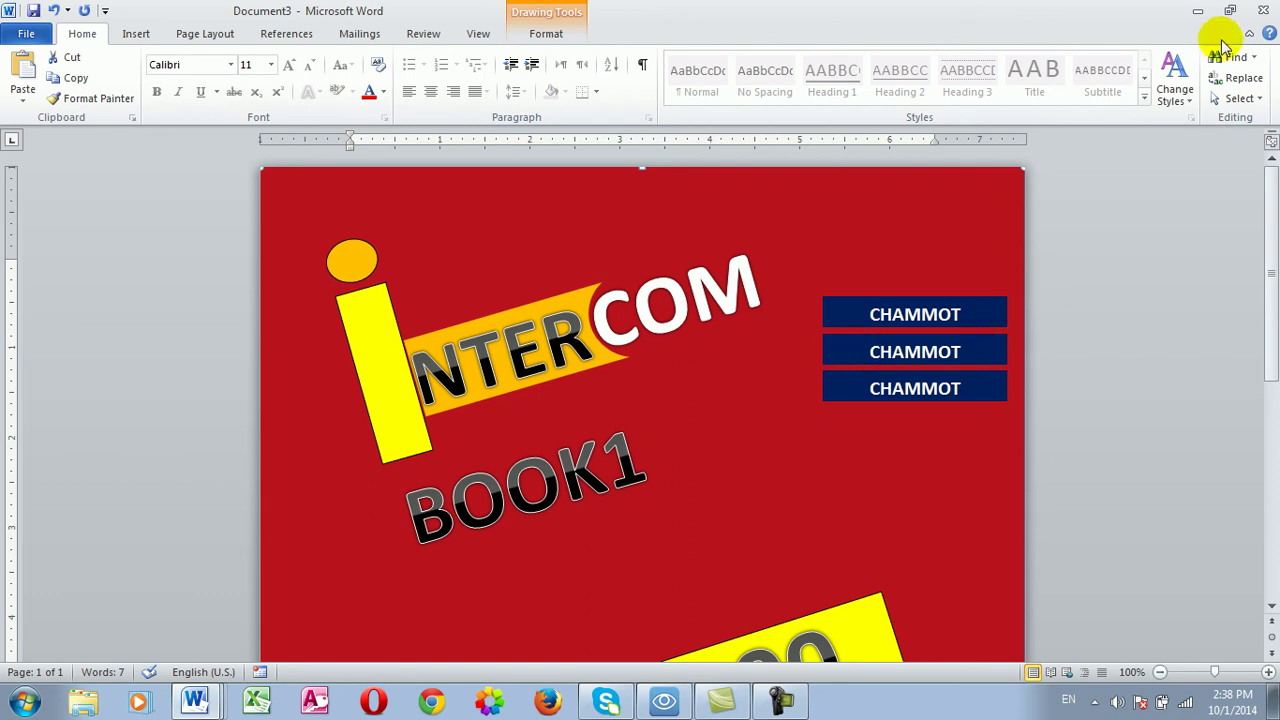
# Close the INTERCOM poster and buckets documents without saving, then close the Afghan Color Lab document
pyautogui.click(1263, 10)
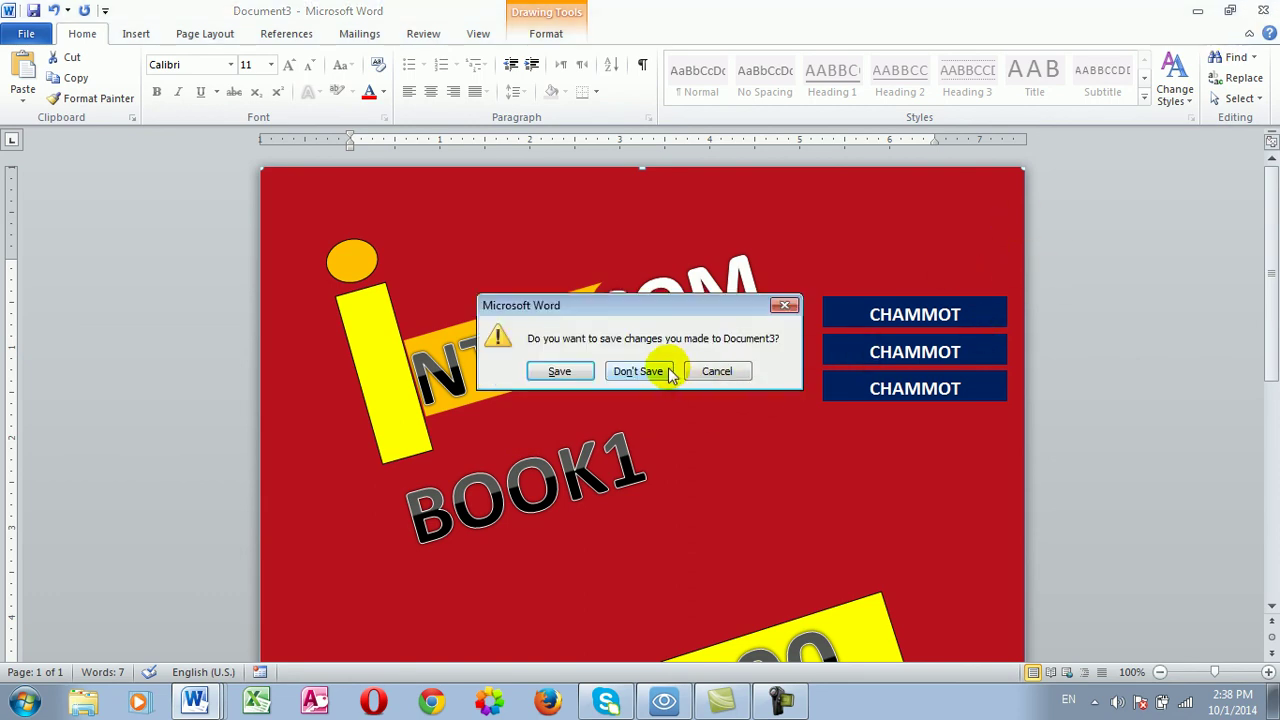
pyautogui.click(662, 371)
pyautogui.click(1263, 10)
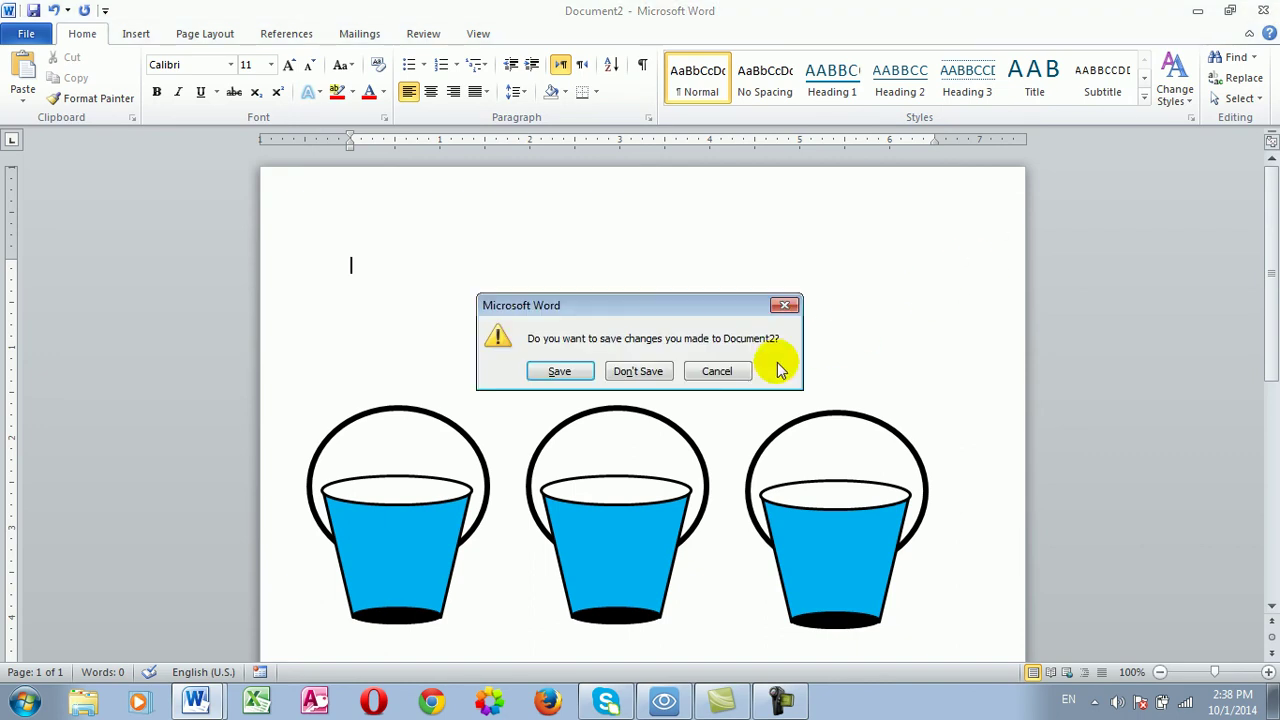
pyautogui.click(645, 370)
pyautogui.click(1263, 10)
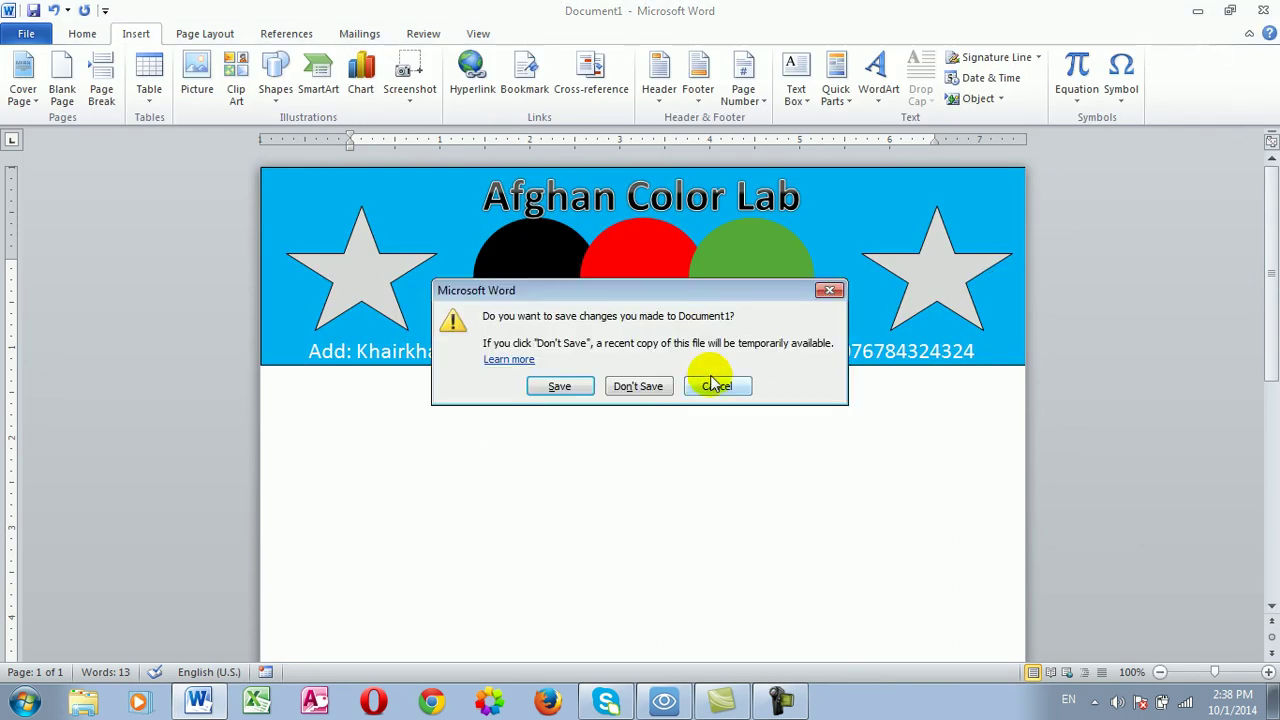